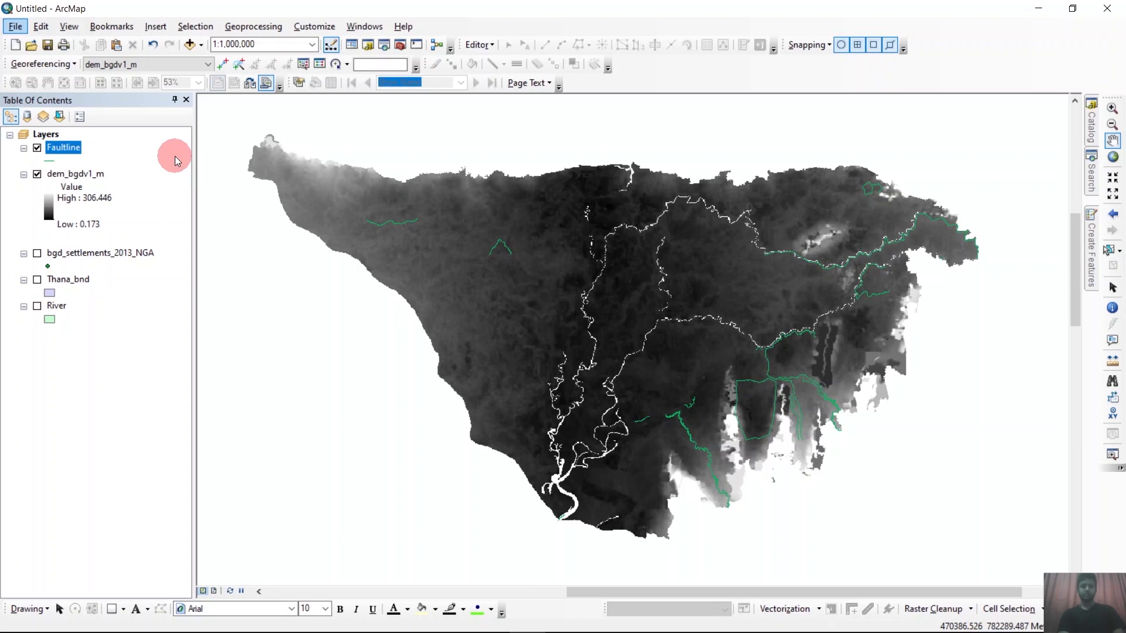
Step: Add the Flood_Points table from Flood_Point.xls in the Water_level_spot_value folder to the map
{"action": "left_click", "coordinate": [190, 45]}
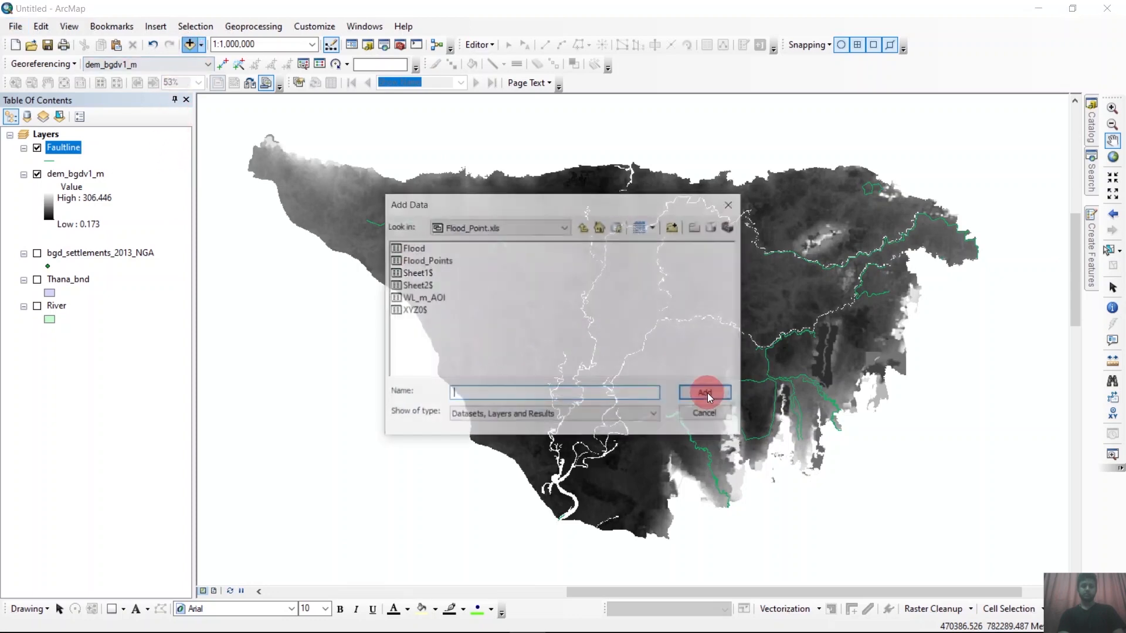
{"action": "left_click", "coordinate": [584, 229]}
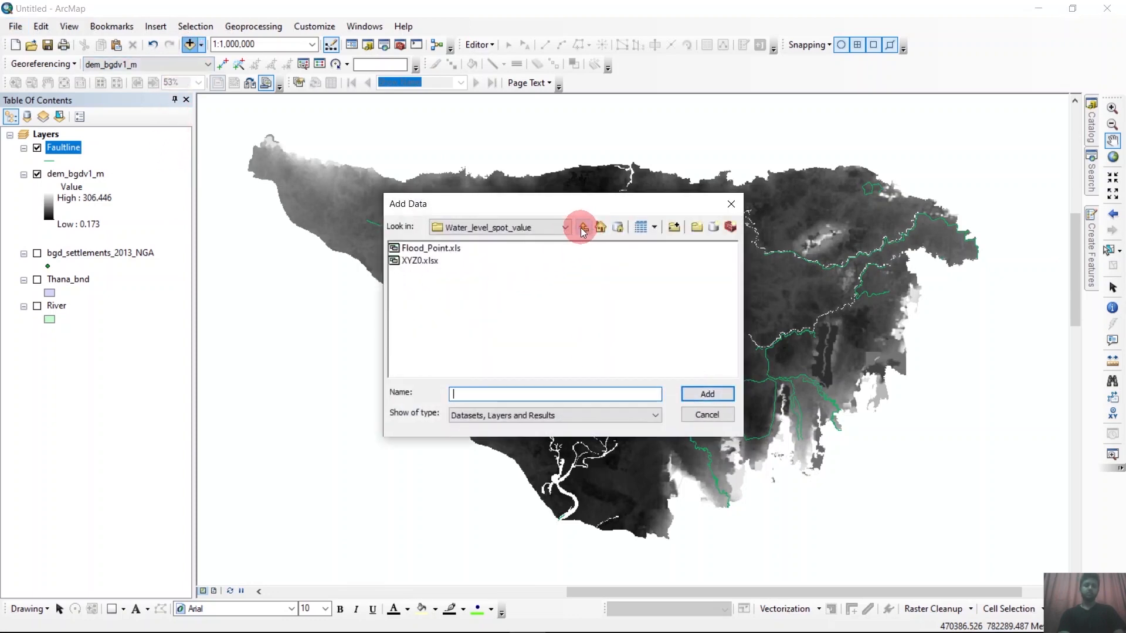
{"action": "left_click", "coordinate": [584, 229]}
{"action": "left_click", "coordinate": [415, 299]}
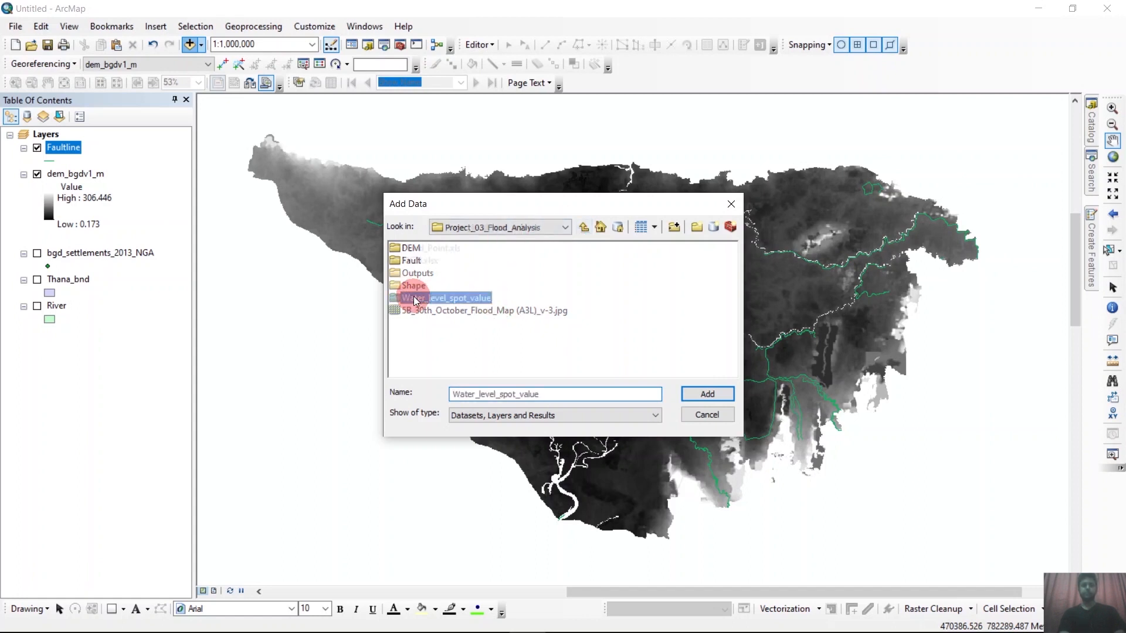
{"action": "double_click", "coordinate": [415, 299]}
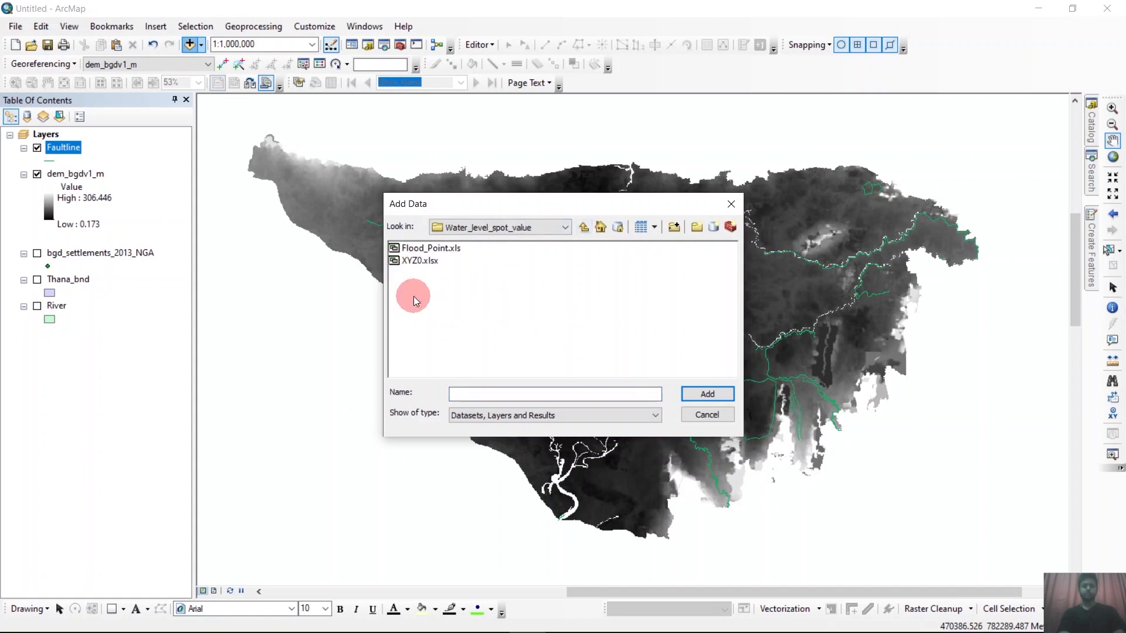
{"action": "double_click", "coordinate": [434, 249]}
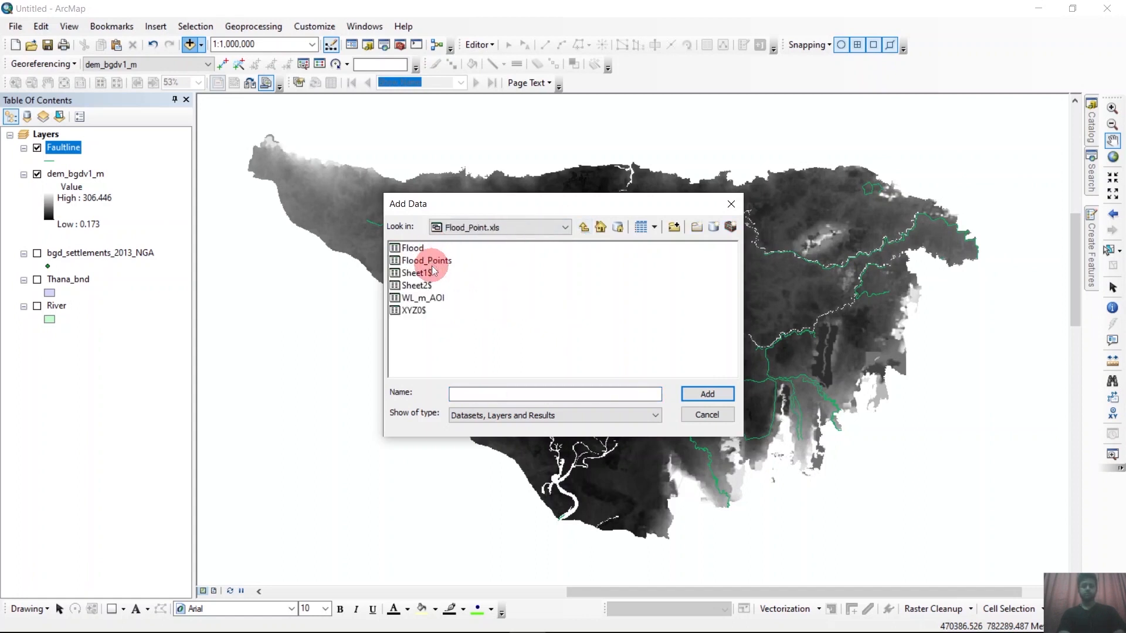
{"action": "left_click", "coordinate": [431, 261]}
{"action": "left_click", "coordinate": [699, 394]}
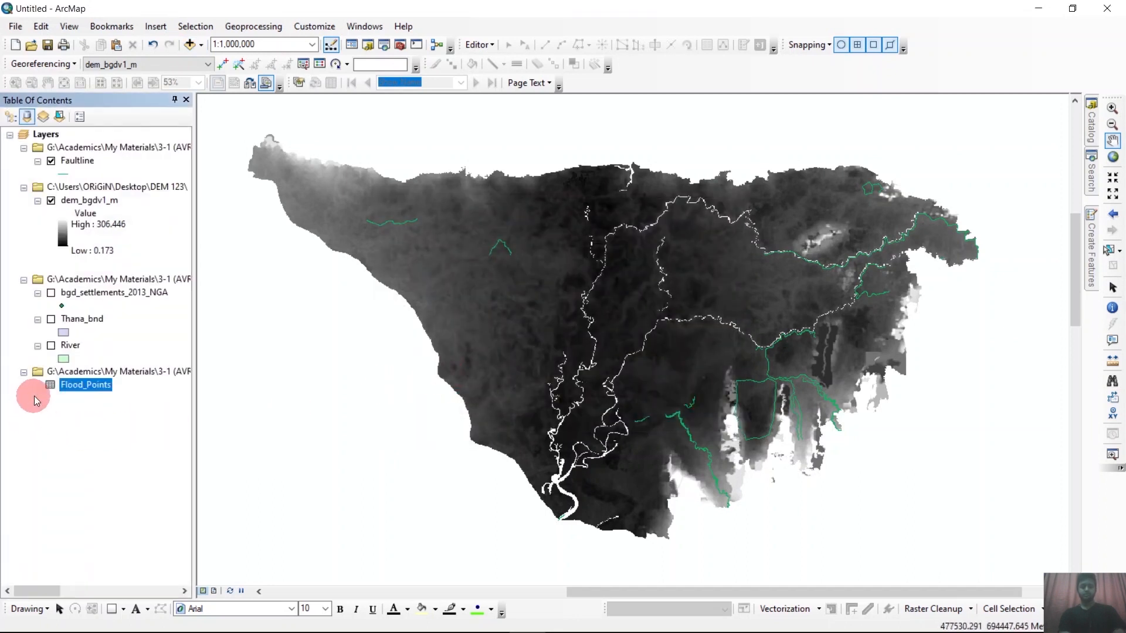
Step: Display the Flood_Points table as XY data with POINT_X, POINT_Y and POINT_Z as the X, Y and Z fields
{"action": "right_click", "coordinate": [85, 392]}
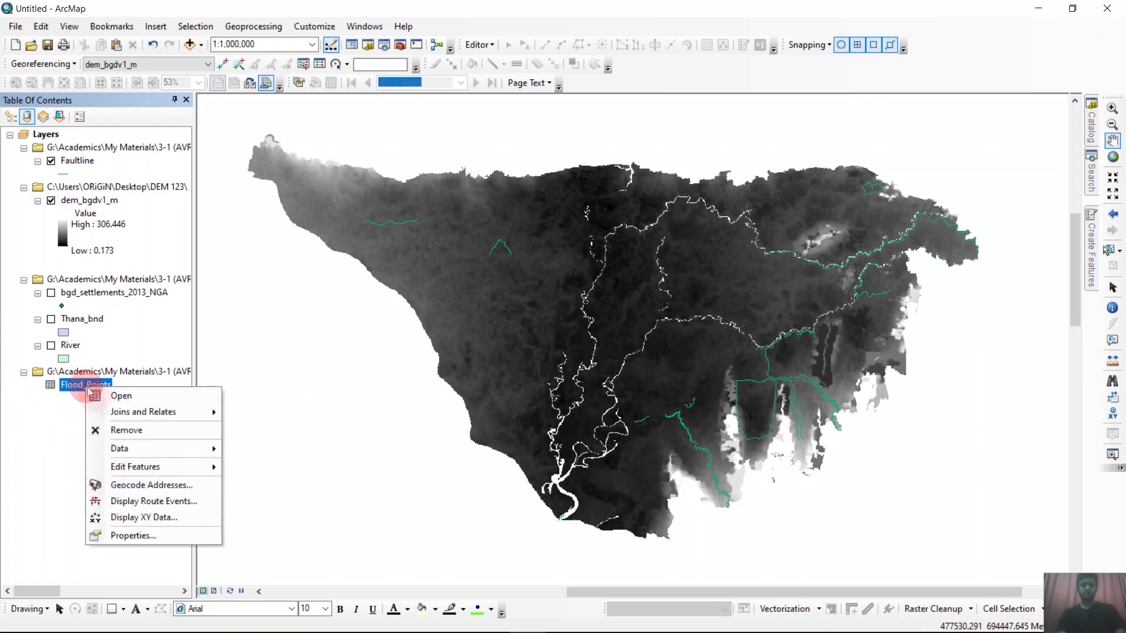
{"action": "left_click", "coordinate": [176, 518]}
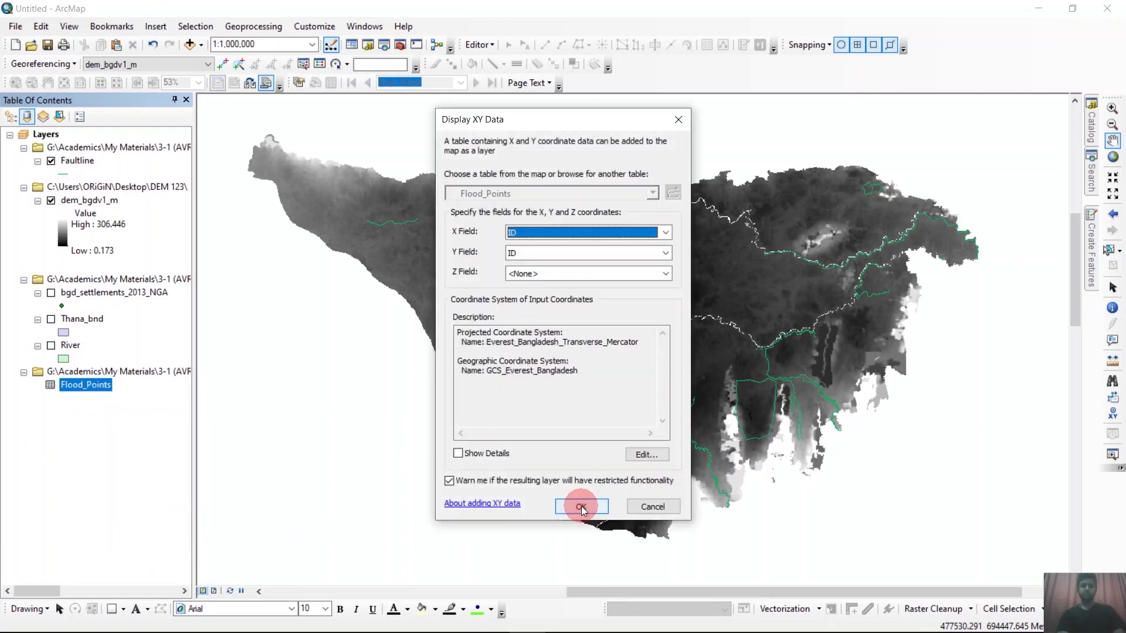
{"action": "left_click", "coordinate": [666, 232]}
{"action": "left_click", "coordinate": [561, 255]}
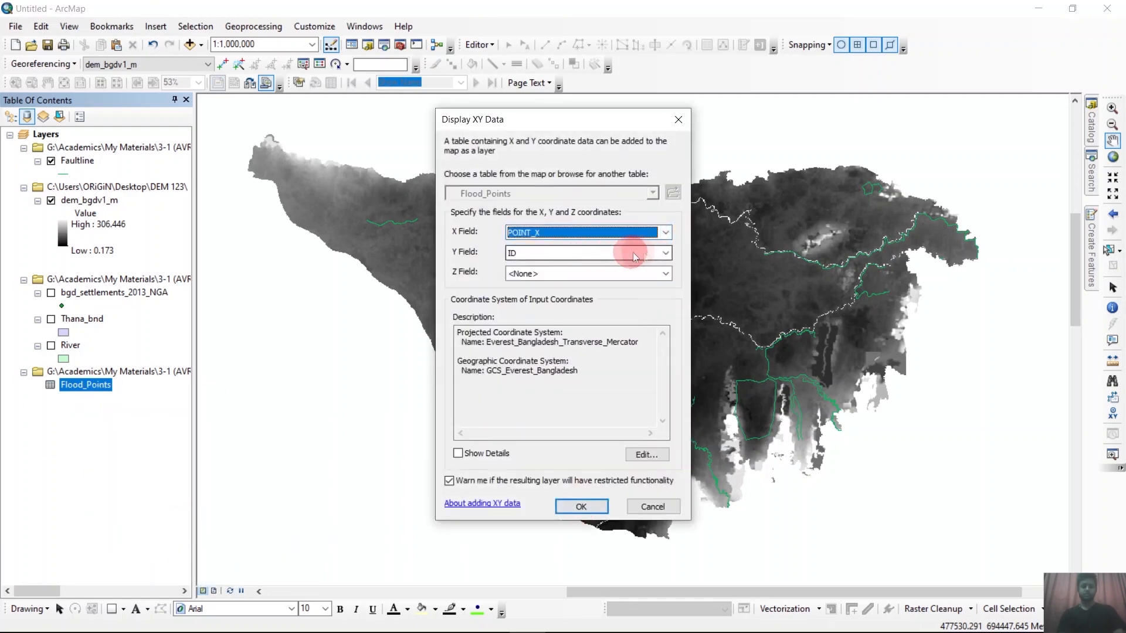
{"action": "left_click", "coordinate": [665, 252]}
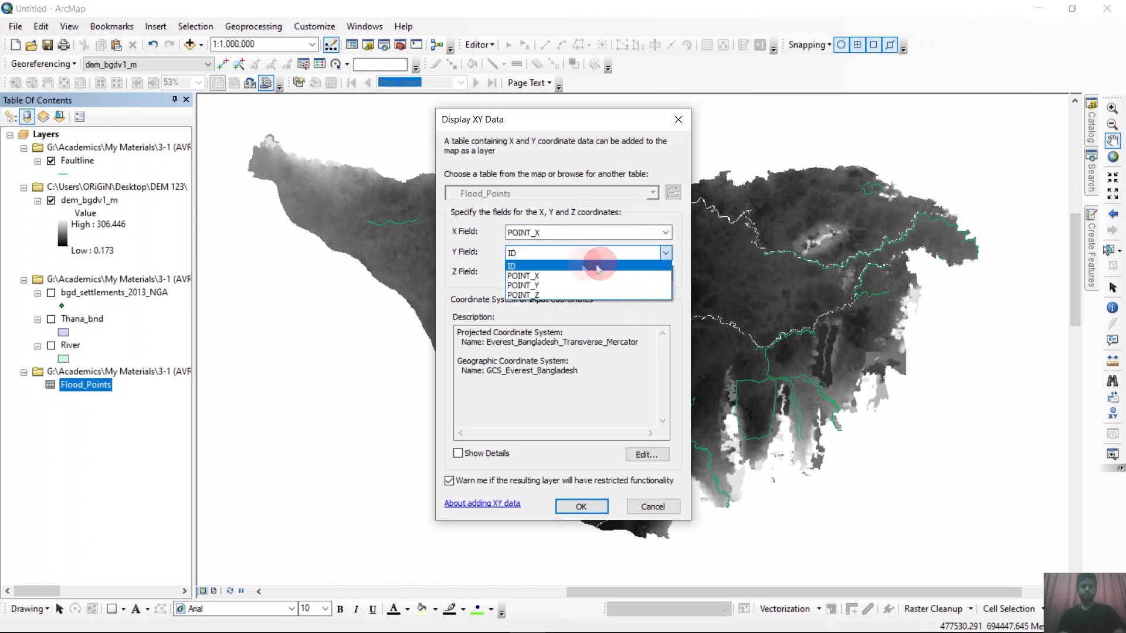
{"action": "left_click", "coordinate": [554, 285]}
{"action": "left_click", "coordinate": [670, 282]}
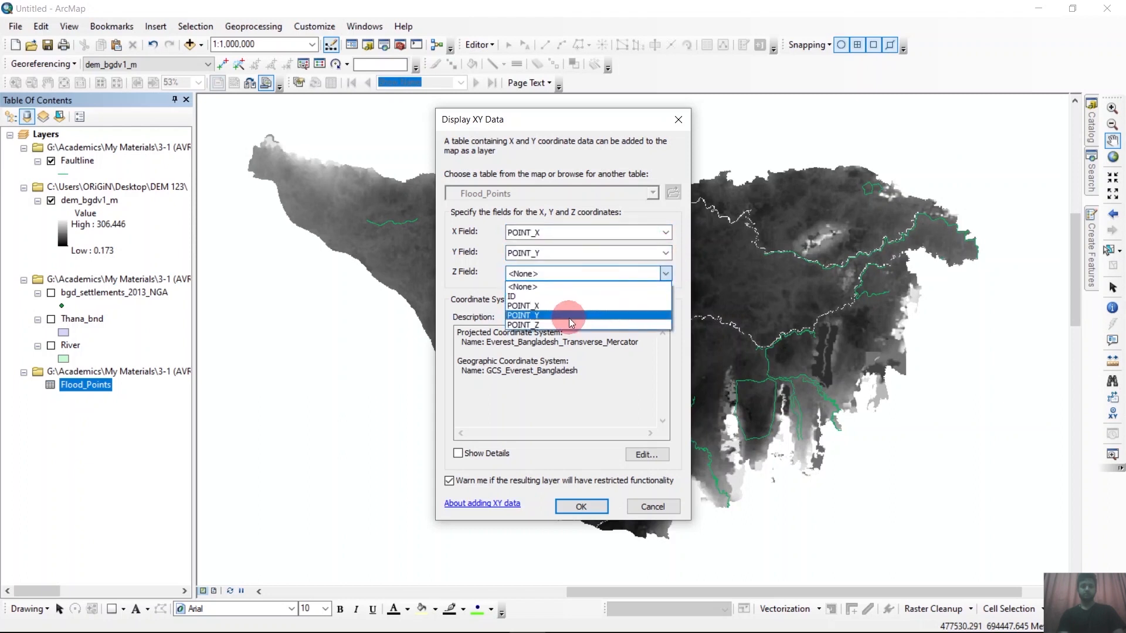
{"action": "left_click", "coordinate": [560, 321]}
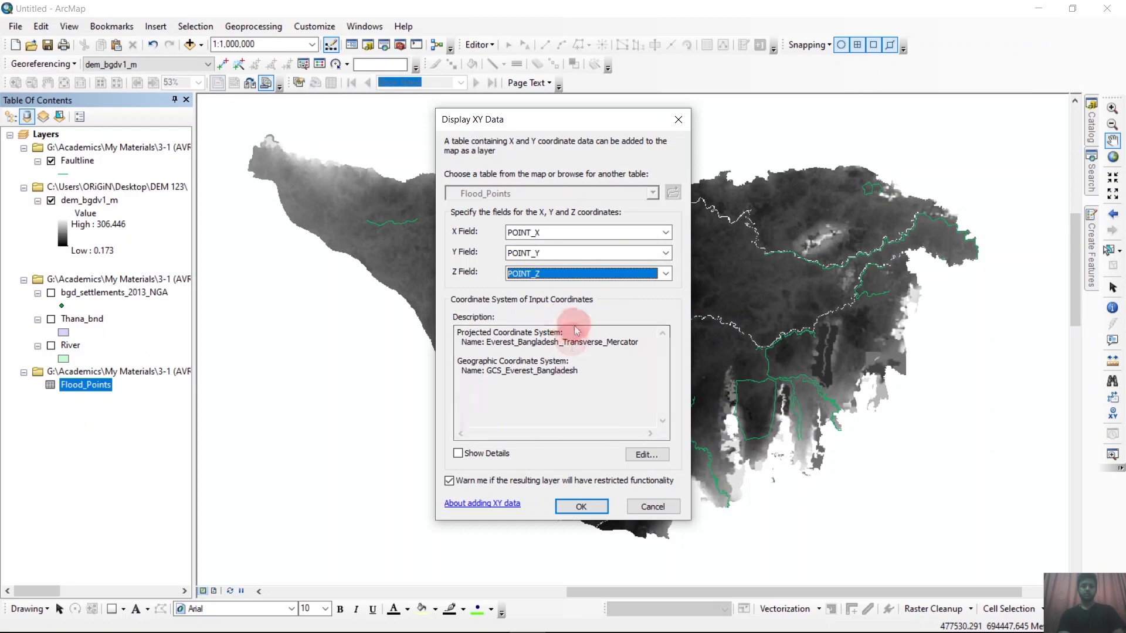
{"action": "left_click", "coordinate": [598, 508]}
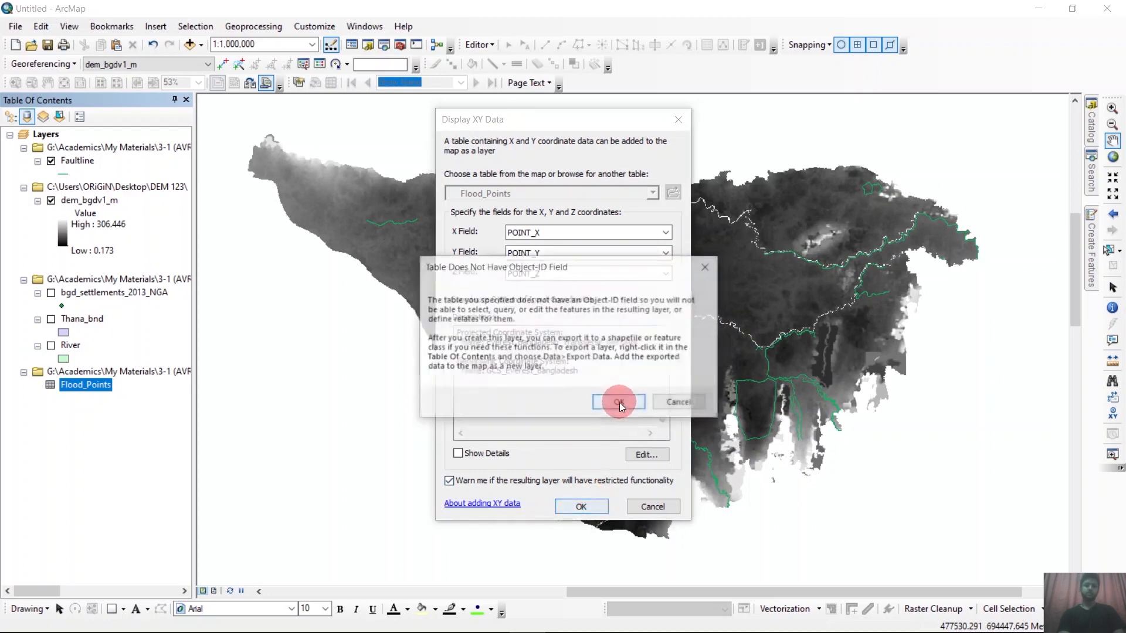
{"action": "left_click", "coordinate": [619, 403]}
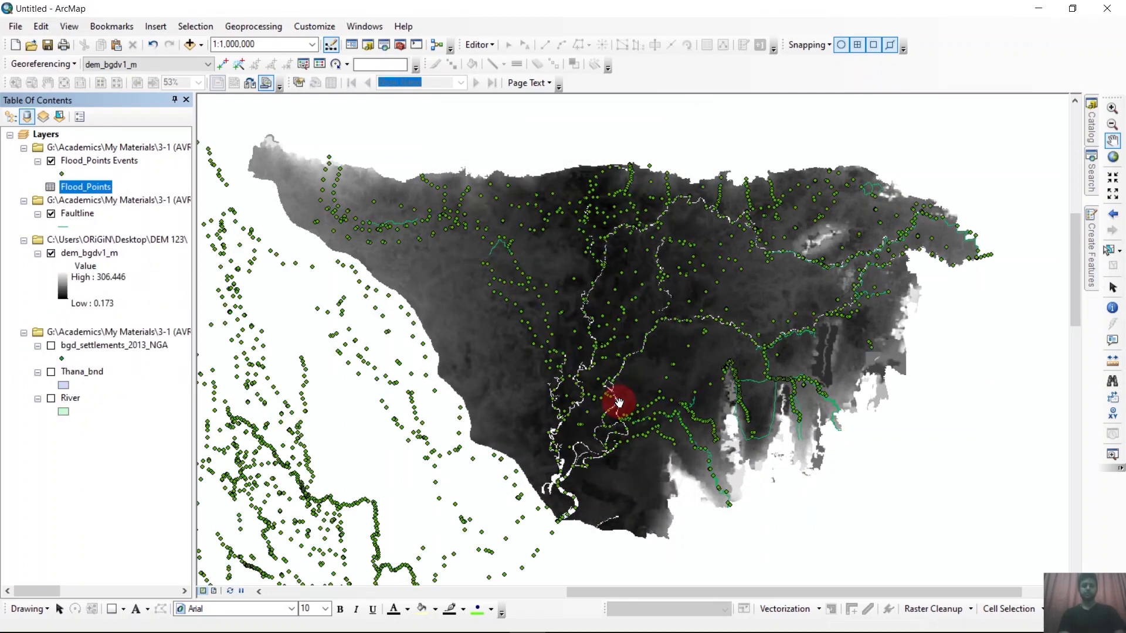
{"action": "scroll", "coordinate": [663, 309], "scroll_direction": "up", "scroll_amount": 2}
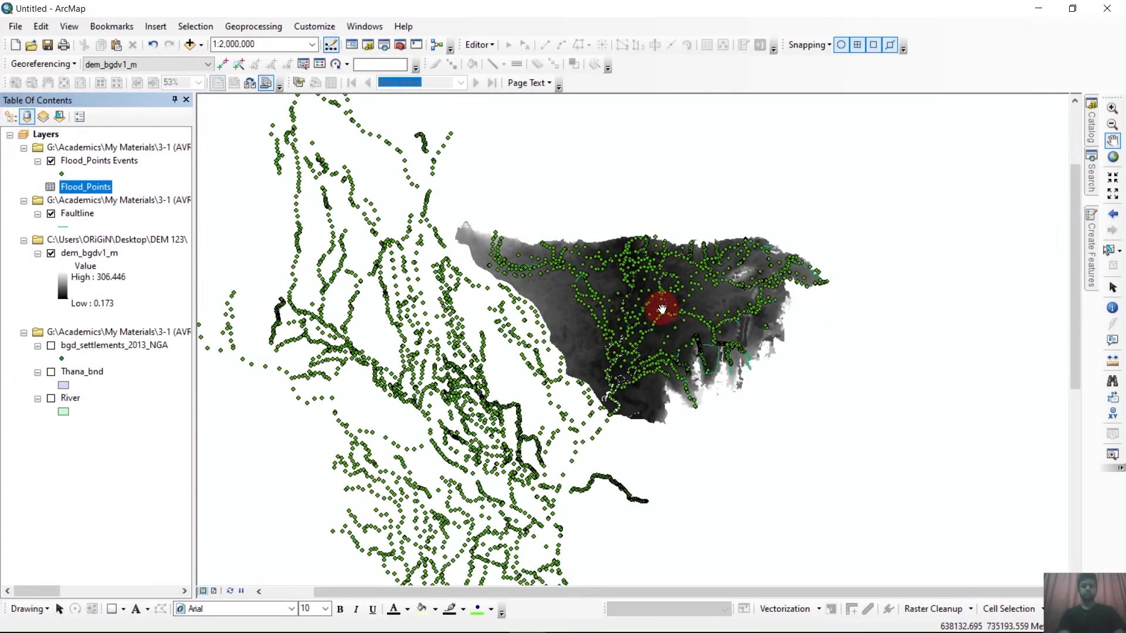
{"action": "scroll", "coordinate": [662, 309], "scroll_direction": "up", "scroll_amount": 1}
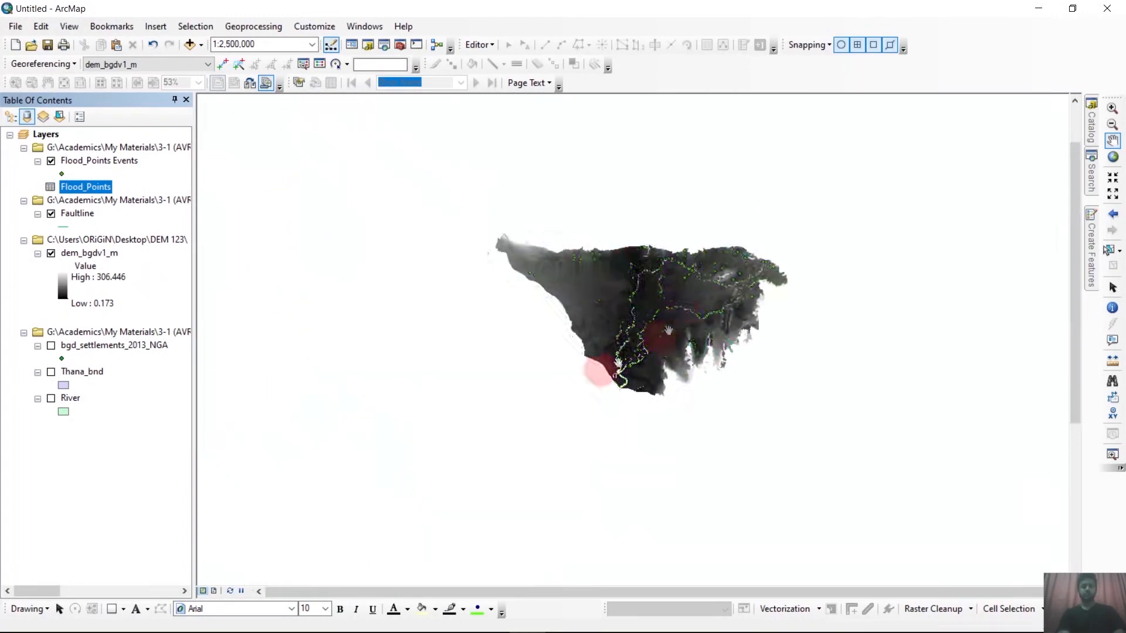
{"action": "scroll", "coordinate": [528, 368], "scroll_direction": "up", "scroll_amount": 2}
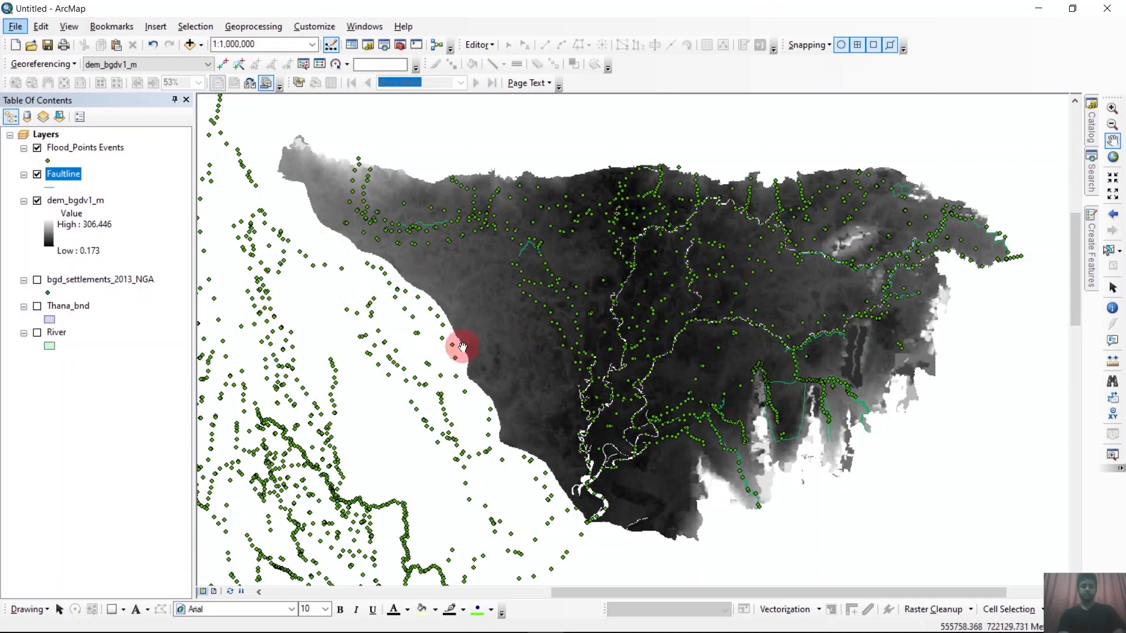
Step: Start the IDW (3D Analyst) tool with Flood_Points Events as the input points and POINT_Z as the Z value field
{"action": "left_click", "coordinate": [1092, 172]}
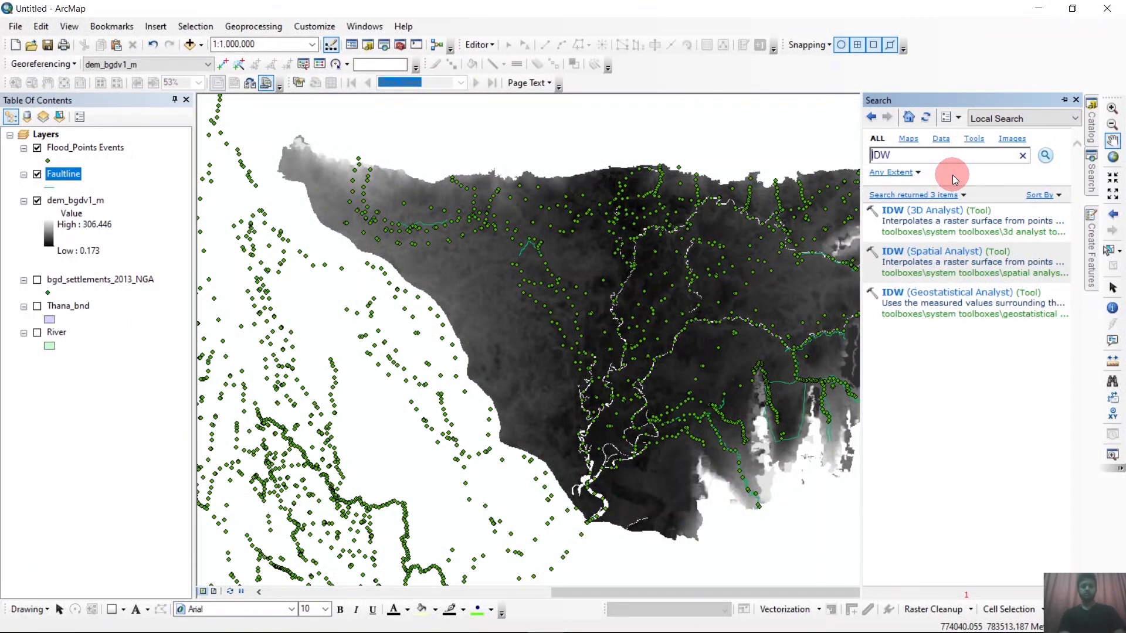
{"action": "left_click", "coordinate": [953, 217]}
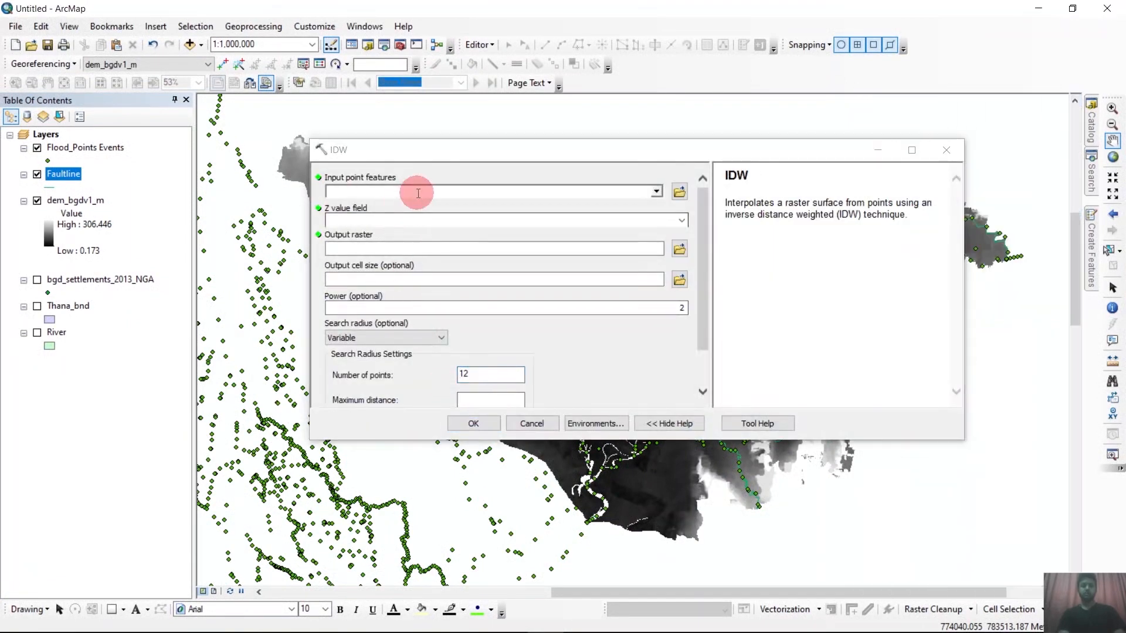
{"action": "left_click_drag", "start_coordinate": [120, 147], "coordinate": [410, 194]}
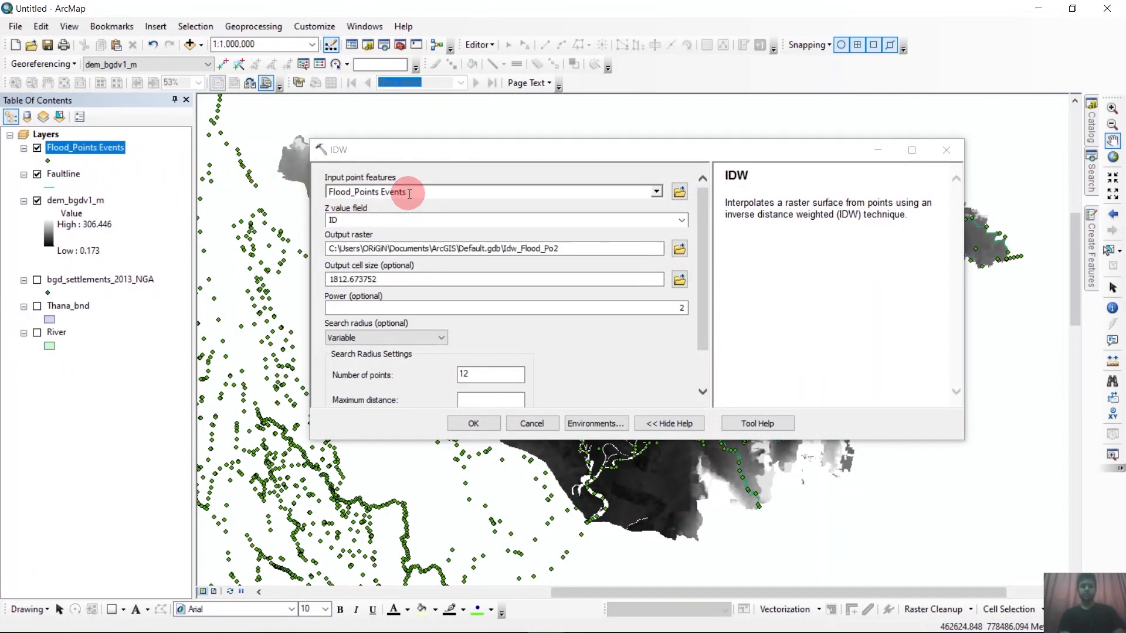
{"action": "left_click", "coordinate": [681, 221]}
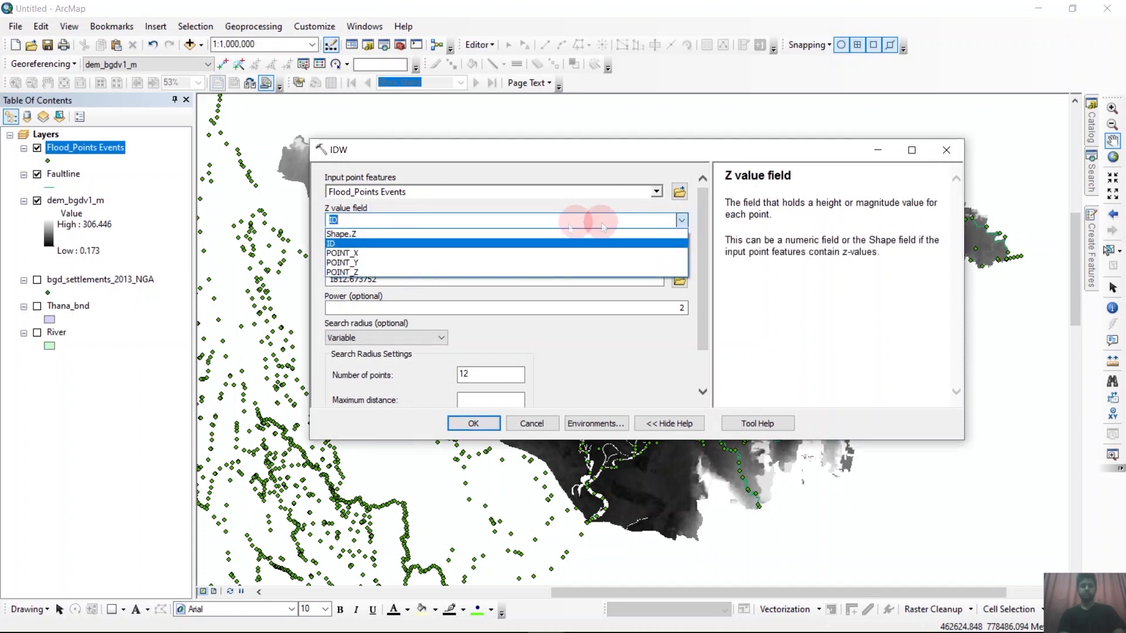
{"action": "left_click", "coordinate": [370, 272]}
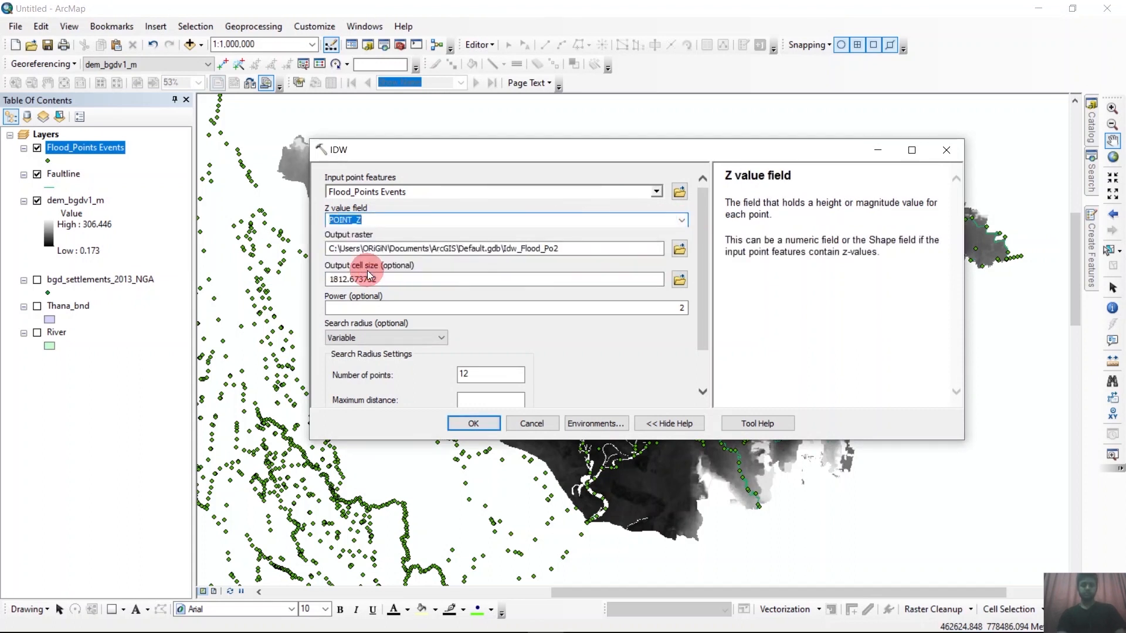
Step: Set the IDW output raster to Interpolation.tif in the New Outputs folder
{"action": "left_click", "coordinate": [685, 250]}
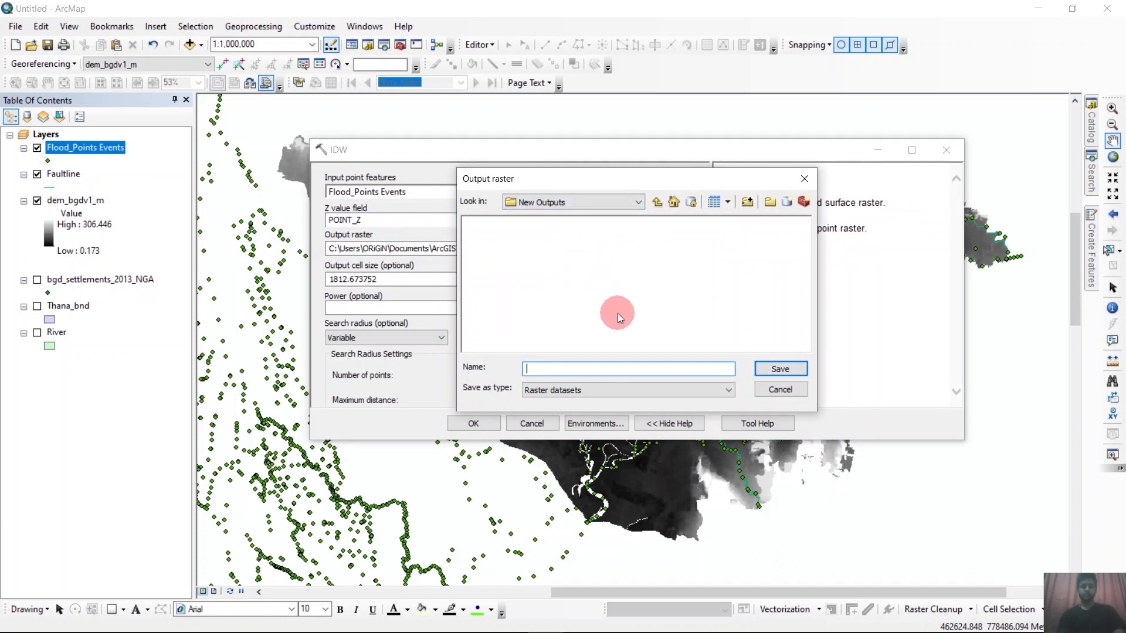
{"action": "type", "text": "Interpolation.tif"}
{"action": "left_click", "coordinate": [779, 369]}
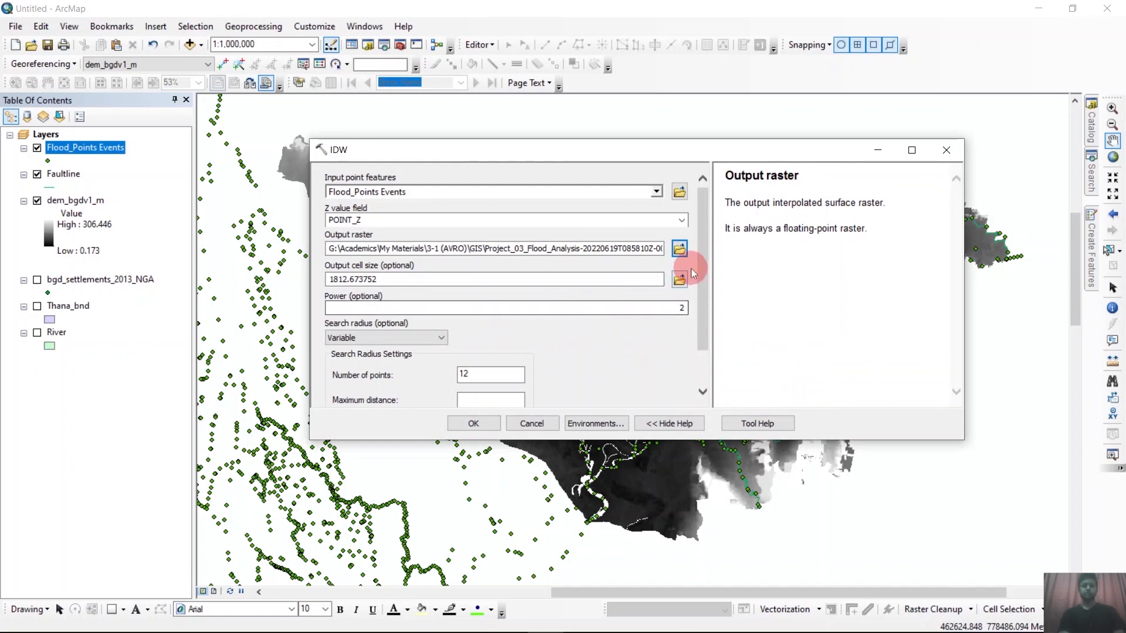
Step: Use the Faultline layer as the input barrier polyline features for the IDW interpolation
{"action": "left_click_drag", "start_coordinate": [704, 264], "coordinate": [706, 336]}
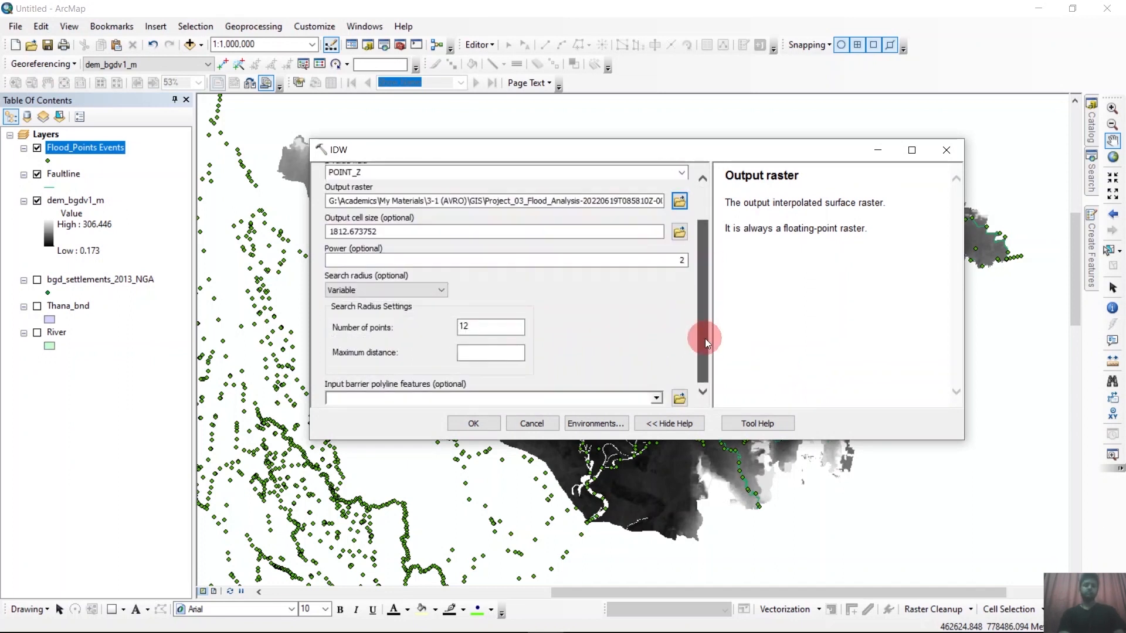
{"action": "left_click", "coordinate": [657, 400]}
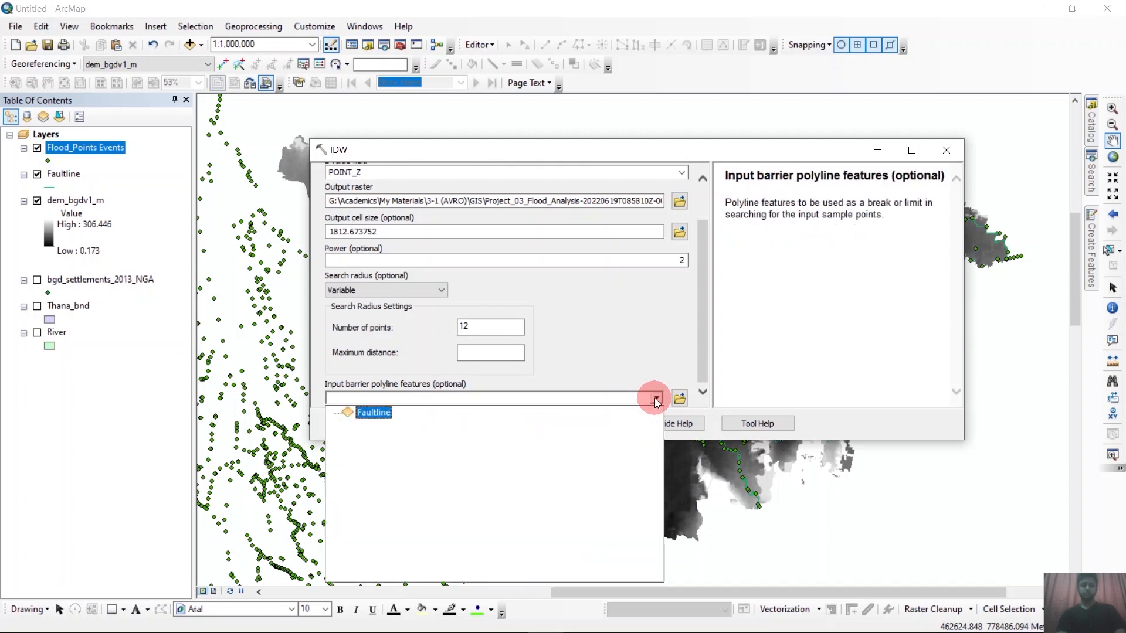
{"action": "left_click", "coordinate": [371, 414]}
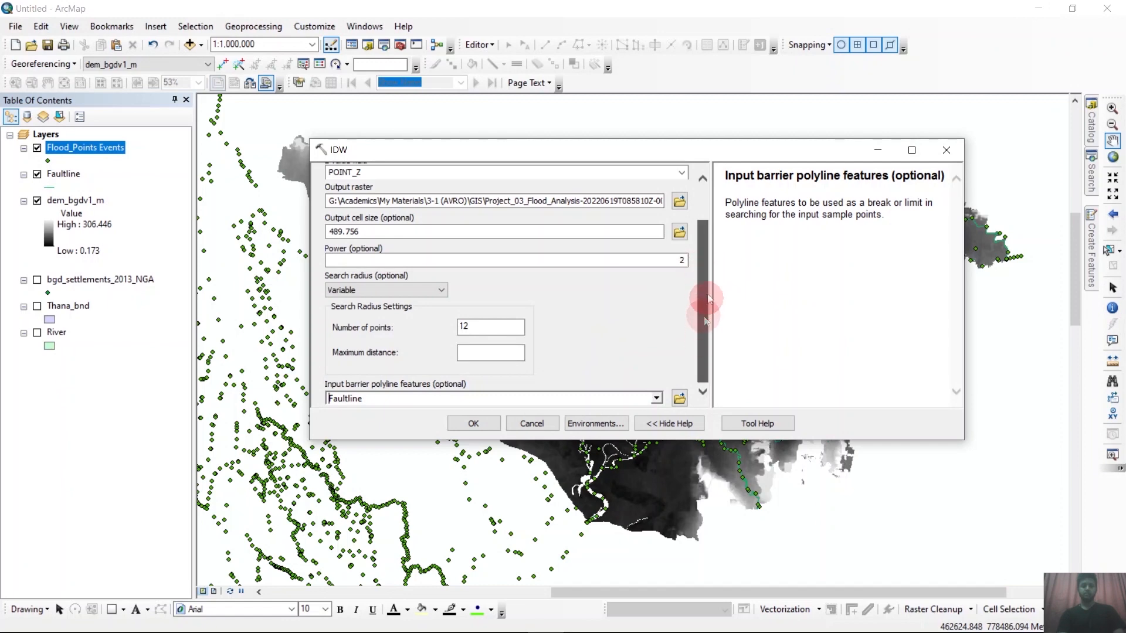
Step: In the IDW environment settings, match the processing extent to layer dem_bgdv1_m and use that layer as the snap raster
{"action": "left_click_drag", "start_coordinate": [706, 320], "coordinate": [716, 377]}
{"action": "left_click", "coordinate": [597, 424]}
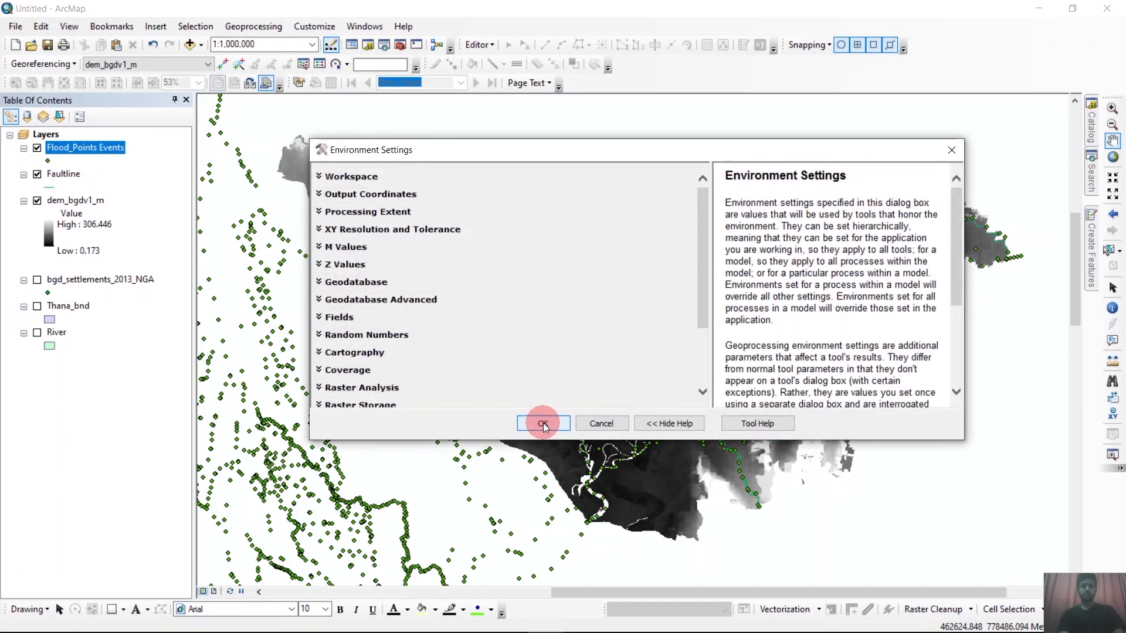
{"action": "left_click", "coordinate": [368, 212]}
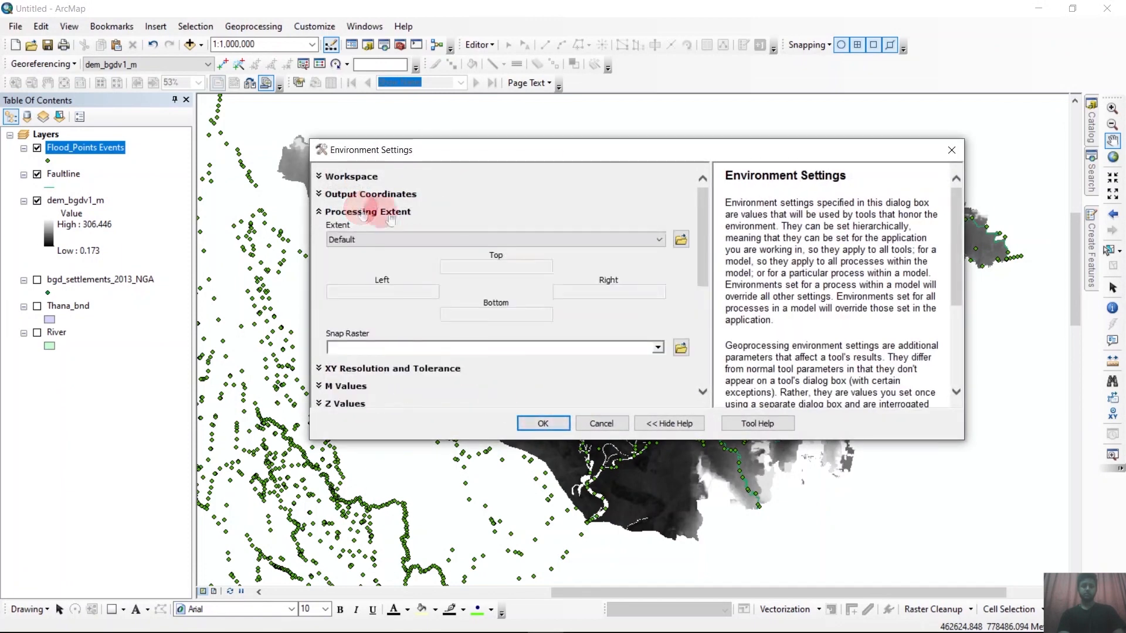
{"action": "left_click", "coordinate": [426, 239]}
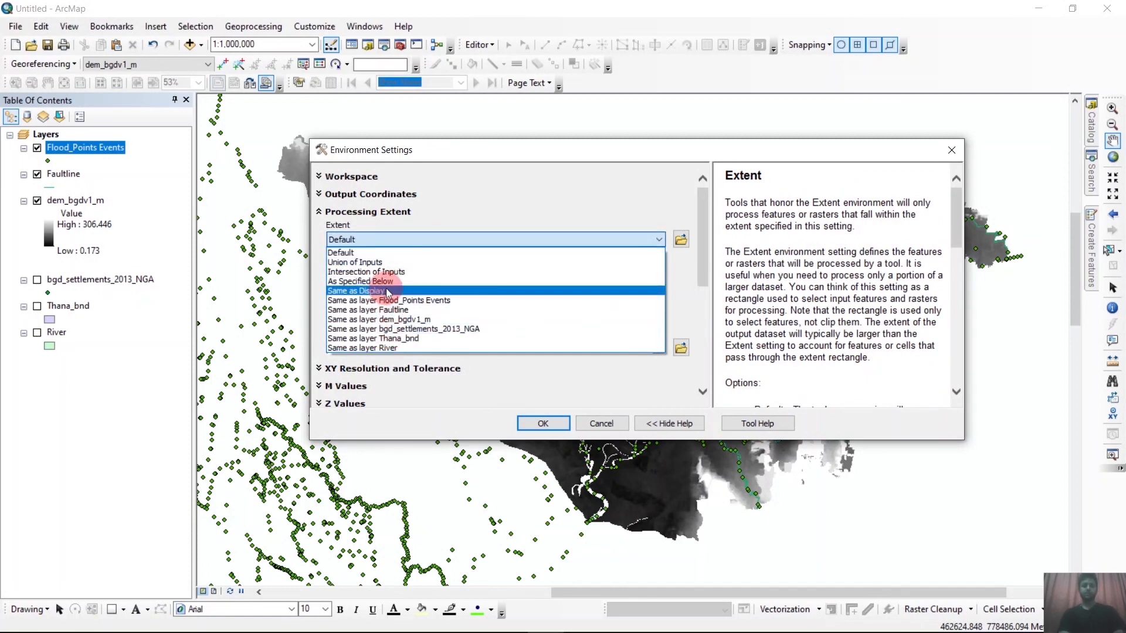
{"action": "left_click", "coordinate": [383, 319]}
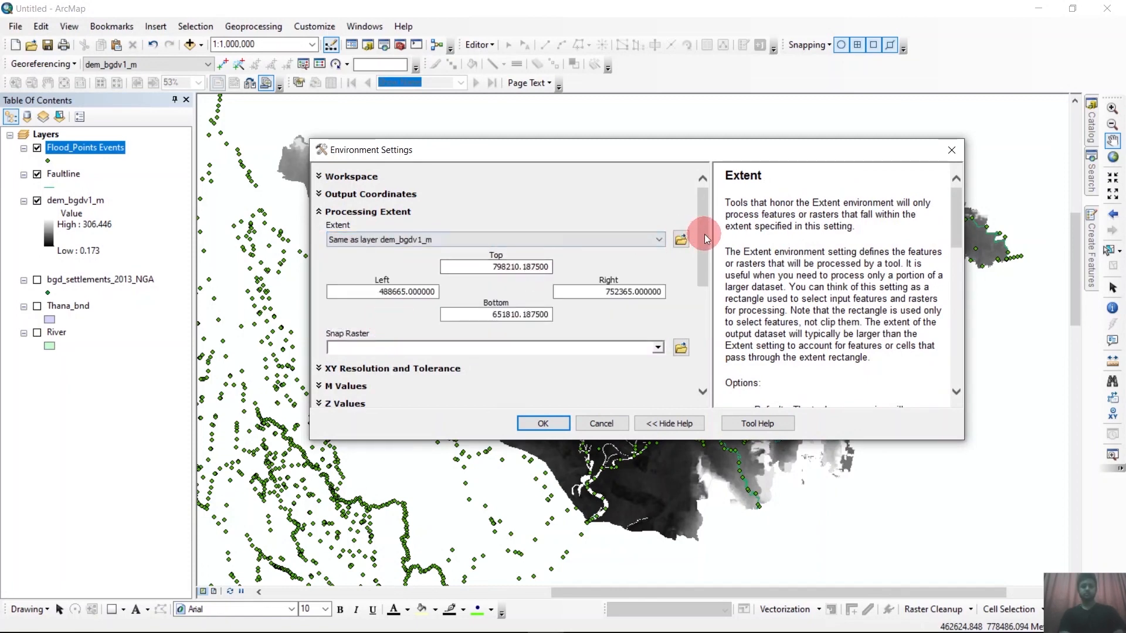
{"action": "left_click_drag", "start_coordinate": [703, 226], "coordinate": [703, 261]}
{"action": "left_click", "coordinate": [679, 277]}
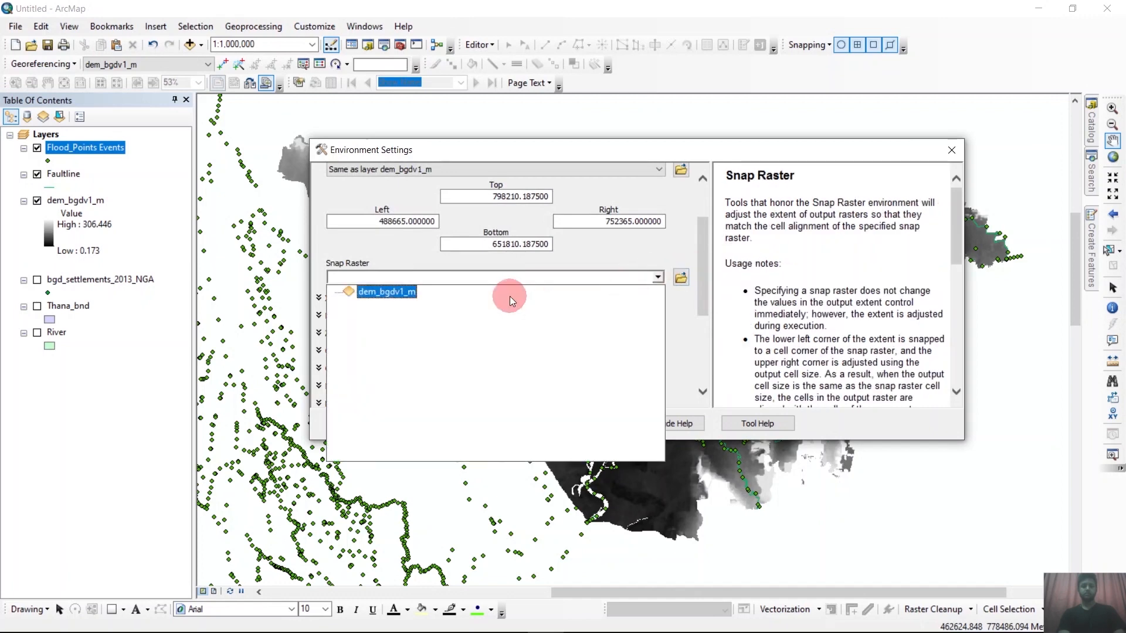
{"action": "left_click", "coordinate": [376, 296]}
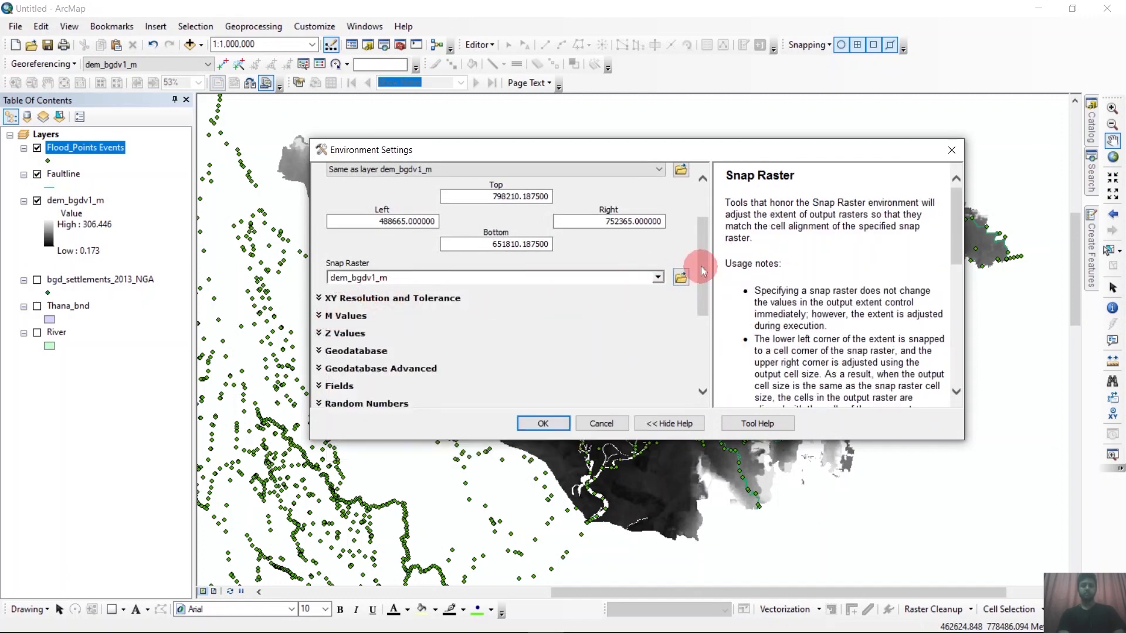
Step: In the raster analysis environment settings, set the mask to the dem_bgdv1_m layer
{"action": "left_click_drag", "start_coordinate": [704, 261], "coordinate": [707, 328]}
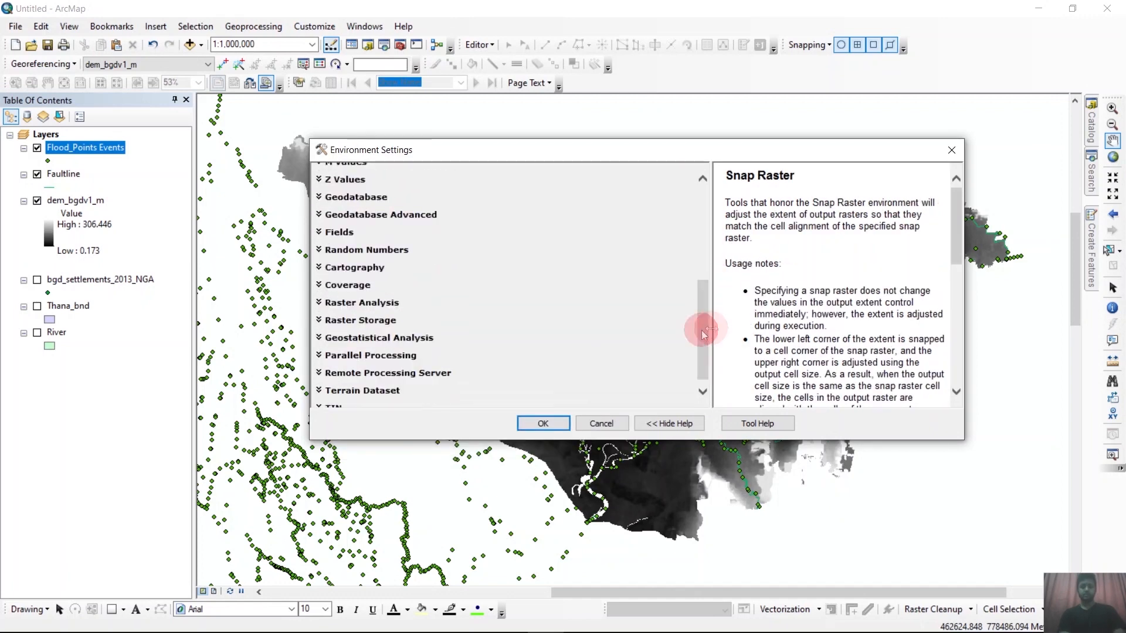
{"action": "left_click", "coordinate": [362, 305]}
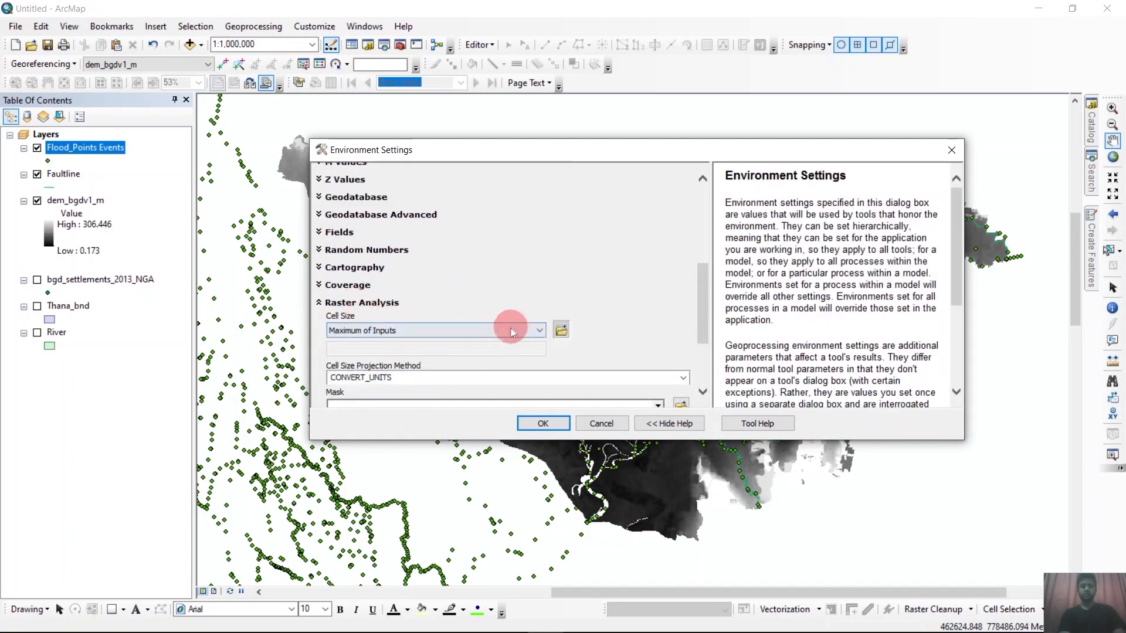
{"action": "left_click_drag", "start_coordinate": [701, 283], "coordinate": [696, 308]}
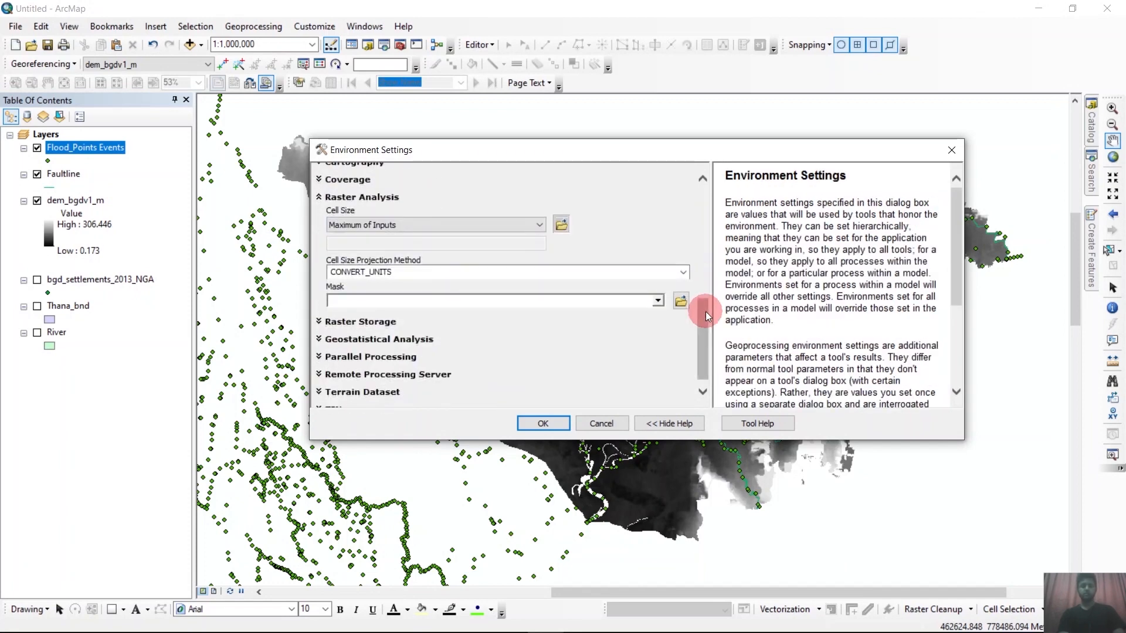
{"action": "left_click", "coordinate": [658, 300]}
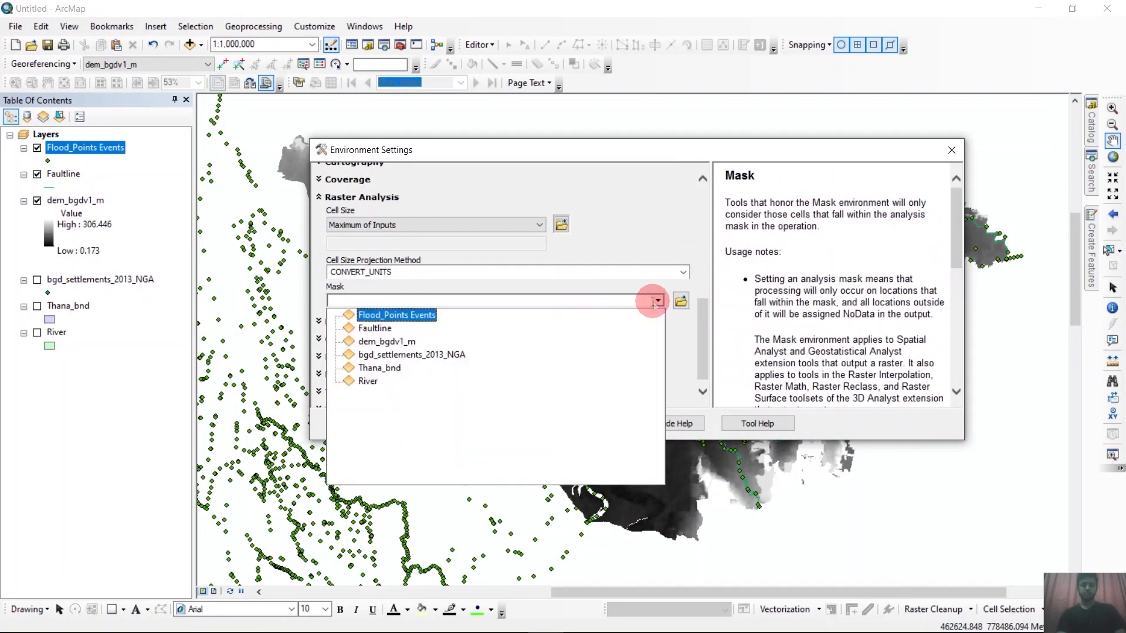
{"action": "left_click", "coordinate": [404, 345]}
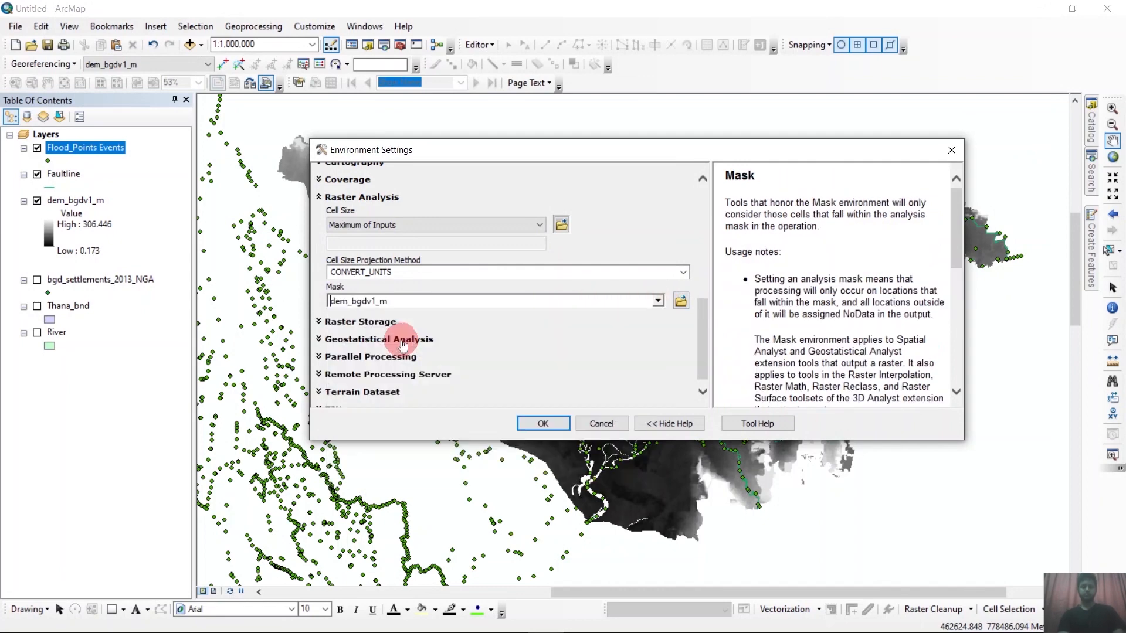
Step: Set the raster analysis cell size to Same as layer dem_bgdv1_m and apply the environment settings
{"action": "left_click", "coordinate": [474, 229]}
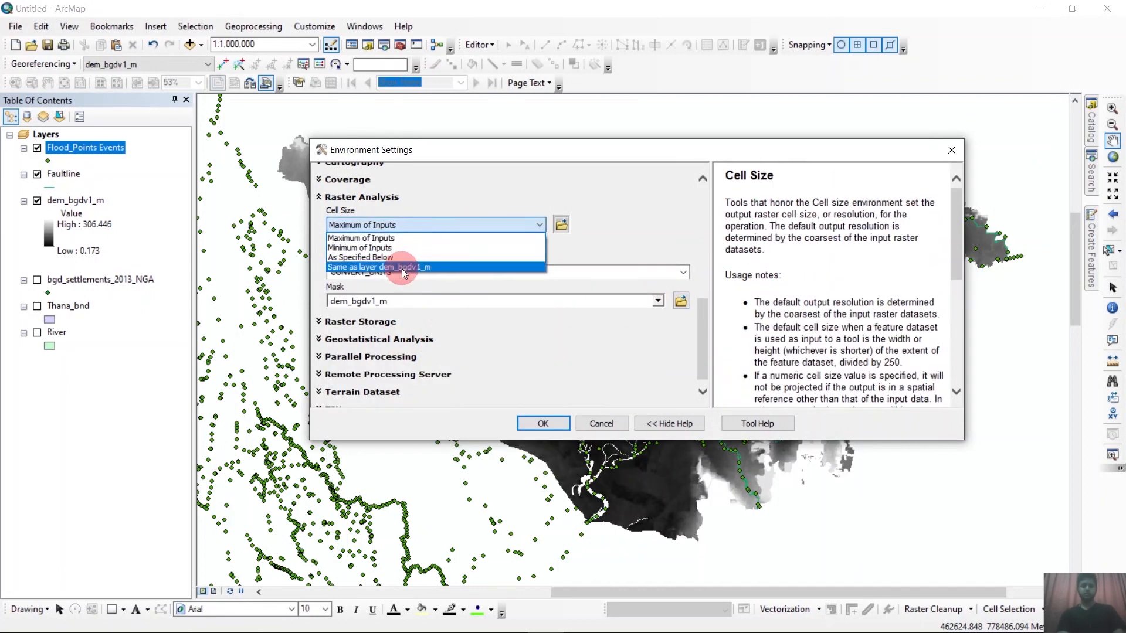
{"action": "left_click", "coordinate": [441, 267]}
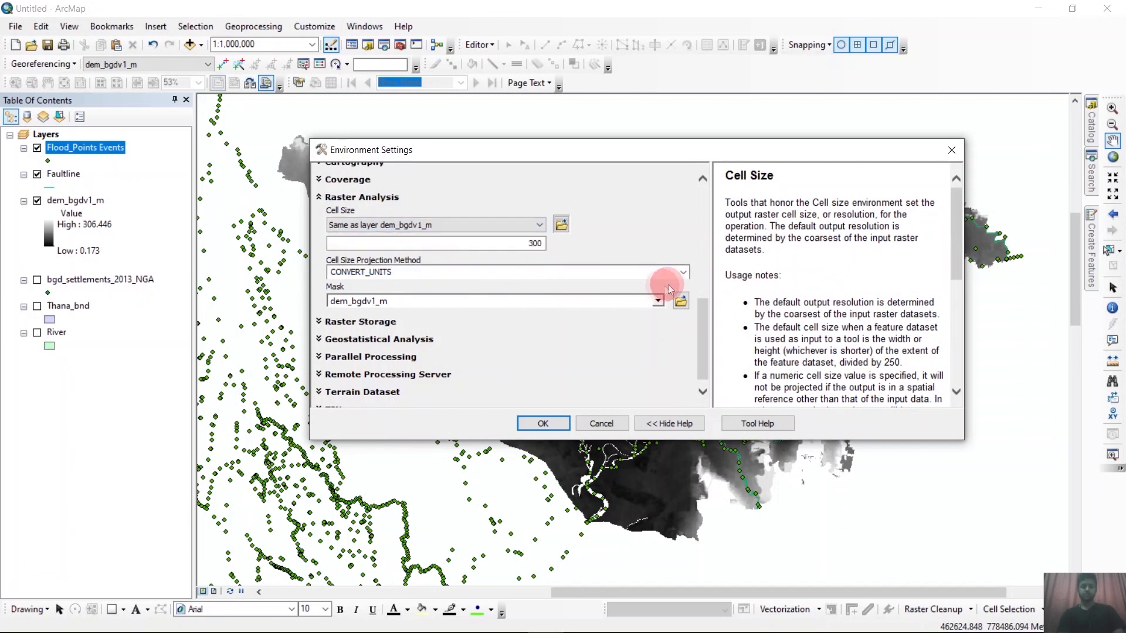
{"action": "scroll", "coordinate": [703, 355], "scroll_direction": "down", "scroll_amount": 1}
{"action": "left_click_drag", "start_coordinate": [702, 367], "coordinate": [704, 189]}
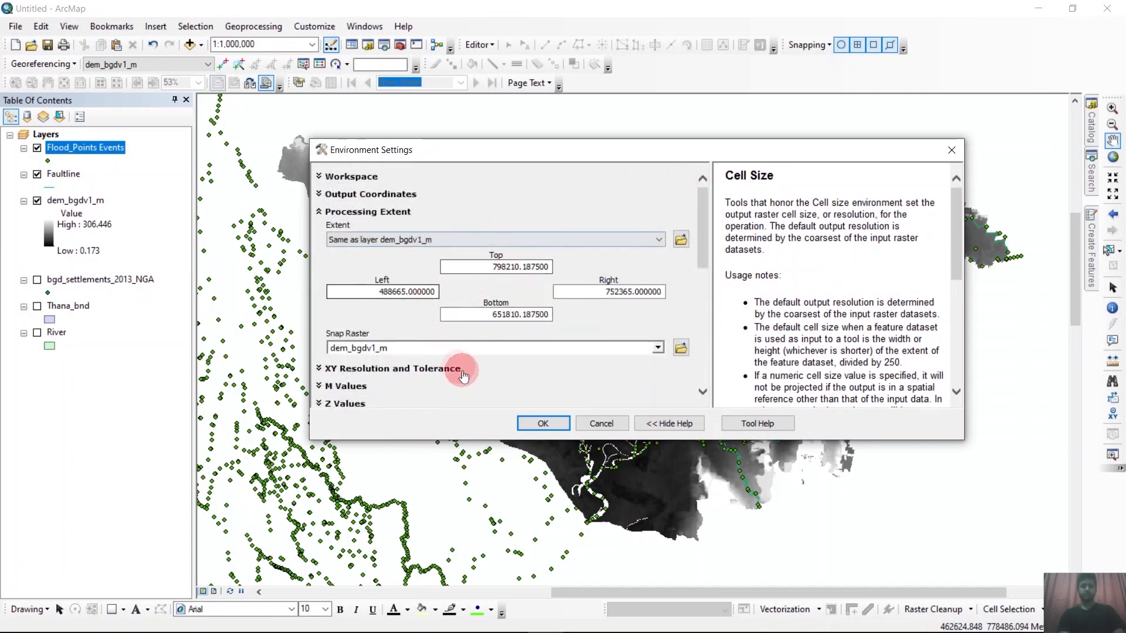
{"action": "left_click", "coordinate": [543, 423]}
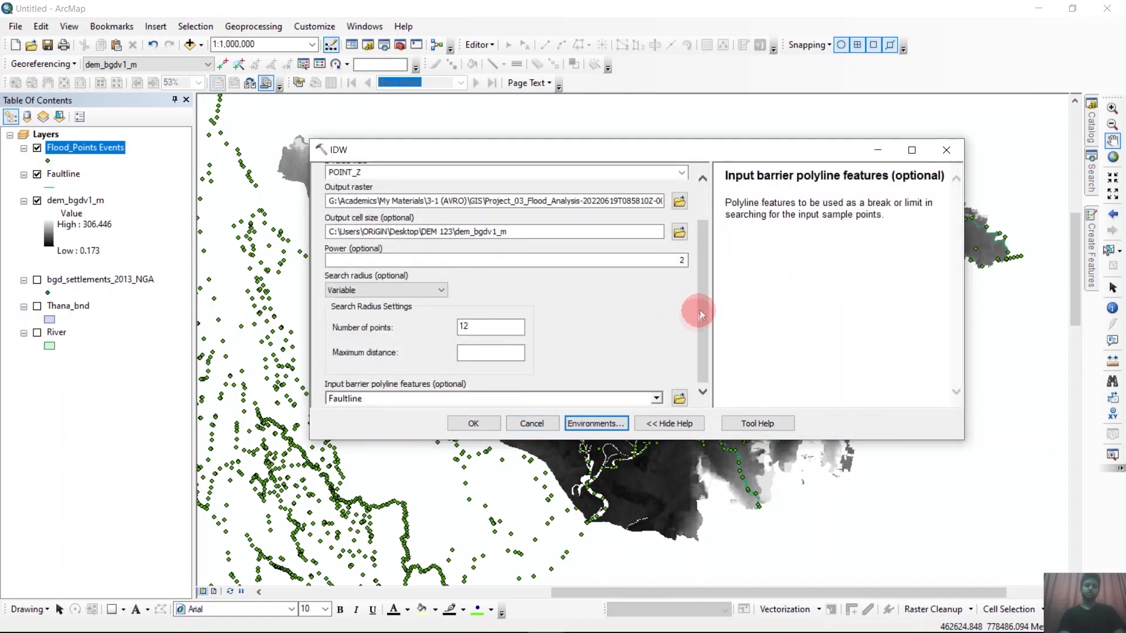
Step: Review the IDW parameters, run the interpolation of the flood points and dismiss the progress report
{"action": "scroll", "coordinate": [702, 335], "scroll_direction": "up", "scroll_amount": 1}
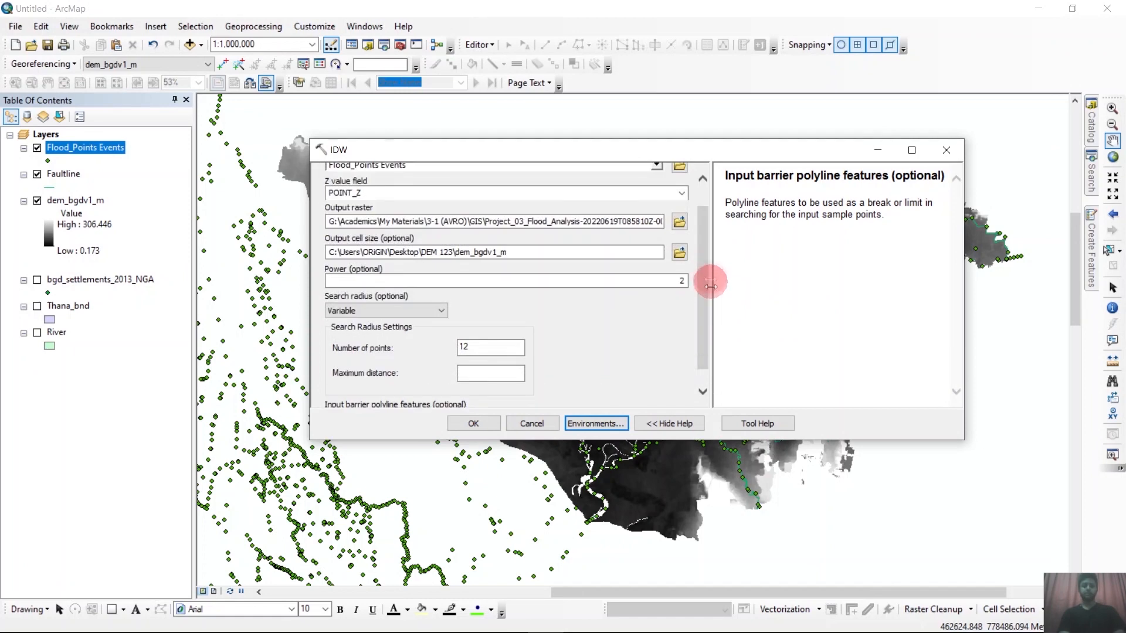
{"action": "left_click_drag", "start_coordinate": [710, 285], "coordinate": [707, 309]}
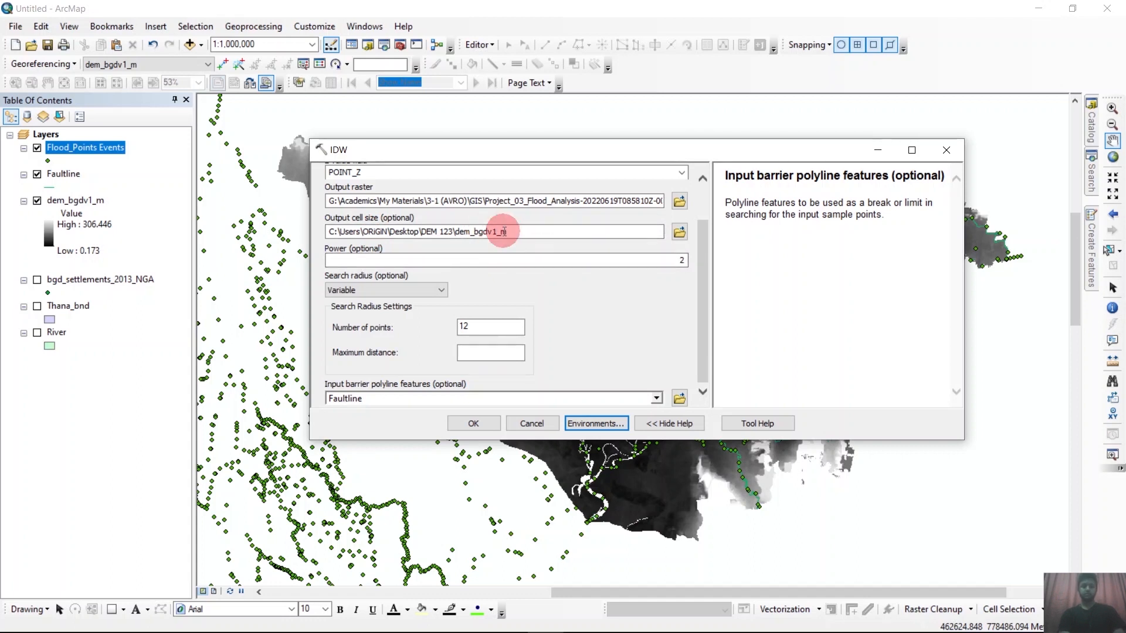
{"action": "left_click_drag", "start_coordinate": [705, 261], "coordinate": [698, 236]}
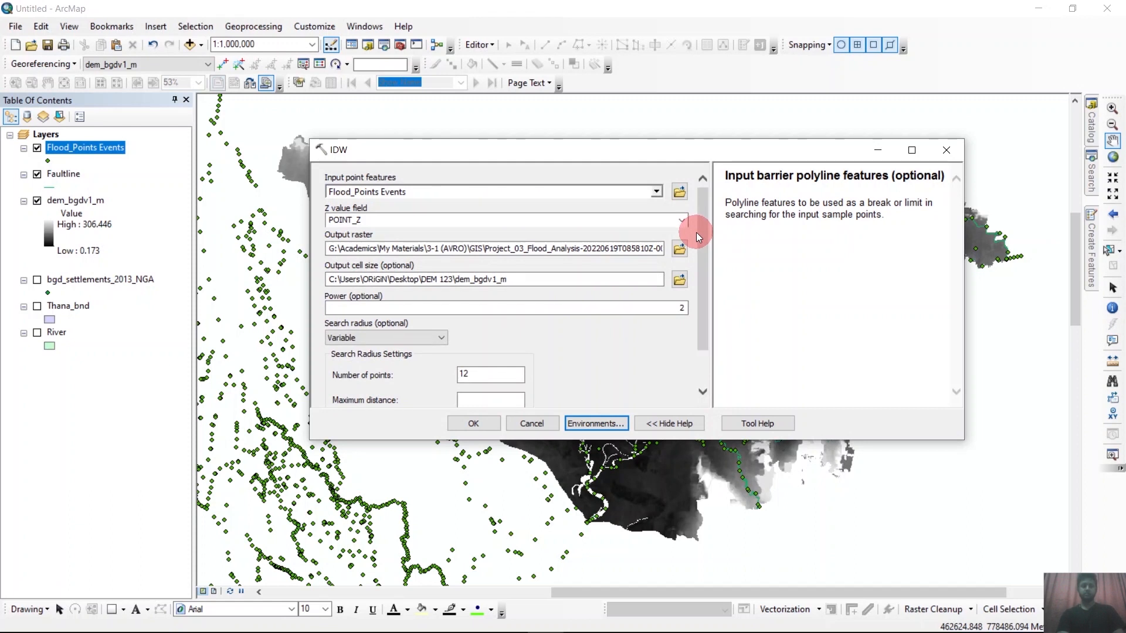
{"action": "left_click_drag", "start_coordinate": [696, 233], "coordinate": [689, 320]}
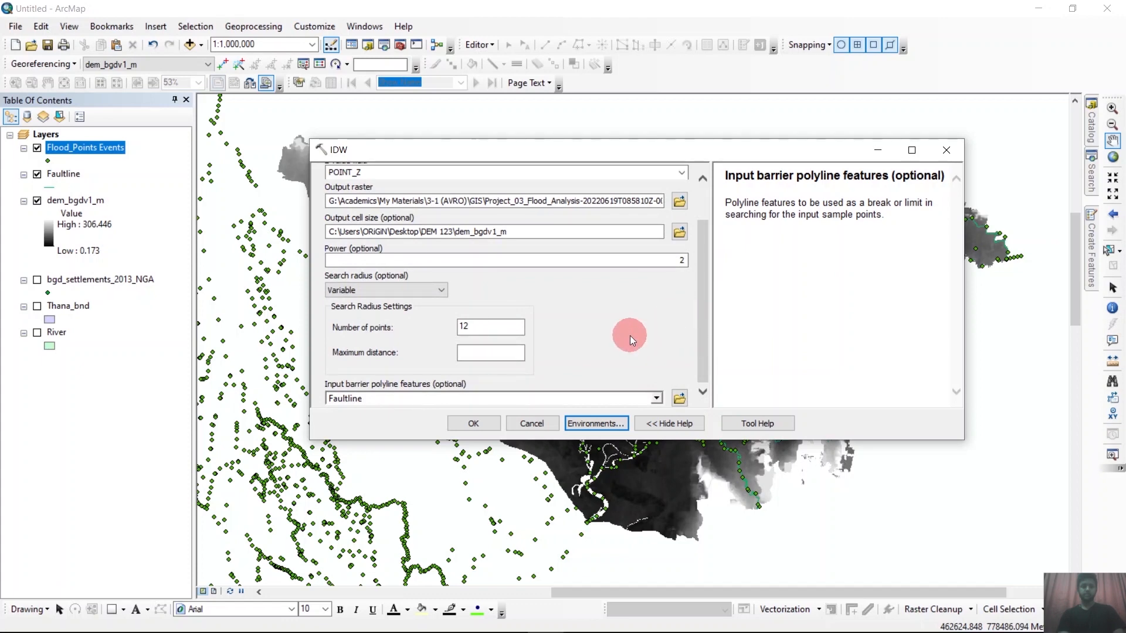
{"action": "left_click", "coordinate": [486, 424]}
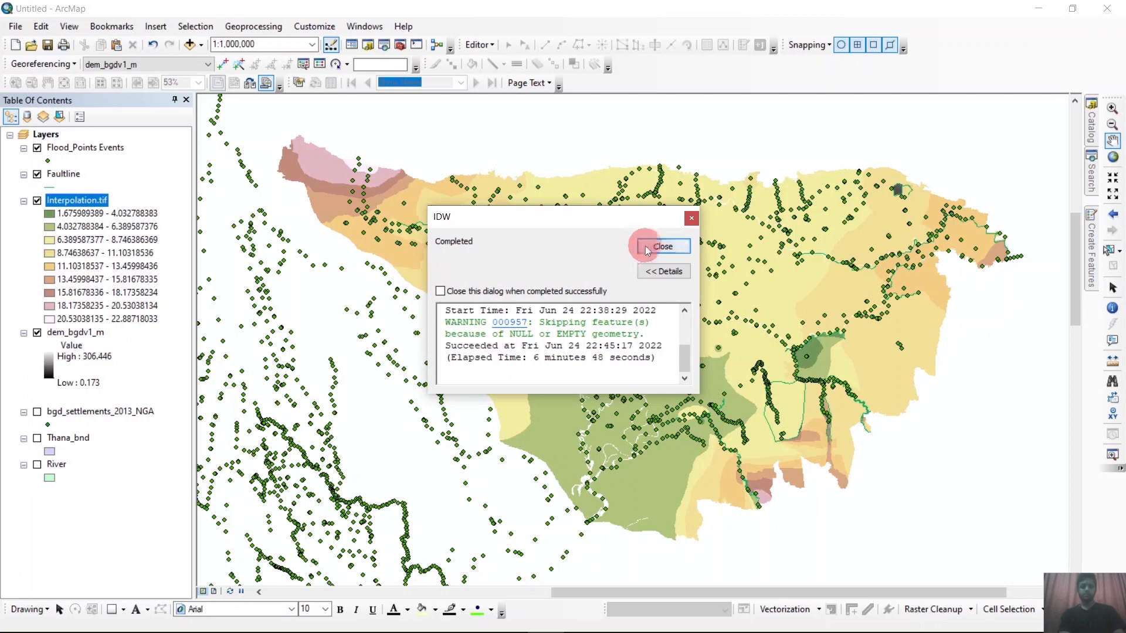
{"action": "left_click", "coordinate": [656, 246]}
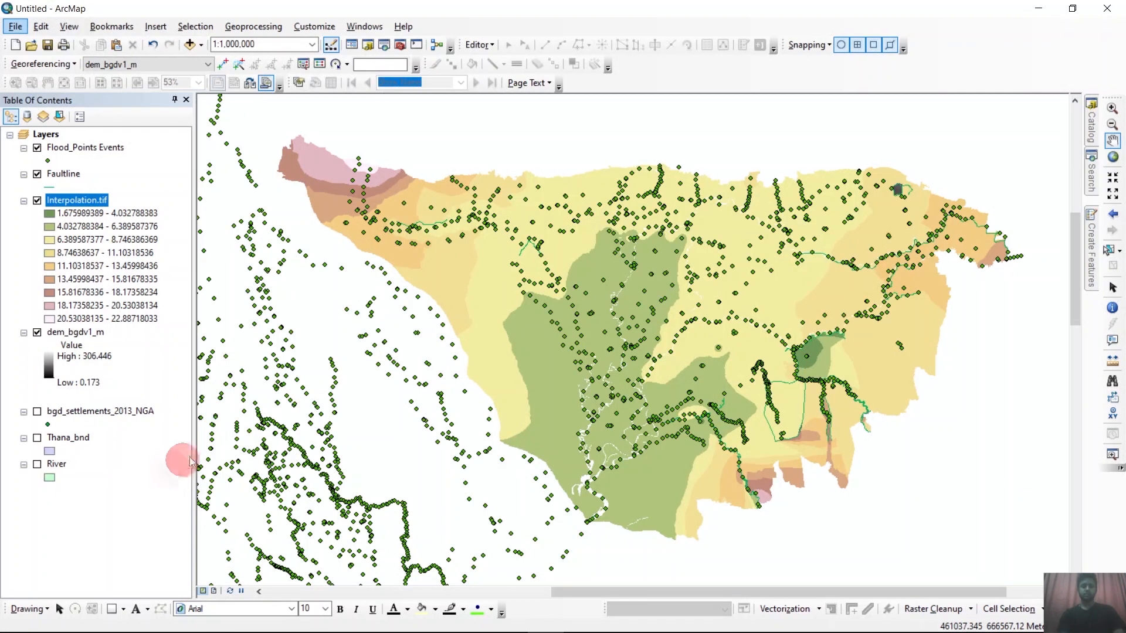
Step: Start the Raster Calculator and build the expression "Interpolation.tif" - "dem_bgdv1_m"
{"action": "left_click", "coordinate": [1093, 176]}
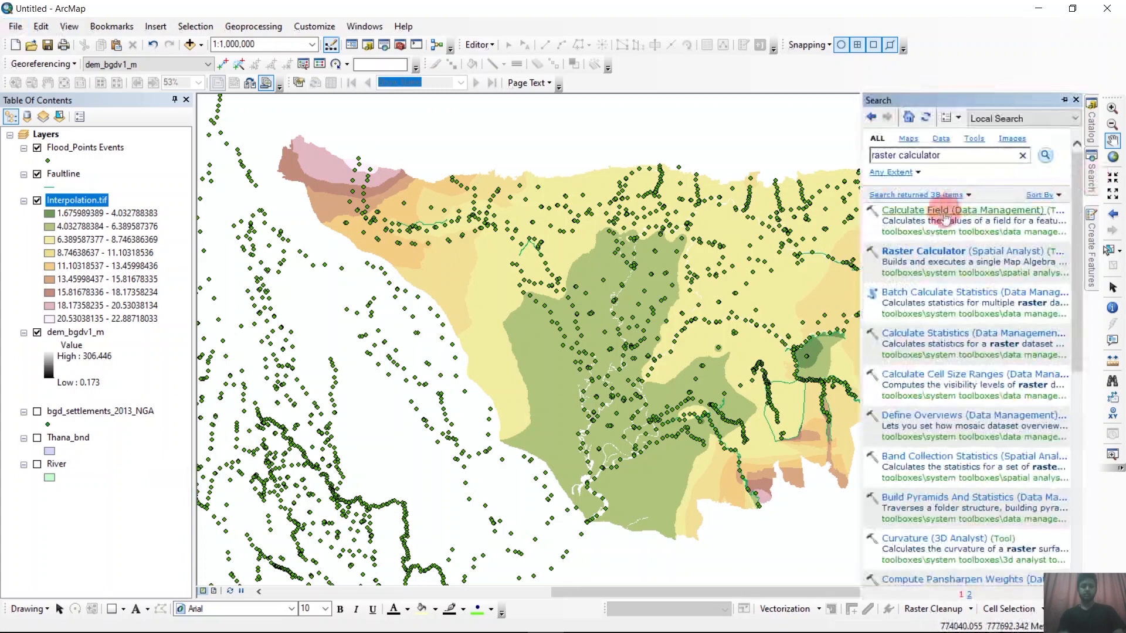
{"action": "left_click", "coordinate": [933, 252]}
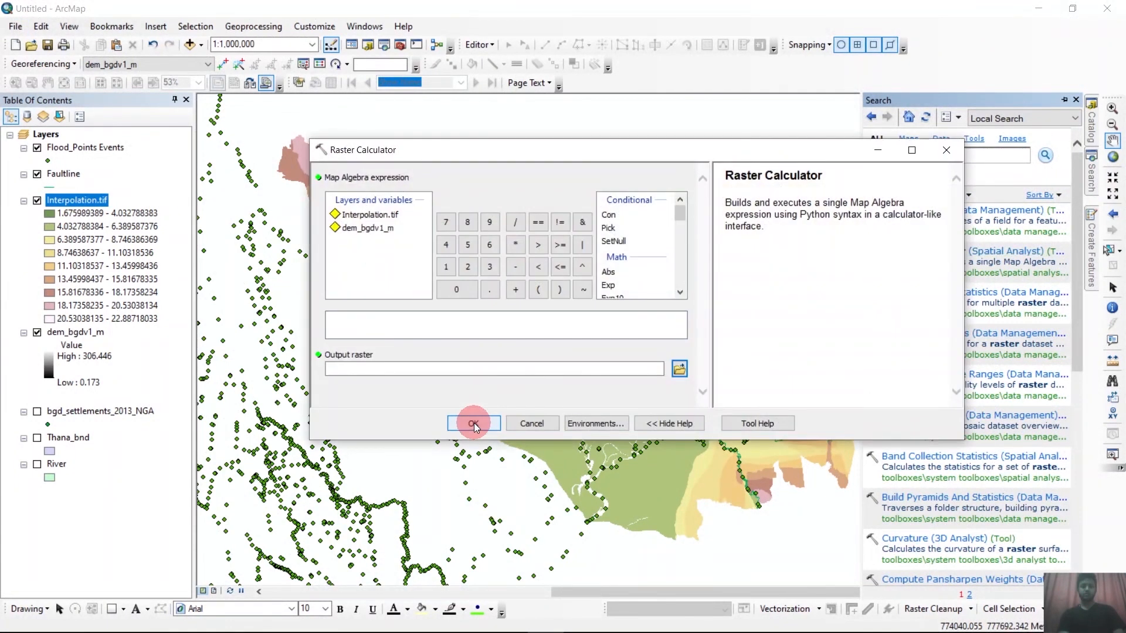
{"action": "left_click", "coordinate": [292, 391]}
{"action": "left_click", "coordinate": [375, 321]}
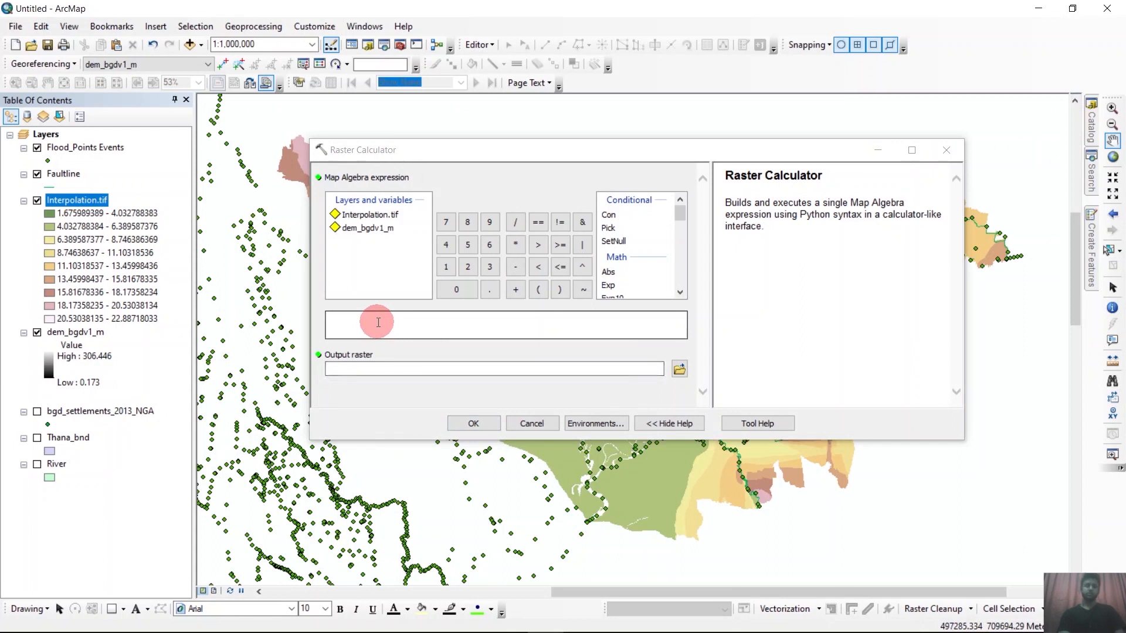
{"action": "left_click", "coordinate": [379, 215]}
{"action": "double_click", "coordinate": [379, 215]}
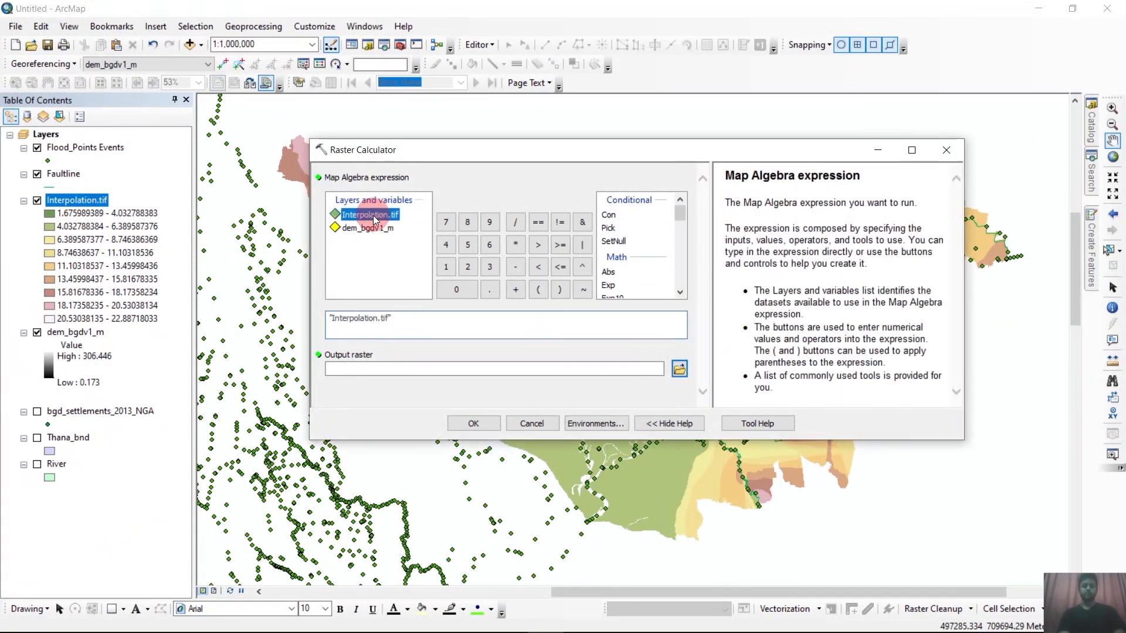
{"action": "left_click", "coordinate": [517, 265]}
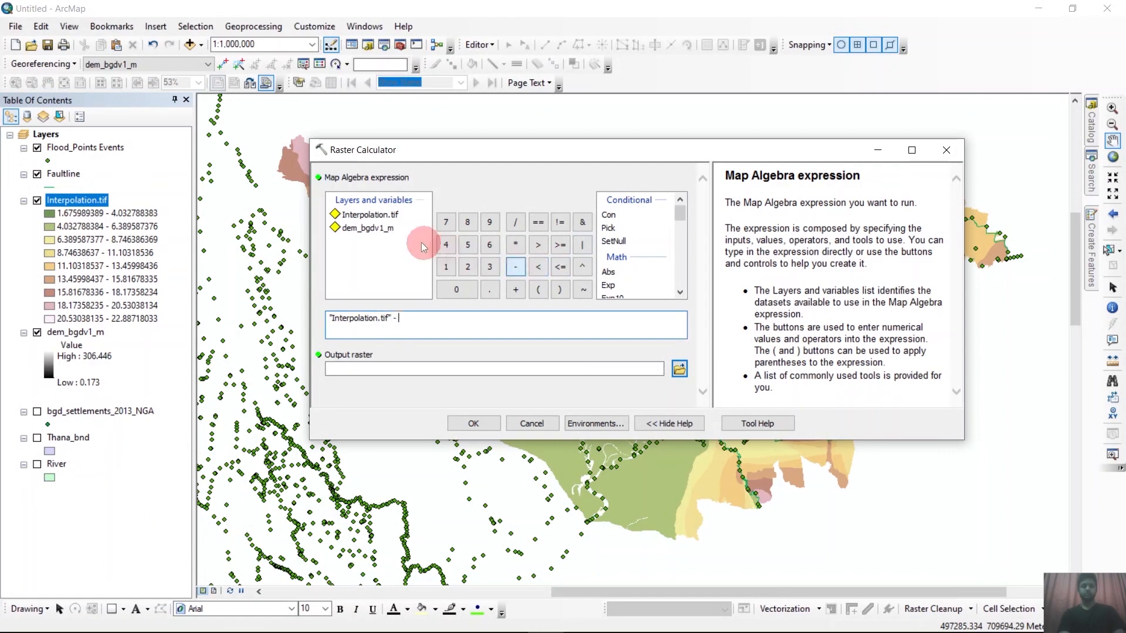
{"action": "double_click", "coordinate": [378, 227]}
Step: Try to run the raster calculation with the output raster named Flood_Levels in the New Outputs folder
{"action": "left_click", "coordinate": [679, 368]}
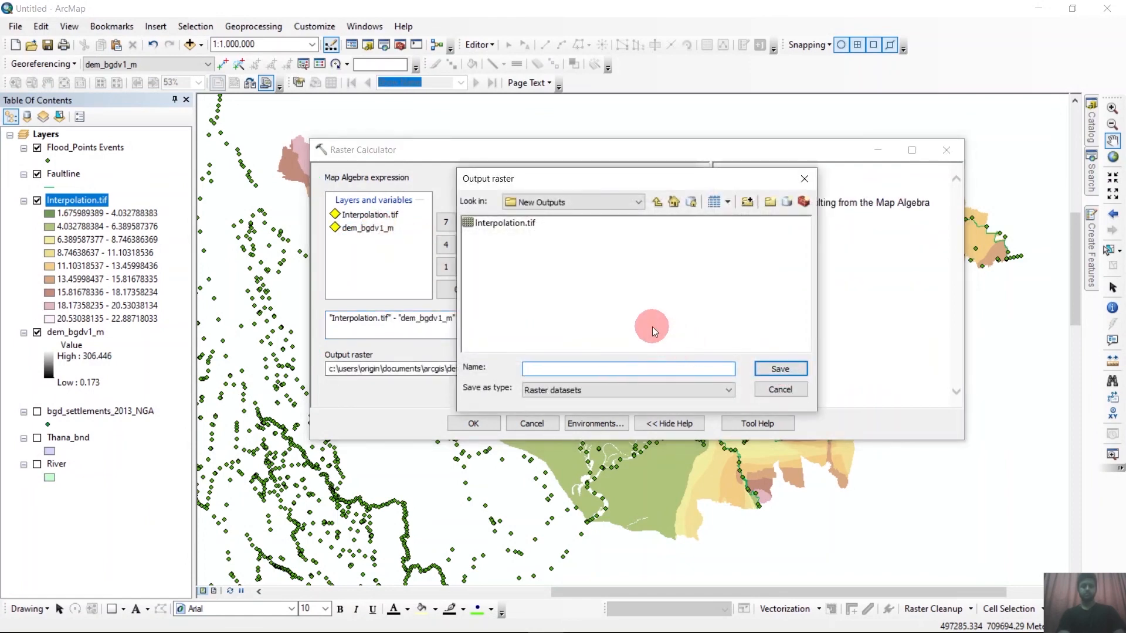
{"action": "type", "text": "Flood_Levels"}
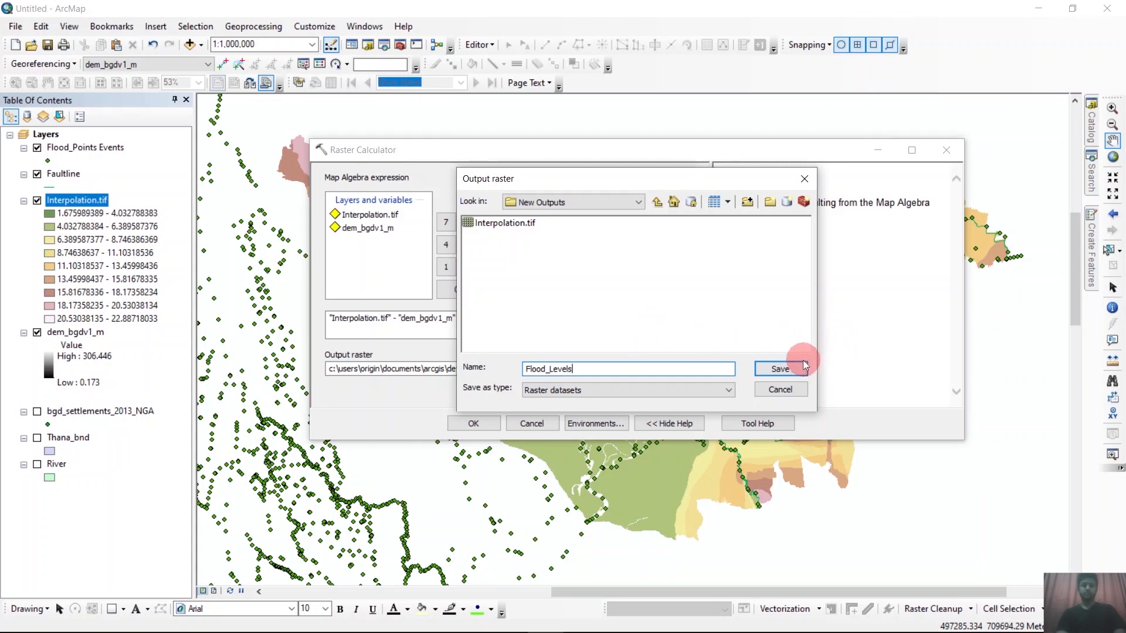
{"action": "left_click", "coordinate": [789, 368]}
{"action": "left_click", "coordinate": [475, 423]}
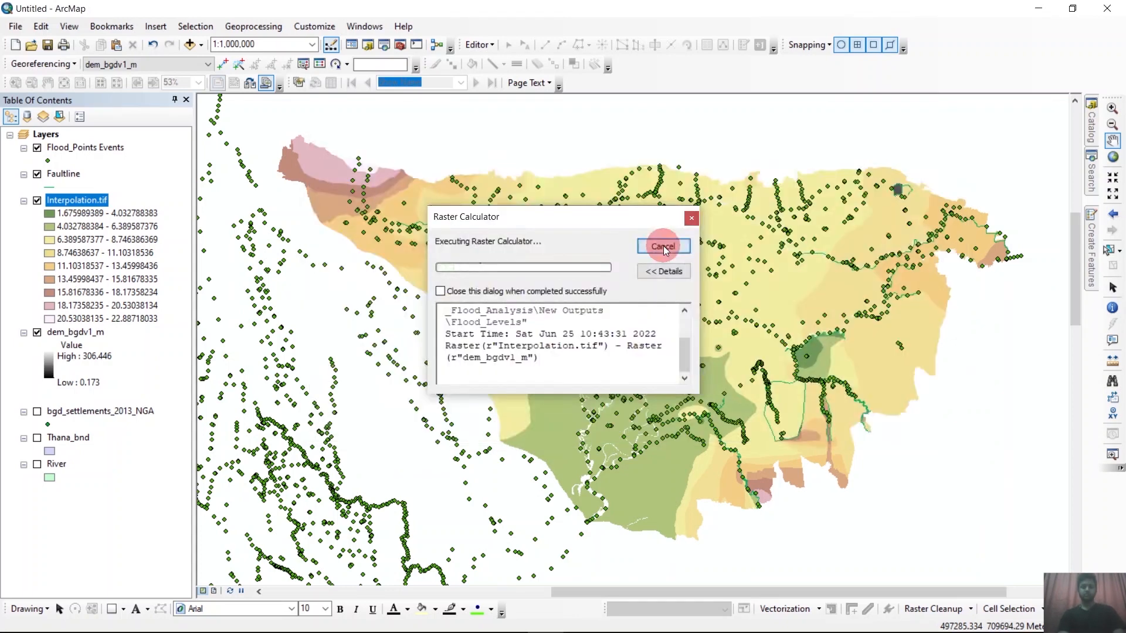
{"action": "left_click", "coordinate": [663, 247]}
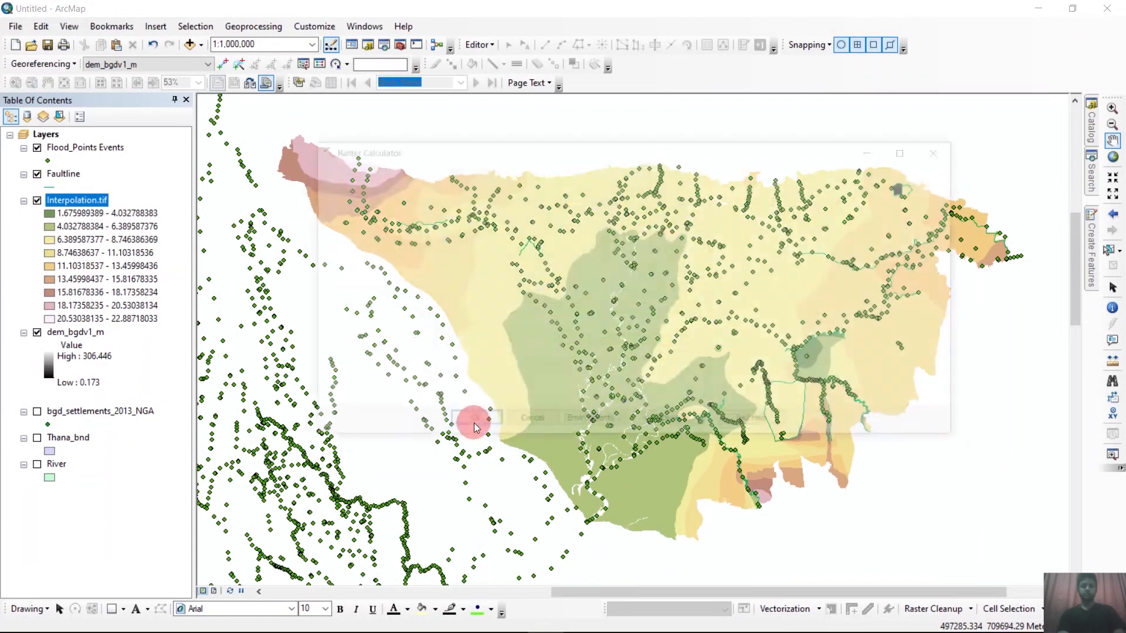
Step: Set the output raster to Flood_Levels.tif in the New Outputs folder and run the raster calculation
{"action": "left_click", "coordinate": [678, 368]}
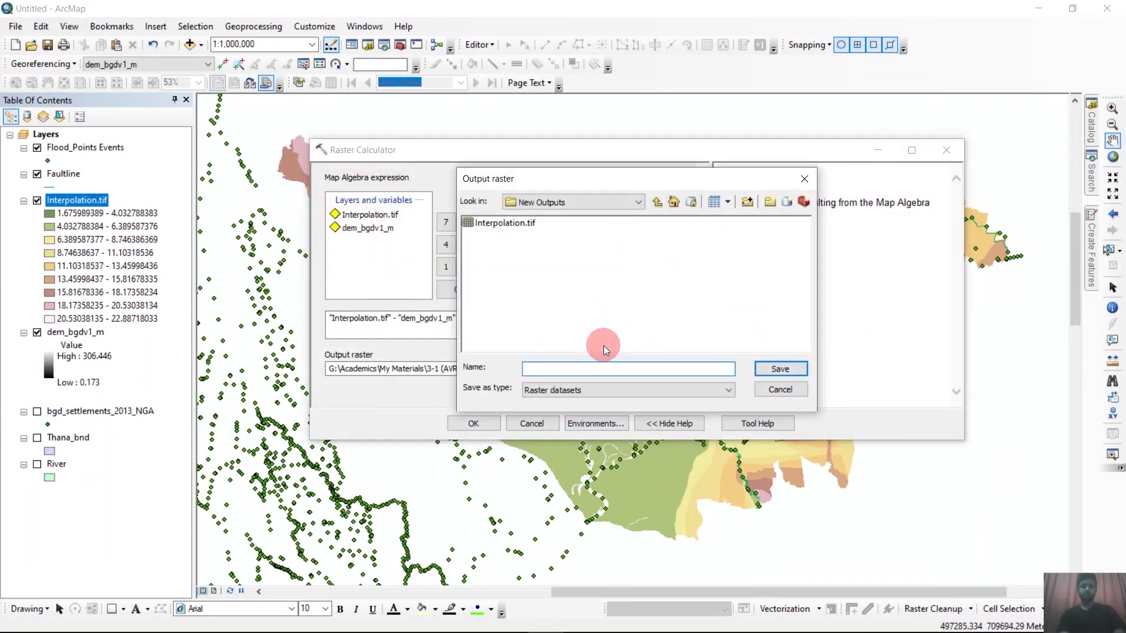
{"action": "type", "text": "Flodd"}
{"action": "key", "text": "BackSpace"}
{"action": "key", "text": "BackSpace"}
{"action": "type", "text": "od_Levels.tif"}
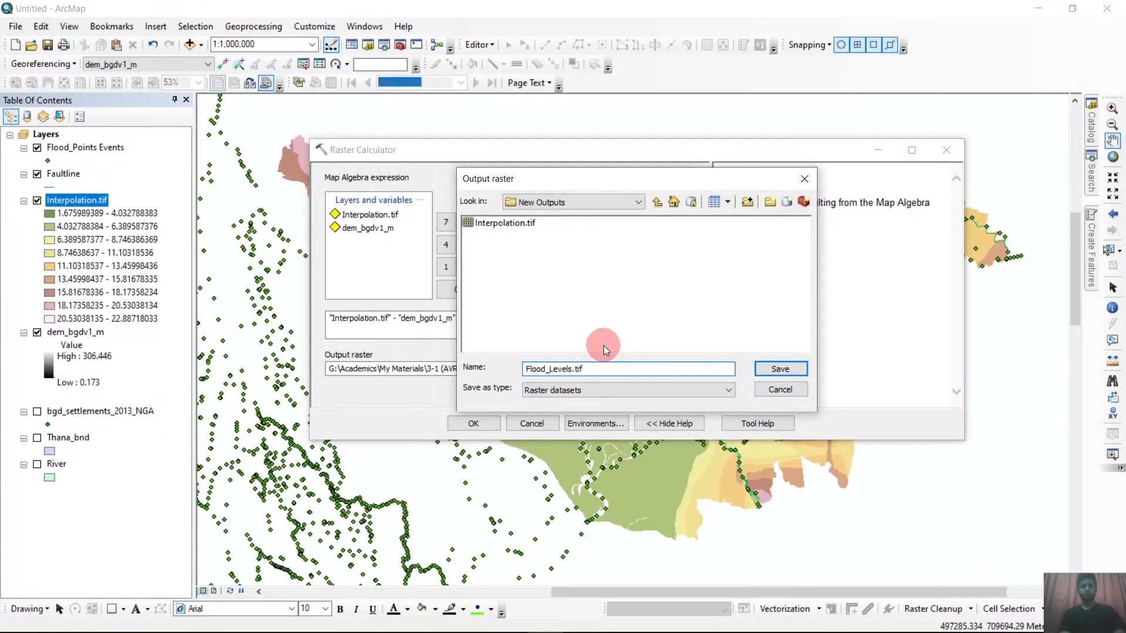
{"action": "left_click", "coordinate": [780, 369]}
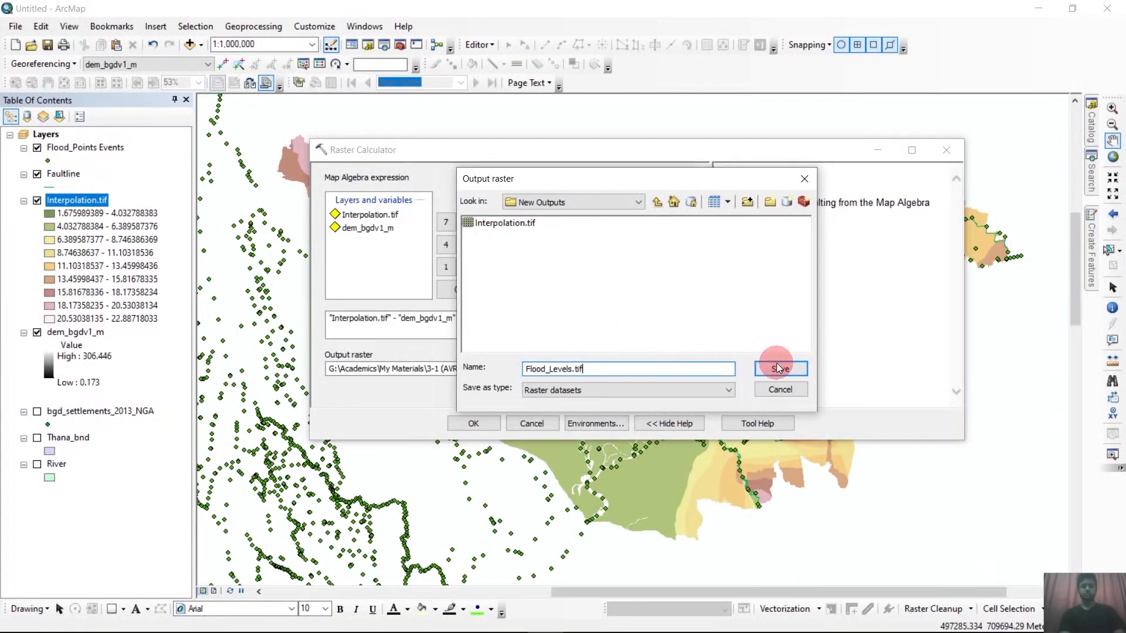
{"action": "left_click", "coordinate": [474, 424]}
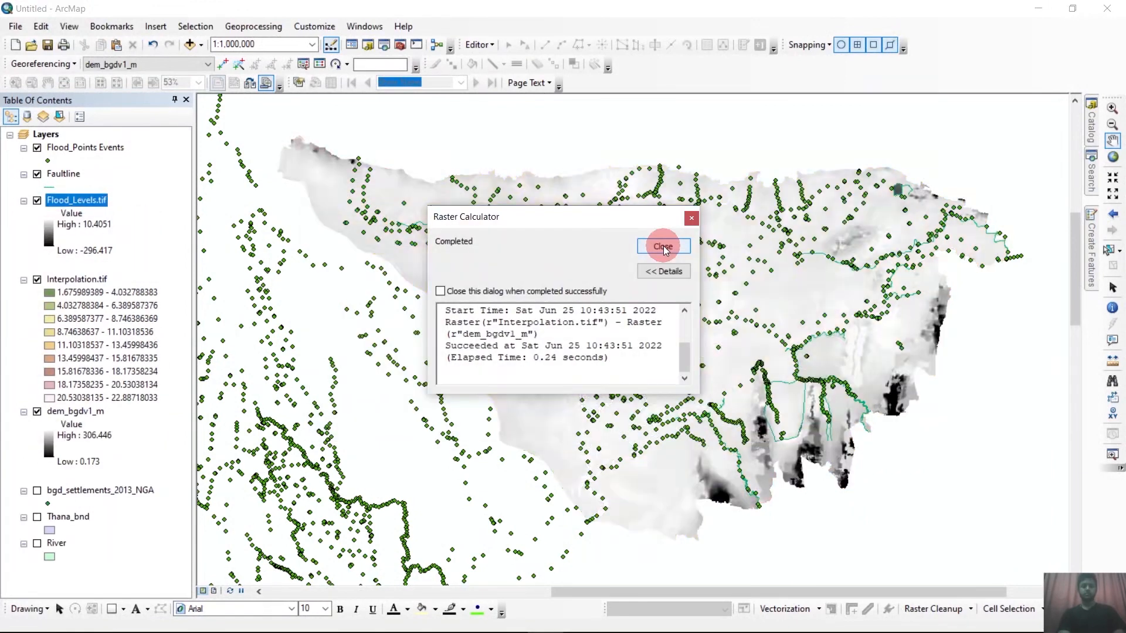
{"action": "left_click", "coordinate": [663, 247]}
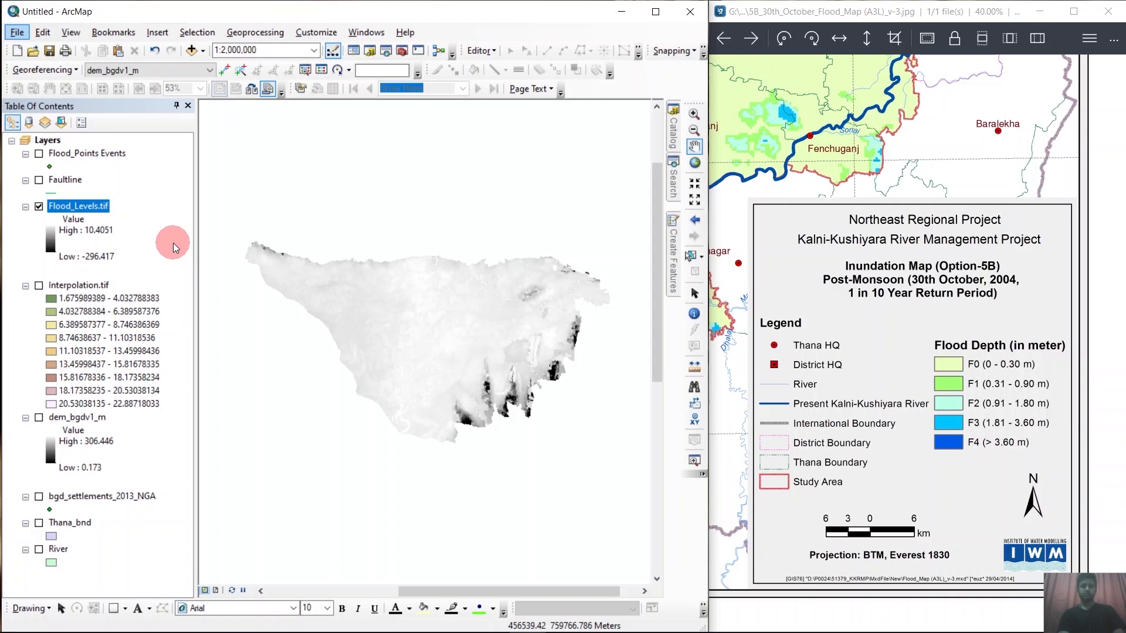
Step: Change the Flood_Levels.tif layer symbology to Classified with 6 classes
{"action": "right_click", "coordinate": [103, 216]}
{"action": "left_click", "coordinate": [157, 423]}
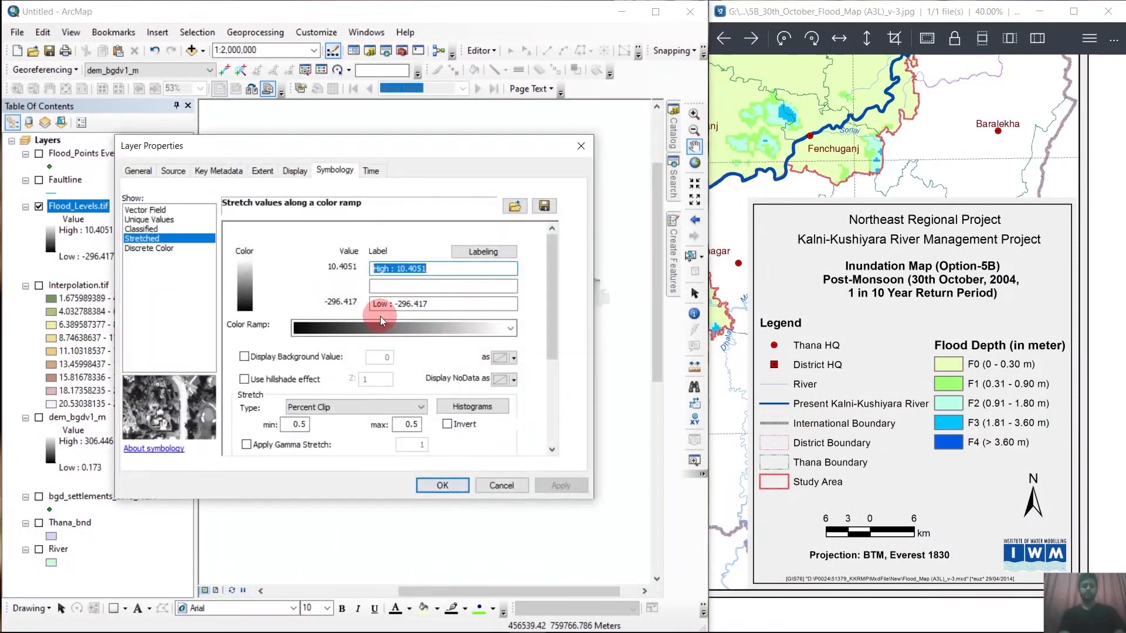
{"action": "left_click", "coordinate": [141, 229]}
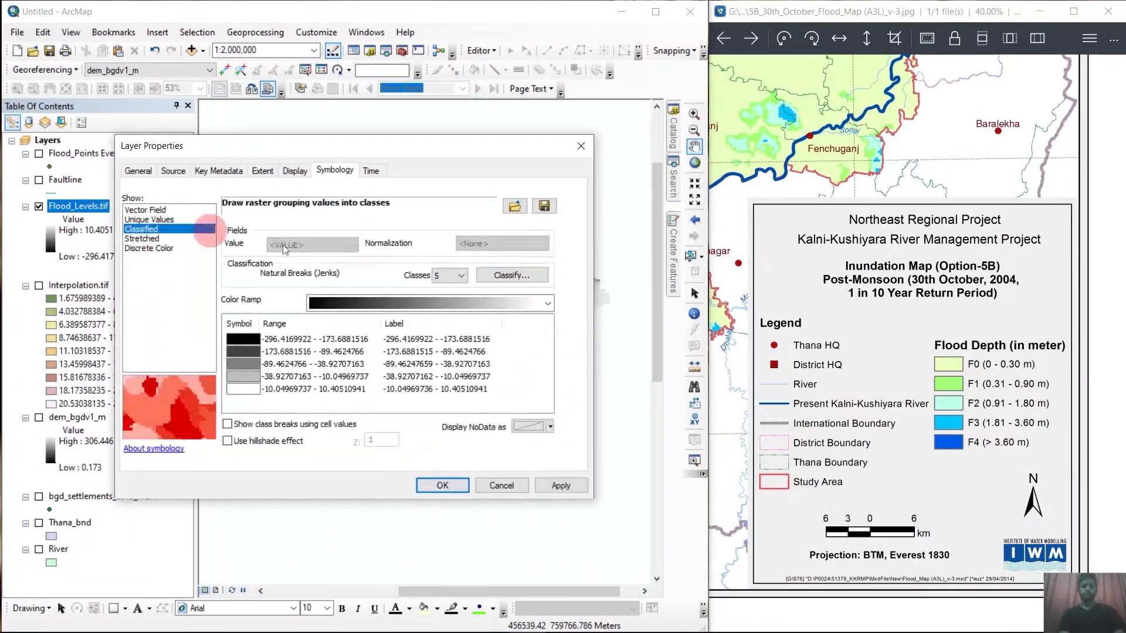
{"action": "left_click", "coordinate": [461, 276]}
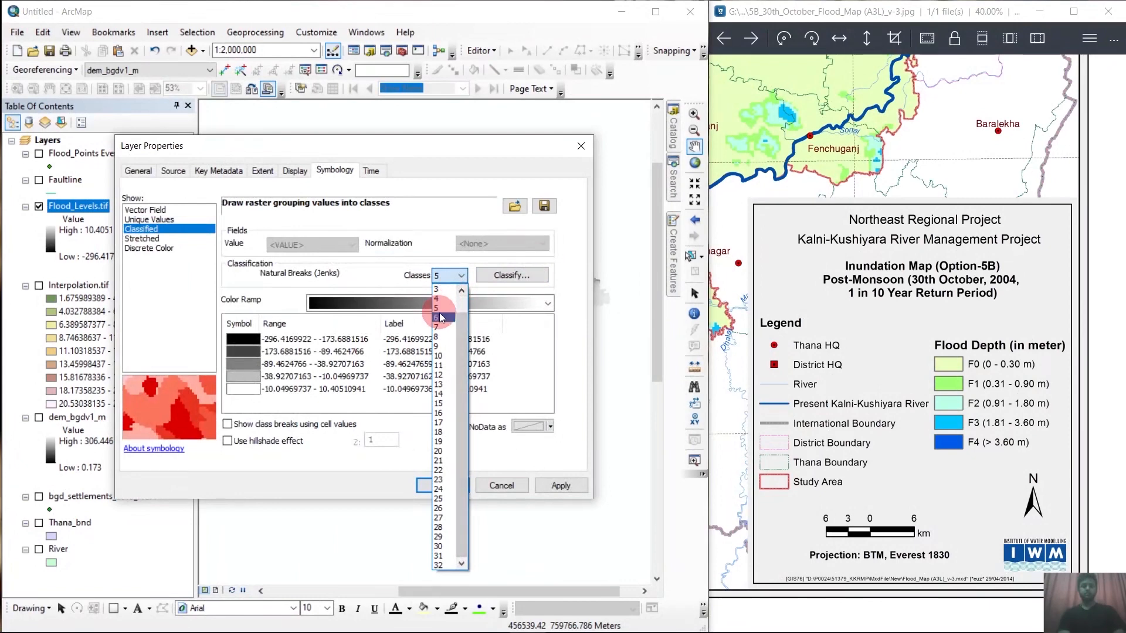
{"action": "left_click", "coordinate": [439, 313]}
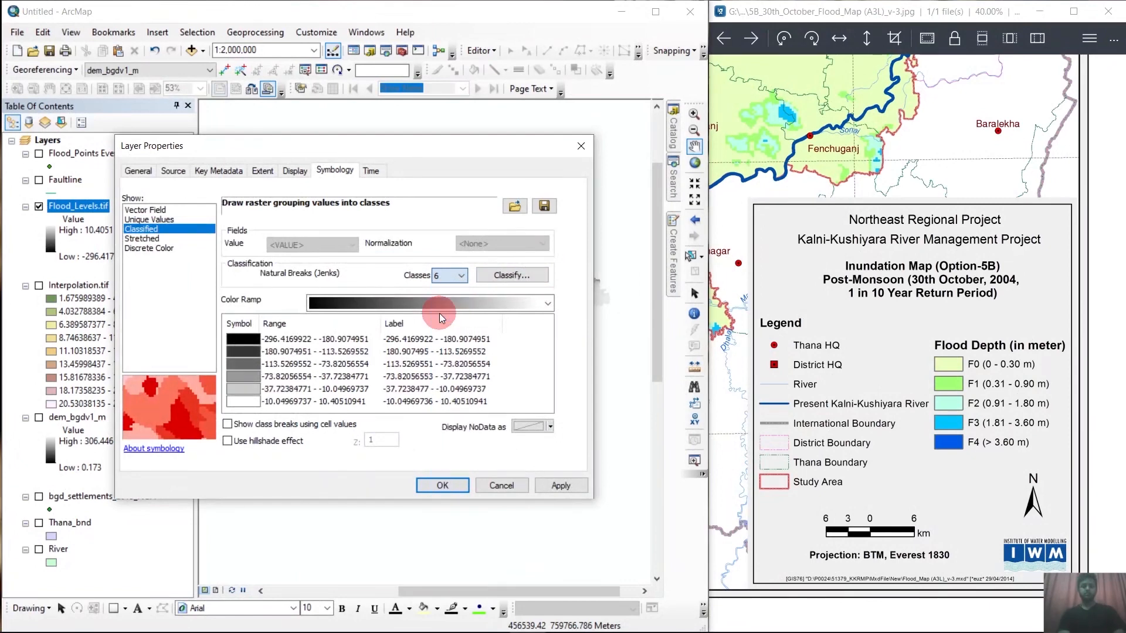
Step: Open the classification settings of Flood_Levels.tif and enter manual break values of 0 and 0.3
{"action": "left_click", "coordinate": [516, 276]}
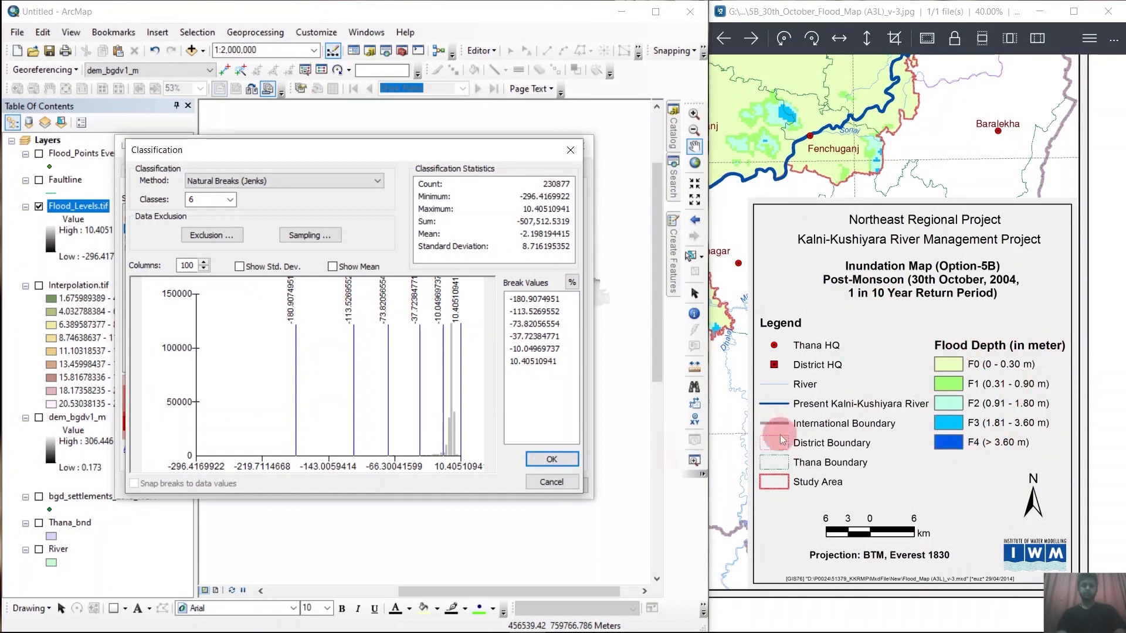
{"action": "left_click", "coordinate": [534, 362]}
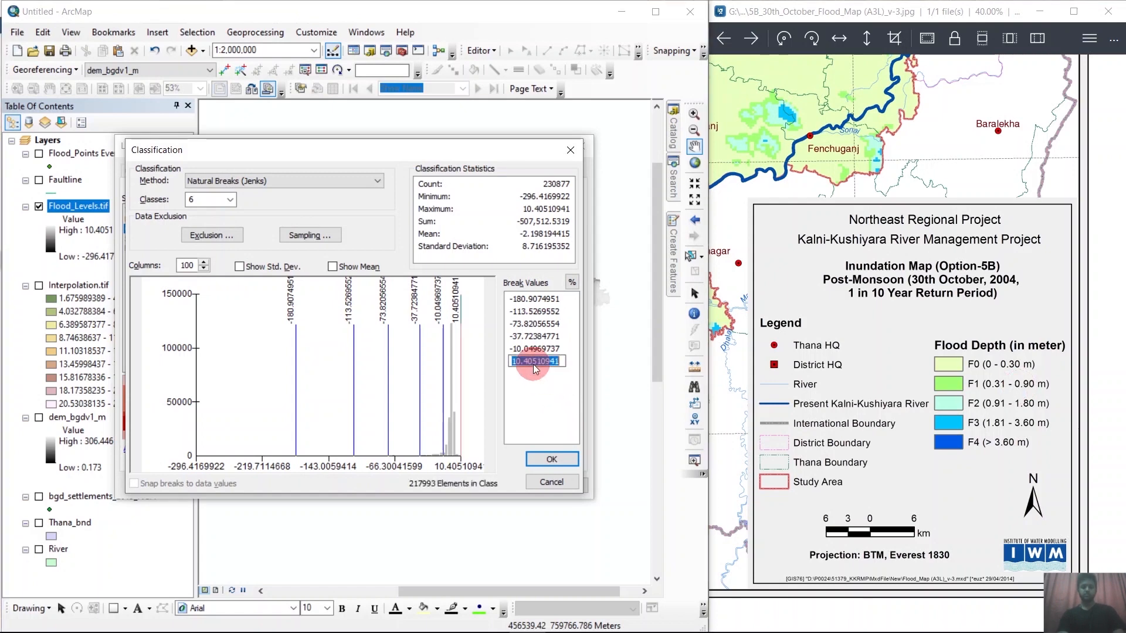
{"action": "type", "text": "0"}
{"action": "key", "text": "Return"}
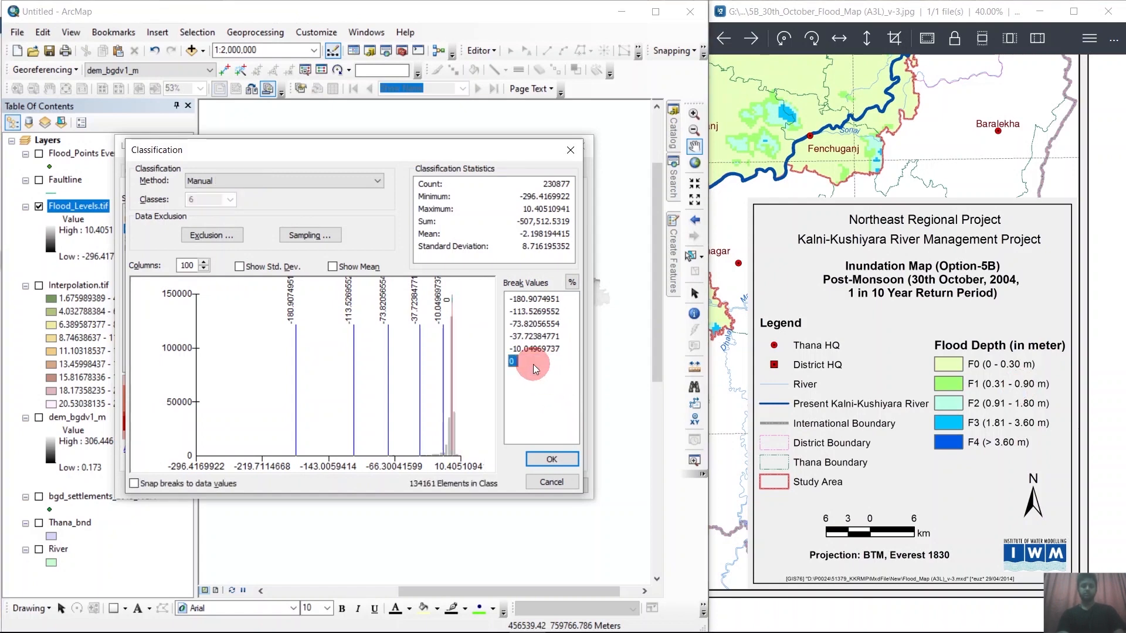
{"action": "left_click", "coordinate": [526, 348]}
{"action": "type", "text": "0"}
{"action": "key", "text": "Return"}
{"action": "type", "text": "0.3"}
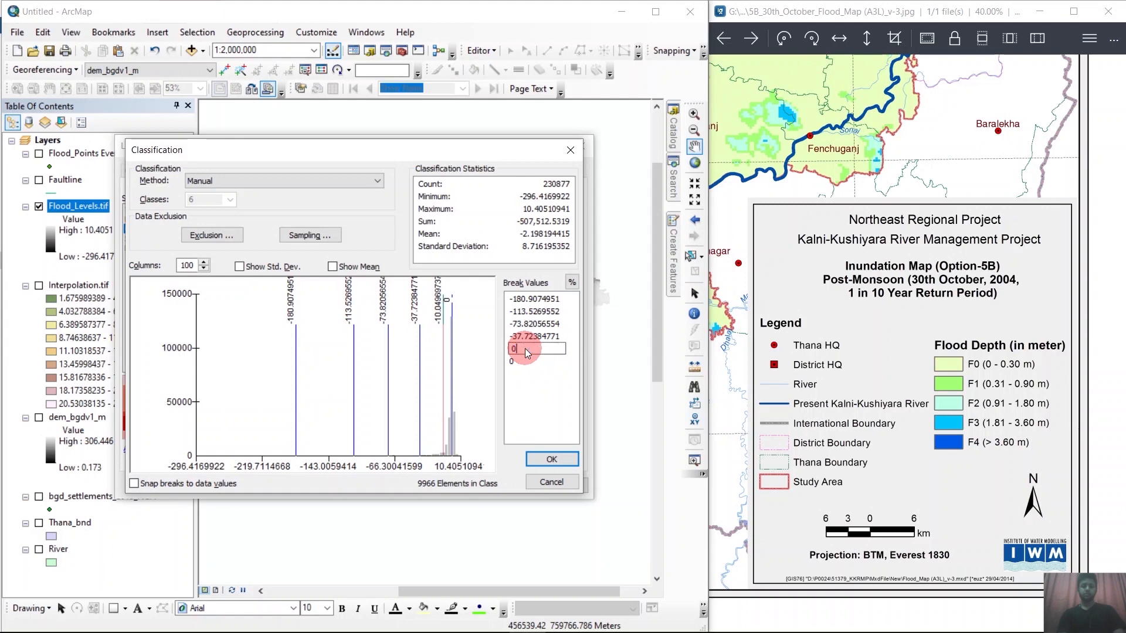
{"action": "key", "text": "Return"}
Step: Replace two of the remaining negative break values with 0.9 and 1.8
{"action": "left_click", "coordinate": [523, 336]}
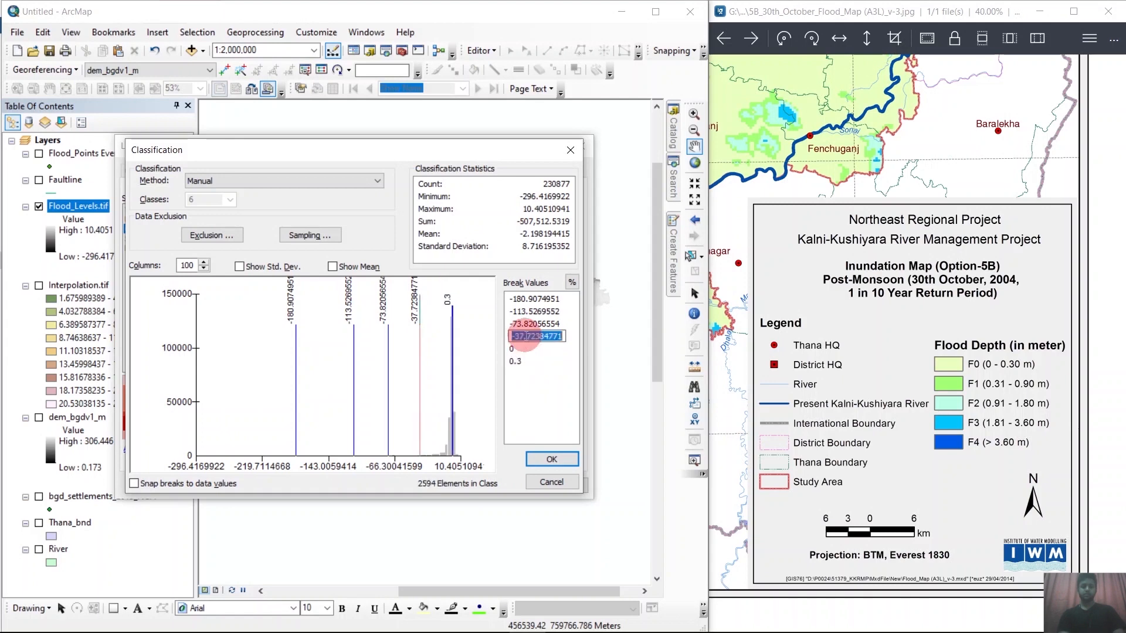
{"action": "type", "text": "0.9"}
{"action": "key", "text": "Return"}
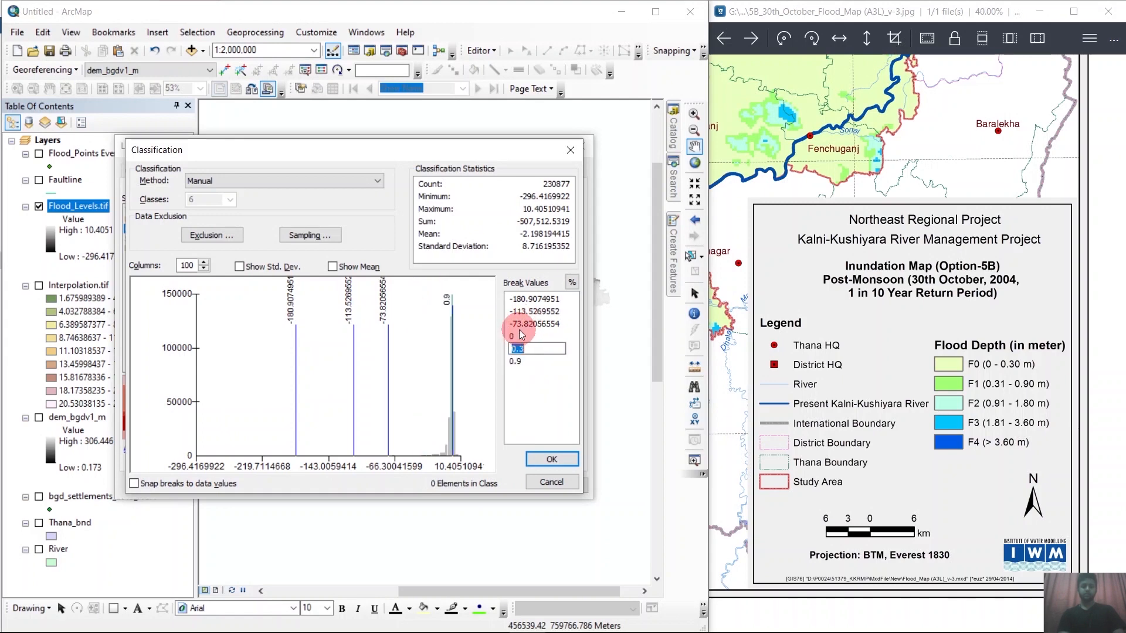
{"action": "left_click", "coordinate": [521, 324]}
{"action": "type", "text": "1.8"}
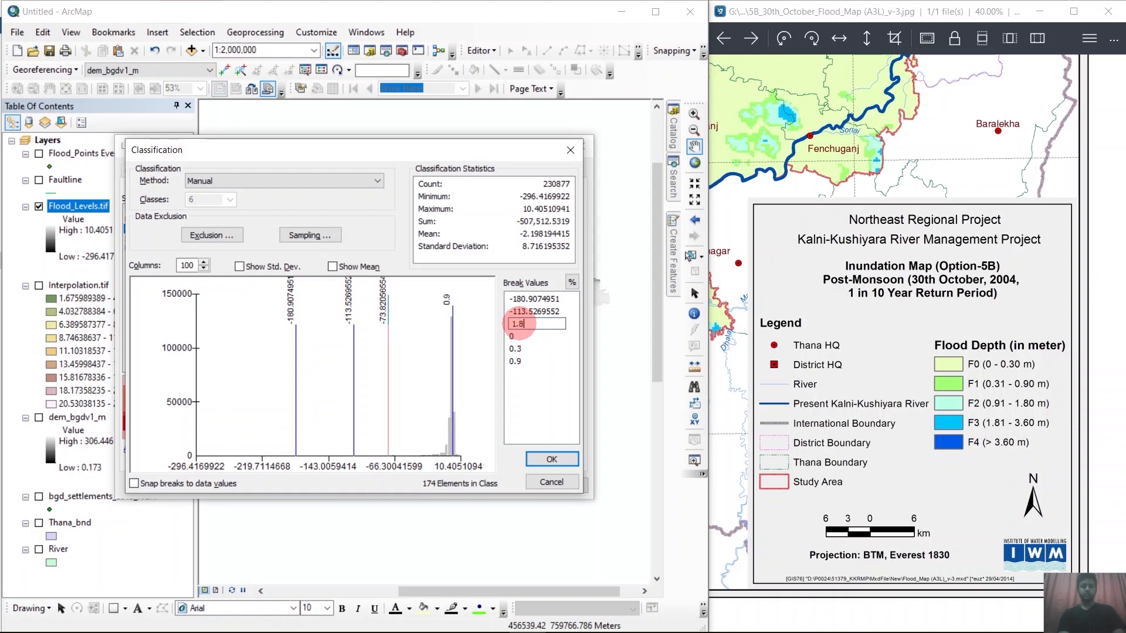
{"action": "key", "text": "Return"}
Step: Replace the last two negative break values with 3.6 and 10.4510941 and accept the classification
{"action": "left_click", "coordinate": [524, 311]}
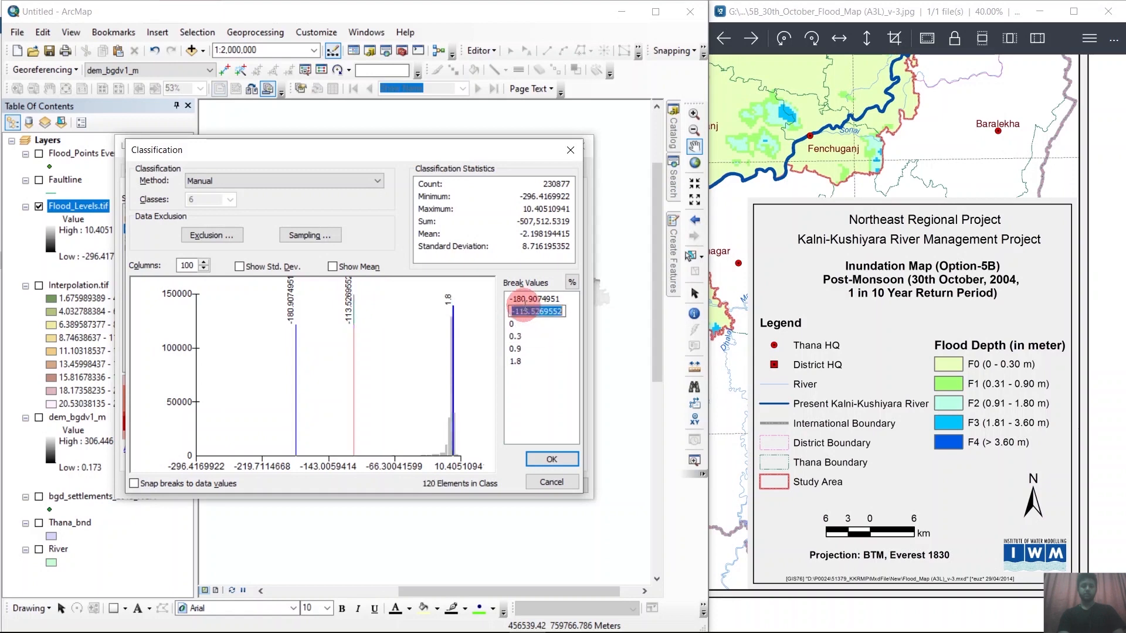
{"action": "type", "text": "3.6"}
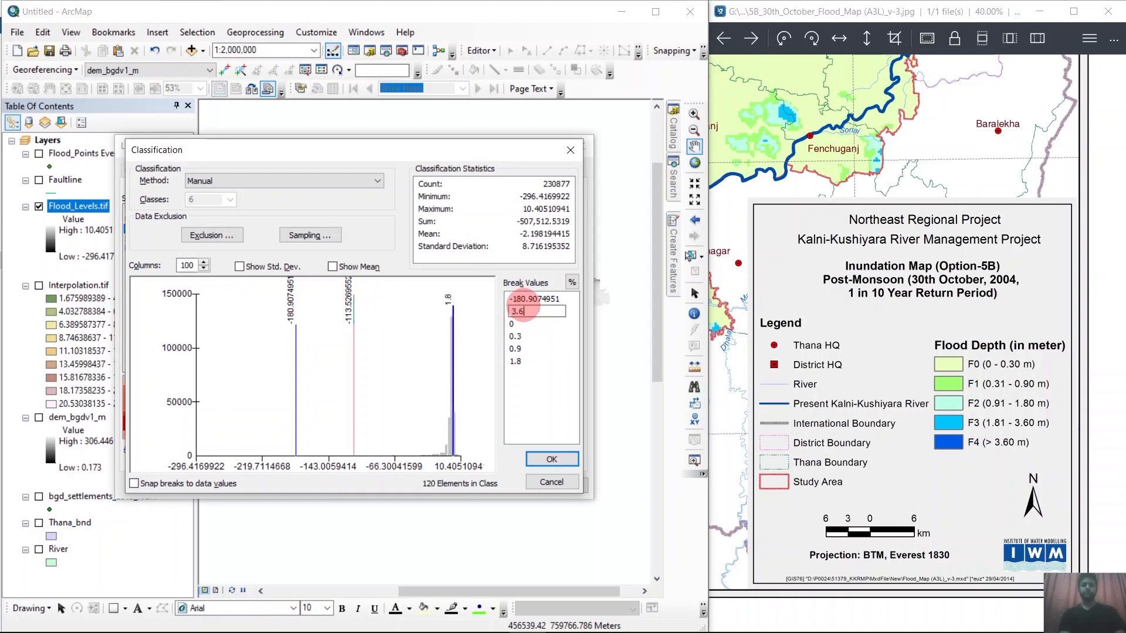
{"action": "key", "text": "Return"}
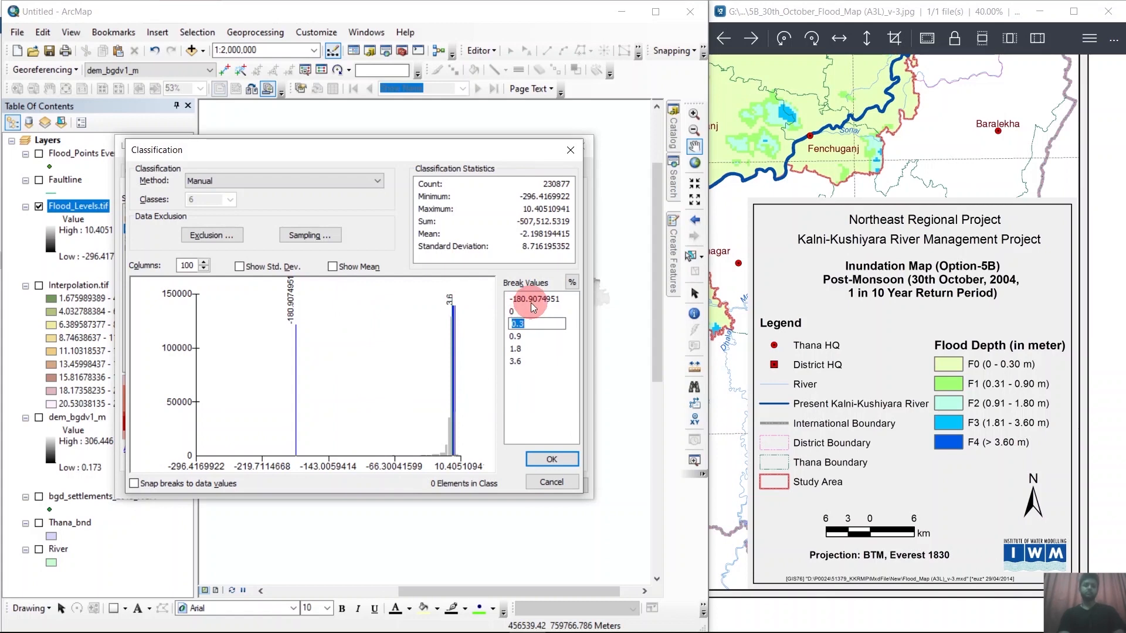
{"action": "left_click", "coordinate": [531, 300]}
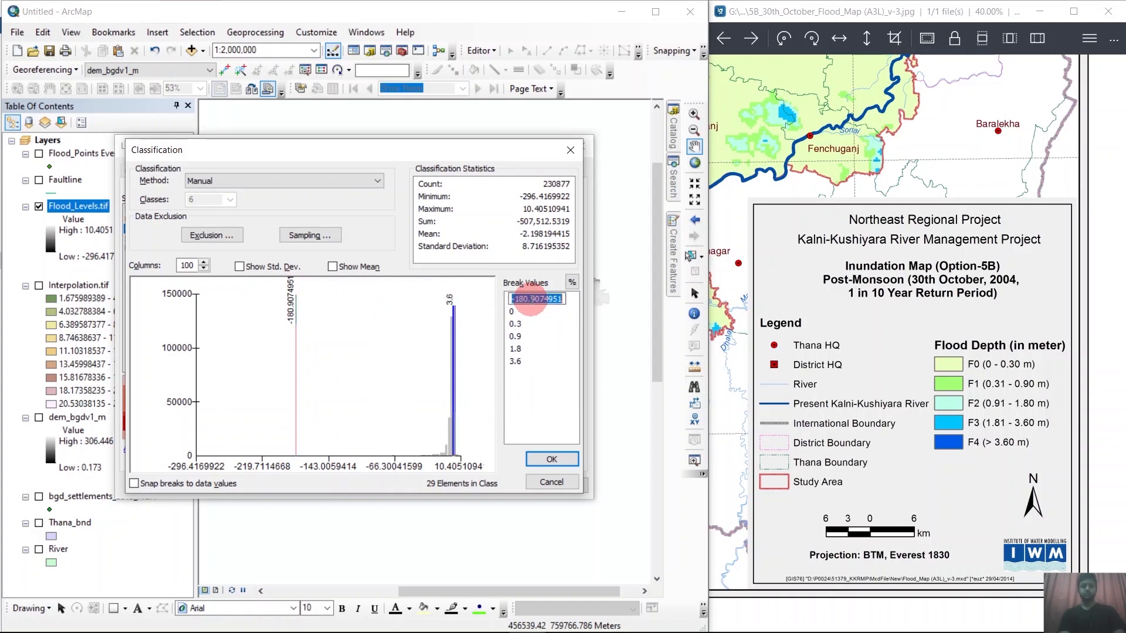
{"action": "type", "text": "10.45"}
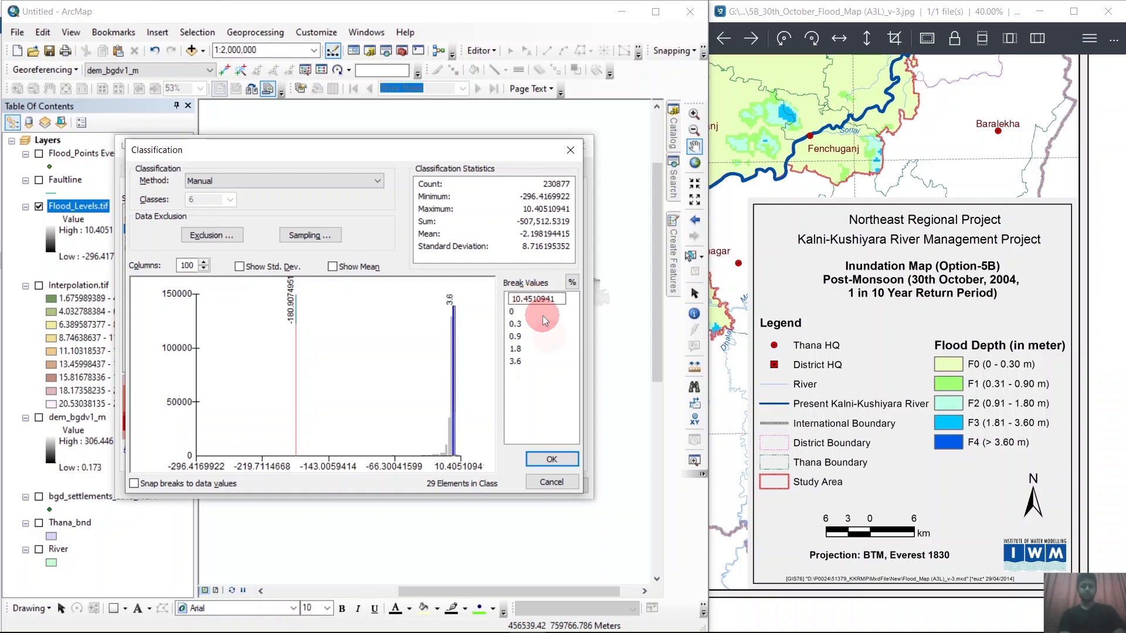
{"action": "left_click", "coordinate": [545, 461]}
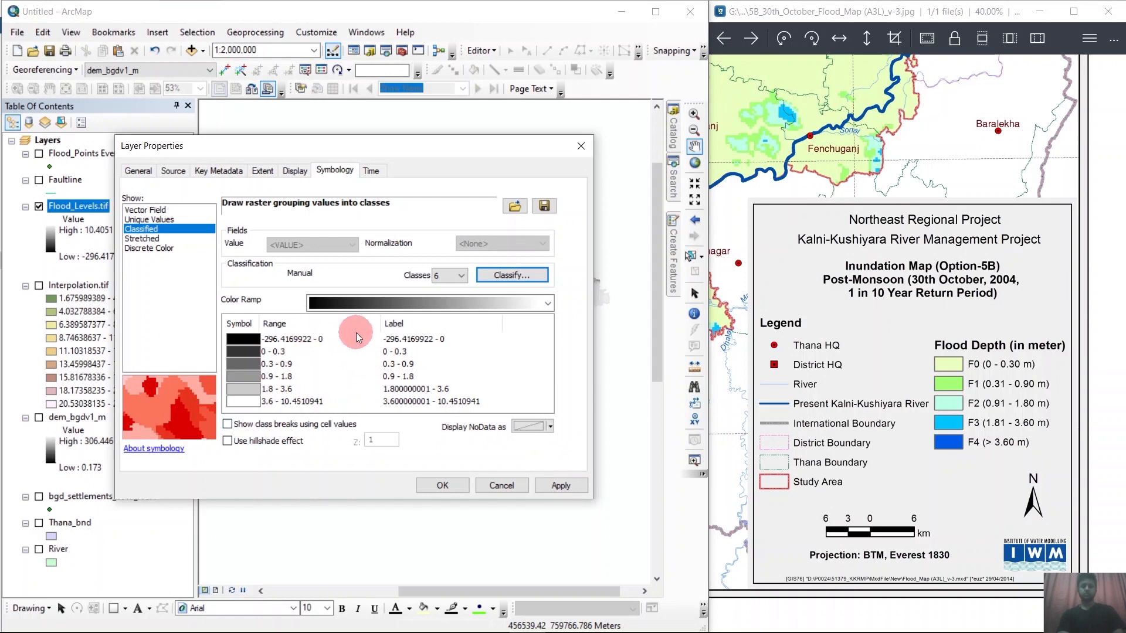
Step: Label the lowest class, which ends at 0, as FF
{"action": "double_click", "coordinate": [431, 339]}
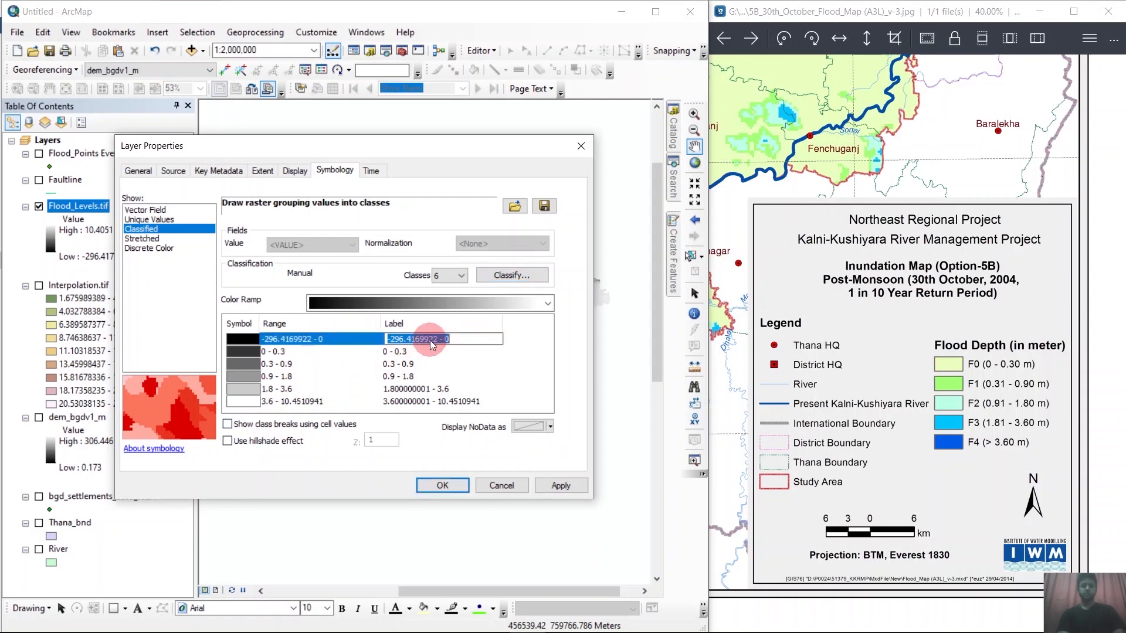
{"action": "type", "text": "FF"}
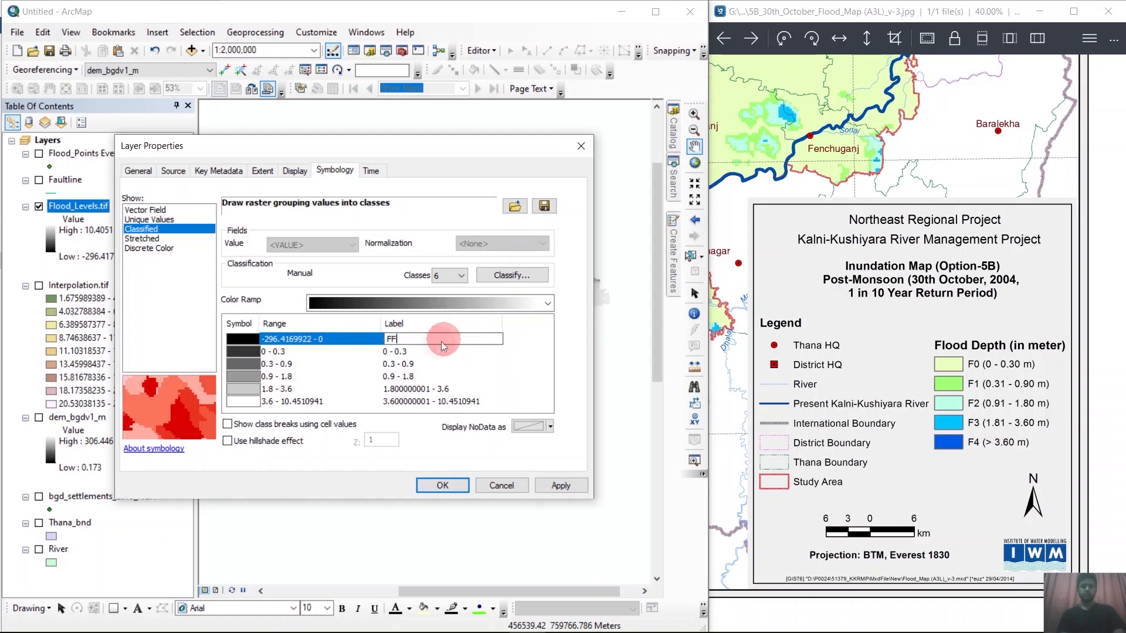
Step: Label the classes 0 - 0.3, 0.3 - 0.9, 0.9 - 1.8 and 1.8 - 3.6 as F1, F2, F3 and F4
{"action": "double_click", "coordinate": [410, 352]}
{"action": "type", "text": "F1"}
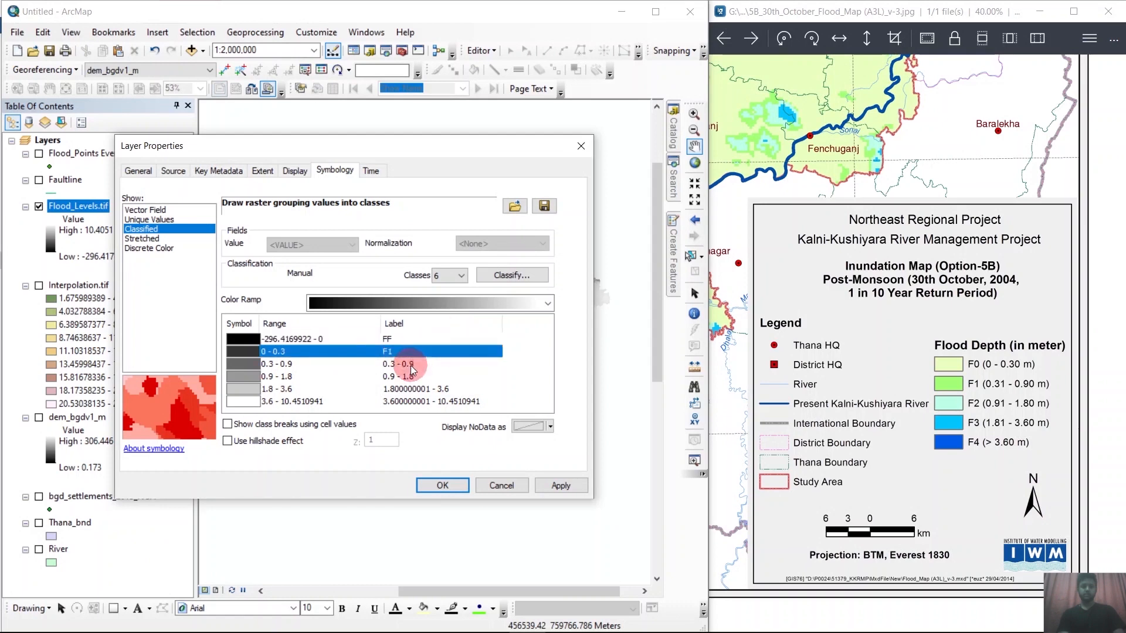
{"action": "double_click", "coordinate": [412, 364]}
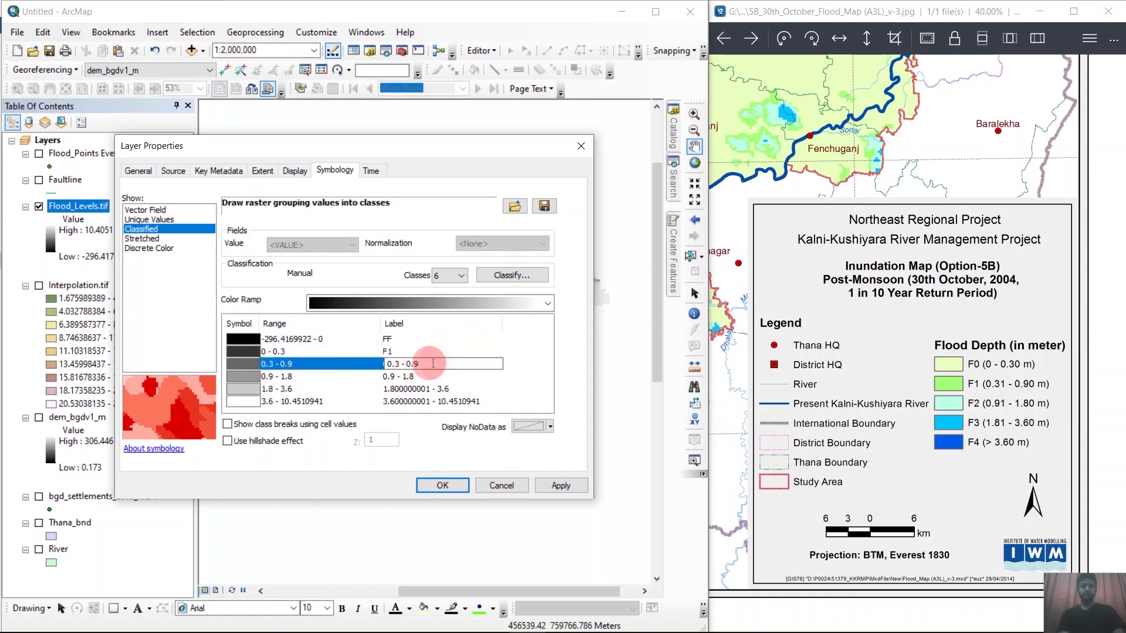
{"action": "key", "text": "ctrl+a"}
{"action": "key", "text": "BackSpace"}
{"action": "type", "text": "F2"}
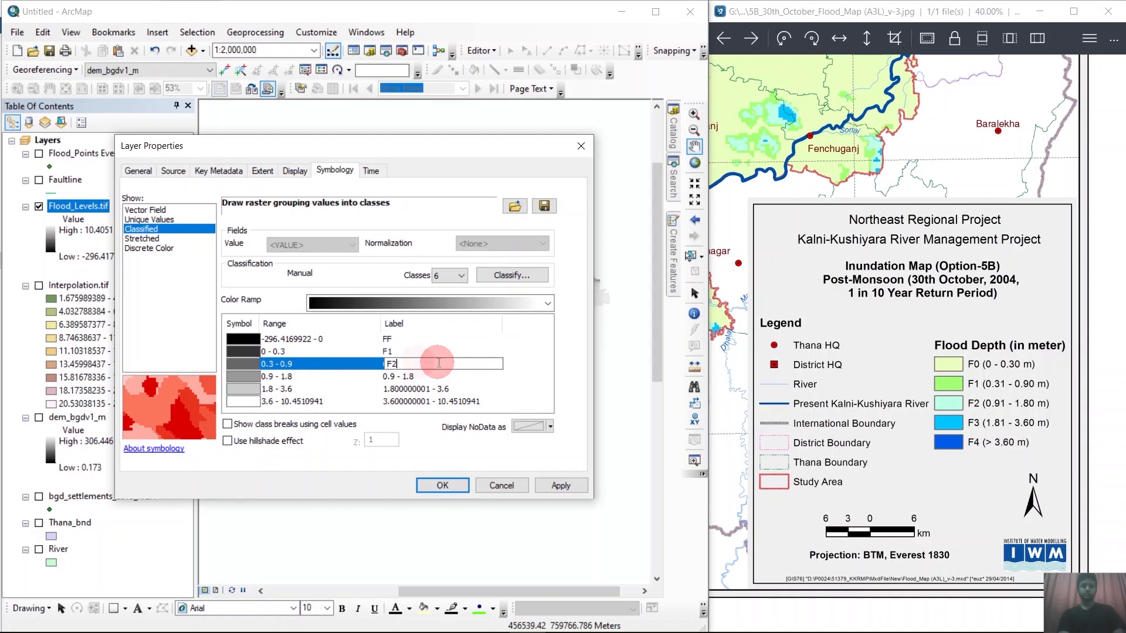
{"action": "double_click", "coordinate": [403, 376]}
{"action": "type", "text": "F3"}
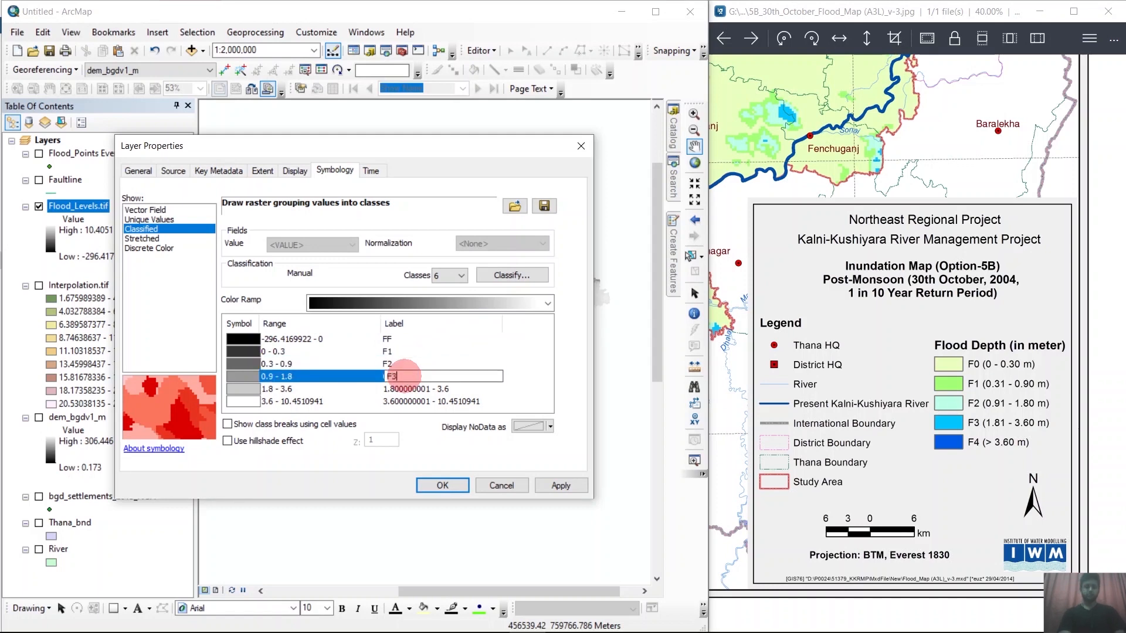
{"action": "double_click", "coordinate": [421, 388]}
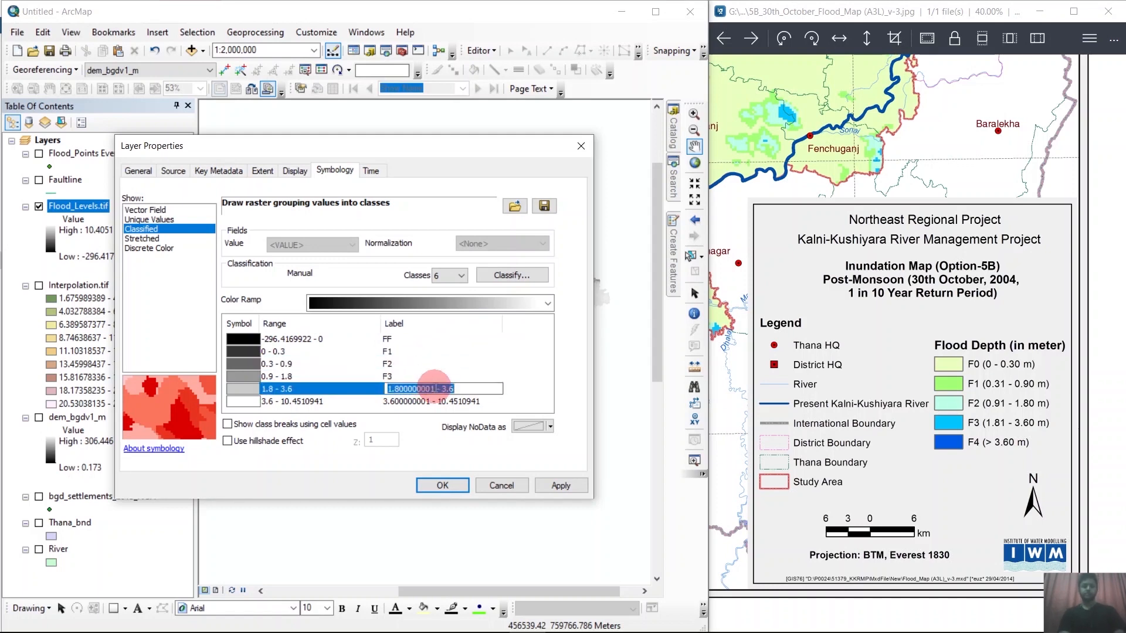
{"action": "type", "text": "F4"}
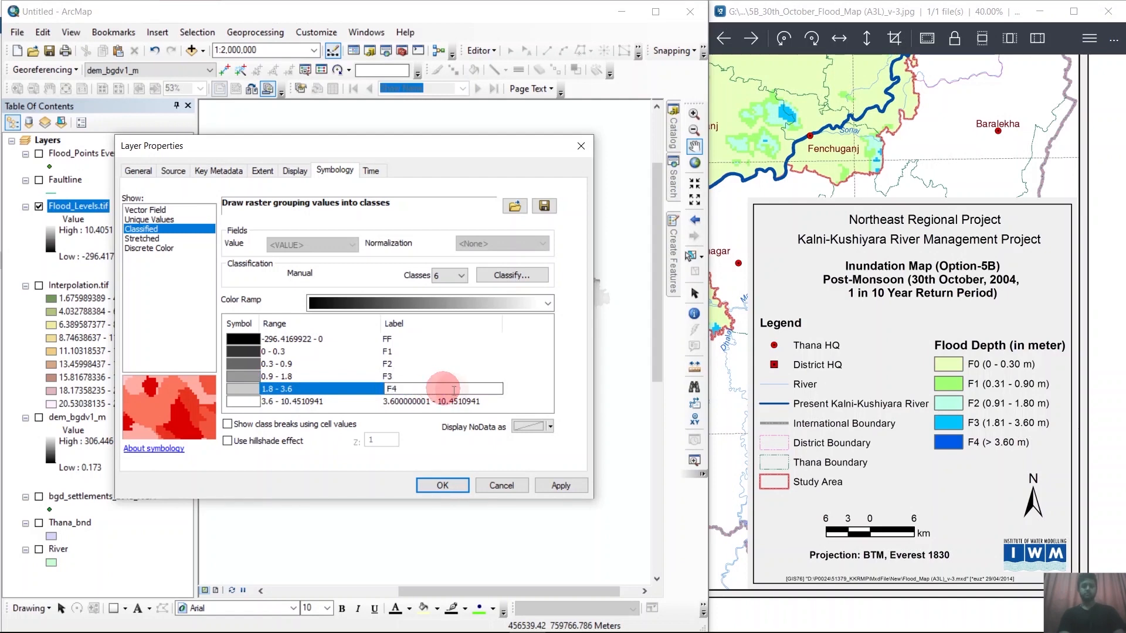
{"action": "double_click", "coordinate": [480, 400]}
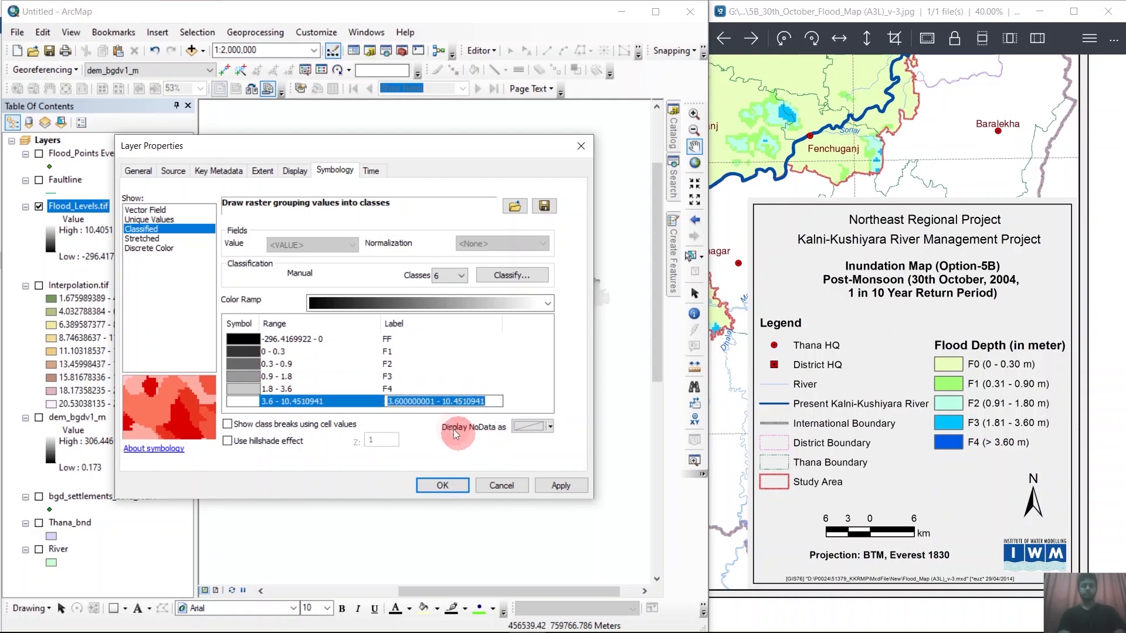
Step: Relabel the five classes above 0 as F0, F1, F2, F3 and F4 in ascending depth order
{"action": "double_click", "coordinate": [409, 350]}
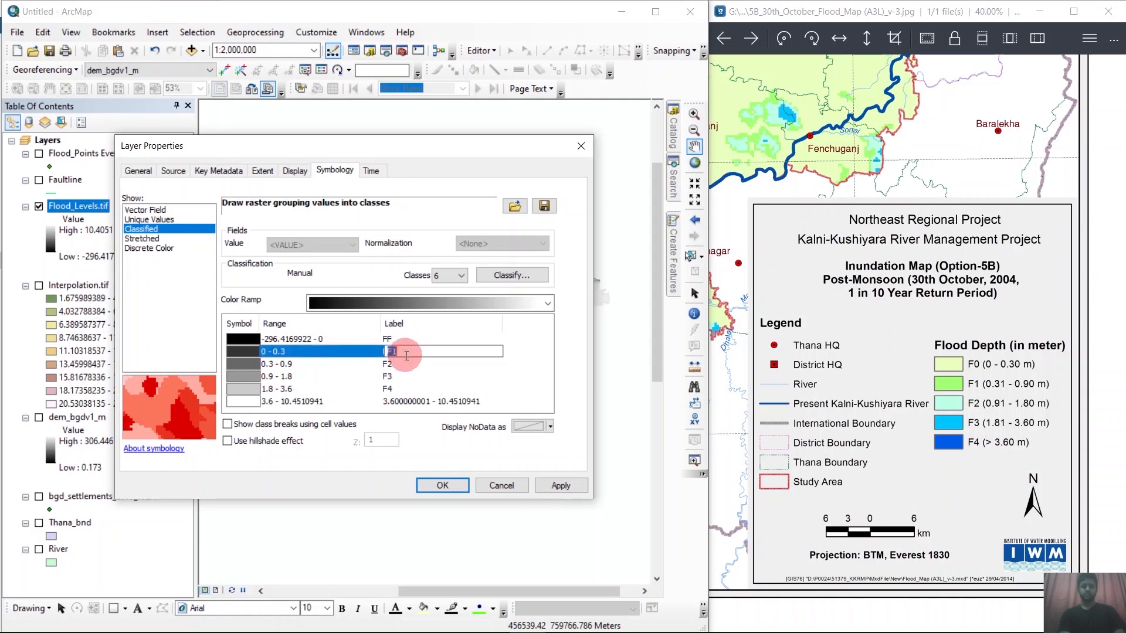
{"action": "double_click", "coordinate": [404, 364]}
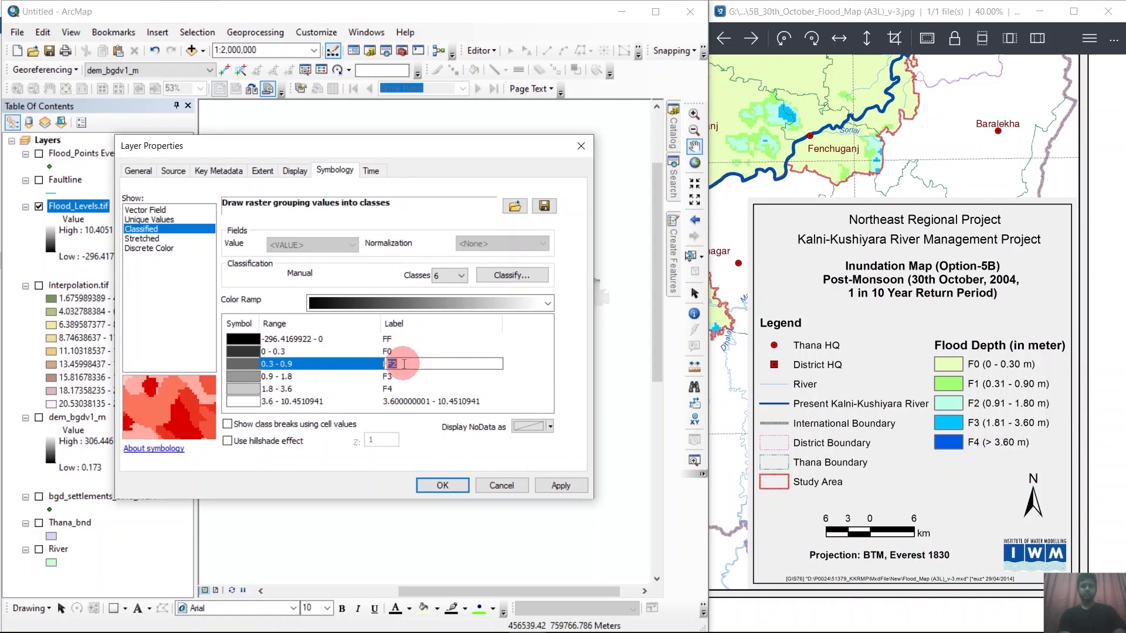
{"action": "type", "text": "F1"}
{"action": "double_click", "coordinate": [392, 377]}
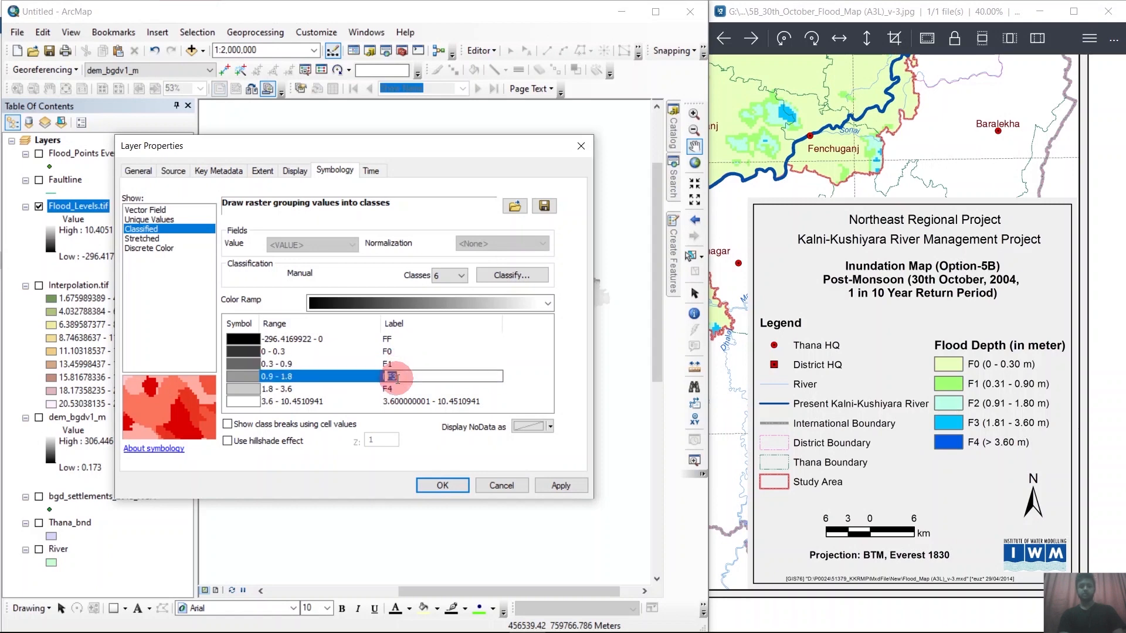
{"action": "type", "text": "F2"}
{"action": "double_click", "coordinate": [392, 389]}
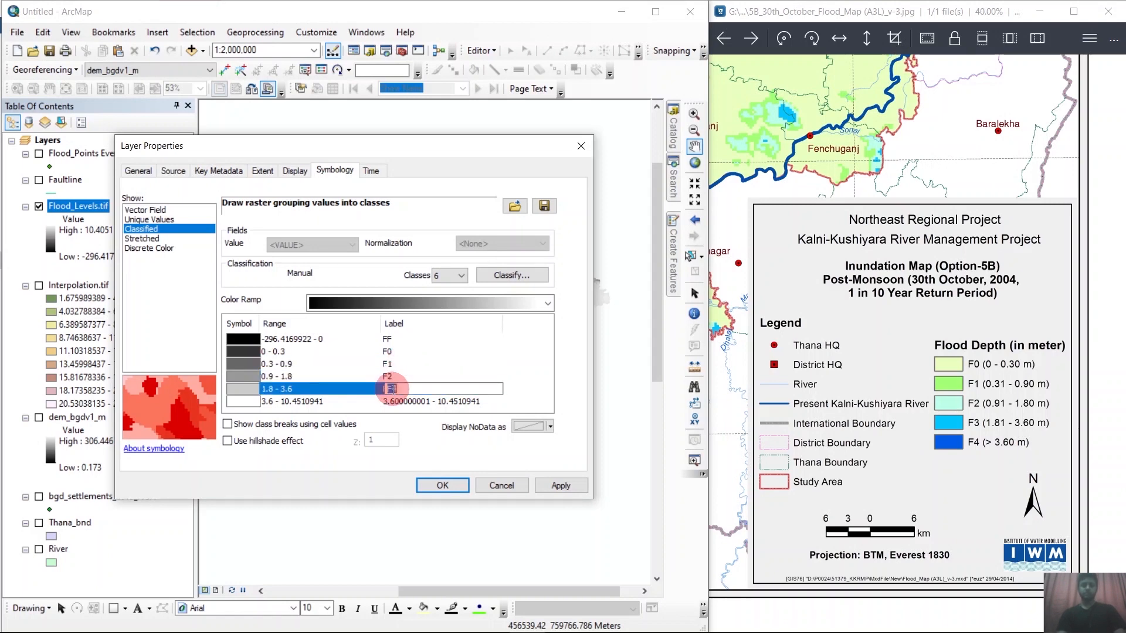
{"action": "type", "text": "F3"}
{"action": "double_click", "coordinate": [393, 402]}
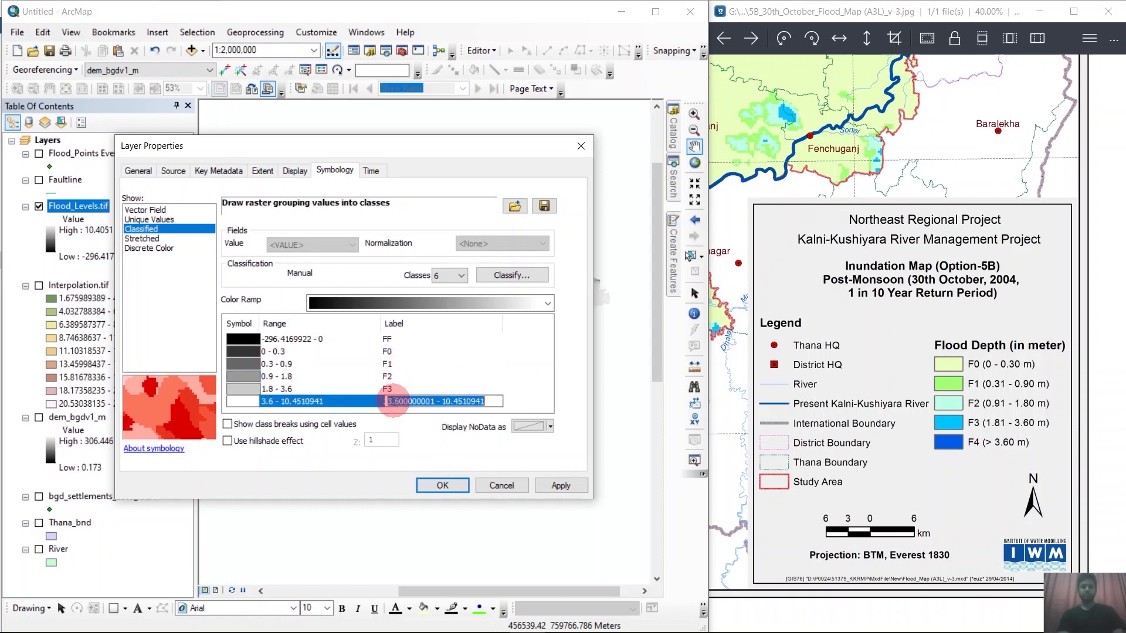
{"action": "type", "text": "F4"}
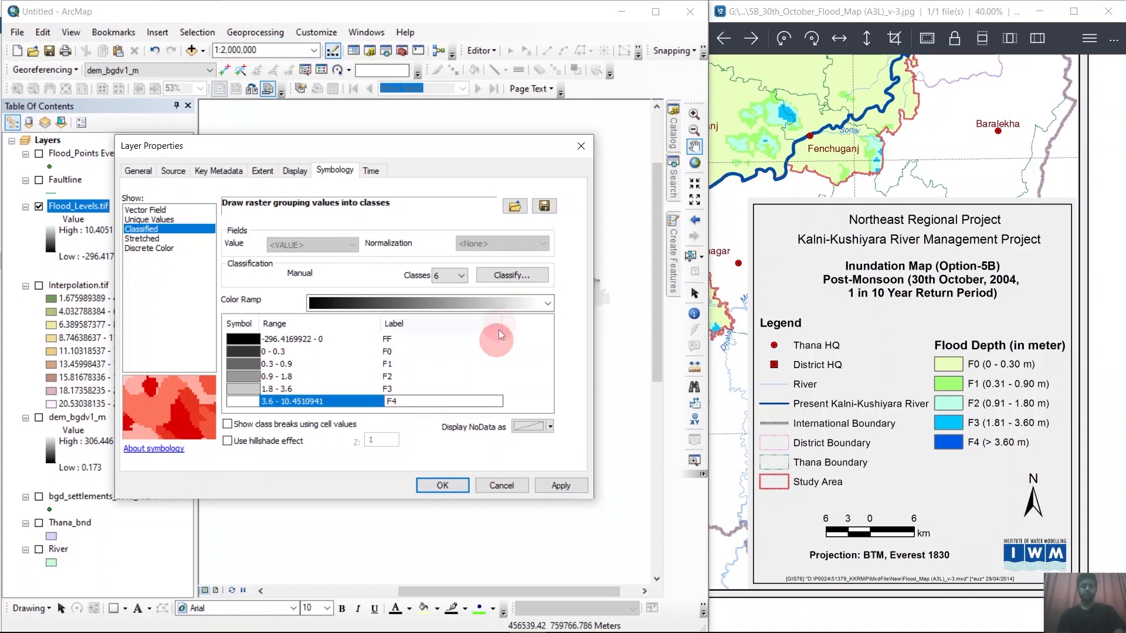
Step: Set the color ramp of the flood classes to the light-to-dark blue ramp
{"action": "left_click", "coordinate": [547, 303]}
{"action": "left_click", "coordinate": [543, 299]}
{"action": "left_click", "coordinate": [548, 303]}
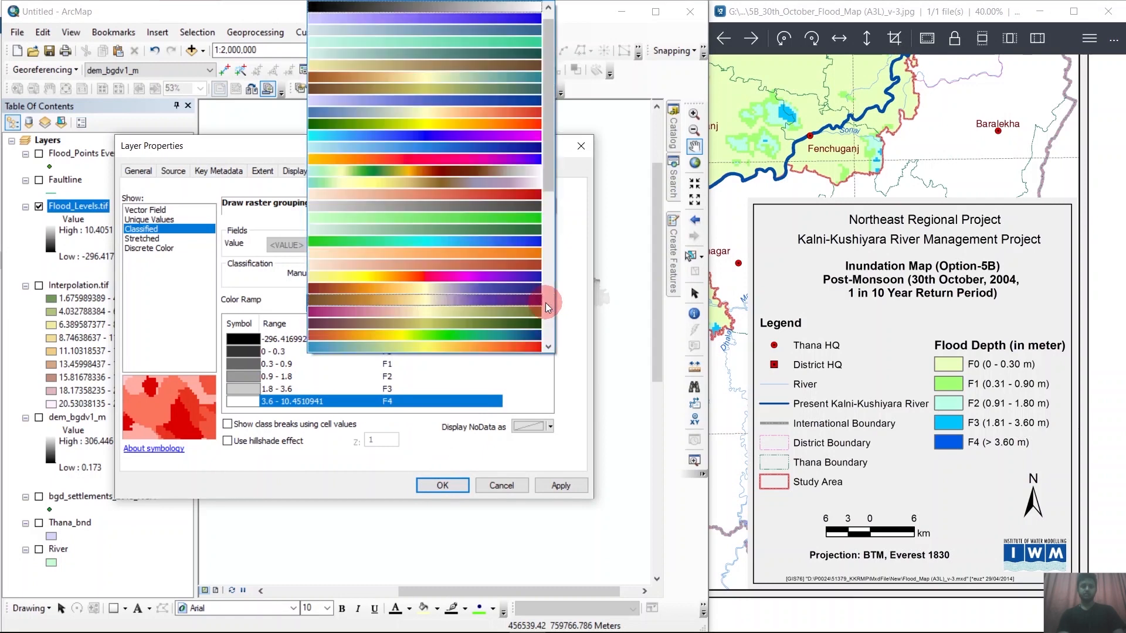
{"action": "left_click_drag", "start_coordinate": [550, 153], "coordinate": [550, 146]}
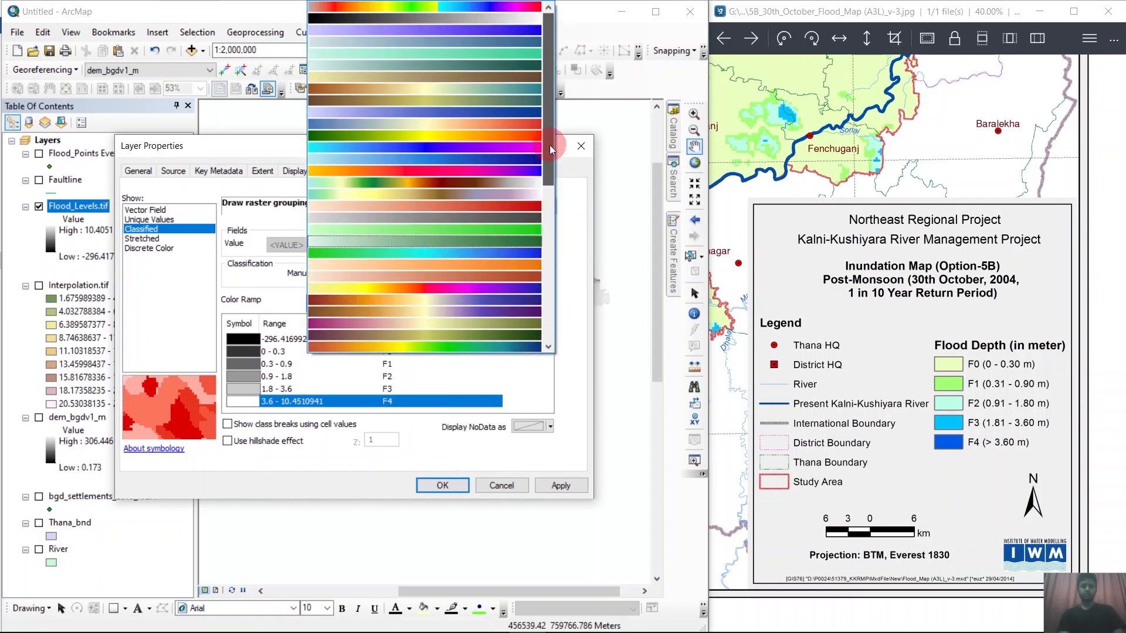
{"action": "left_click", "coordinate": [409, 110]}
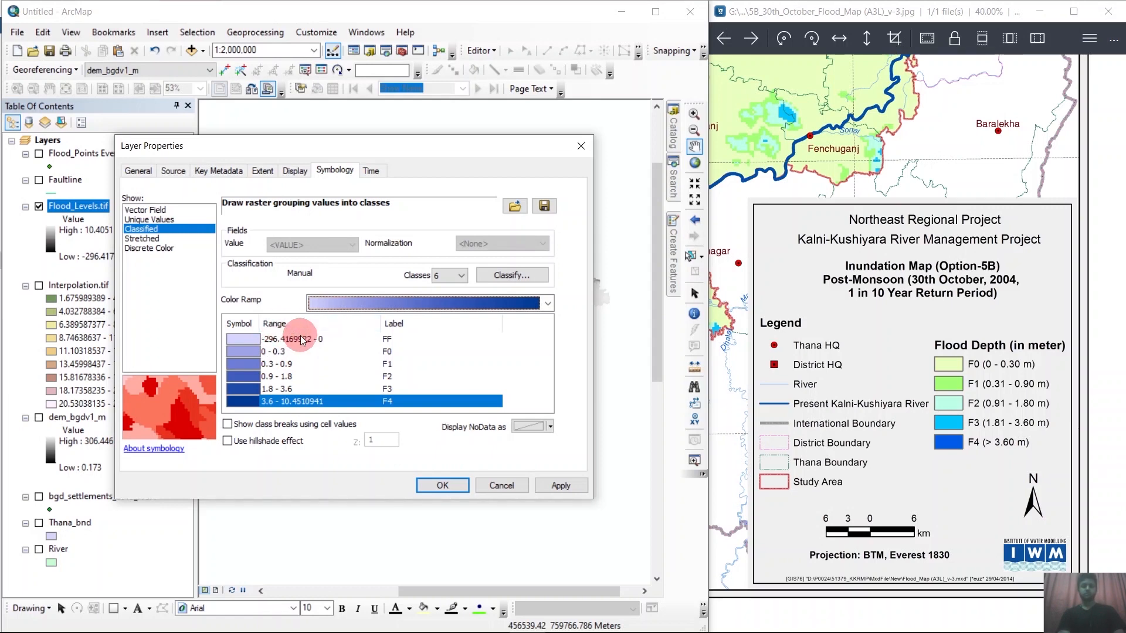
{"action": "left_click", "coordinate": [252, 341]}
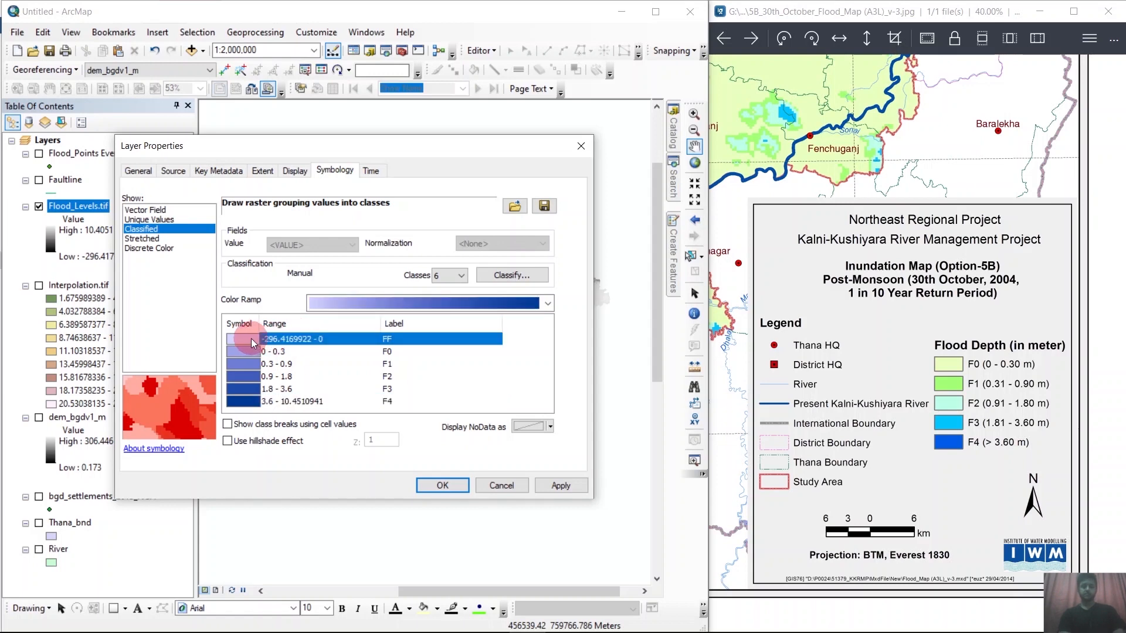
{"action": "left_click", "coordinate": [250, 339]}
{"action": "left_click", "coordinate": [241, 339]}
{"action": "left_click", "coordinate": [264, 345]}
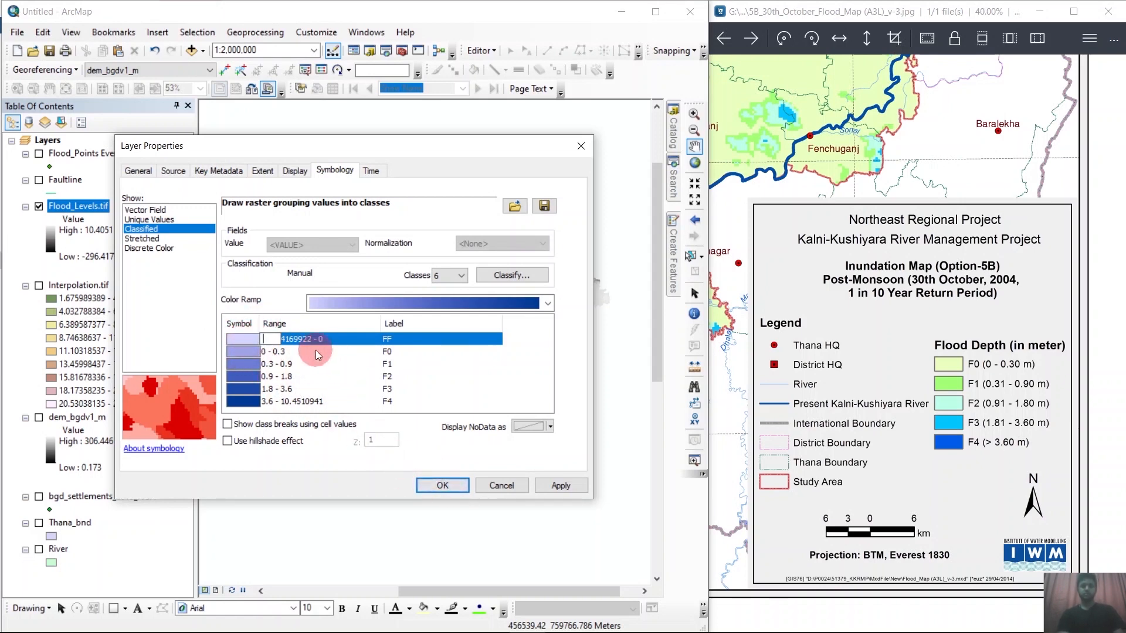
Step: Apply the symbology changes to Flood_Levels.tif and close its layer properties
{"action": "left_click", "coordinate": [560, 487]}
{"action": "left_click", "coordinate": [442, 487]}
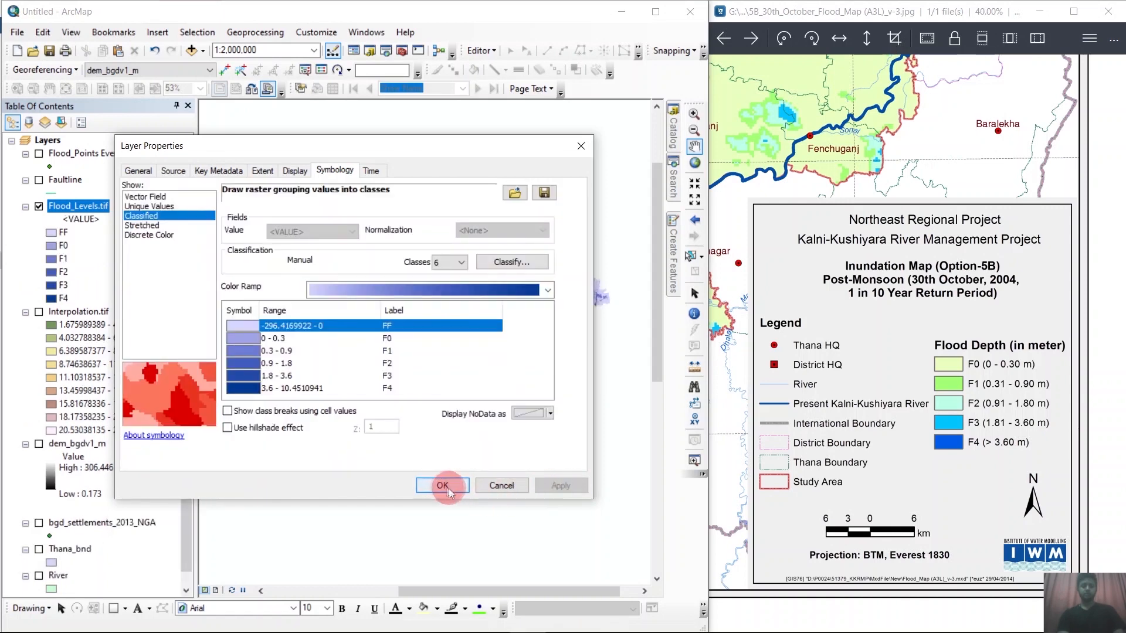
Step: Change the symbol color of the FF class in Flood_Levels.tif to white
{"action": "left_click", "coordinate": [51, 233]}
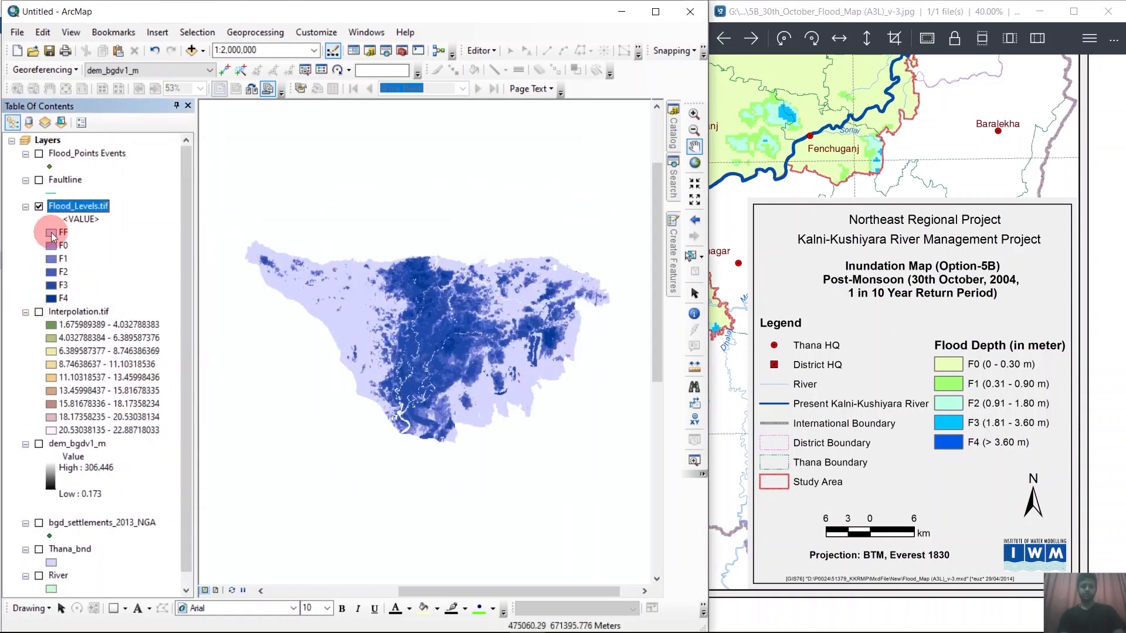
{"action": "left_click", "coordinate": [373, 384]}
{"action": "left_click", "coordinate": [368, 292]}
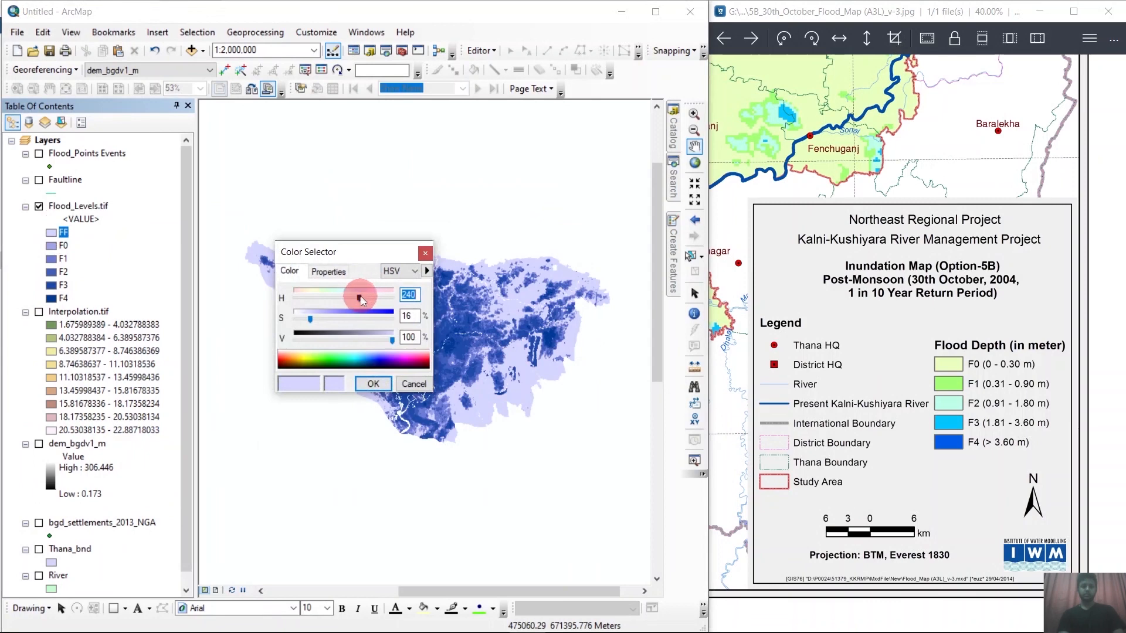
{"action": "left_click_drag", "start_coordinate": [361, 300], "coordinate": [272, 298]}
{"action": "left_click", "coordinate": [385, 386]}
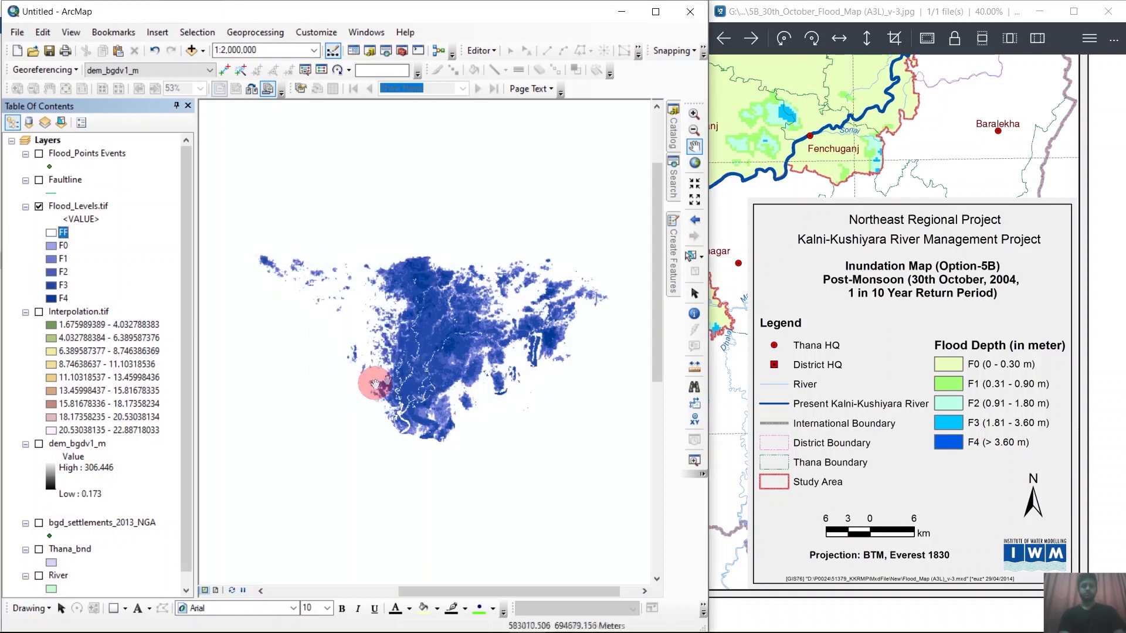
{"action": "scroll", "coordinate": [457, 323], "scroll_direction": "down", "scroll_amount": 2}
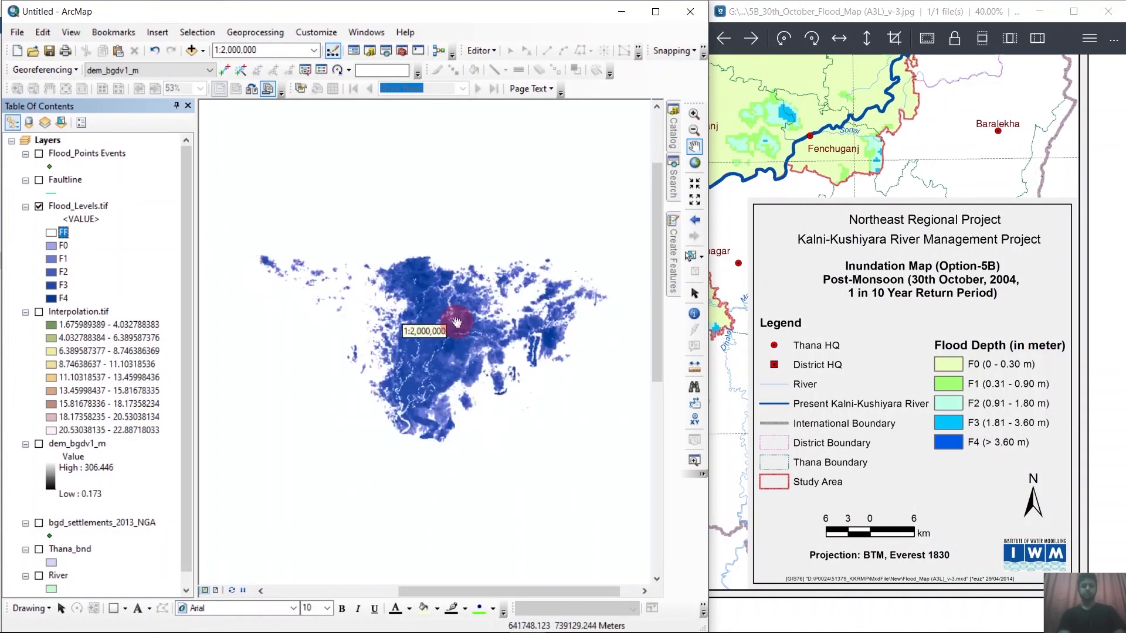
{"action": "scroll", "coordinate": [403, 312], "scroll_direction": "up", "scroll_amount": 1}
{"action": "scroll", "coordinate": [403, 312], "scroll_direction": "up", "scroll_amount": 1}
{"action": "scroll", "coordinate": [515, 316], "scroll_direction": "down", "scroll_amount": 1}
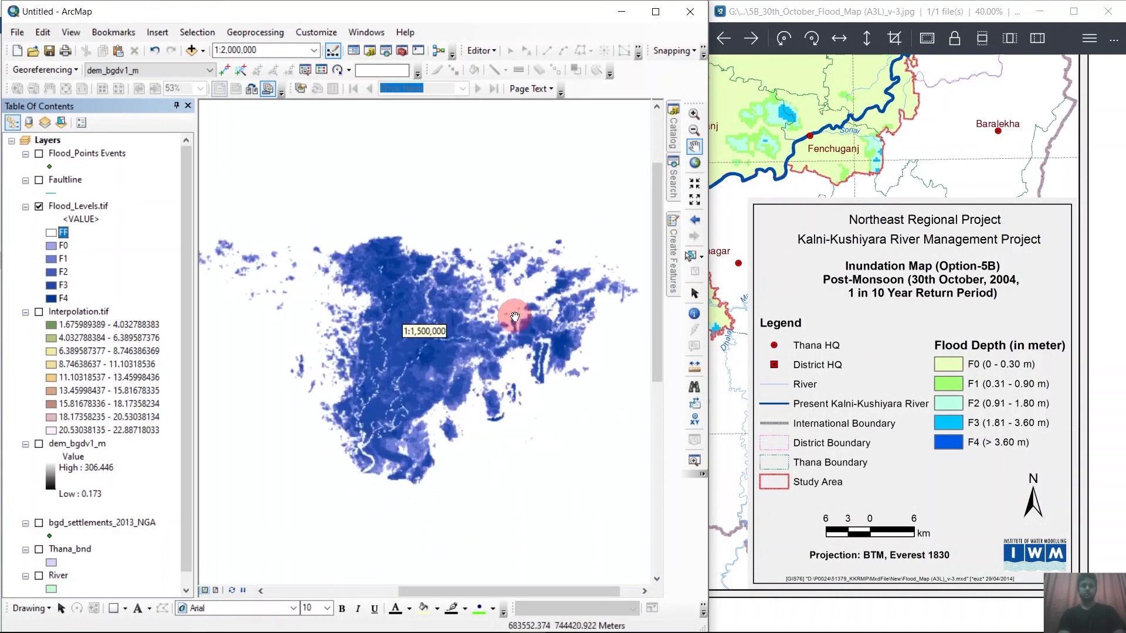
{"action": "scroll", "coordinate": [515, 317], "scroll_direction": "up", "scroll_amount": 1}
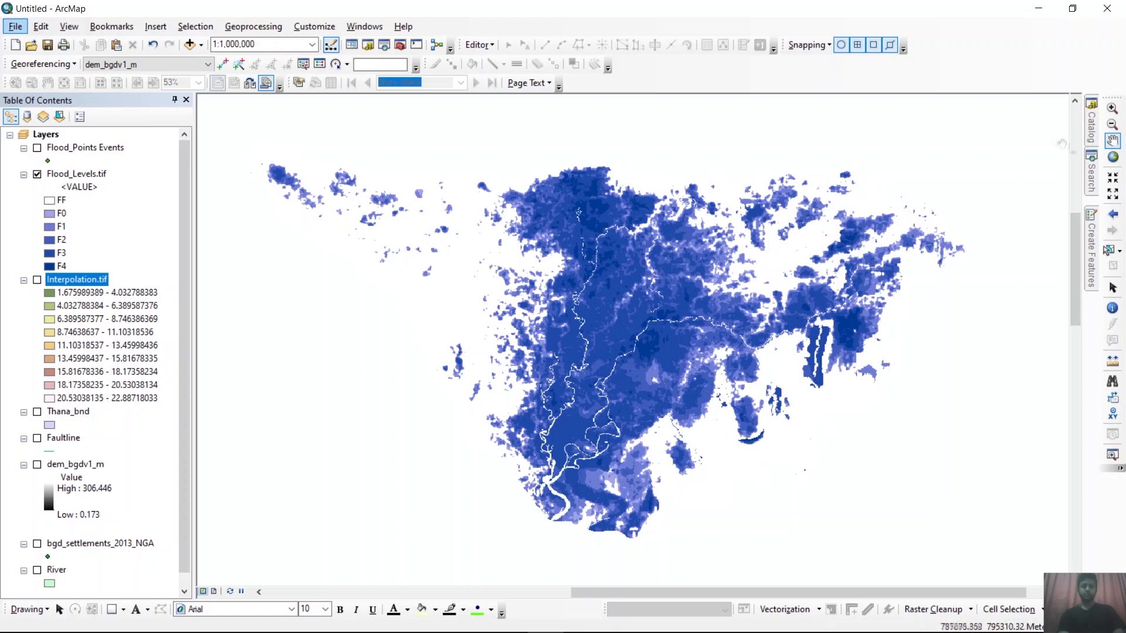
Step: Open the Spatial Analyst Reclassify tool and use Flood_Levels.tif as its input raster
{"action": "left_click", "coordinate": [1092, 176]}
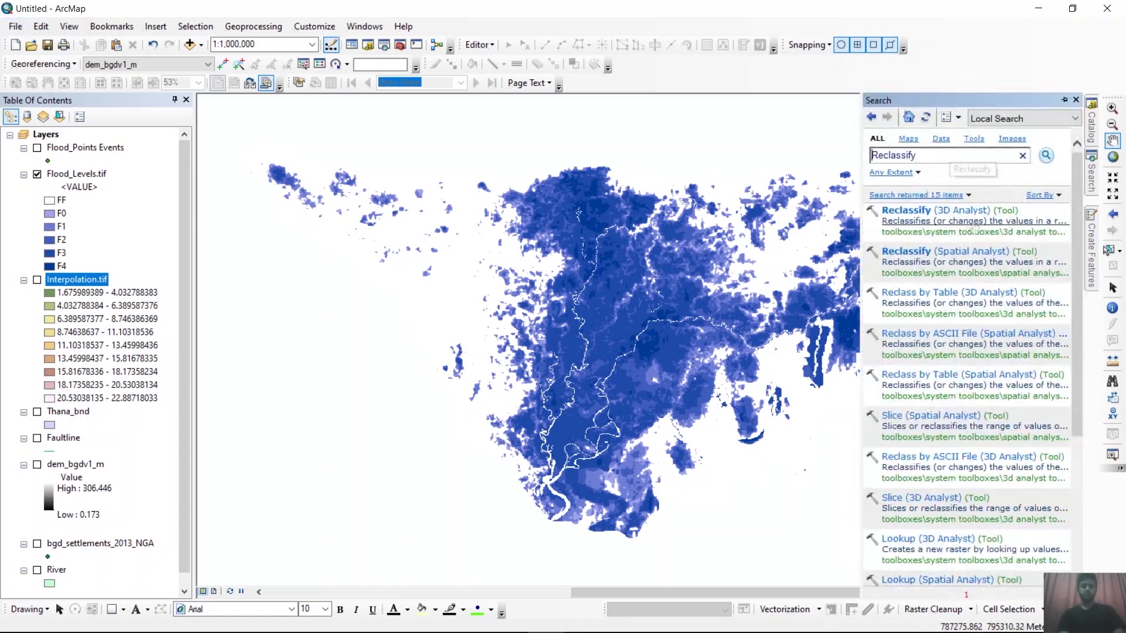
{"action": "left_click", "coordinate": [951, 253]}
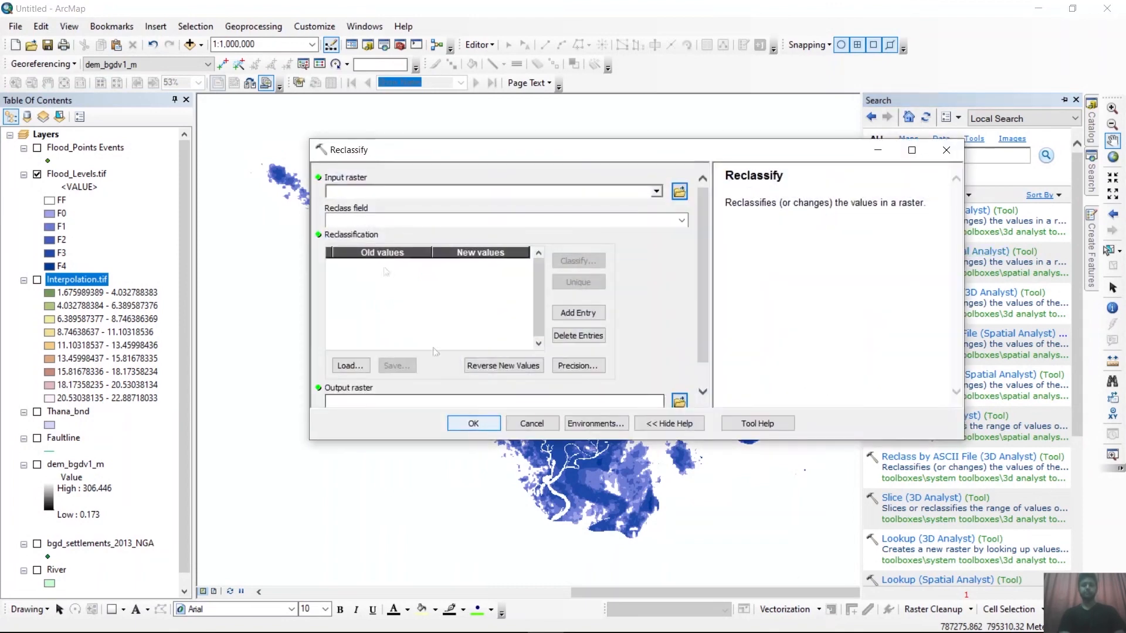
{"action": "left_click_drag", "start_coordinate": [76, 174], "coordinate": [411, 193]}
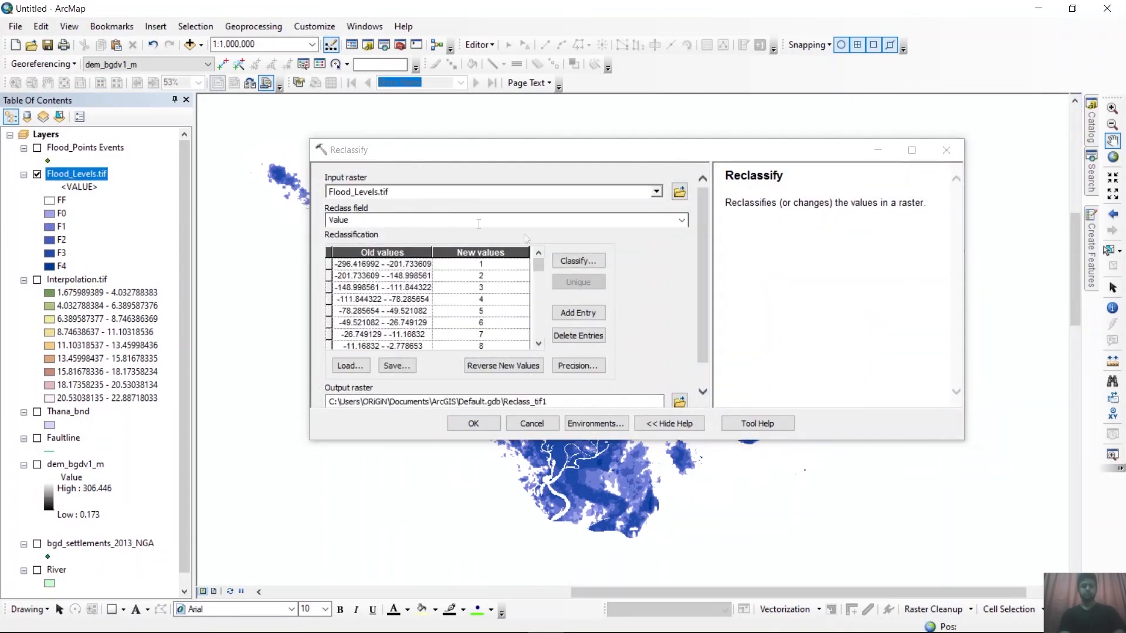
Step: Open the classification settings of the reclassification and set the number of classes to 6
{"action": "left_click", "coordinate": [582, 263]}
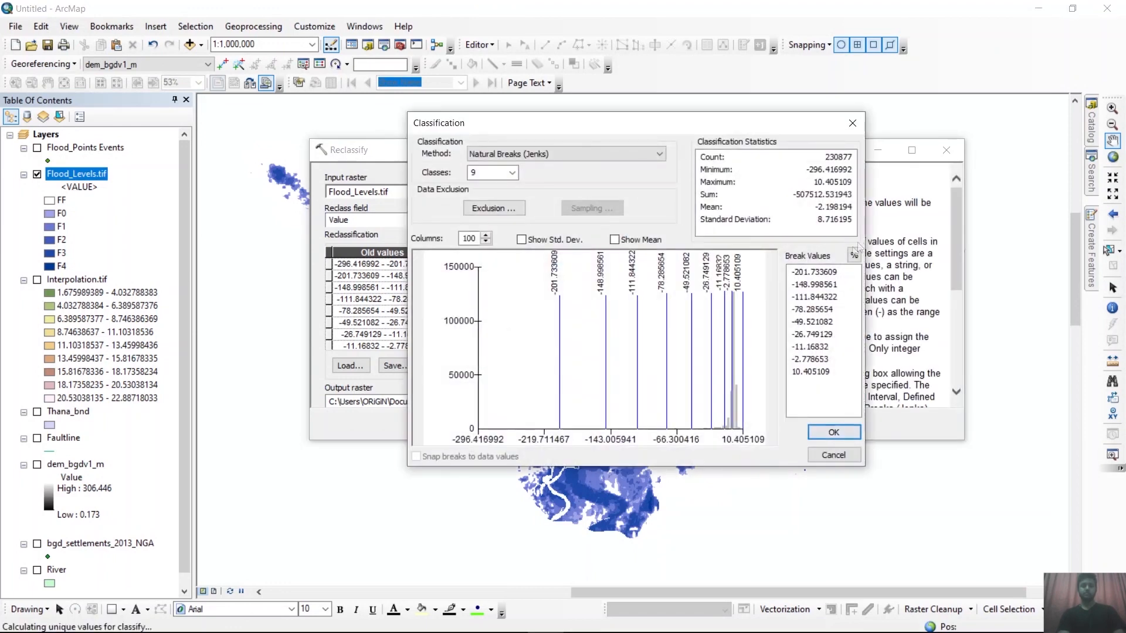
{"action": "left_click", "coordinate": [512, 173]}
{"action": "left_click", "coordinate": [483, 213]}
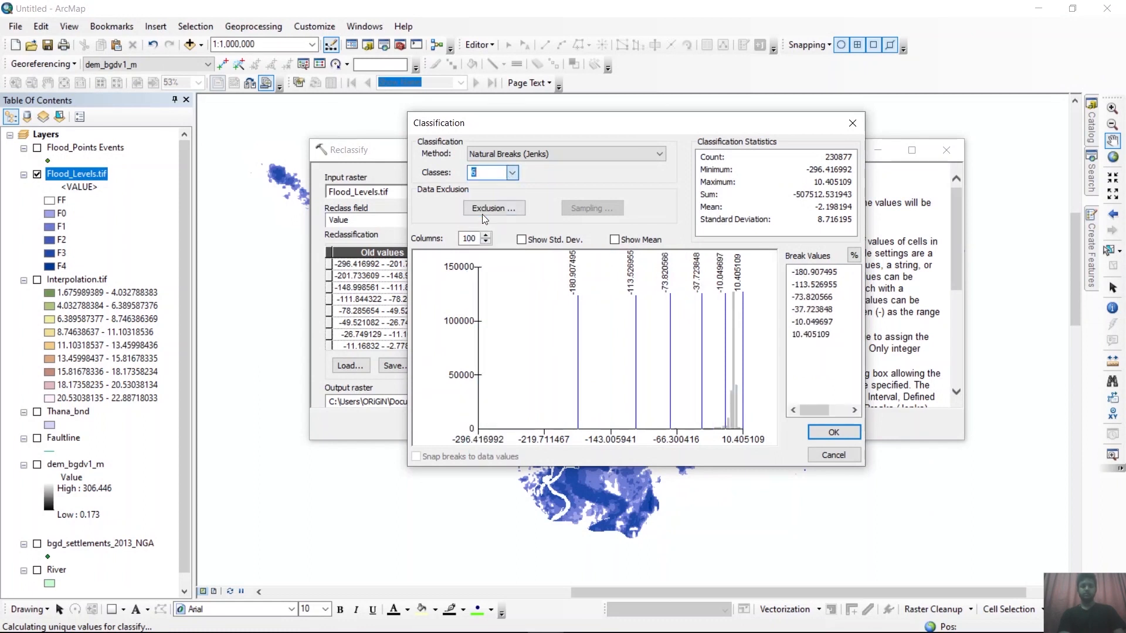
Step: Replace three of the automatic class breaks with the manual break values 0, 0.3 and 0.9
{"action": "left_click", "coordinate": [810, 273]}
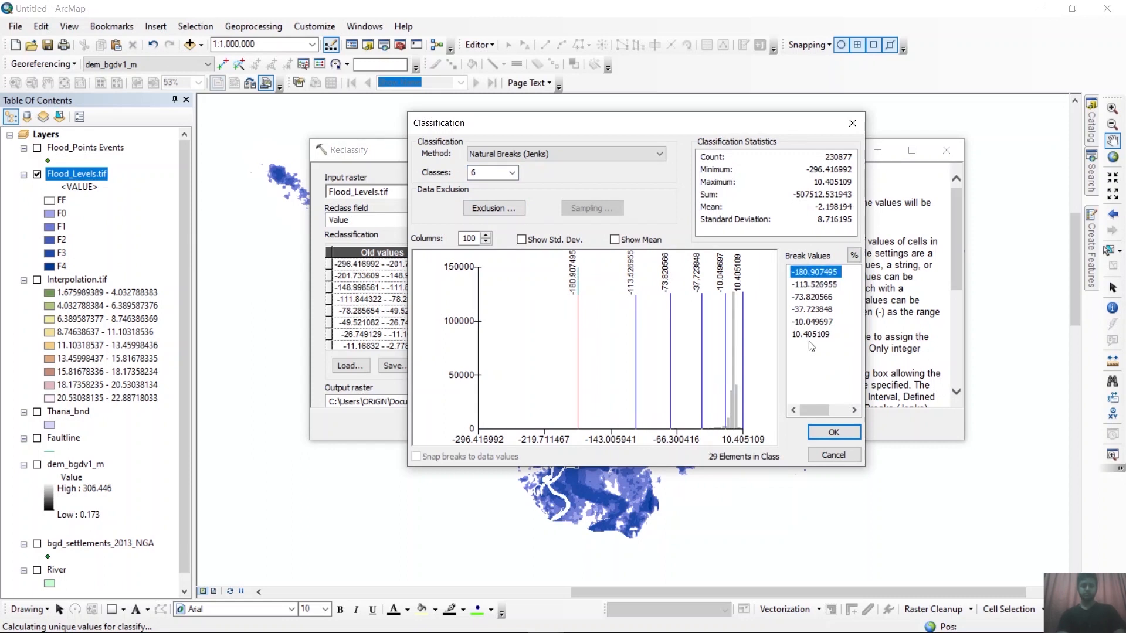
{"action": "double_click", "coordinate": [811, 334]}
{"action": "type", "text": "0"}
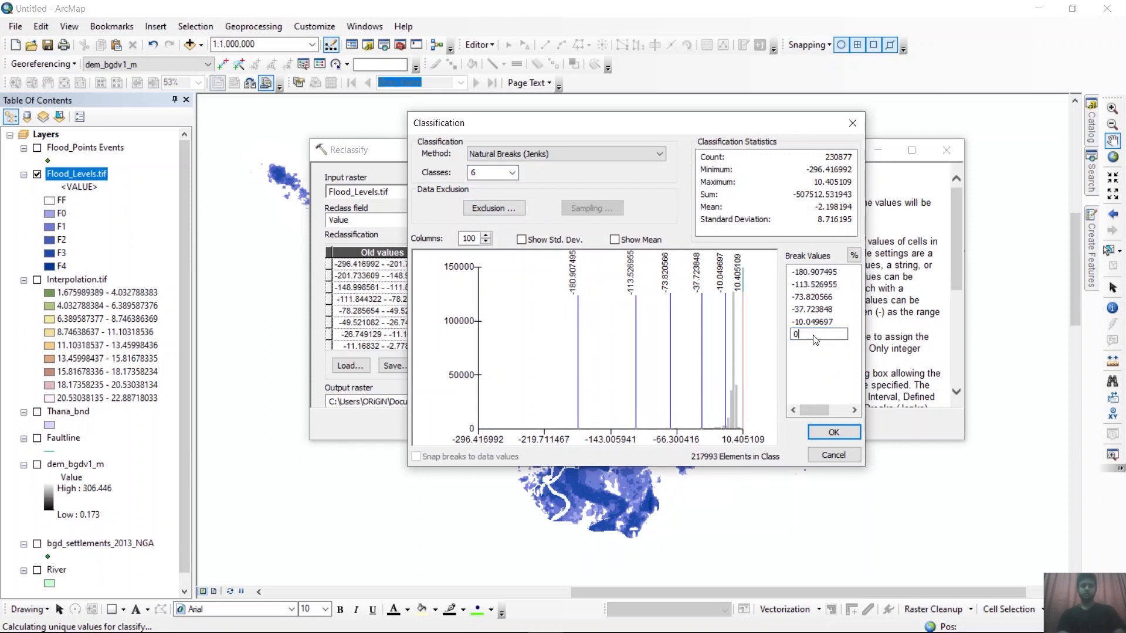
{"action": "key", "text": "Return"}
{"action": "left_click", "coordinate": [820, 322]}
{"action": "left_click", "coordinate": [819, 322]}
{"action": "type", "text": "0."}
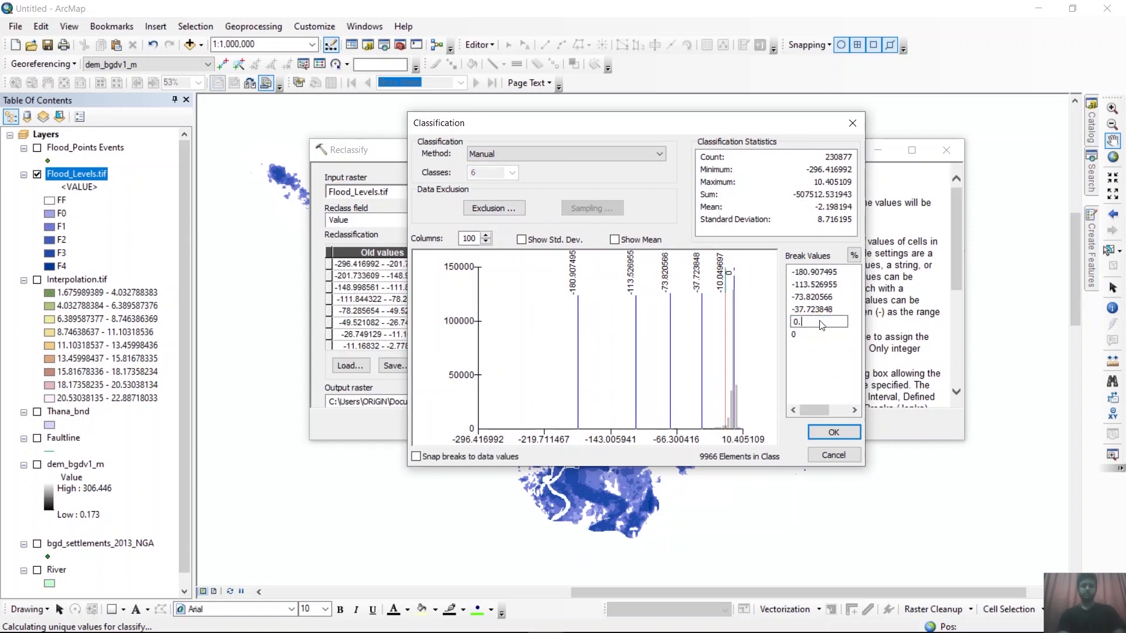
{"action": "type", "text": "3"}
{"action": "key", "text": "Return"}
{"action": "double_click", "coordinate": [813, 311]}
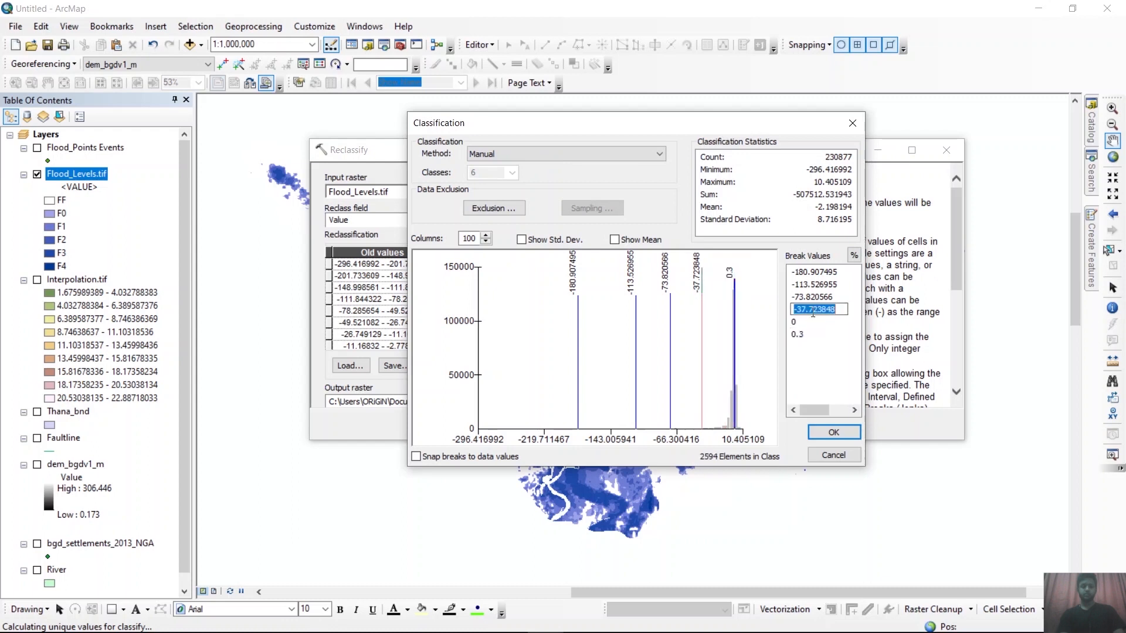
{"action": "type", "text": "0.9"}
{"action": "key", "text": "Return"}
Step: Set the remaining class breaks to 1.8, 3.6 and 10.405109 and accept the classification
{"action": "double_click", "coordinate": [813, 297]}
{"action": "type", "text": "1"}
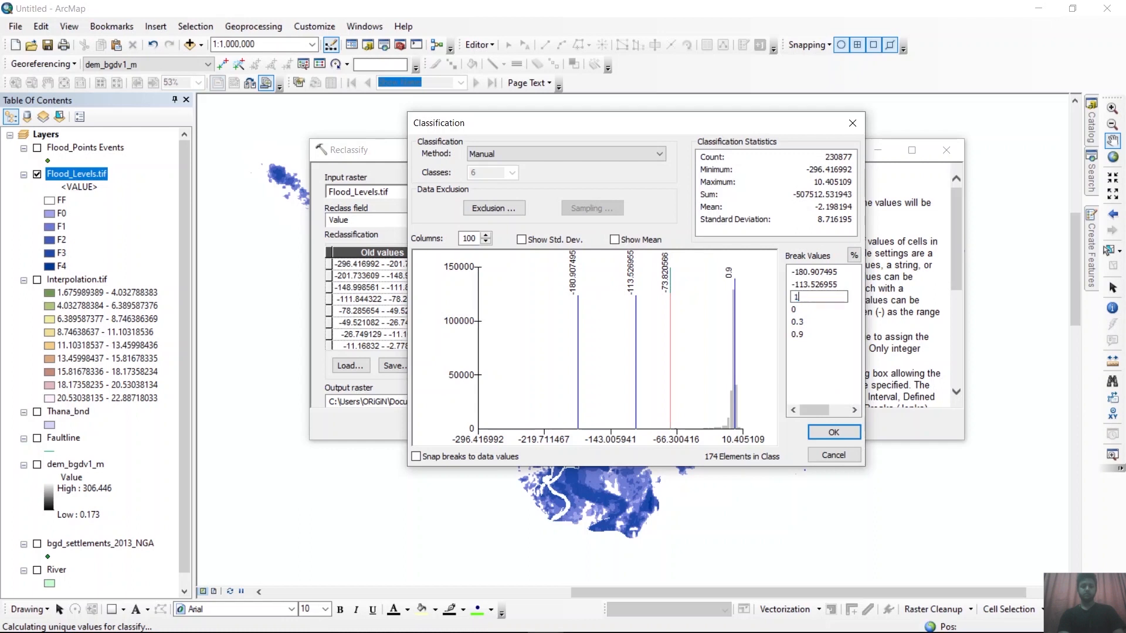
{"action": "type", "text": ".8"}
{"action": "key", "text": "Return"}
{"action": "double_click", "coordinate": [811, 284]}
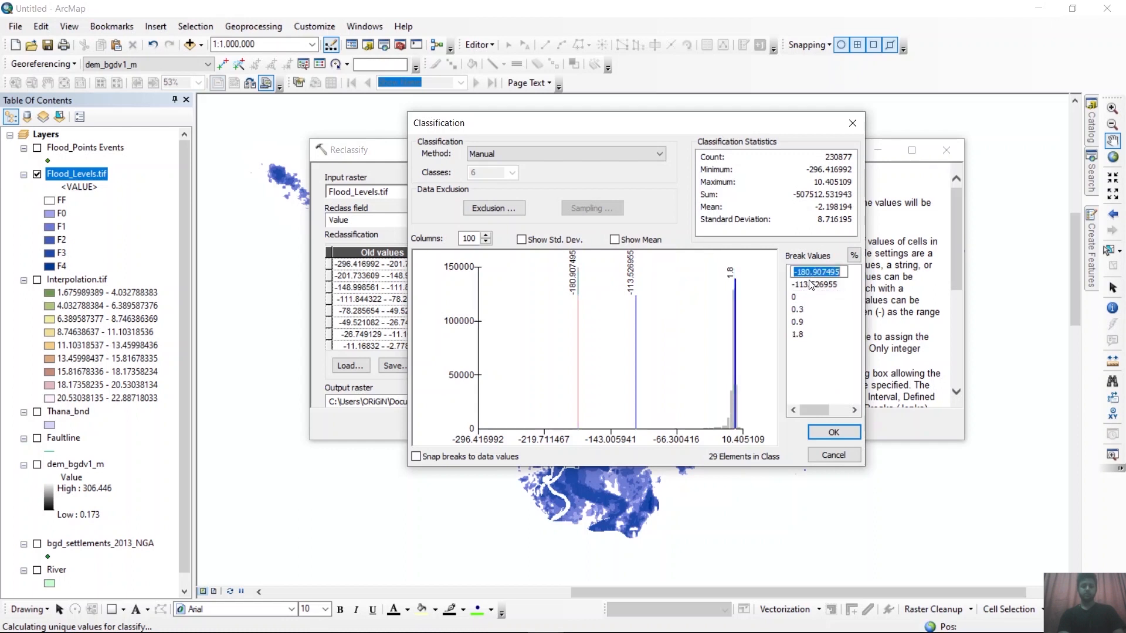
{"action": "type", "text": "3.6"}
{"action": "key", "text": "Return"}
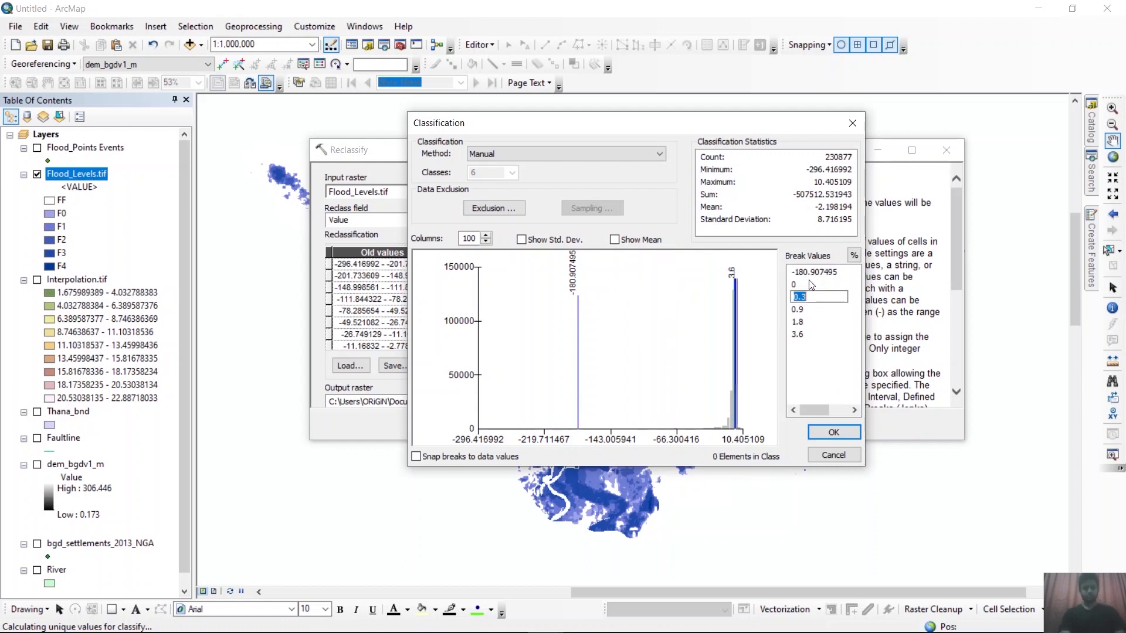
{"action": "double_click", "coordinate": [818, 272]}
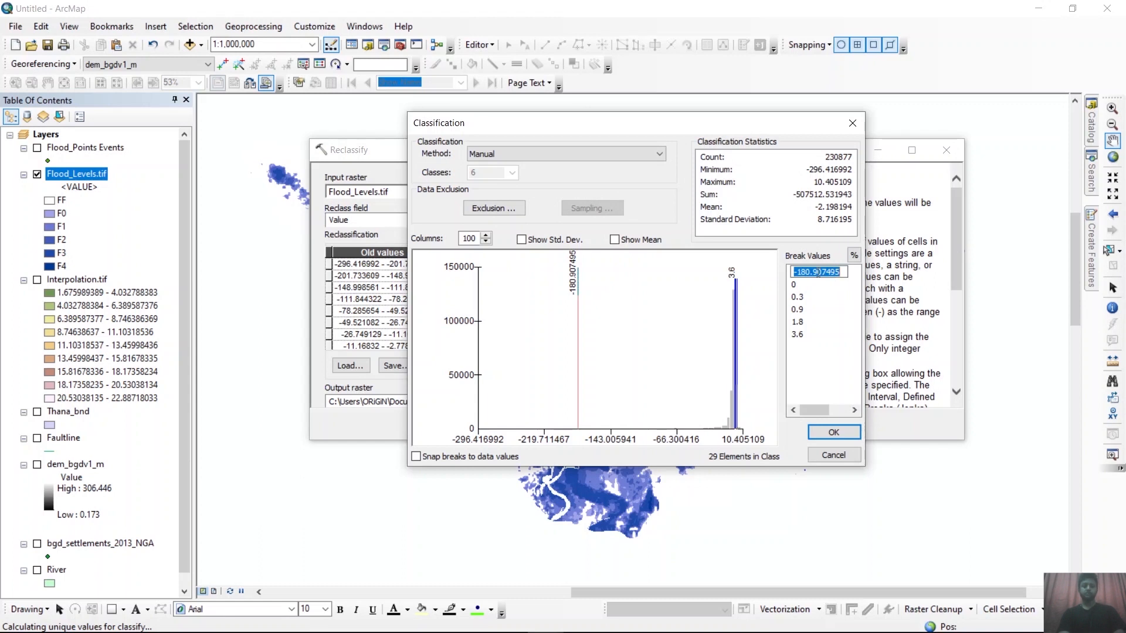
{"action": "type", "text": "10.405109"}
{"action": "key", "text": "Return"}
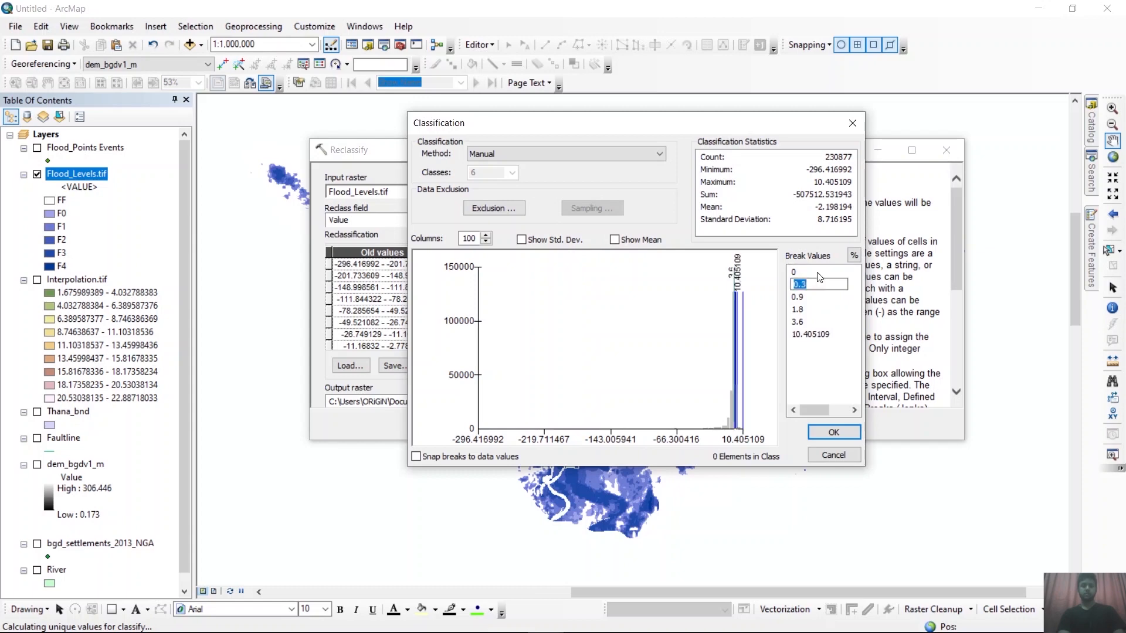
{"action": "left_click", "coordinate": [832, 432]}
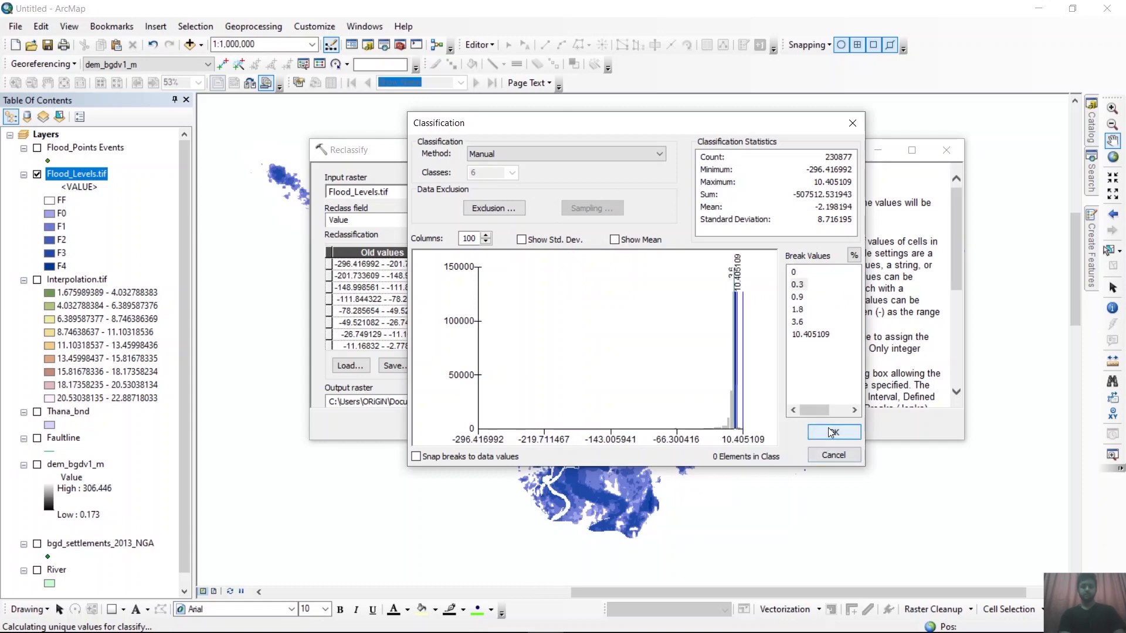
{"action": "left_click", "coordinate": [832, 433]}
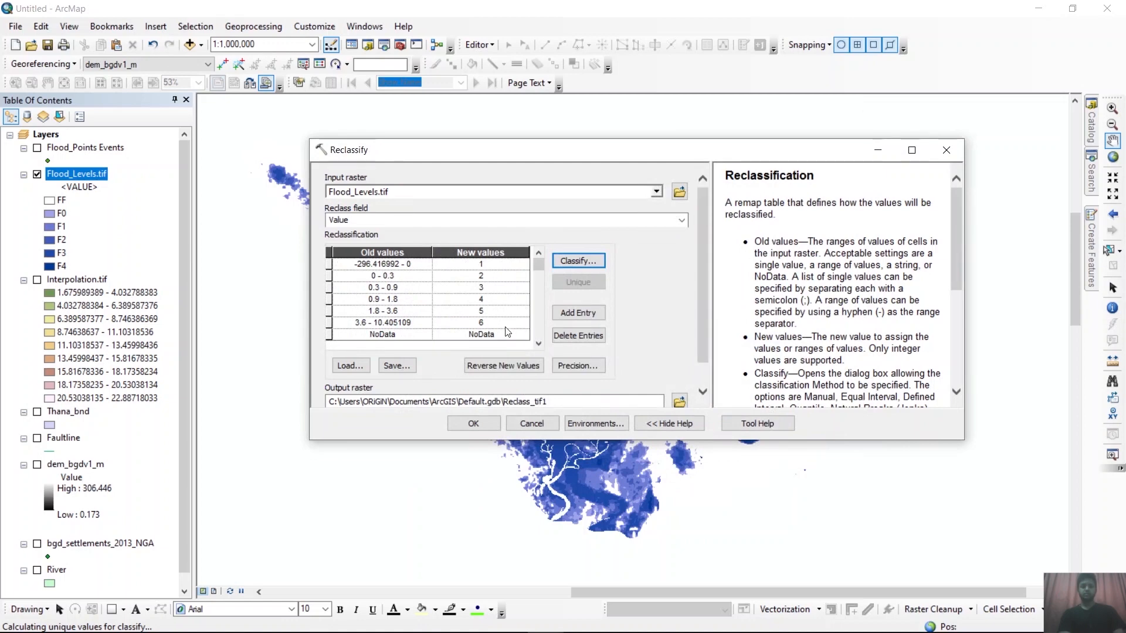
Step: Name the output raster Reclassified_Flood_Levels.tif in the New Outputs folder and run the reclassification
{"action": "left_click", "coordinate": [679, 401]}
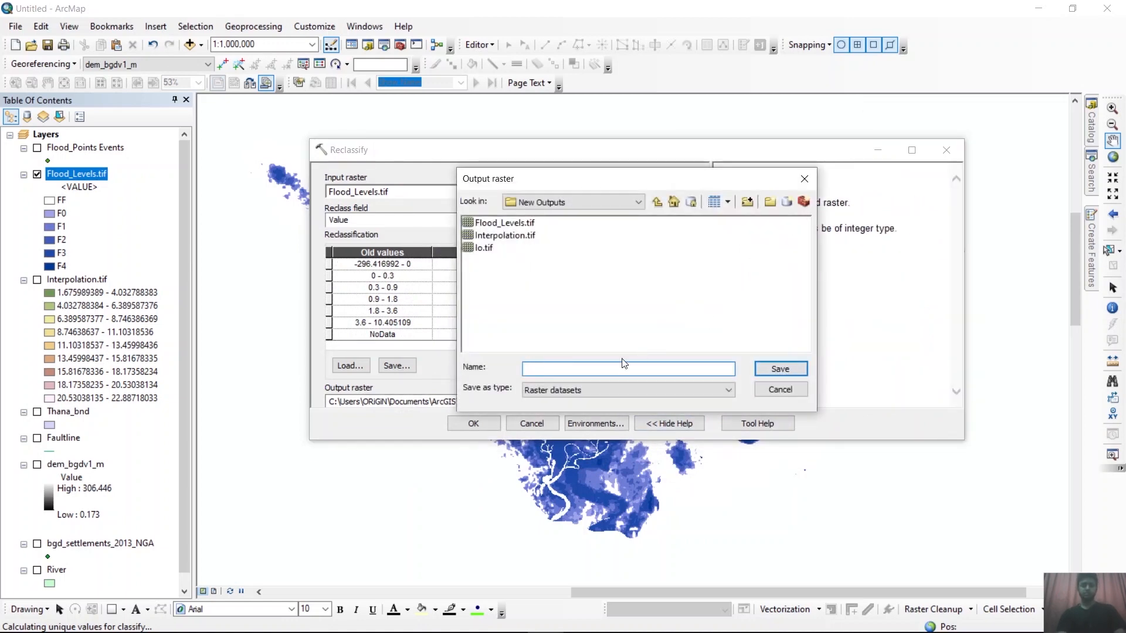
{"action": "type", "text": "Reclassified_Flood"}
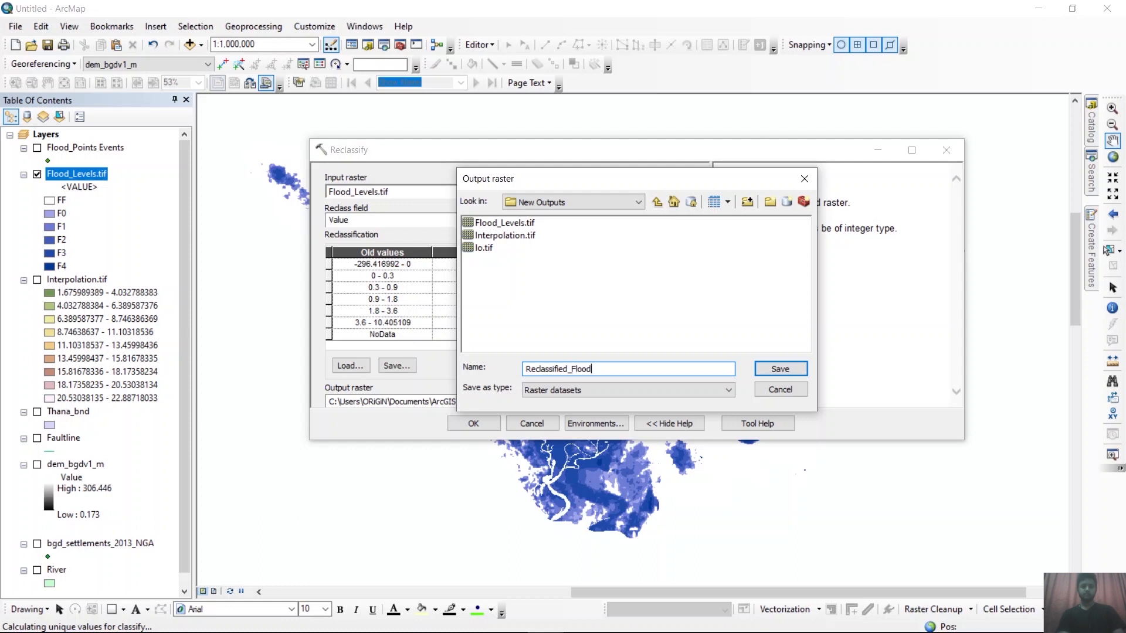
{"action": "type", "text": "evels.tif"}
{"action": "left_click", "coordinate": [794, 372]}
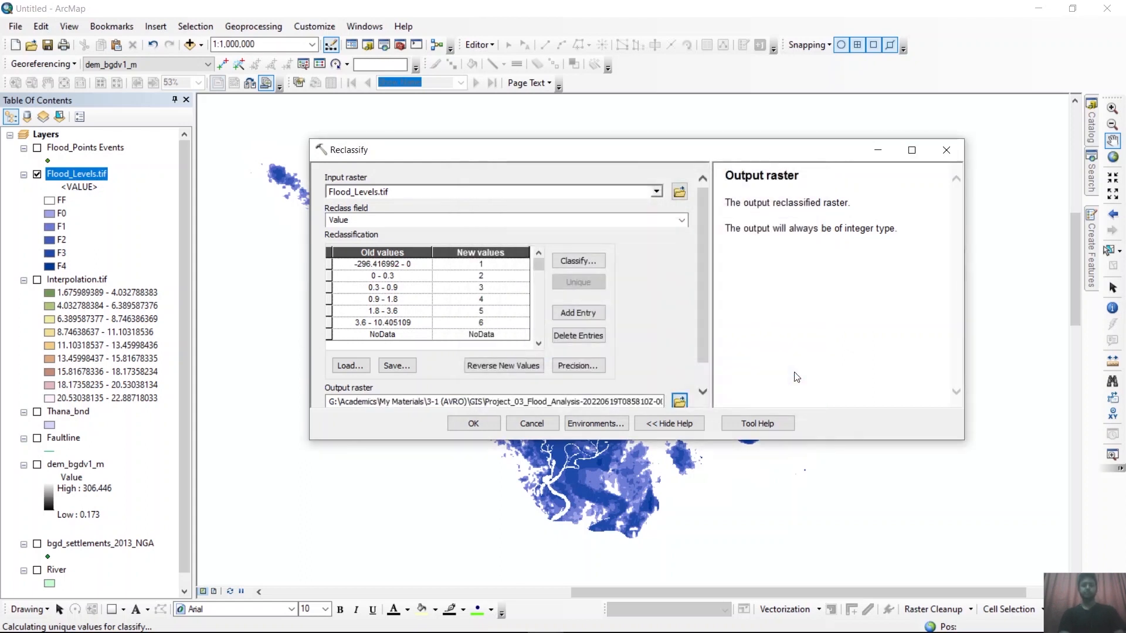
{"action": "left_click", "coordinate": [481, 423]}
{"action": "left_click", "coordinate": [665, 246]}
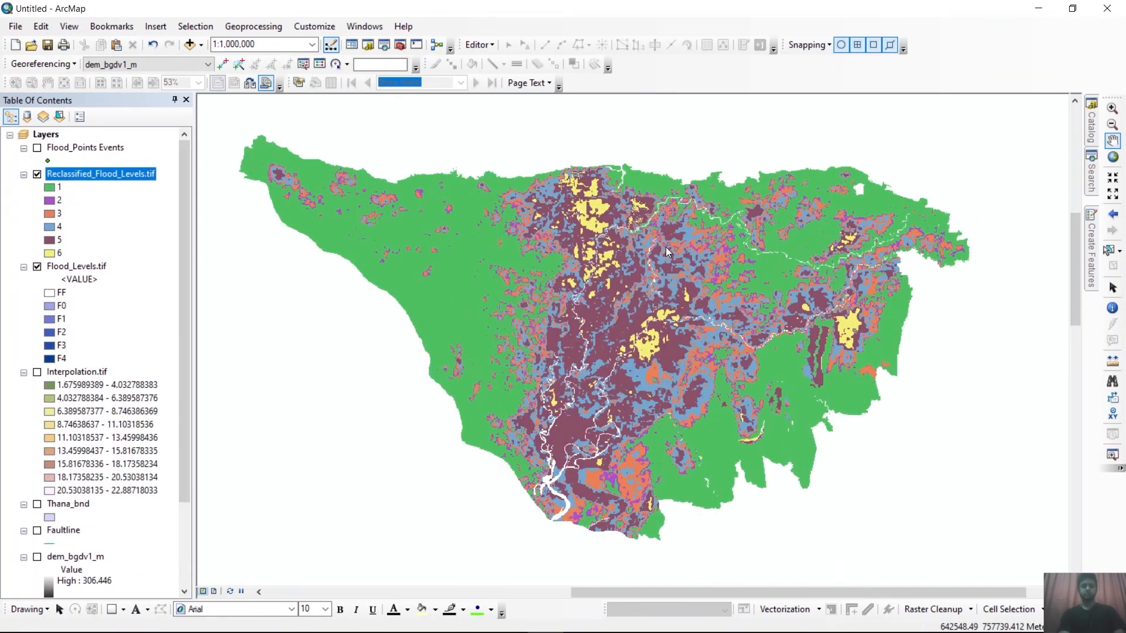
Step: Open the attribute table of Reclassified_Flood_Levels.tif and check the class values in its first rows
{"action": "scroll", "coordinate": [667, 247], "scroll_direction": "down", "scroll_amount": 1}
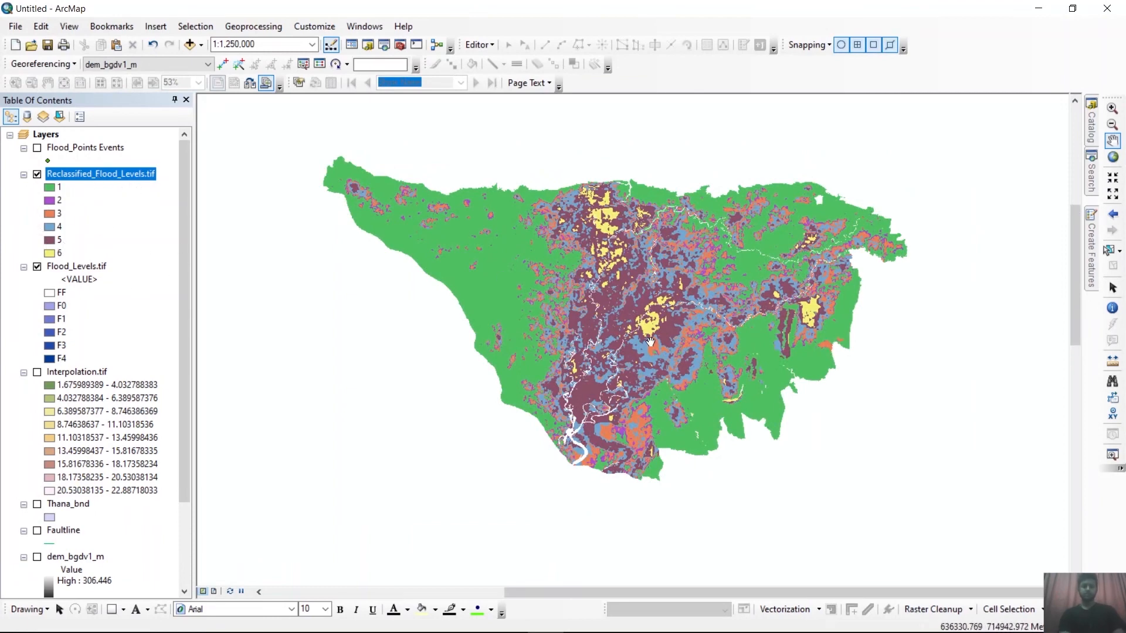
{"action": "right_click", "coordinate": [98, 183]}
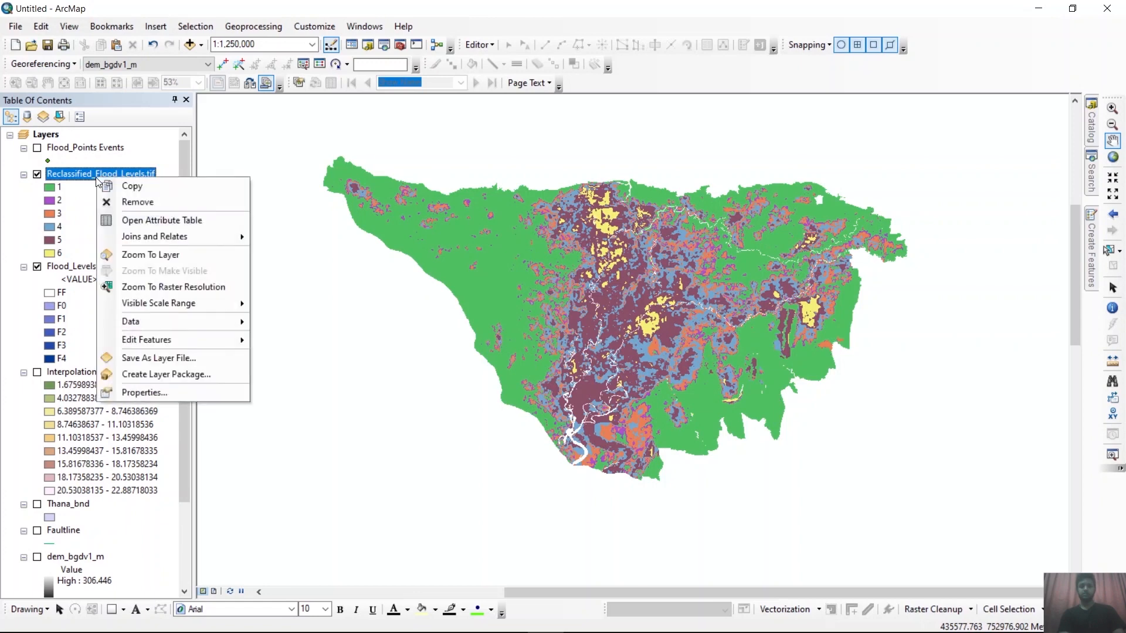
{"action": "left_click", "coordinate": [140, 220]}
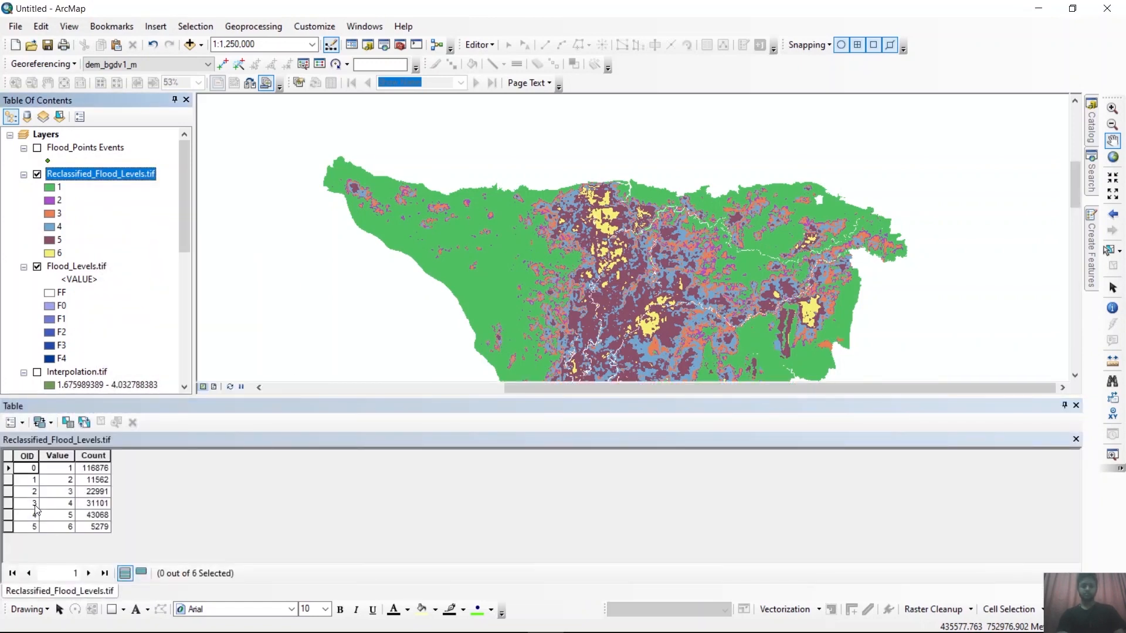
{"action": "left_click", "coordinate": [68, 471]}
{"action": "left_click", "coordinate": [72, 480]}
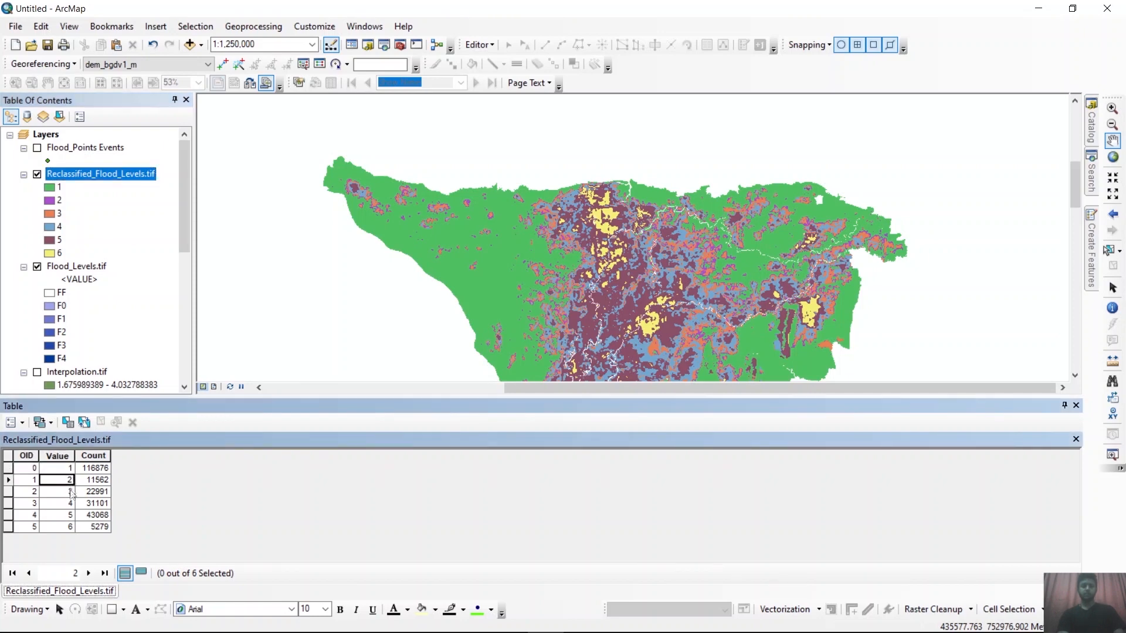
{"action": "left_click", "coordinate": [66, 492]}
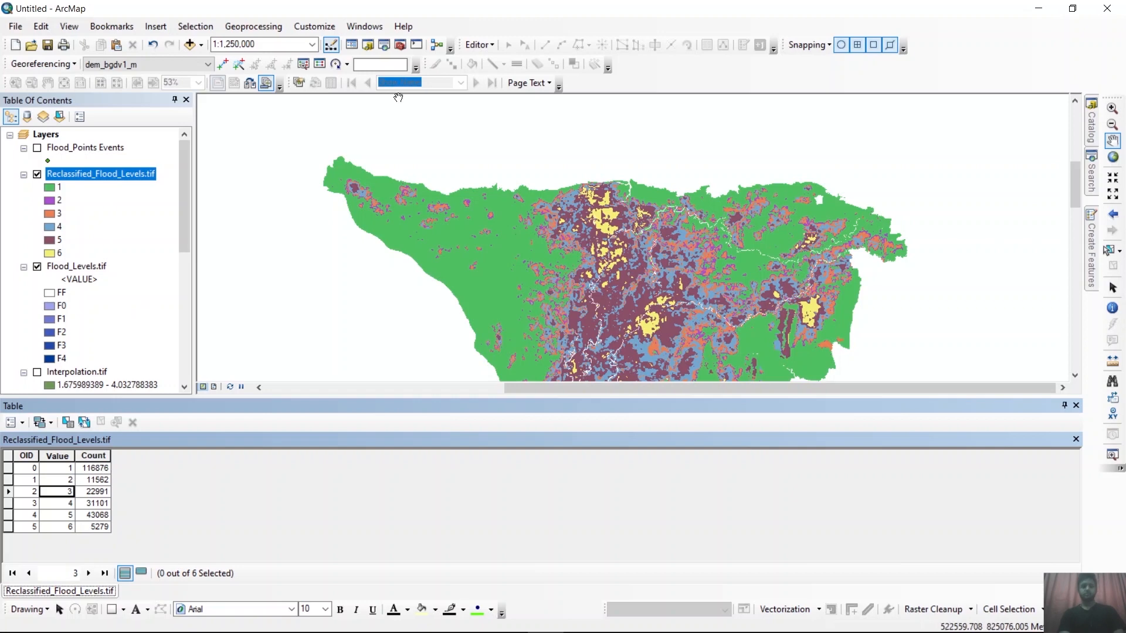
Step: Add a Text field named Flood_Status to the Reclassified_Flood_Levels.tif table, accepting the shortened name Flood_Stat
{"action": "left_click", "coordinate": [23, 423]}
{"action": "left_click", "coordinate": [53, 177]}
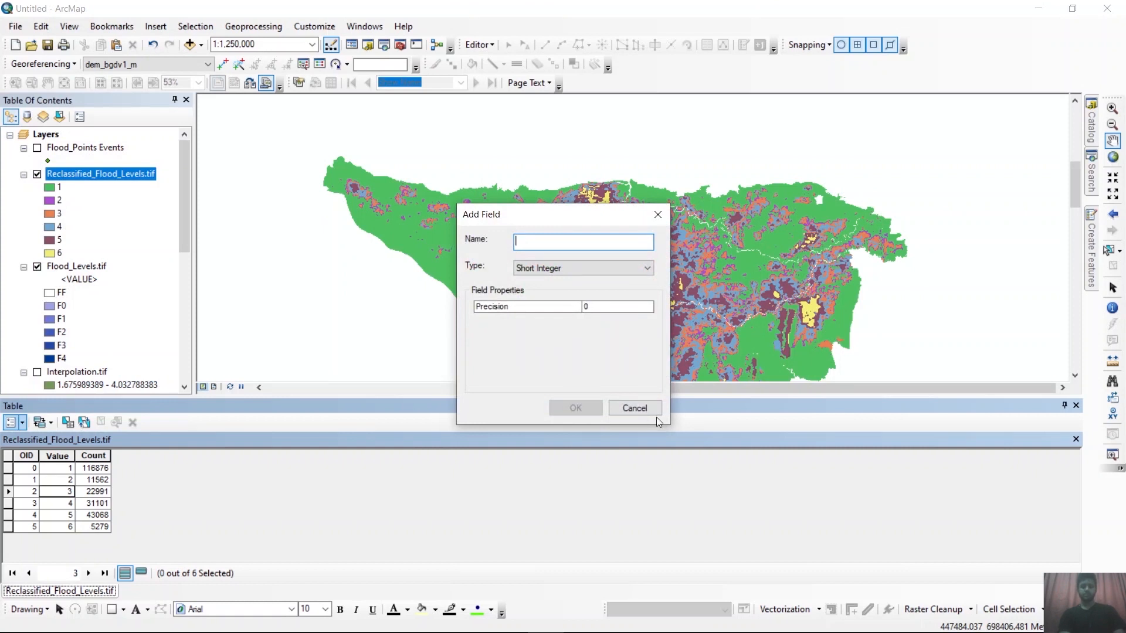
{"action": "type", "text": "Fl"}
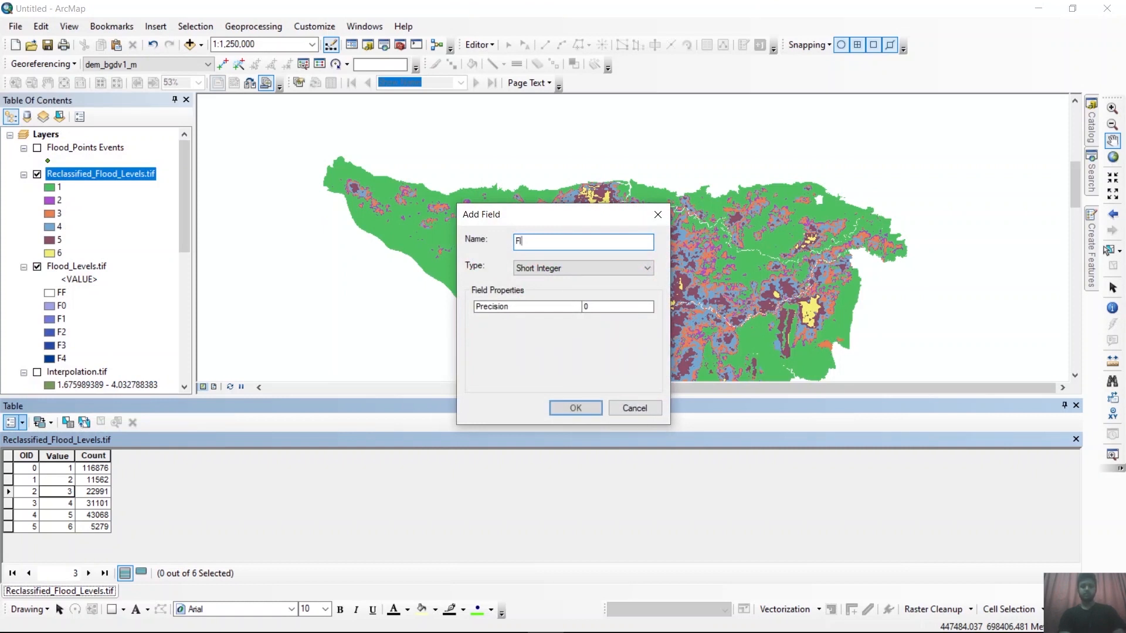
{"action": "type", "text": "ood_St"}
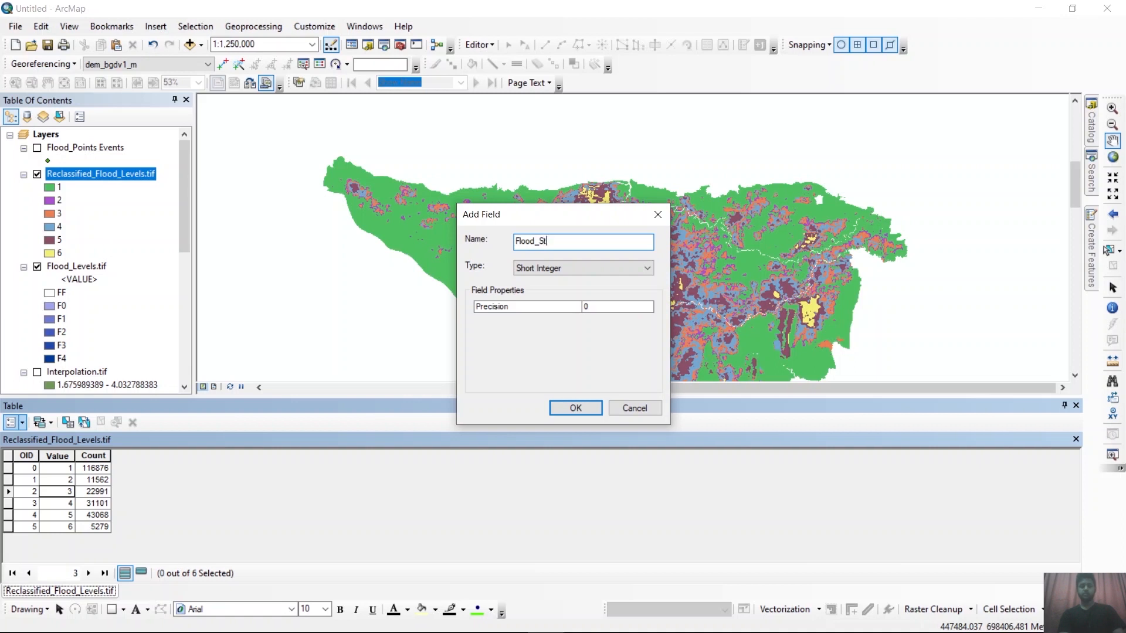
{"action": "type", "text": "atus"}
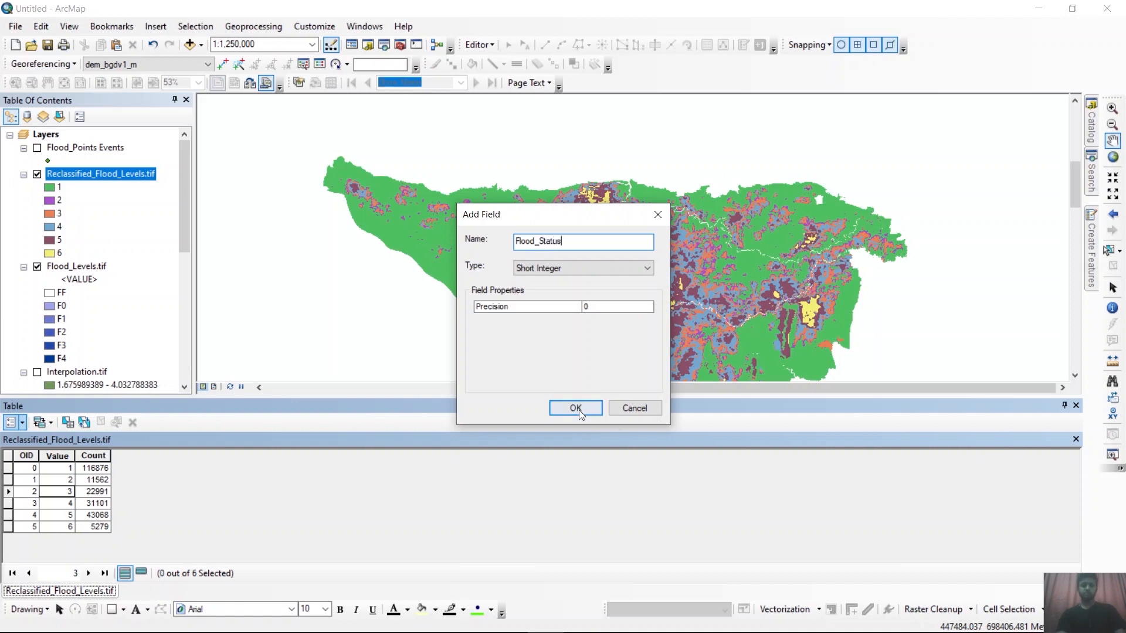
{"action": "left_click", "coordinate": [582, 267]}
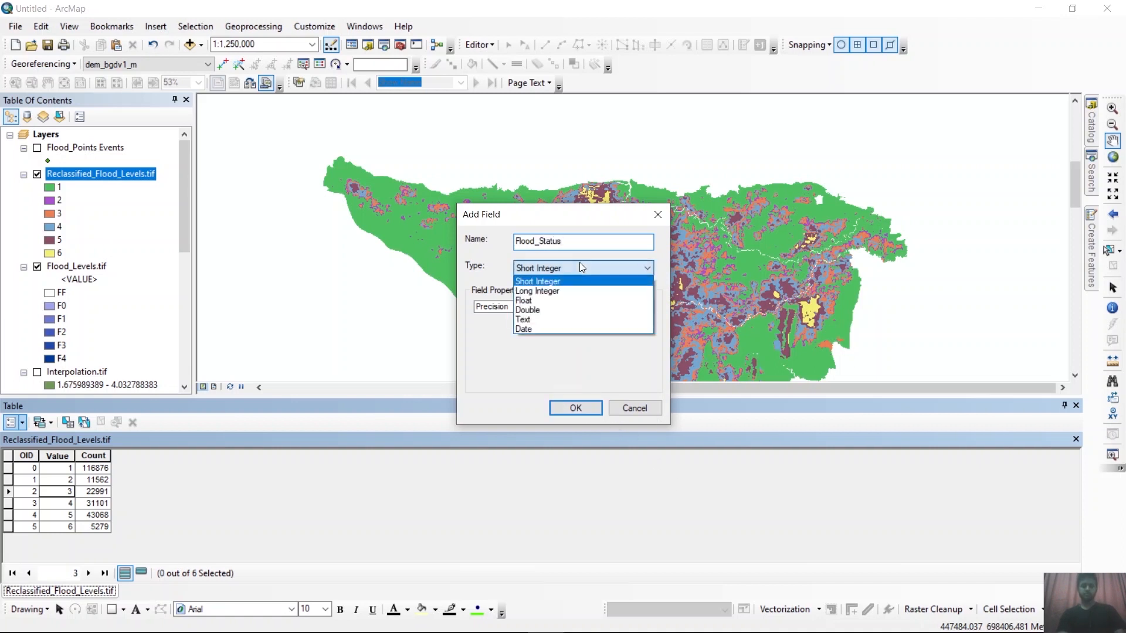
{"action": "left_click", "coordinate": [527, 320]}
{"action": "left_click", "coordinate": [575, 410]}
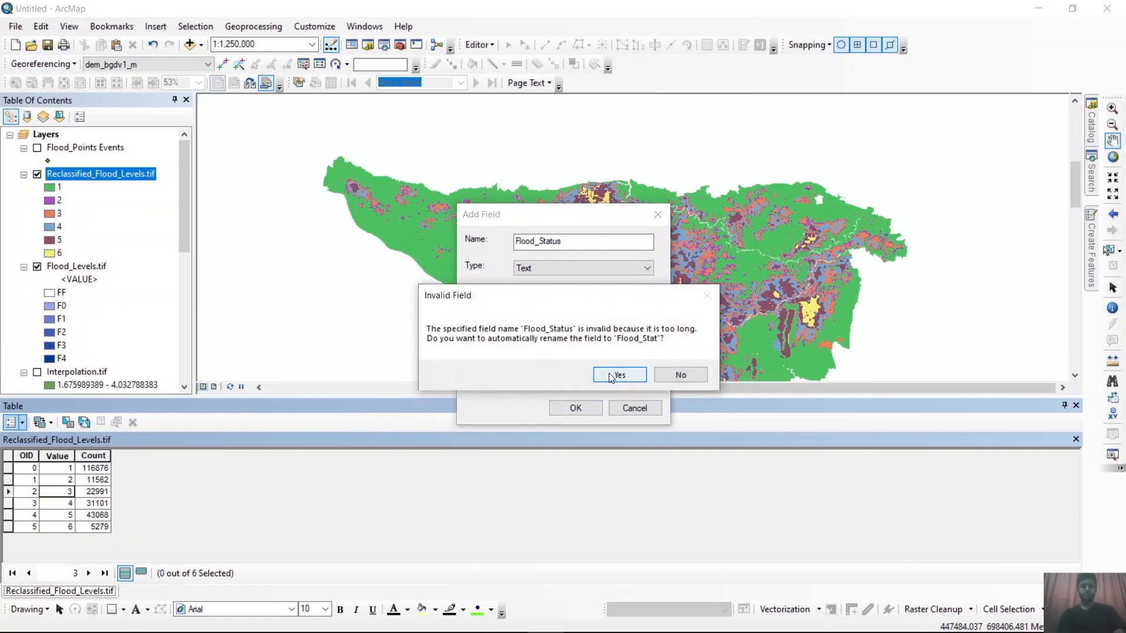
{"action": "left_click", "coordinate": [611, 377]}
Step: Add a Double field named Area_SqKm to the Reclassified_Flood_Levels.tif table
{"action": "left_click", "coordinate": [22, 422]}
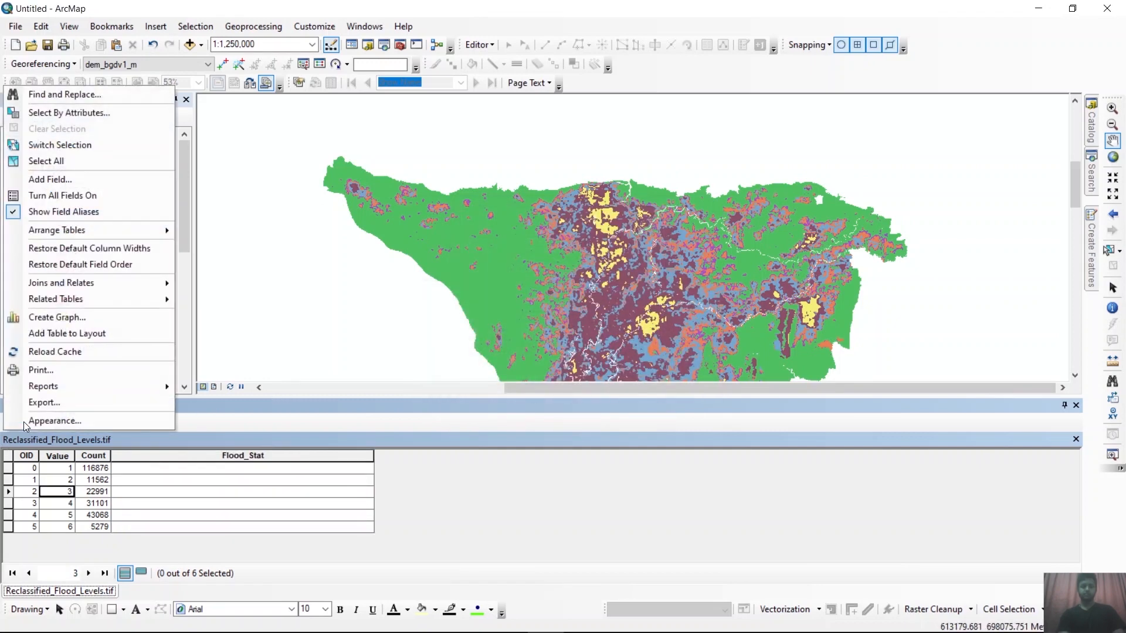
{"action": "left_click", "coordinate": [54, 178]}
{"action": "type", "text": "A"}
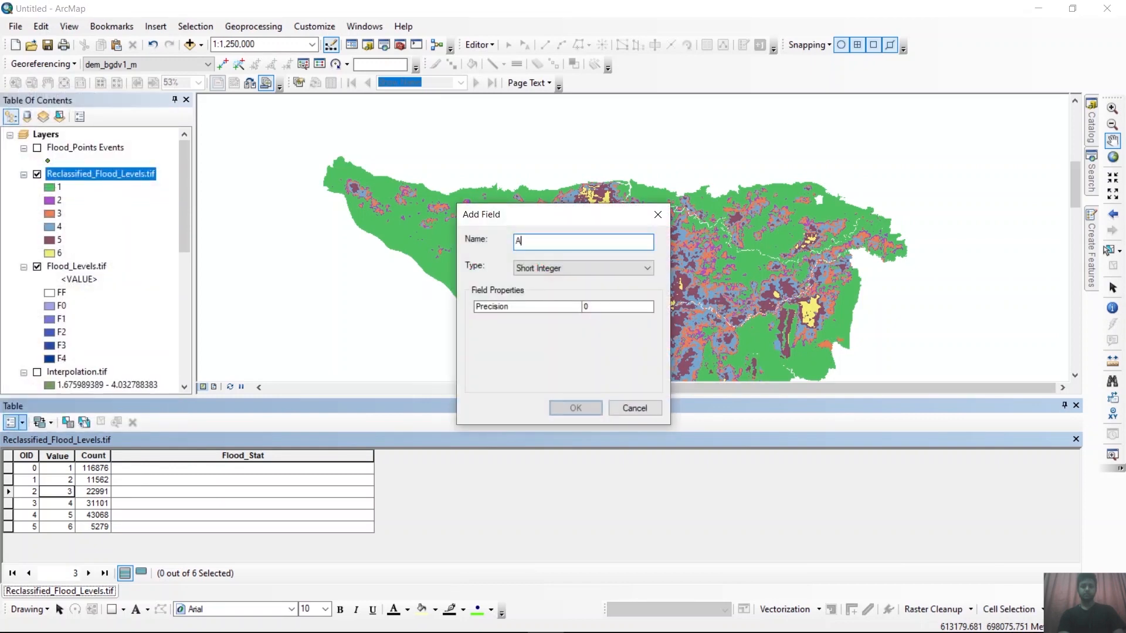
{"action": "type", "text": "rea_SQ"}
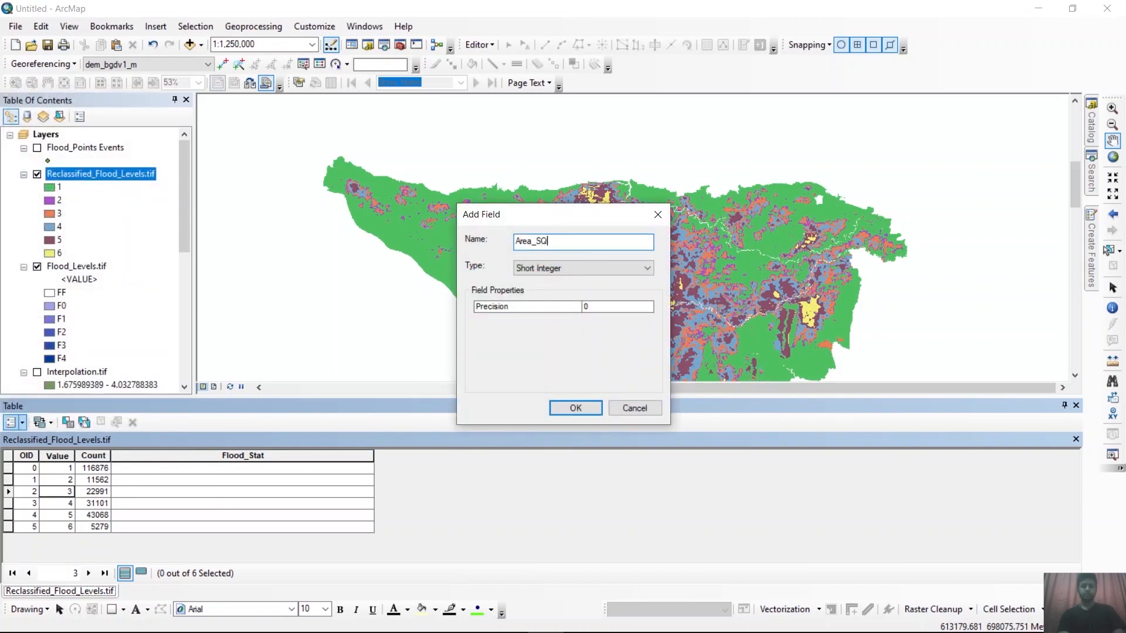
{"action": "type", "text": "qKm"}
{"action": "left_click", "coordinate": [570, 270]}
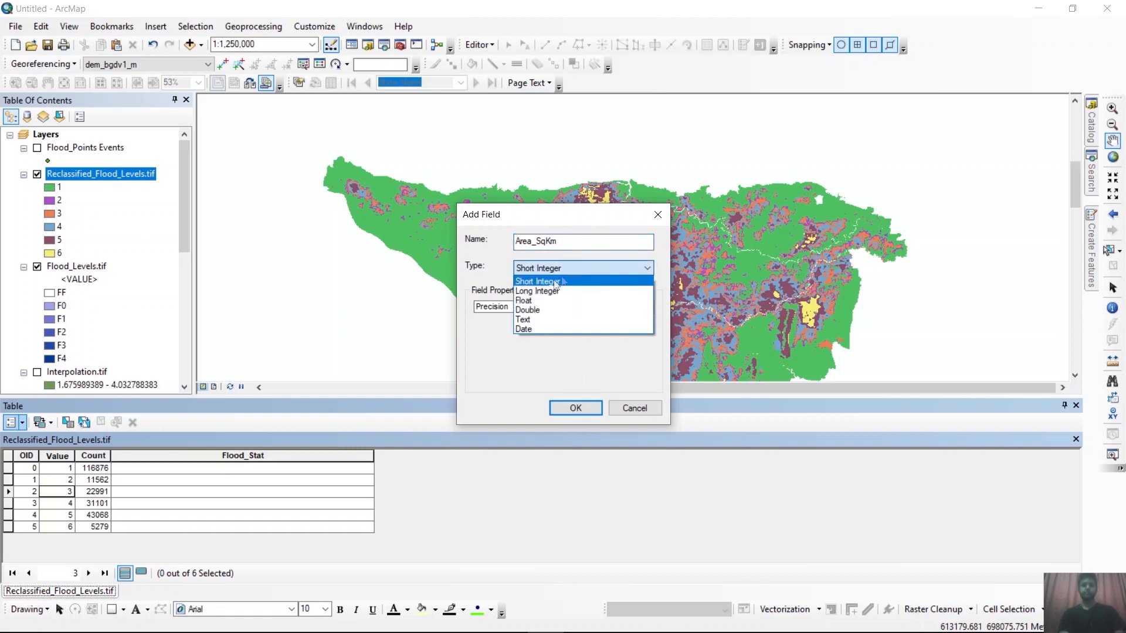
{"action": "left_click", "coordinate": [540, 313]}
{"action": "left_click", "coordinate": [577, 407]}
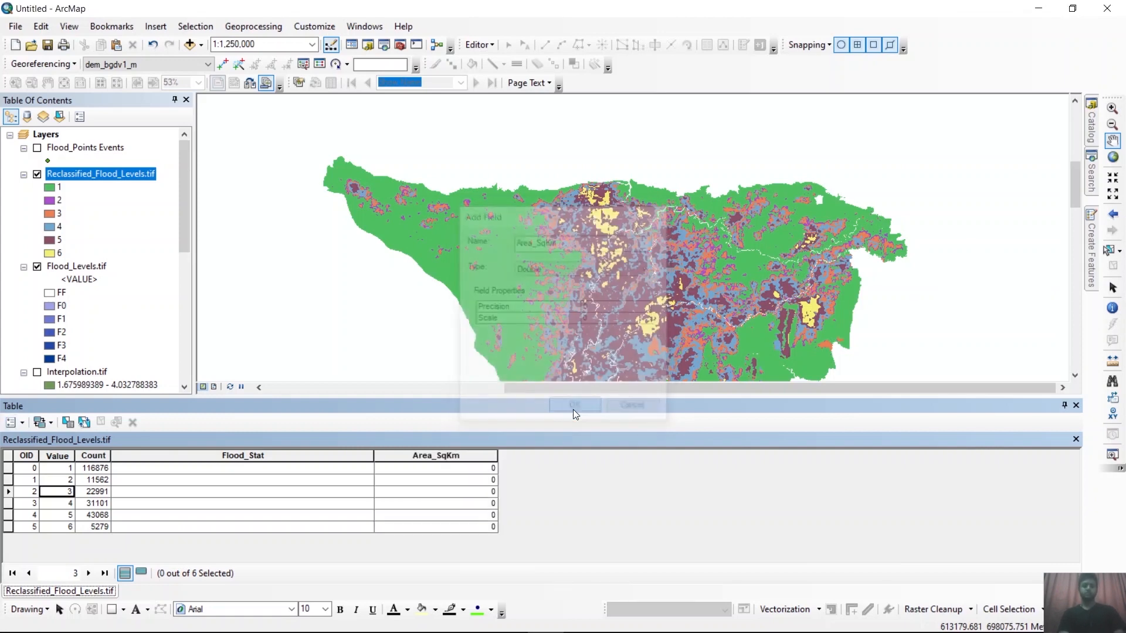
Step: Add a Float field named Percentage to the Reclassified_Flood_Levels.tif table
{"action": "left_click", "coordinate": [13, 423]}
{"action": "left_click", "coordinate": [50, 178]}
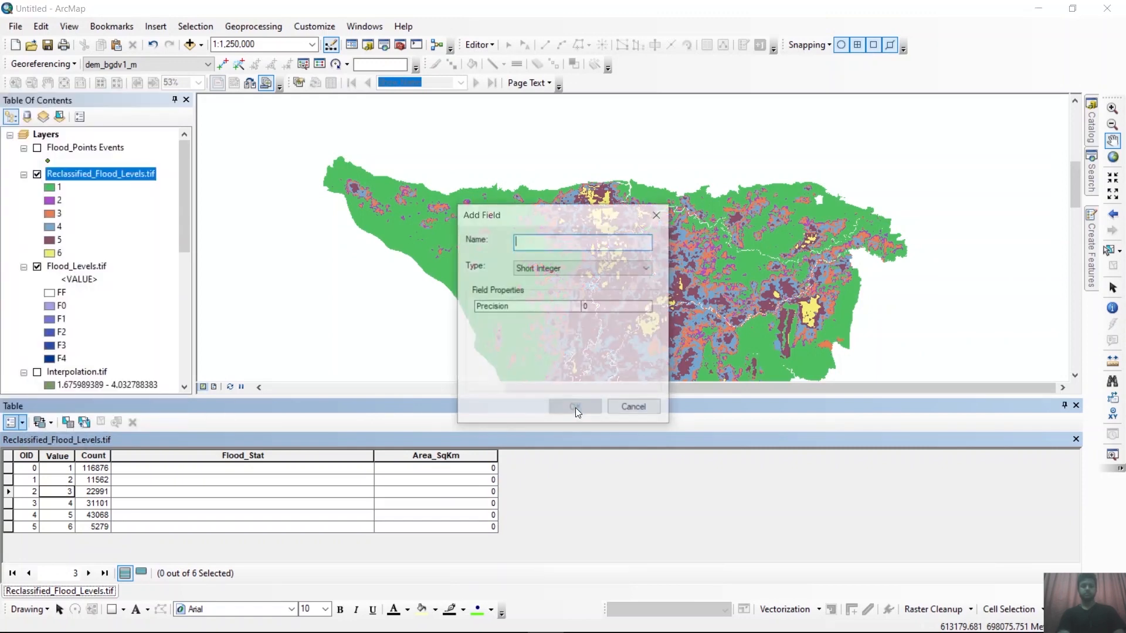
{"action": "type", "text": "Percwent"}
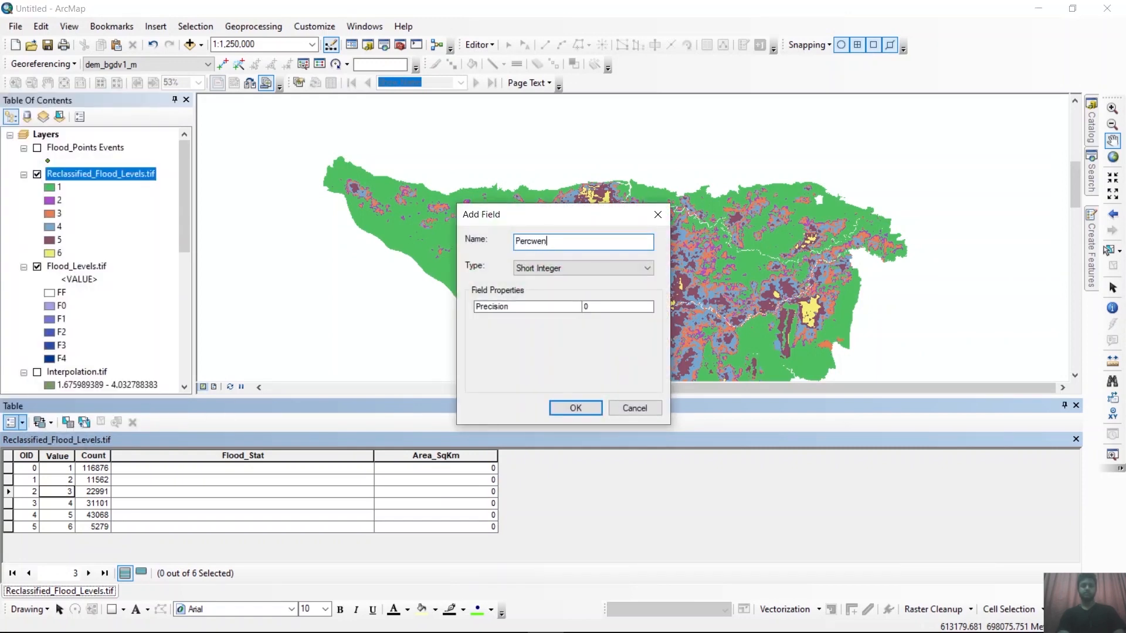
{"action": "key", "text": "BackSpace"}
{"action": "key", "text": "BackSpace"}
{"action": "key", "text": "BackSpace"}
{"action": "key", "text": "BackSpace"}
{"action": "type", "text": "entage"}
{"action": "left_click", "coordinate": [570, 269]}
{"action": "left_click", "coordinate": [543, 300]}
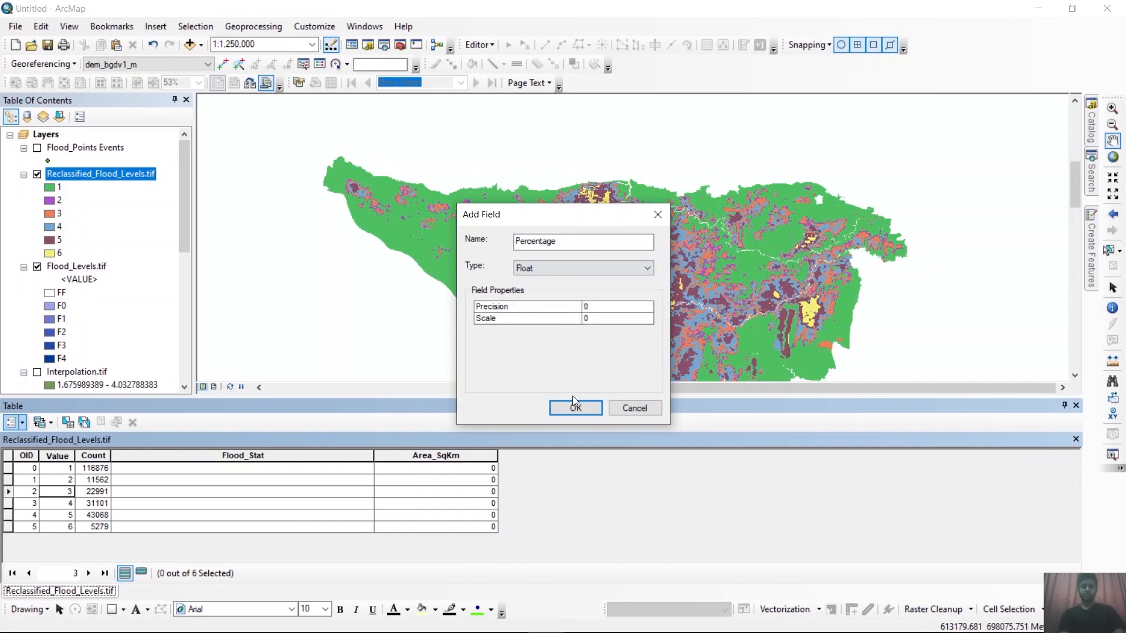
{"action": "left_click", "coordinate": [575, 410]}
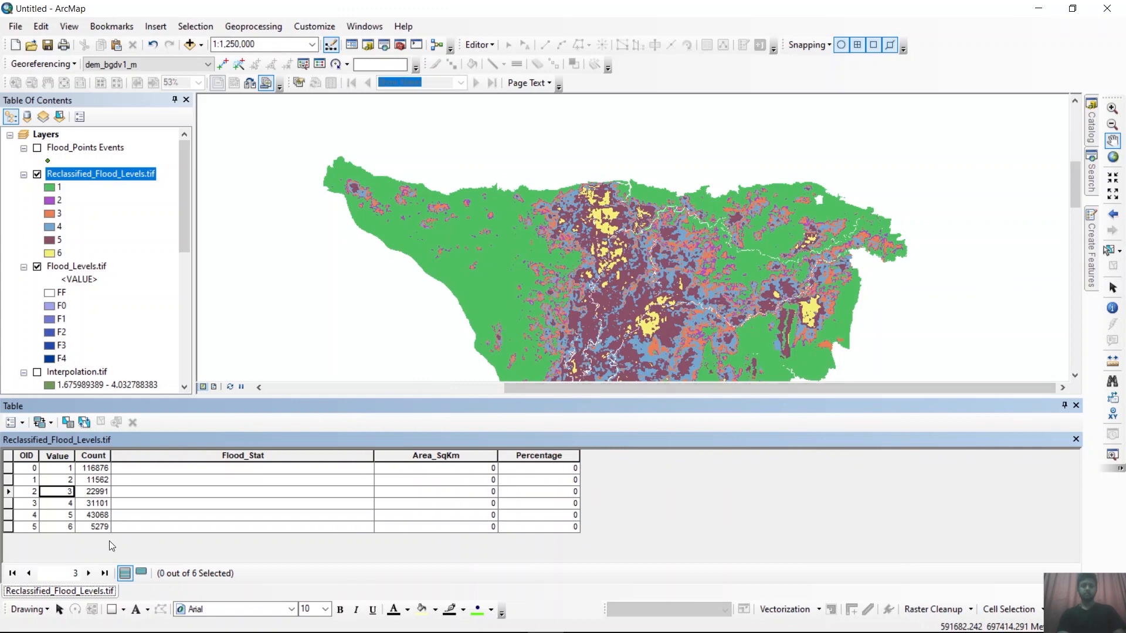
Step: Start an edit session on Reclassified_Flood_Levels.tif.vat so the attribute cells can be filled in
{"action": "left_click", "coordinate": [66, 468]}
{"action": "left_click", "coordinate": [241, 469]}
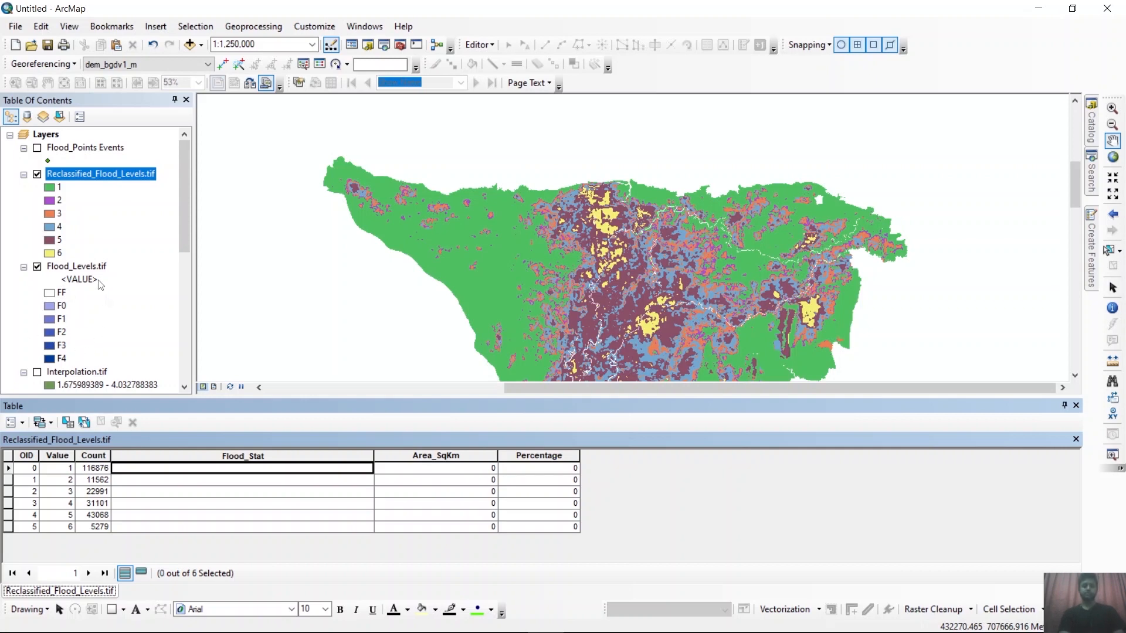
{"action": "left_click", "coordinate": [480, 45]}
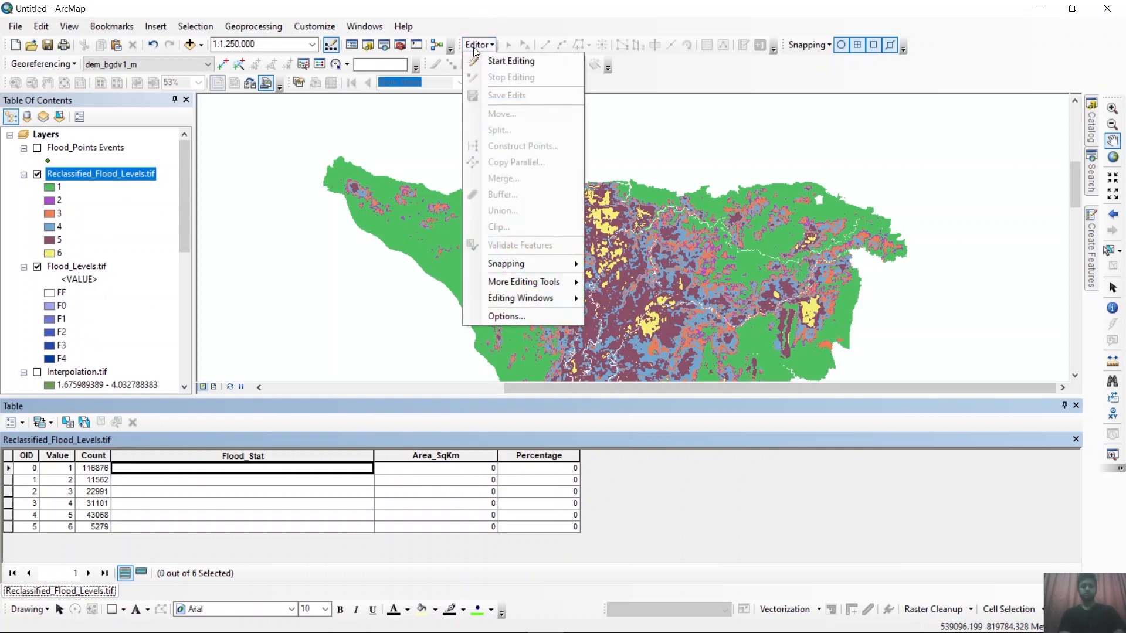
{"action": "left_click", "coordinate": [516, 58]}
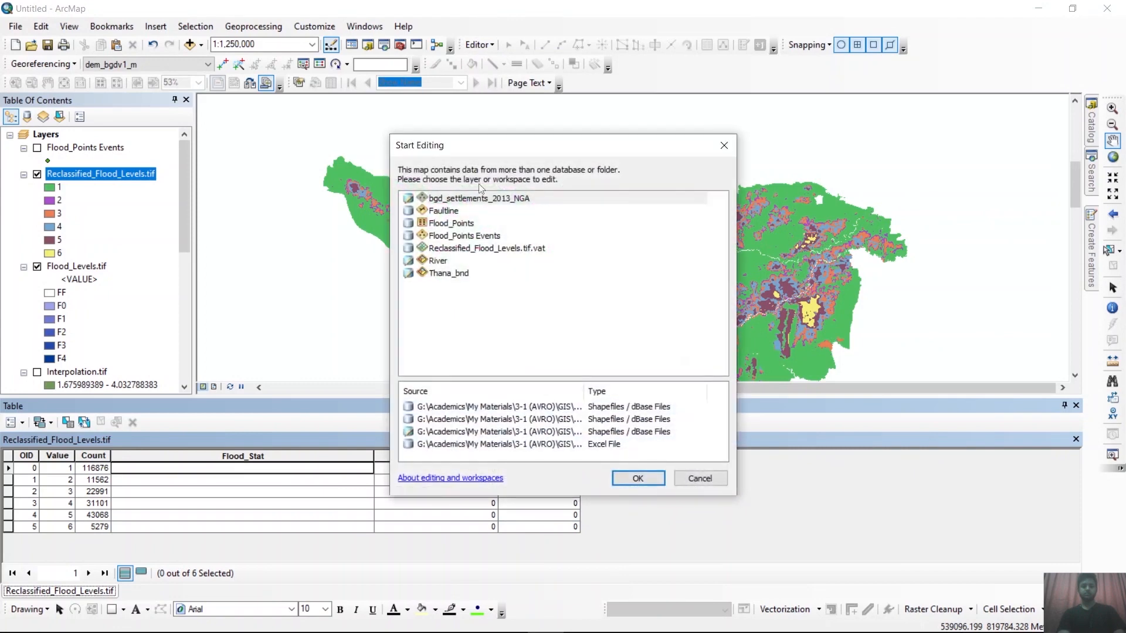
{"action": "left_click", "coordinate": [441, 215]}
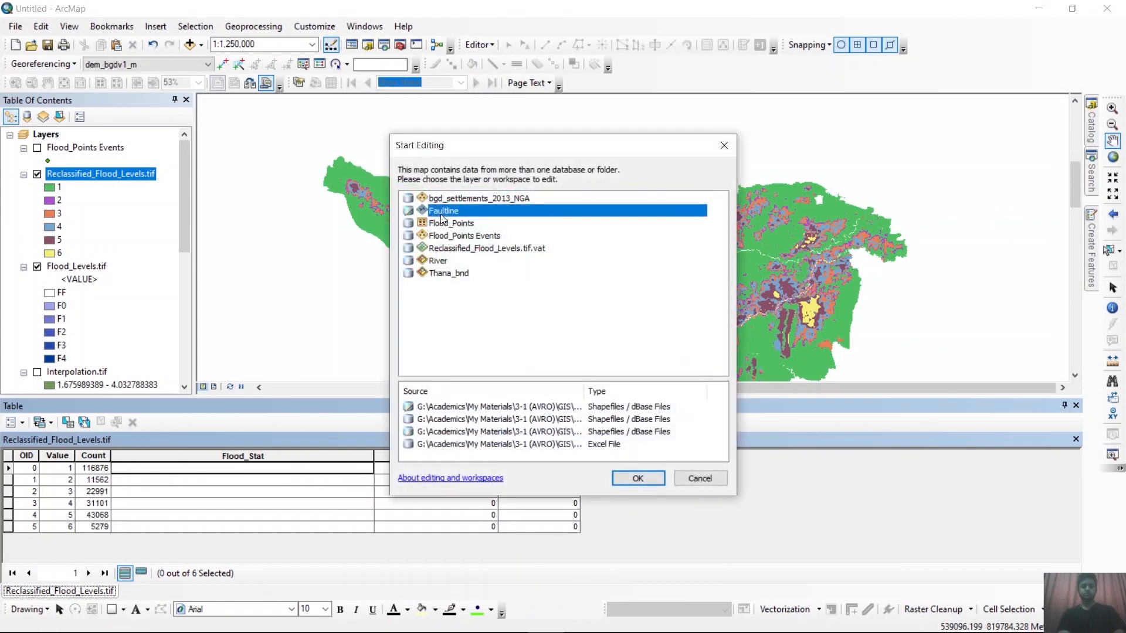
{"action": "left_click", "coordinate": [461, 253]}
{"action": "left_click", "coordinate": [633, 482]}
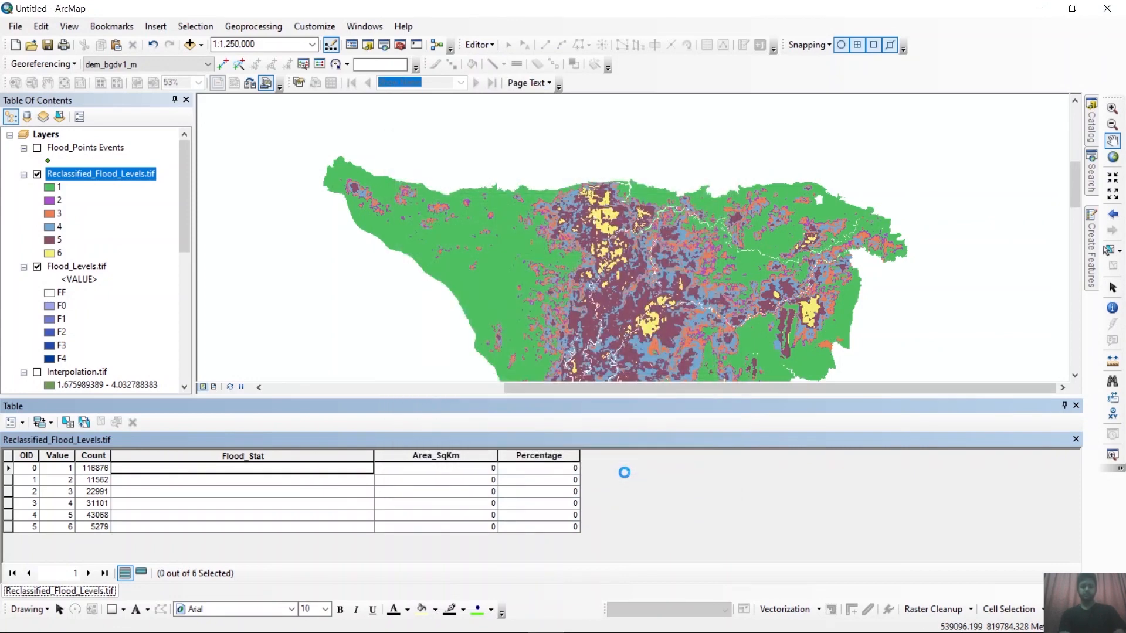
{"action": "left_click", "coordinate": [643, 486]}
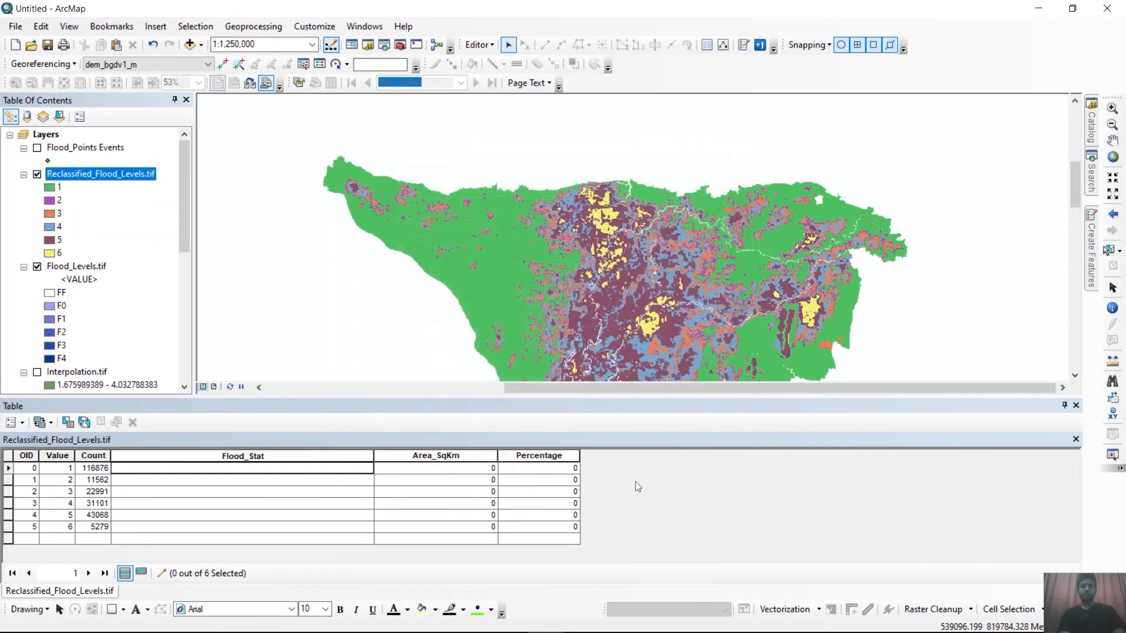
Step: Enter FF, F0 and F1 in the Flood_Stat field for the rows with values 1, 2 and 3
{"action": "left_click", "coordinate": [294, 469]}
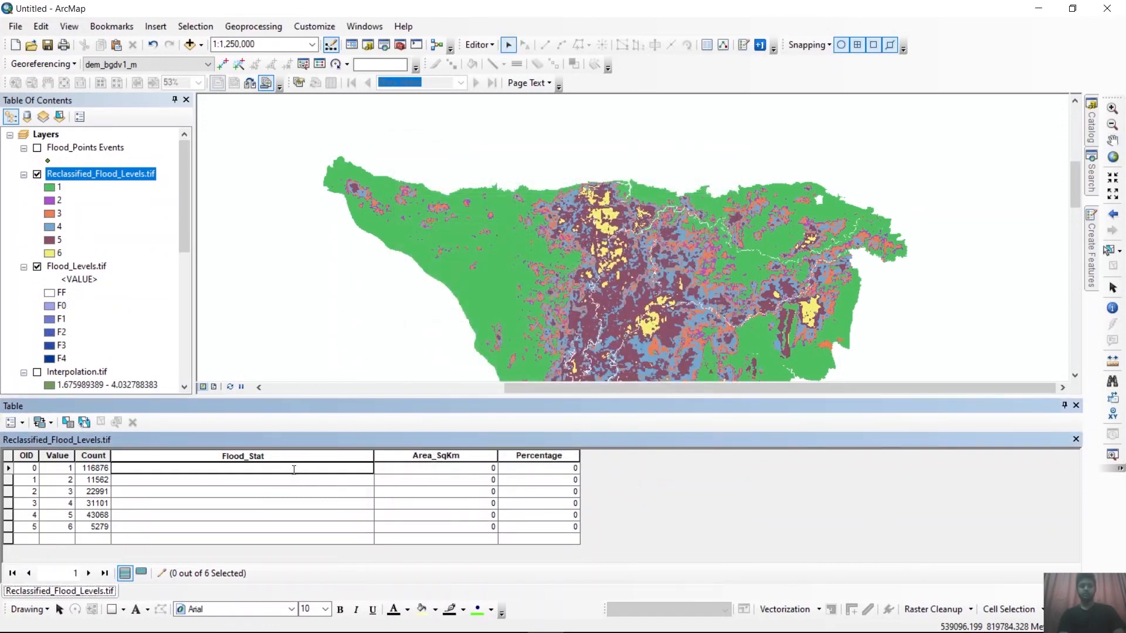
{"action": "type", "text": "FF"}
{"action": "left_click", "coordinate": [260, 479]}
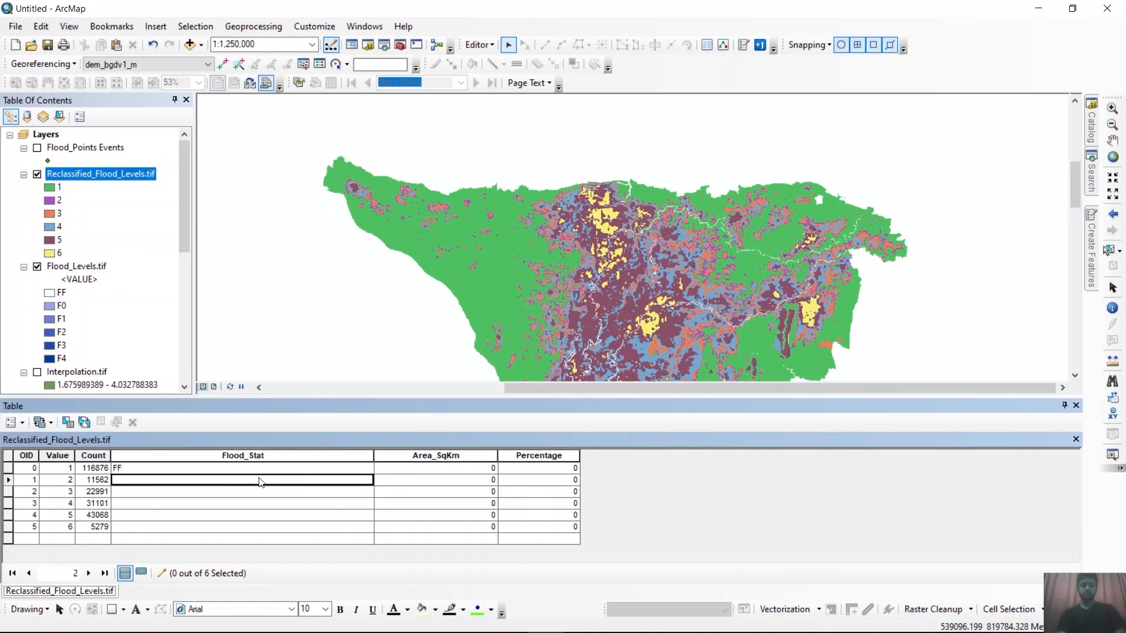
{"action": "type", "text": "F0"}
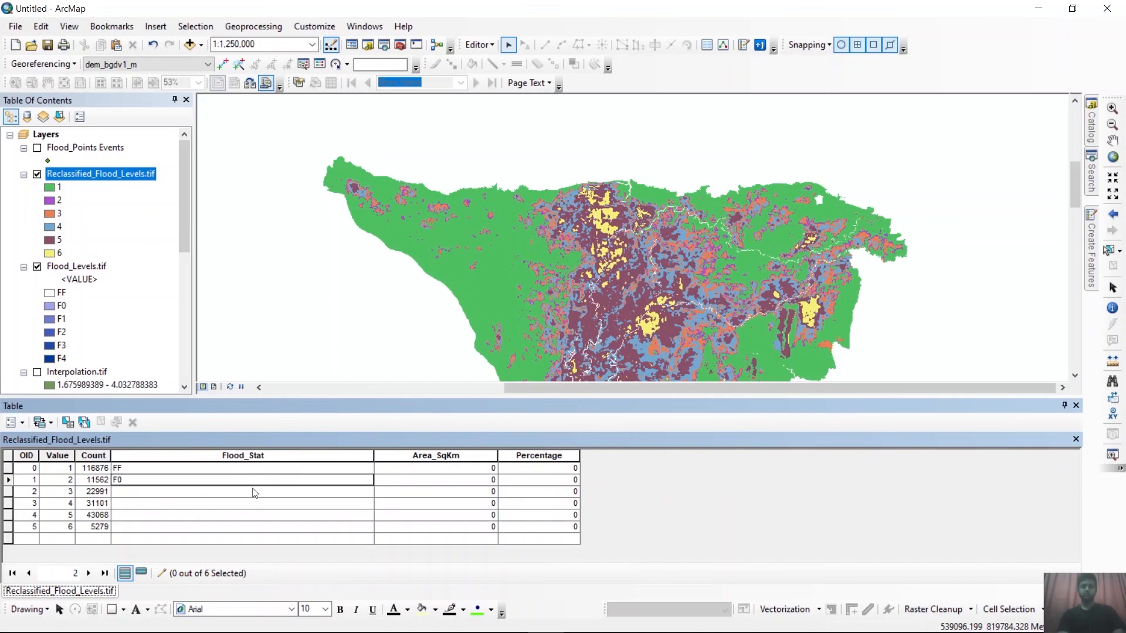
{"action": "left_click", "coordinate": [255, 493]}
{"action": "type", "text": "F1"}
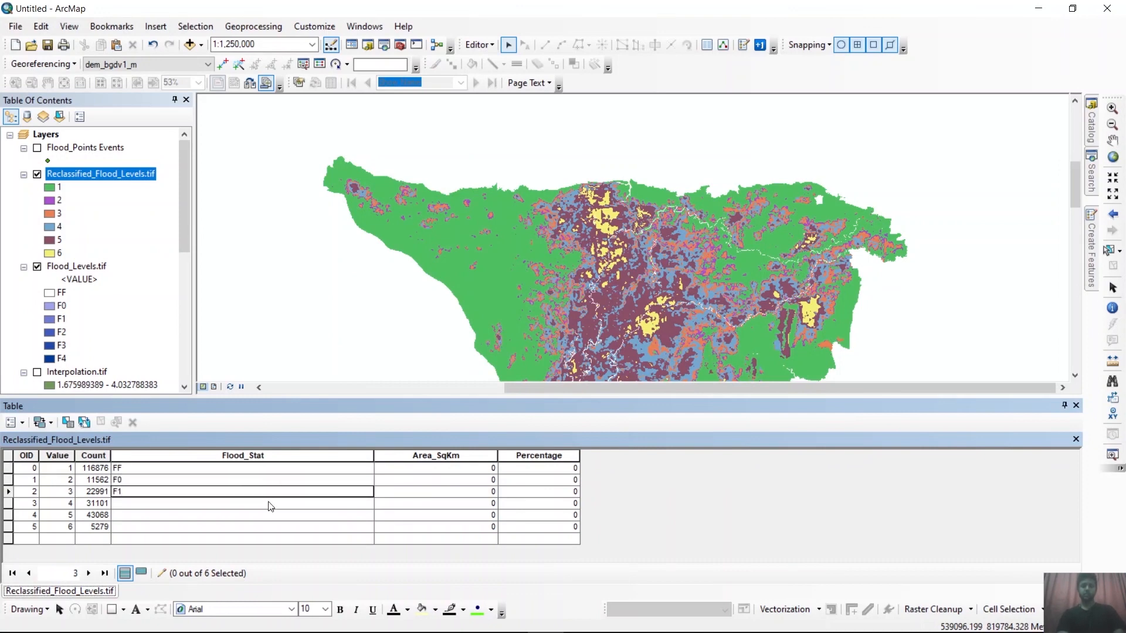
Step: Enter F2, F3 and F4 in the Flood_Stat field for the rows with values 4, 5 and 6
{"action": "left_click", "coordinate": [270, 505]}
{"action": "type", "text": "F"}
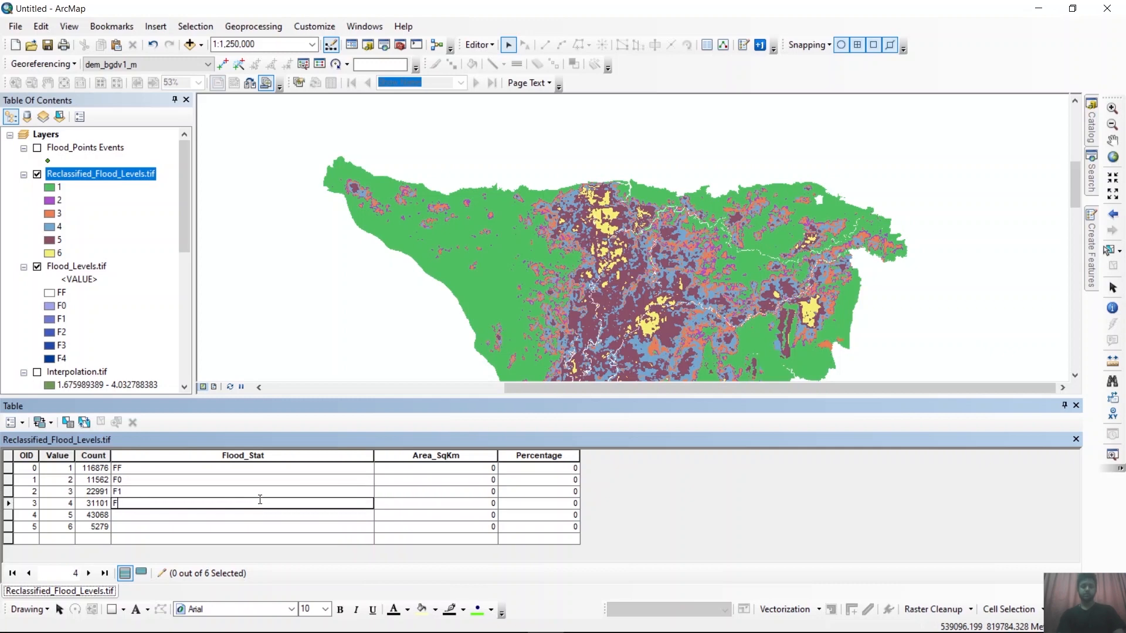
{"action": "type", "text": "12"}
{"action": "left_click", "coordinate": [260, 522]}
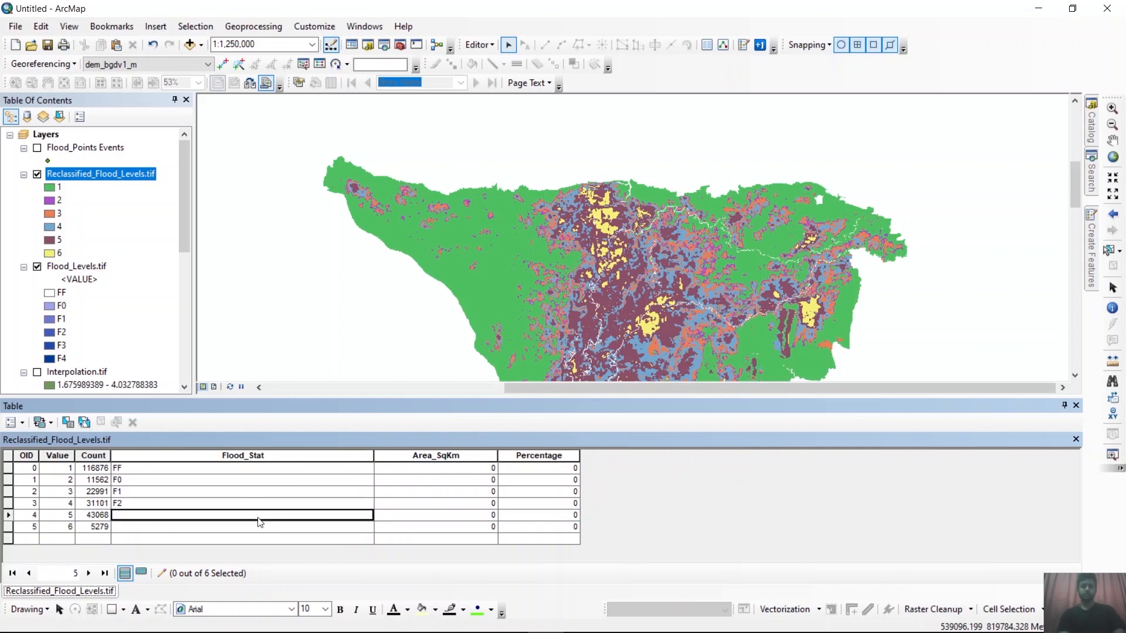
{"action": "type", "text": "F3"}
{"action": "left_click", "coordinate": [260, 530]}
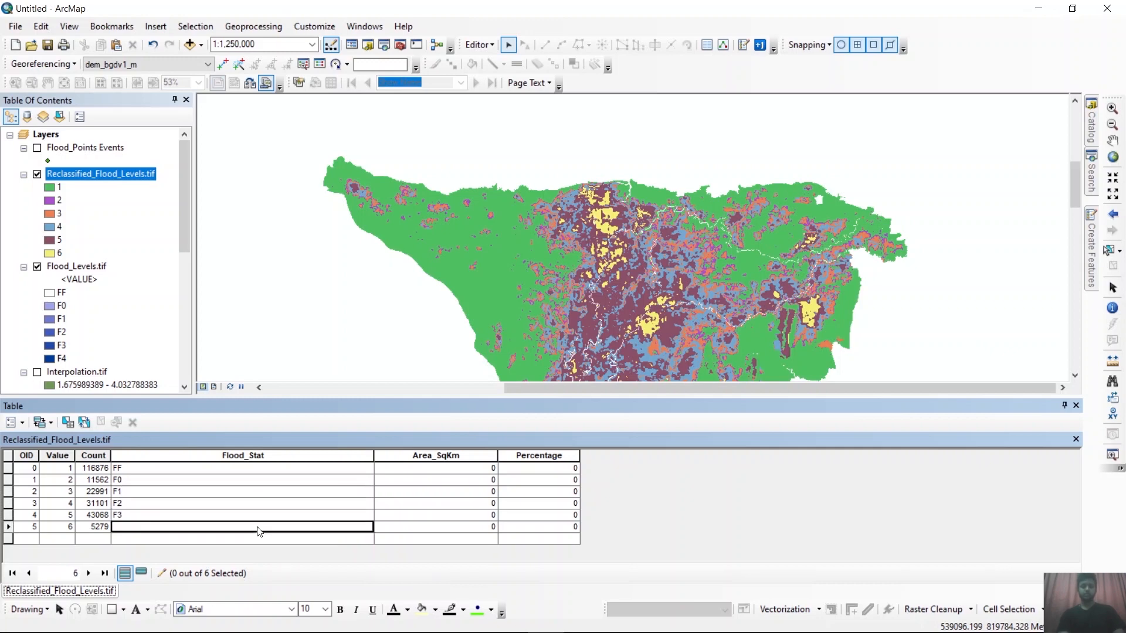
{"action": "type", "text": "F4"}
Step: Check the cell size of Reclassified_Flood_Levels.tif in the source information of its layer properties
{"action": "left_click", "coordinate": [480, 493]}
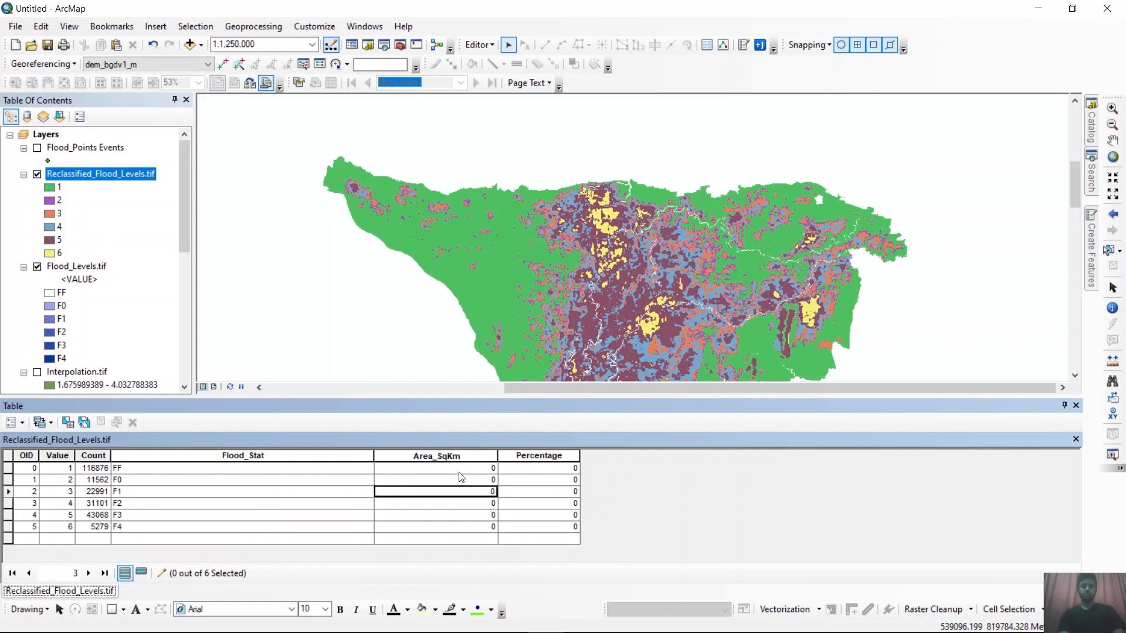
{"action": "left_click", "coordinate": [462, 469]}
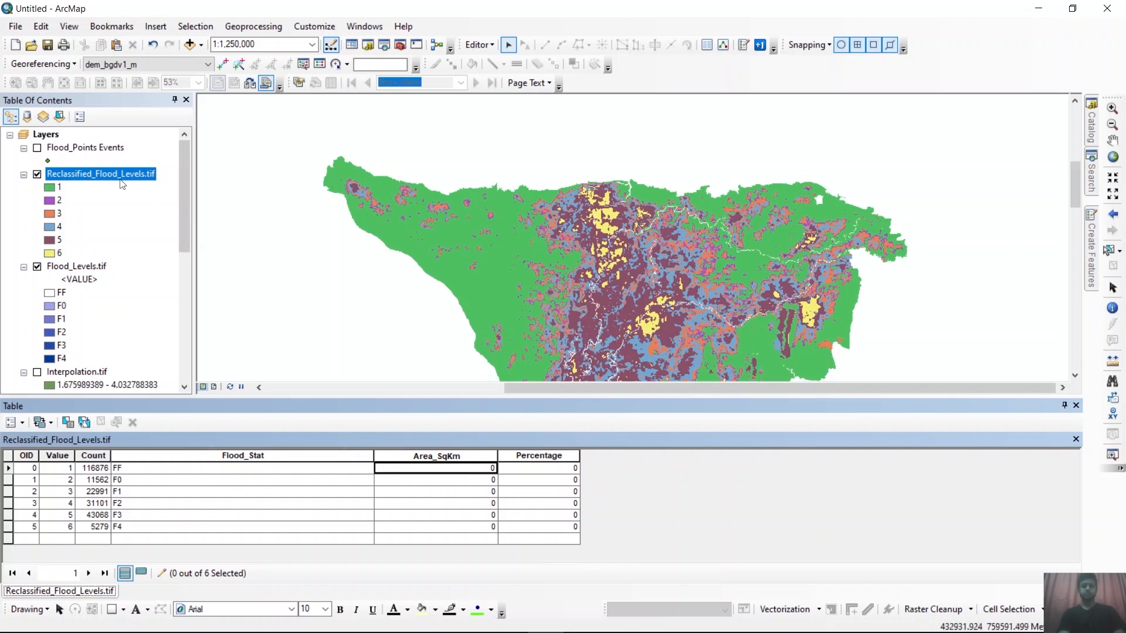
{"action": "right_click", "coordinate": [122, 184]}
{"action": "left_click", "coordinate": [168, 388]}
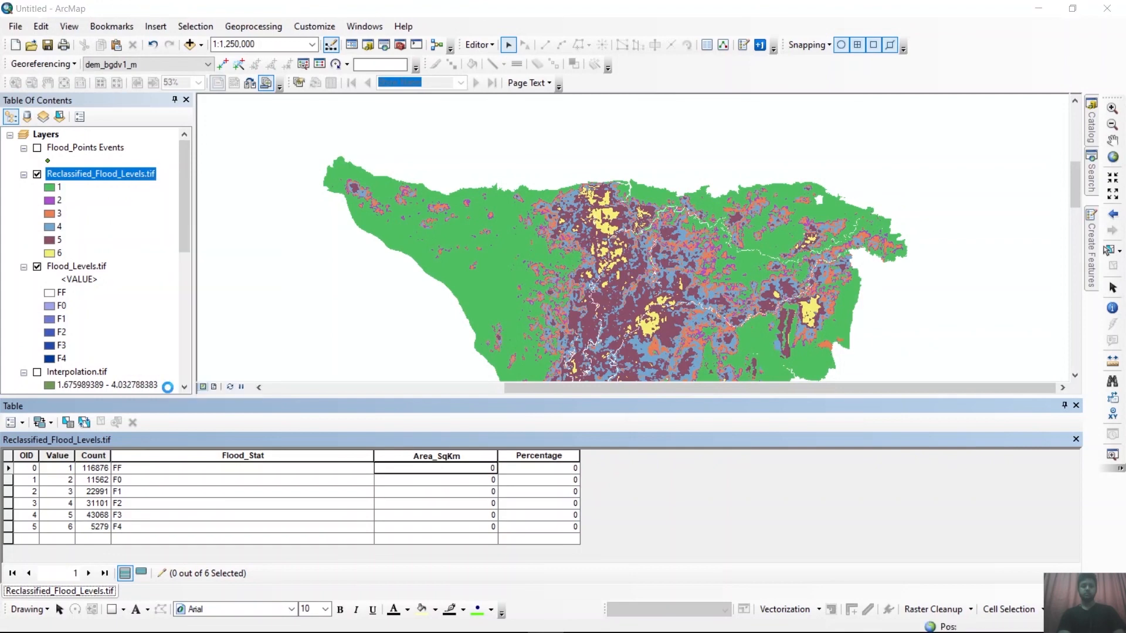
{"action": "left_click", "coordinate": [392, 153]}
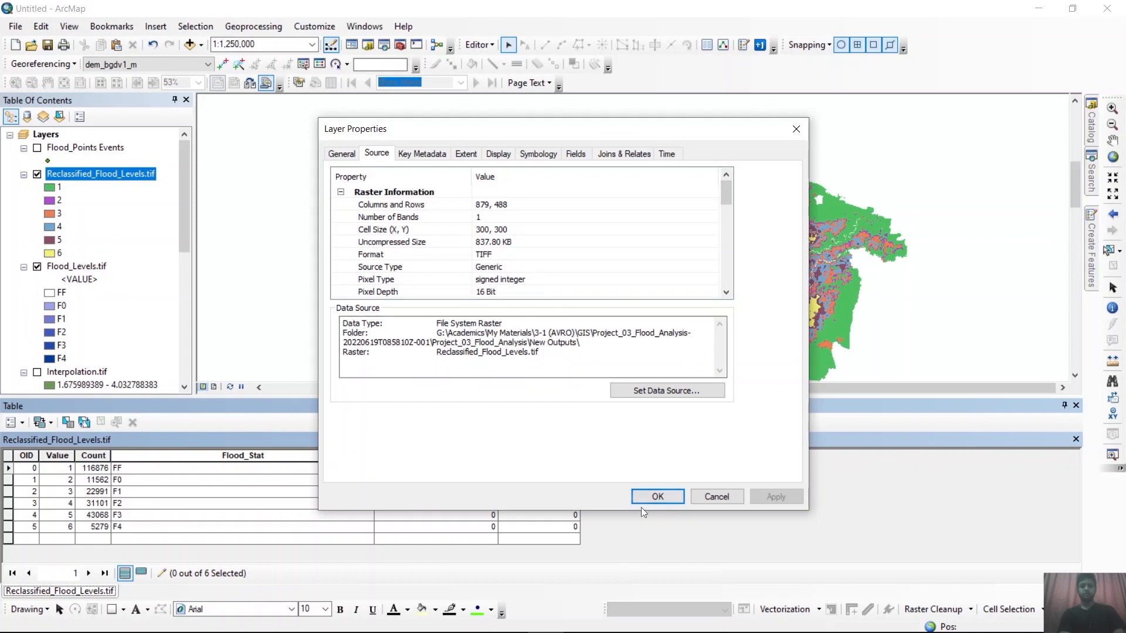
{"action": "left_click", "coordinate": [659, 497]}
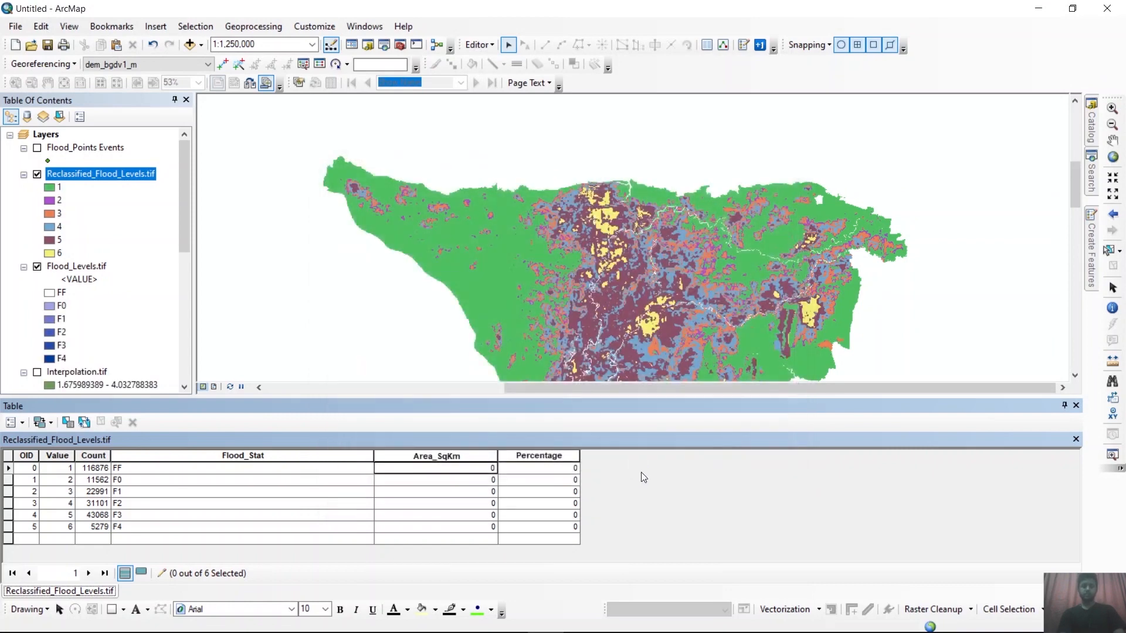
Step: Calculate the Area_SqKm field as [Count]*300*300/1000/1000 and narrow the Flood_Stat column
{"action": "left_click", "coordinate": [441, 457]}
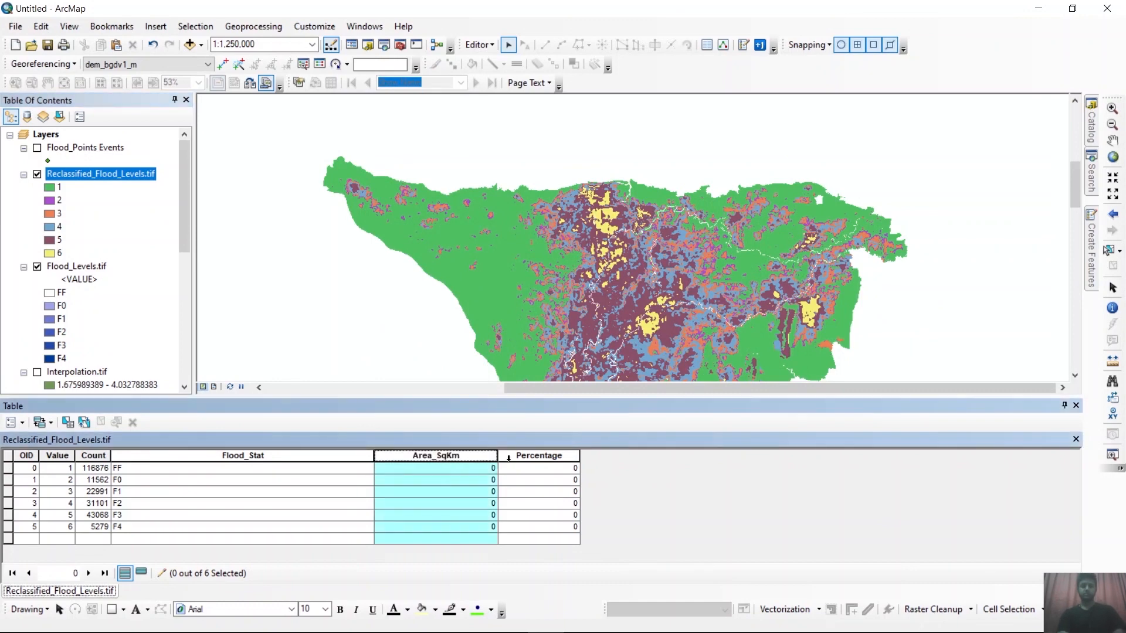
{"action": "right_click", "coordinate": [488, 456]}
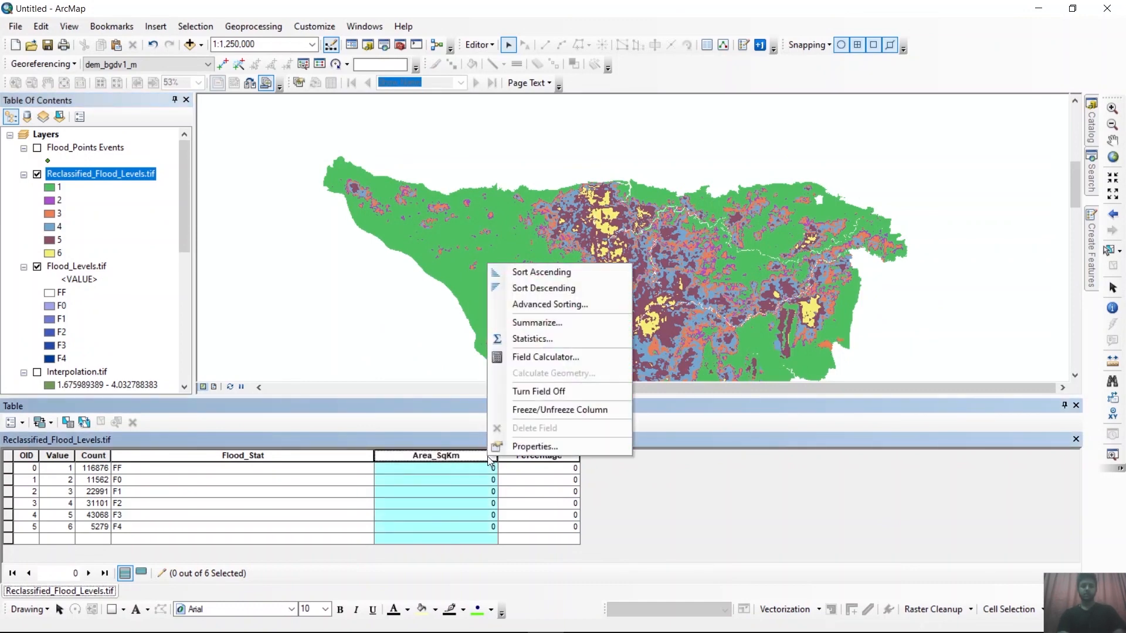
{"action": "left_click", "coordinate": [542, 357]}
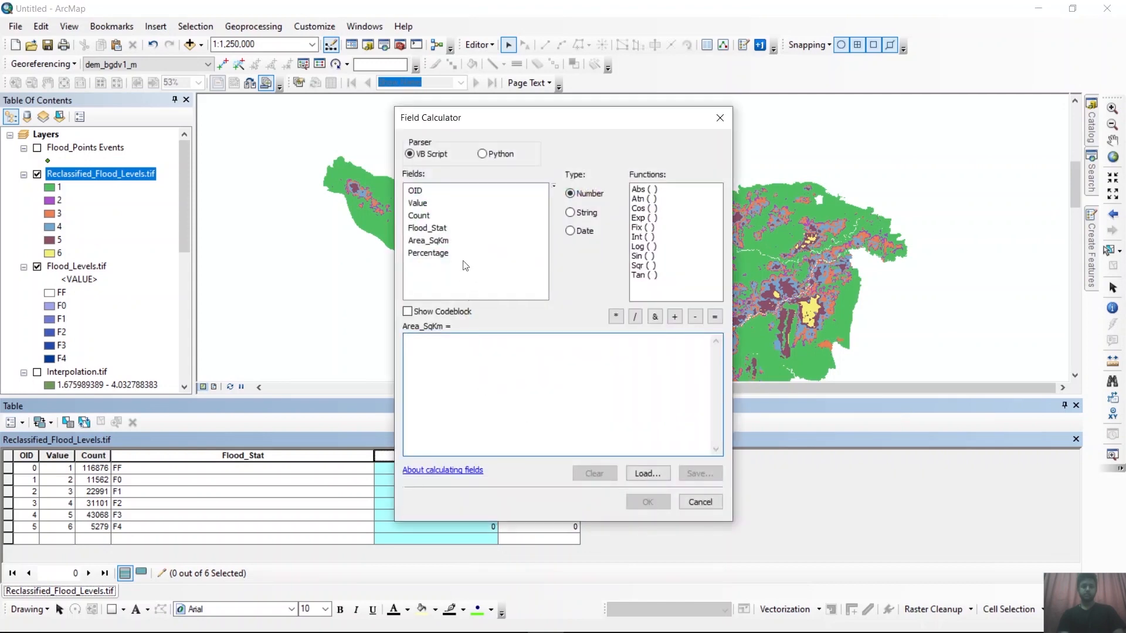
{"action": "double_click", "coordinate": [420, 216]}
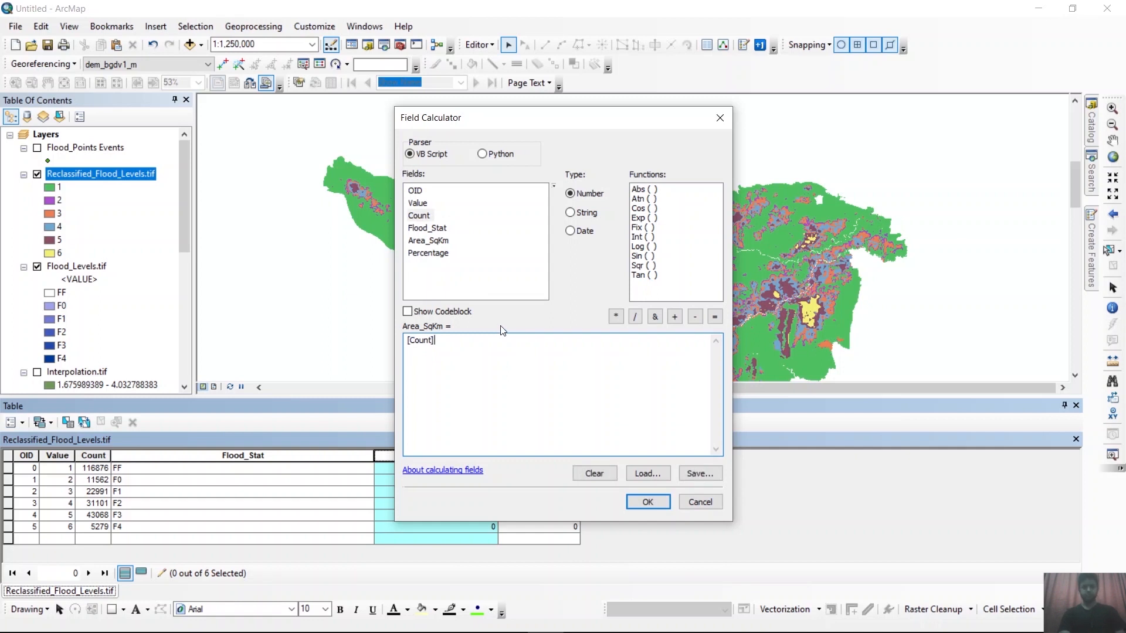
{"action": "type", "text": "*30030"}
{"action": "key", "text": "BackSpace"}
{"action": "key", "text": "BackSpace"}
{"action": "key", "text": "BackSpace"}
{"action": "type", "text": "*300/"}
{"action": "type", "text": "1000/1000"}
{"action": "left_click", "coordinate": [651, 502]}
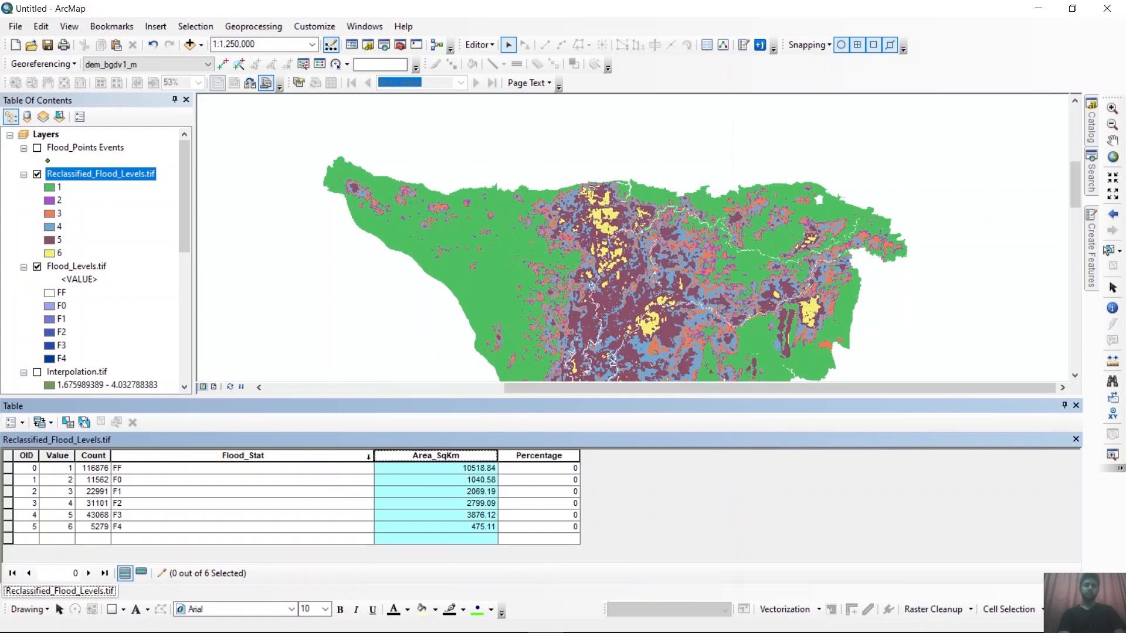
{"action": "left_click_drag", "start_coordinate": [375, 455], "coordinate": [258, 451]}
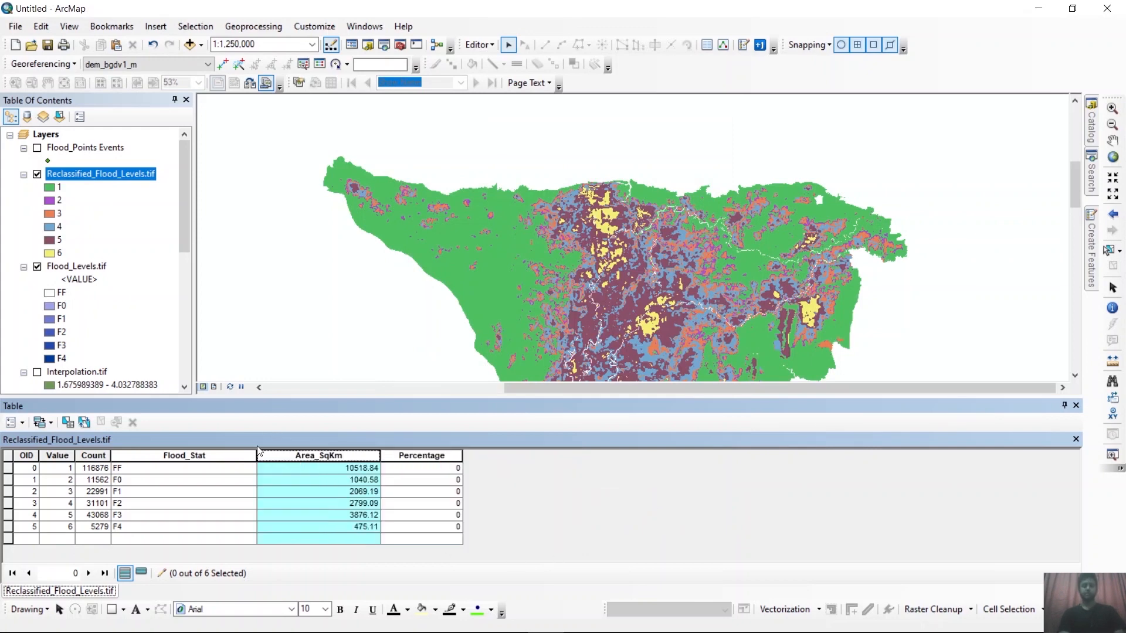
Step: Check the sum of the Area_SqKm field in its statistics
{"action": "left_click", "coordinate": [352, 469]}
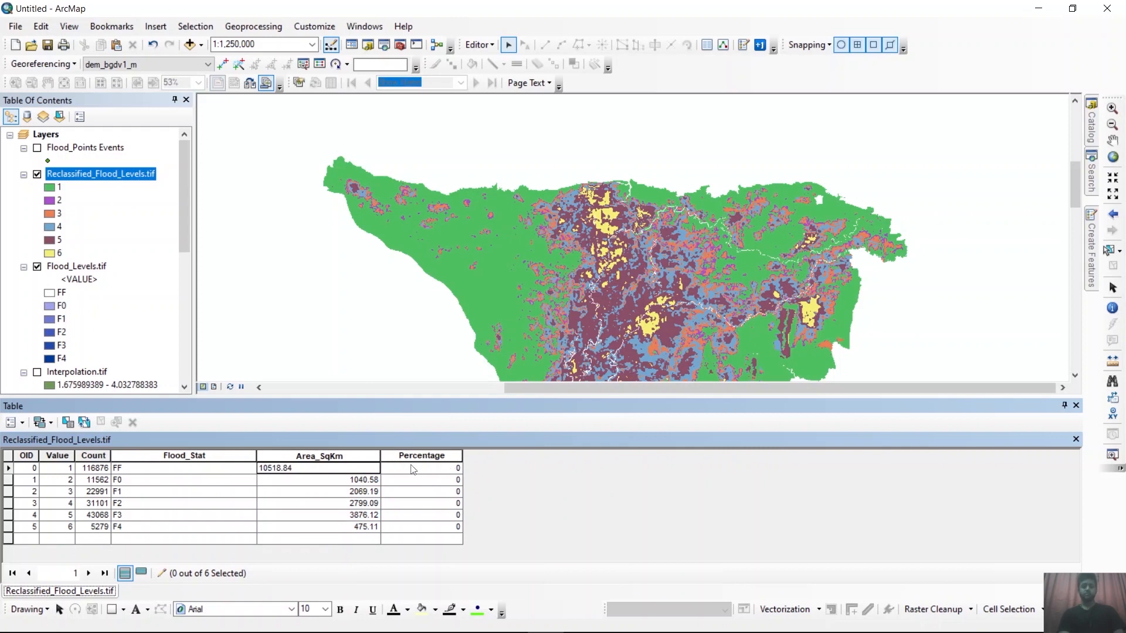
{"action": "left_click", "coordinate": [427, 458]}
{"action": "left_click", "coordinate": [339, 456]}
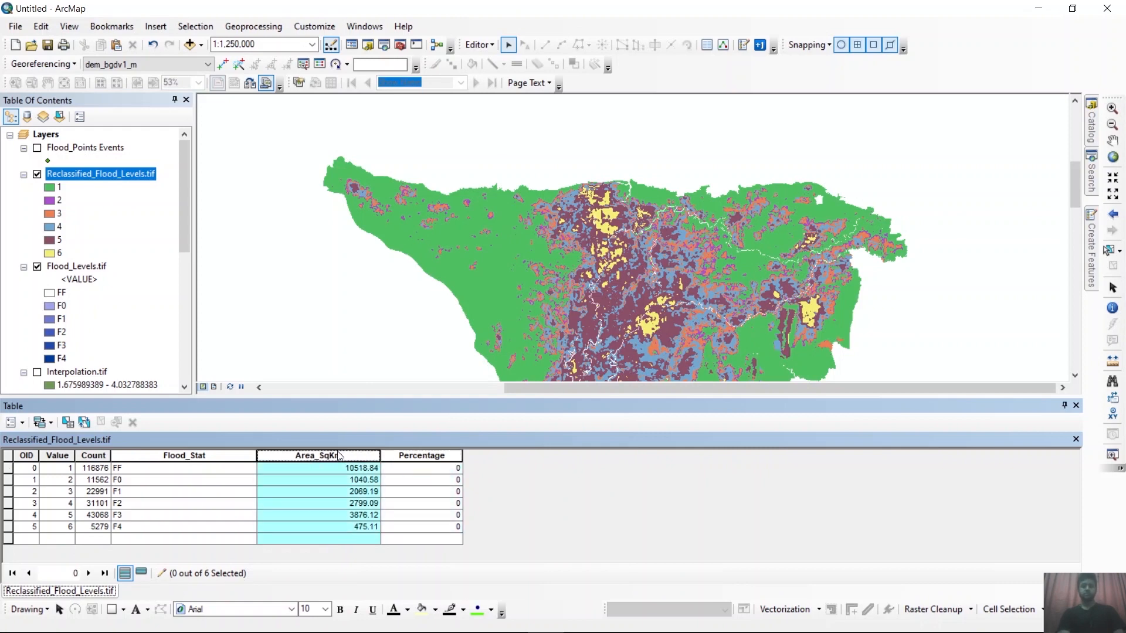
{"action": "right_click", "coordinate": [339, 456]}
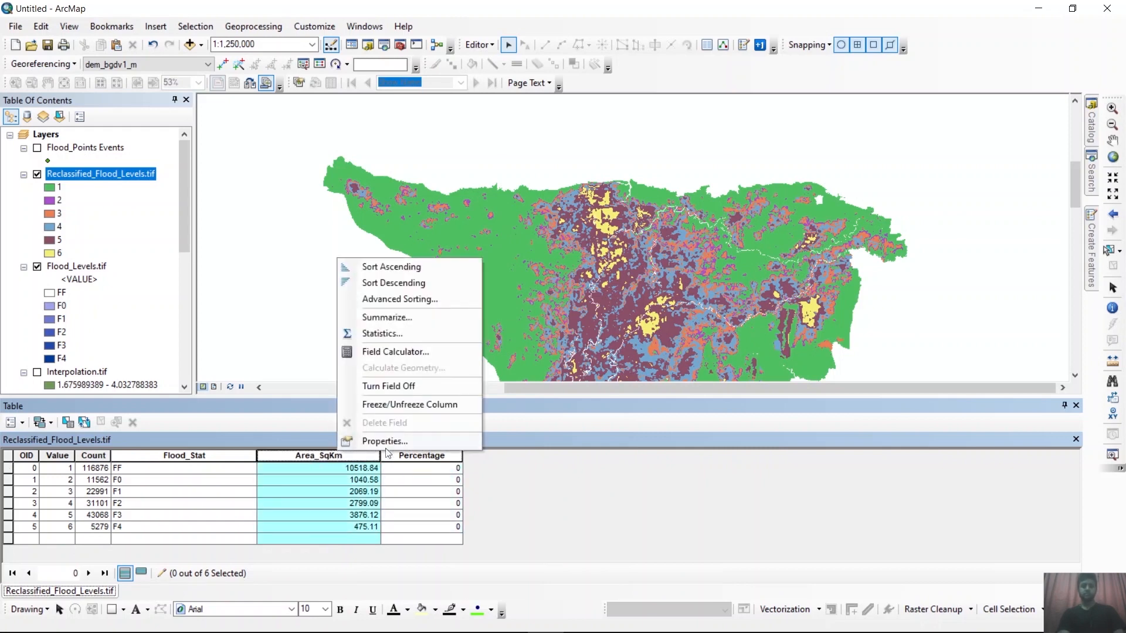
{"action": "left_click", "coordinate": [394, 334]}
{"action": "left_click_drag", "start_coordinate": [414, 327], "coordinate": [380, 330]}
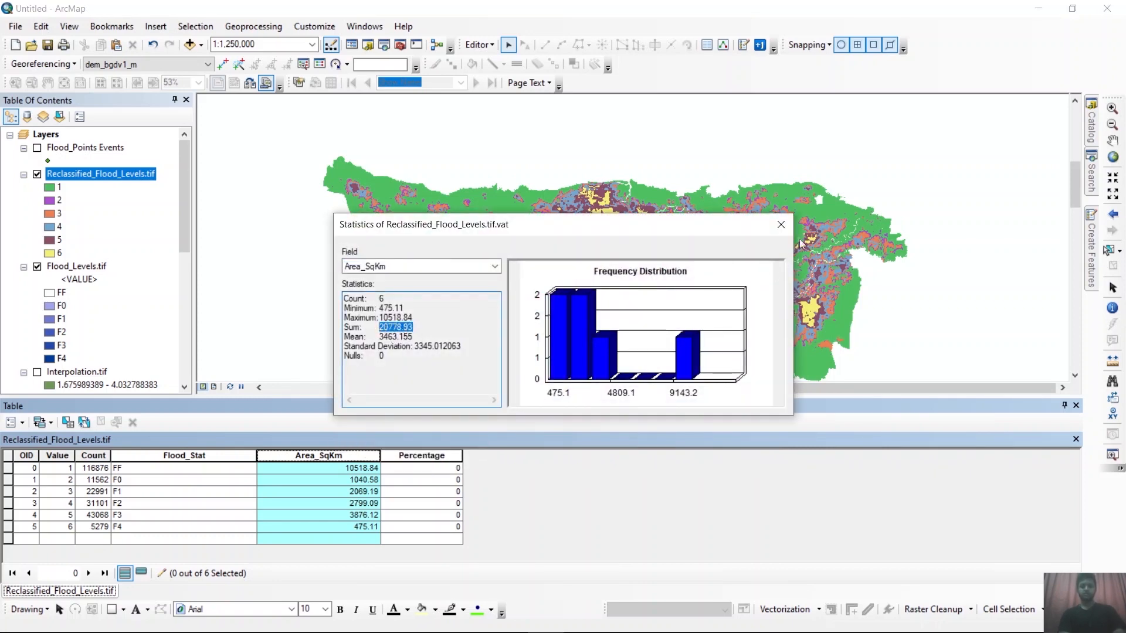
{"action": "left_click", "coordinate": [780, 224]}
Step: Calculate the Percentage field as [Area_SqKm]/20778.93*100, replacing the previous expression
{"action": "left_click", "coordinate": [434, 456]}
{"action": "right_click", "coordinate": [434, 456]}
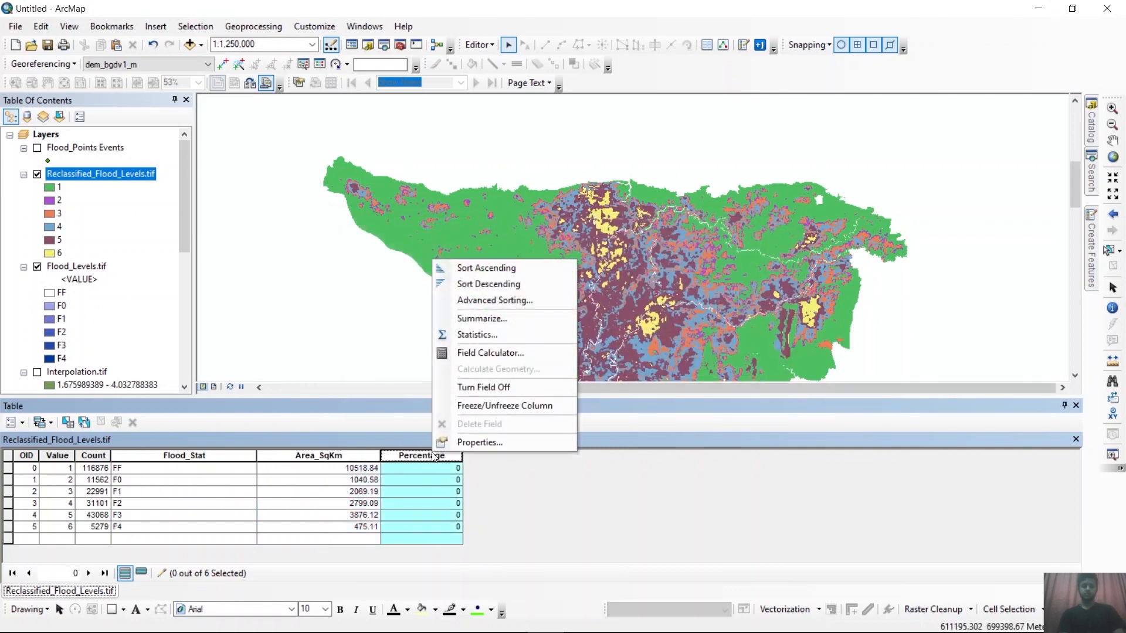
{"action": "left_click", "coordinate": [491, 350]}
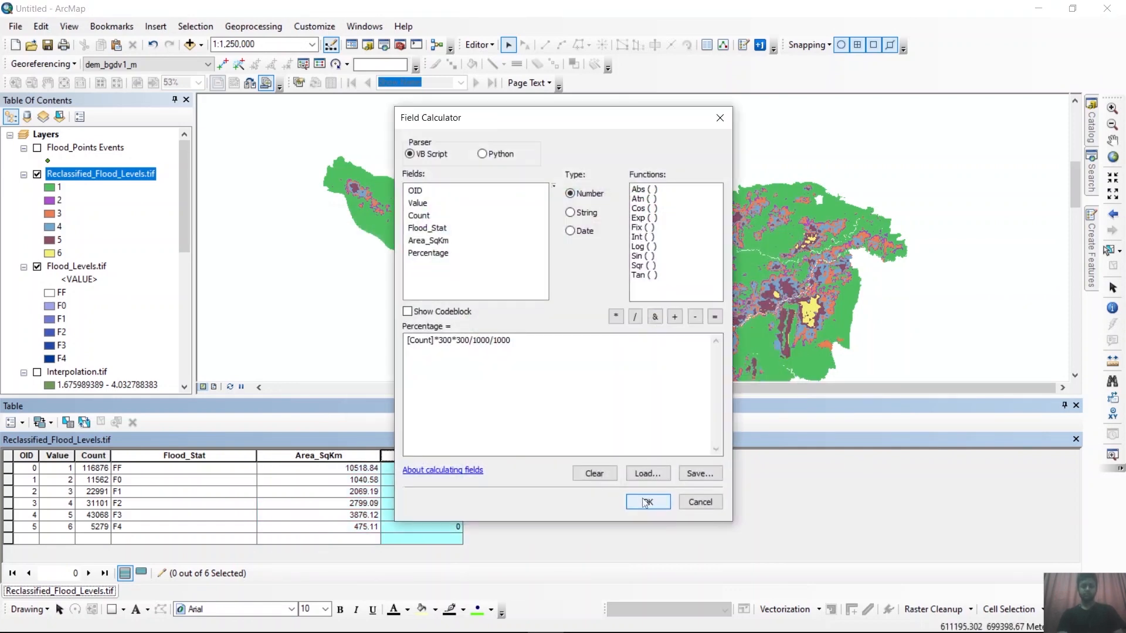
{"action": "left_click_drag", "start_coordinate": [573, 339], "coordinate": [297, 344]}
{"action": "key", "text": "Delete"}
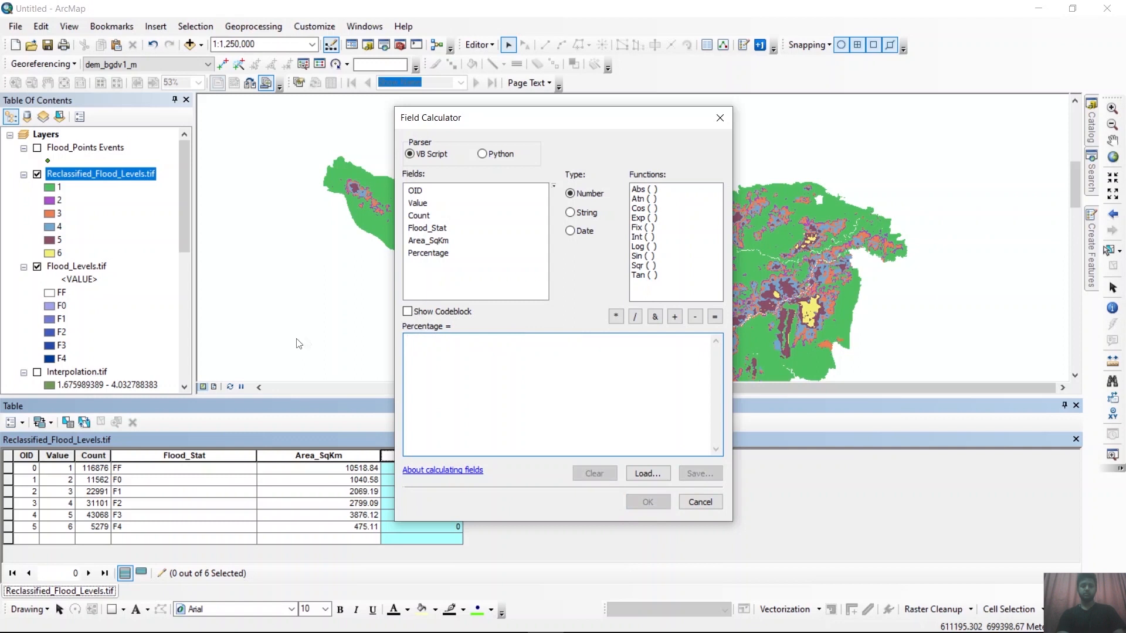
{"action": "double_click", "coordinate": [434, 240]}
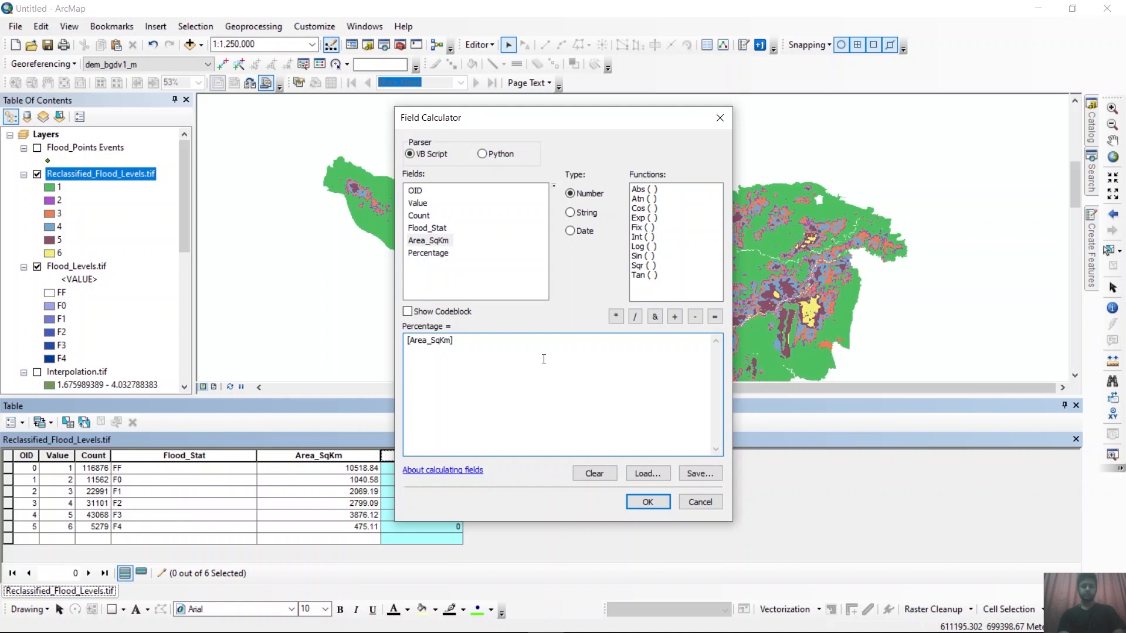
{"action": "type", "text": "/20778.93*100"}
{"action": "left_click", "coordinate": [642, 502]}
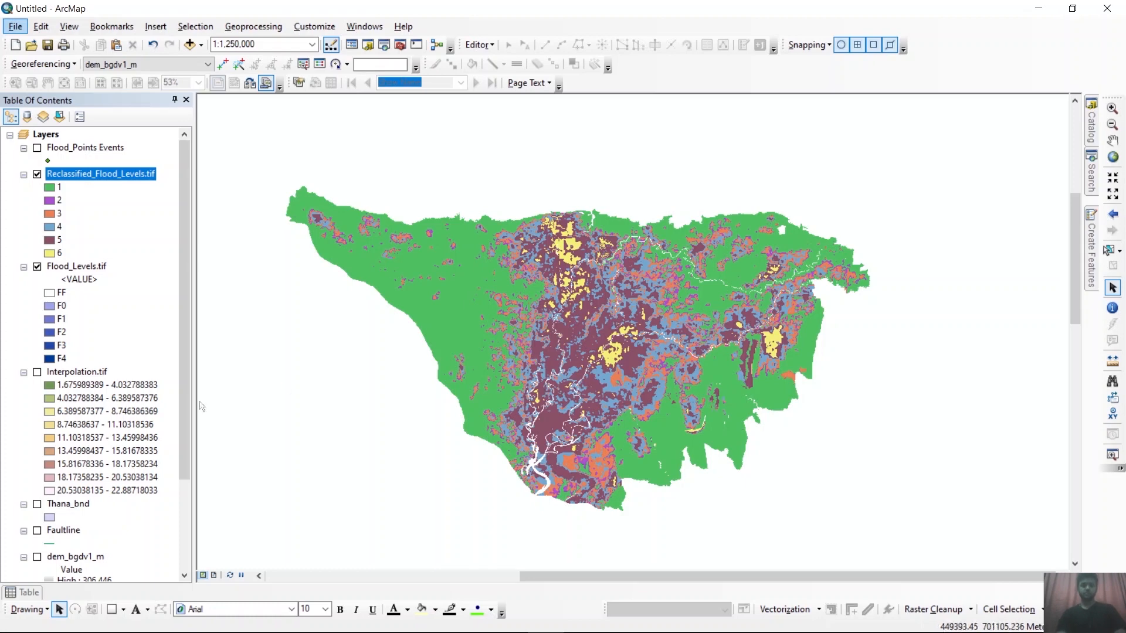
{"action": "scroll", "coordinate": [91, 397], "scroll_direction": "down", "scroll_amount": 3}
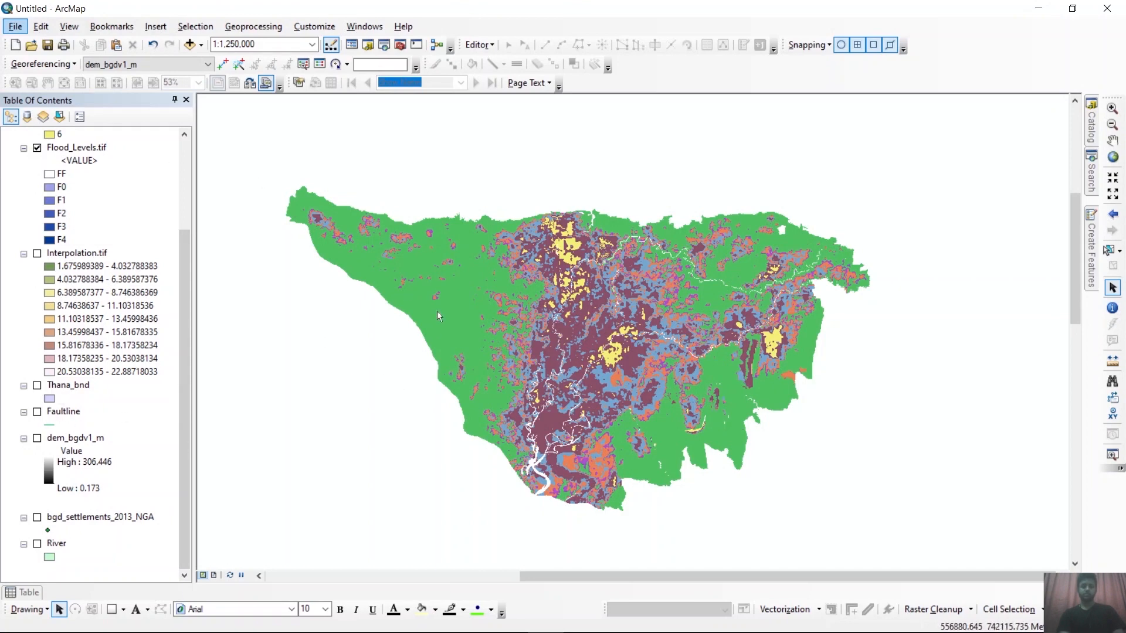
{"action": "scroll", "coordinate": [84, 268], "scroll_direction": "up", "scroll_amount": 3}
{"action": "scroll", "coordinate": [82, 211], "scroll_direction": "down", "scroll_amount": 3}
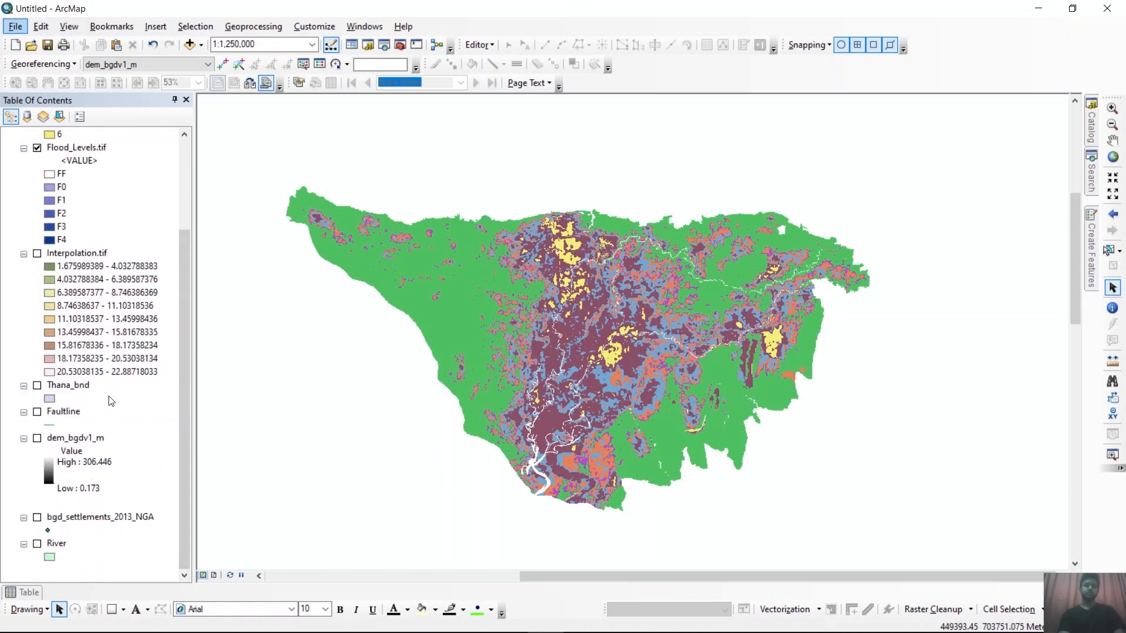
{"action": "scroll", "coordinate": [110, 396], "scroll_direction": "up", "scroll_amount": 3}
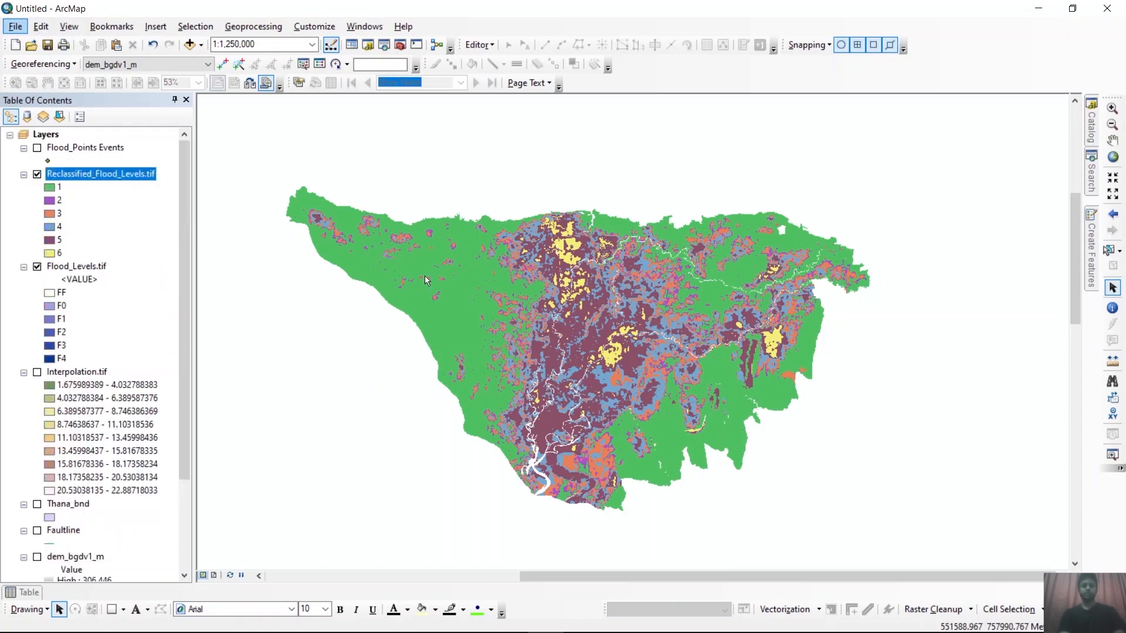
Step: Search for "Raster to polygon" and open the Raster to Polygon conversion tool
{"action": "left_click", "coordinate": [1093, 171]}
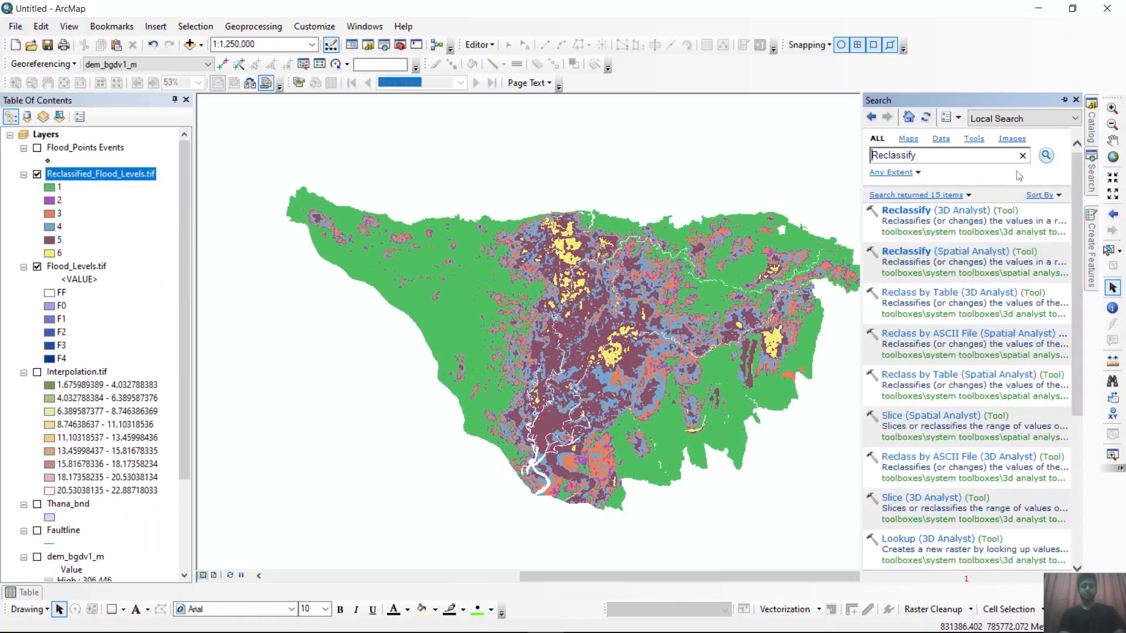
{"action": "key", "text": "ctrl+a"}
{"action": "key", "text": "BackSpace"}
{"action": "type", "text": "Raster to polygon"}
{"action": "key", "text": "Return"}
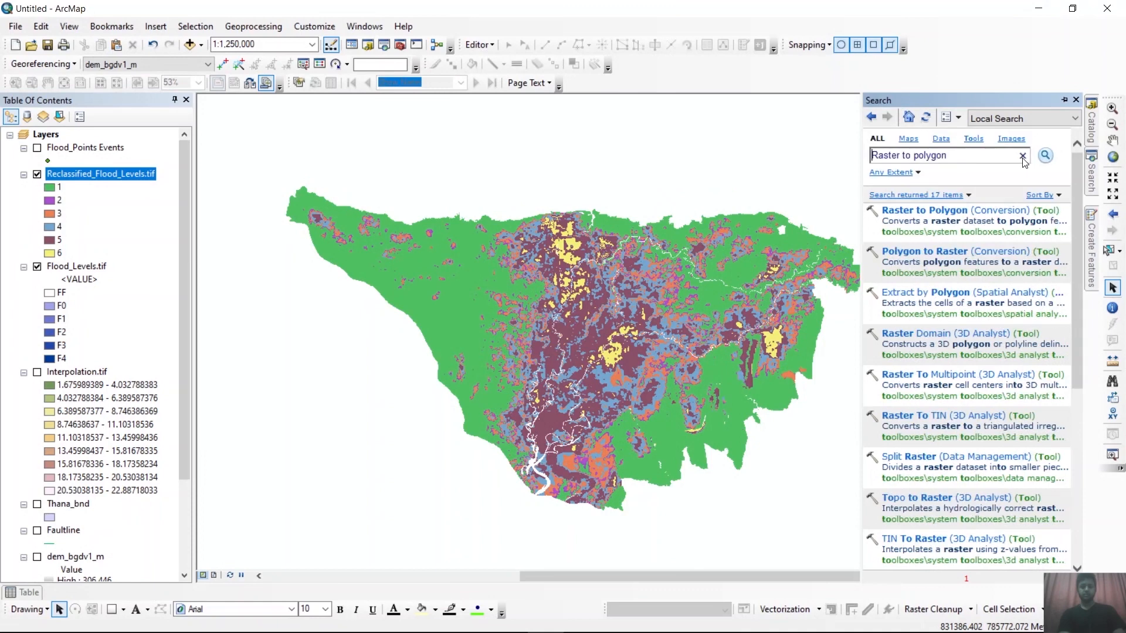
{"action": "left_click", "coordinate": [960, 211]}
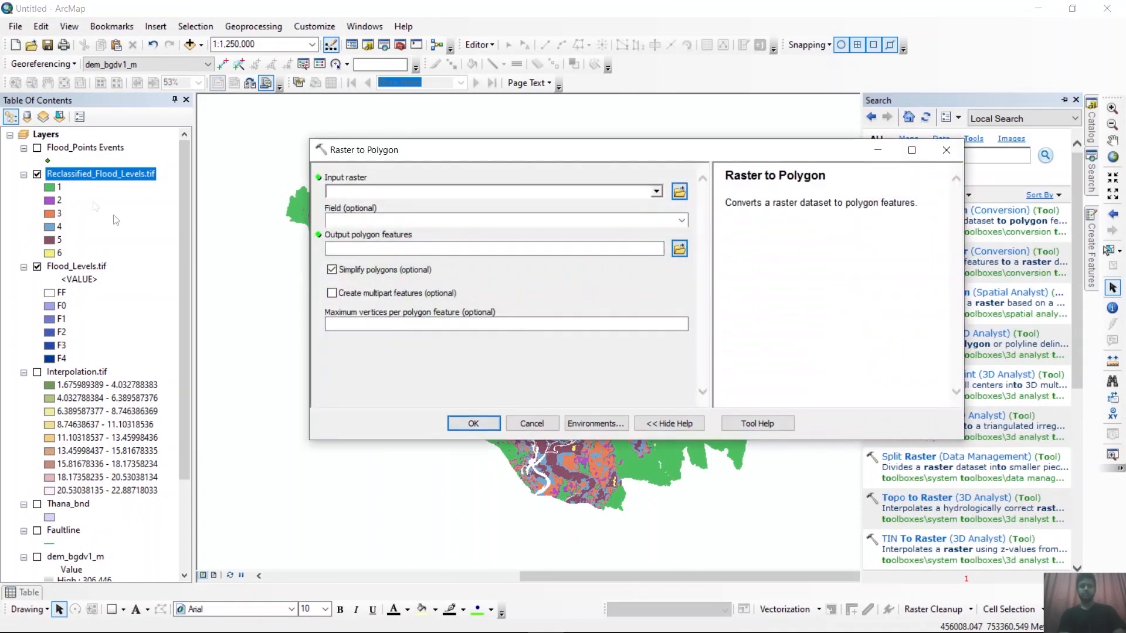
Step: Convert Reclassified_Flood_Levels.tif to simplified polygons using the Flood_Stat field, saving the output as Poly_Flood in the New Outputs folder
{"action": "left_click_drag", "start_coordinate": [116, 176], "coordinate": [420, 189]}
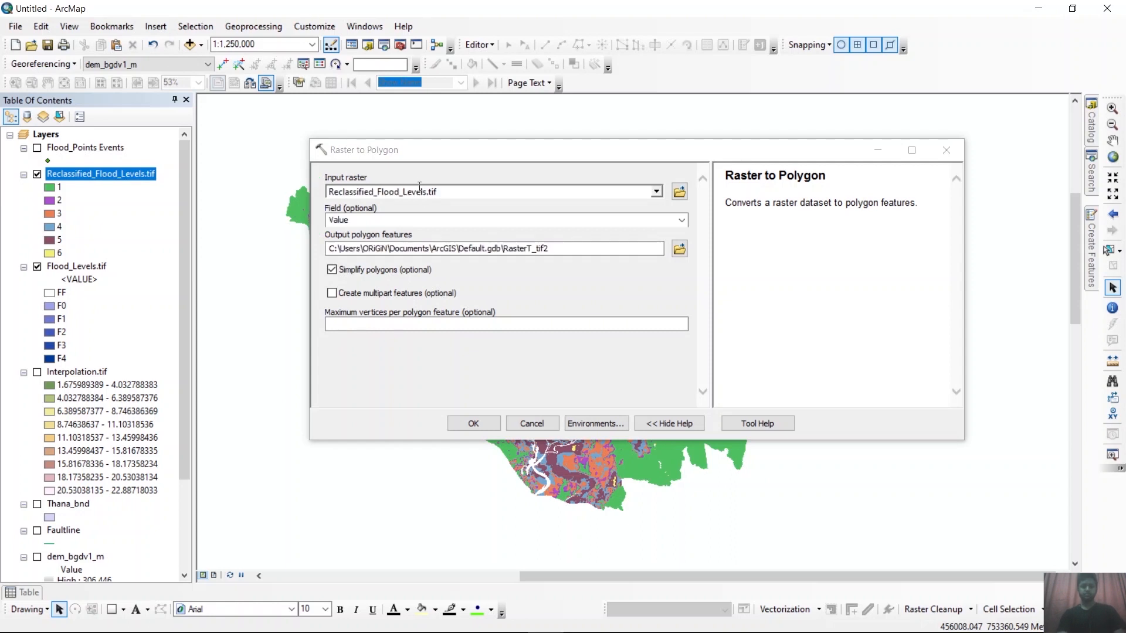
{"action": "left_click", "coordinate": [680, 219]}
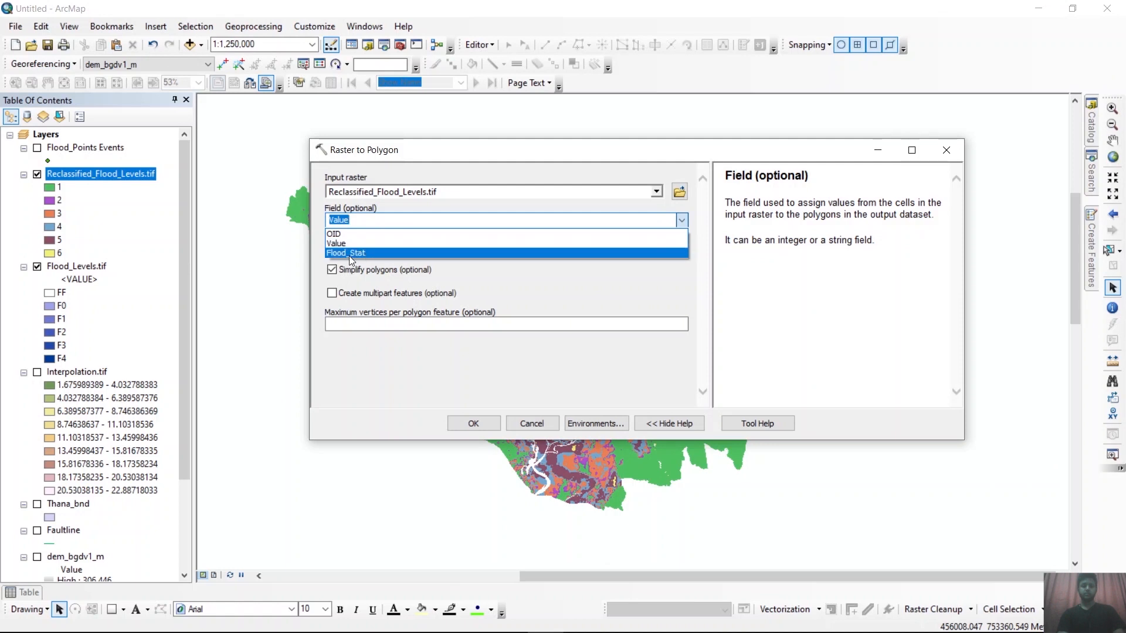
{"action": "left_click", "coordinate": [347, 253]}
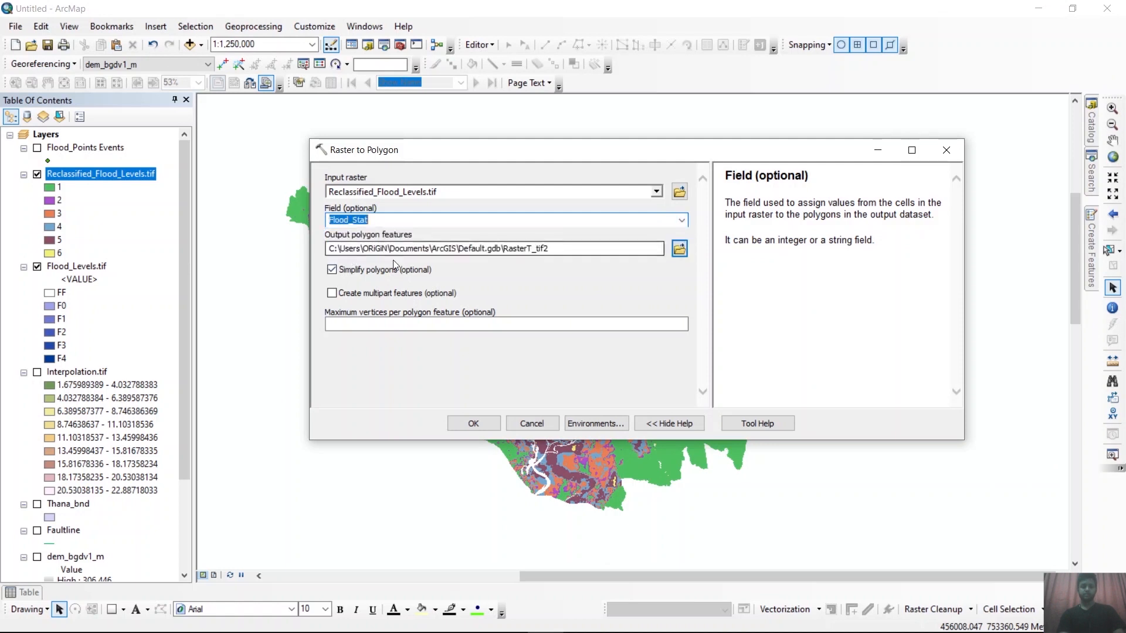
{"action": "left_click", "coordinate": [679, 248]}
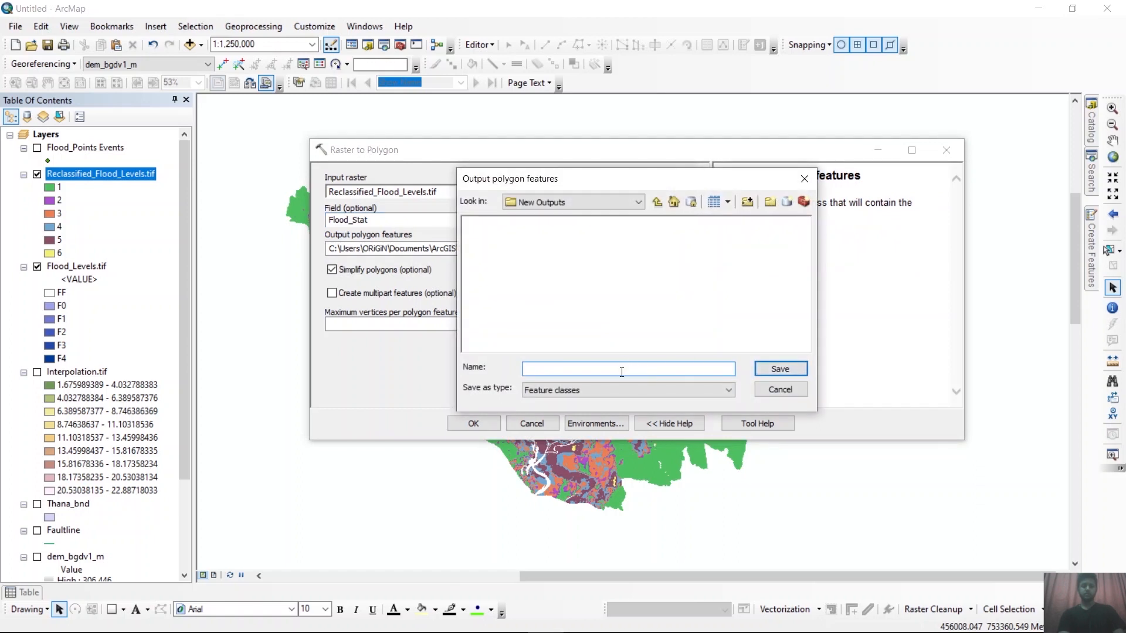
{"action": "type", "text": "Poly_Flood"}
{"action": "left_click", "coordinate": [780, 369]}
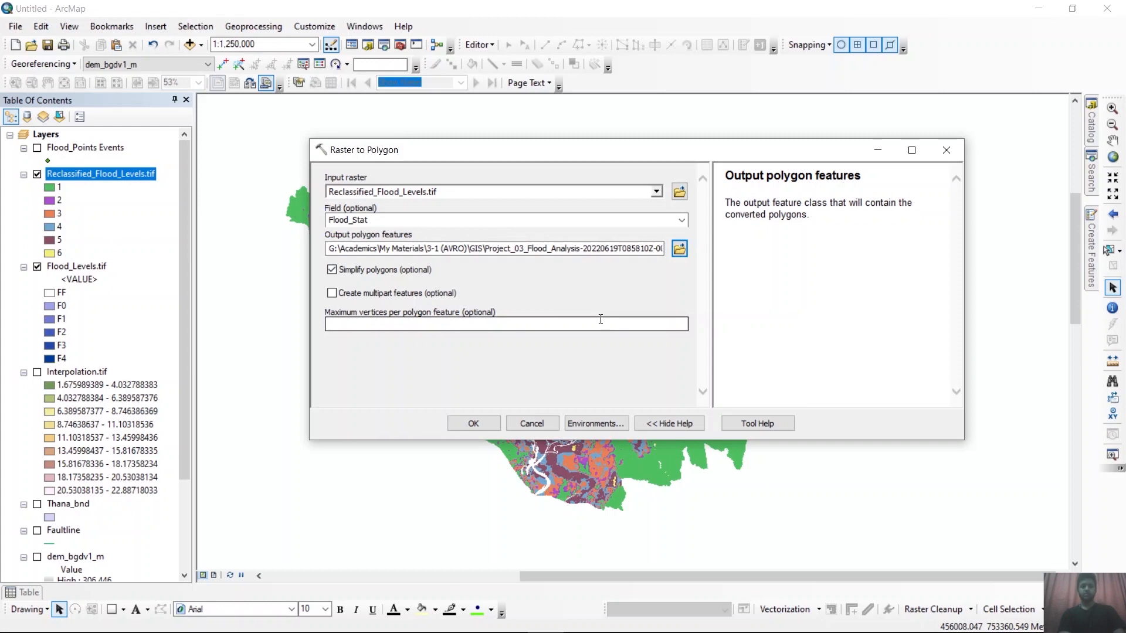
{"action": "left_click", "coordinate": [473, 423]}
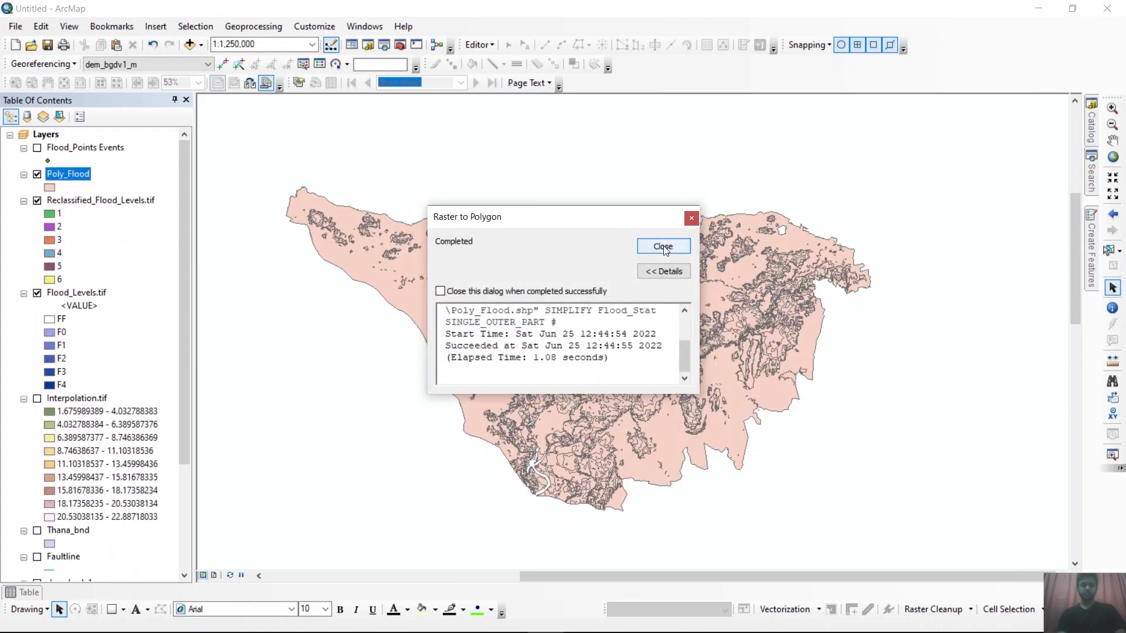
{"action": "left_click", "coordinate": [663, 247]}
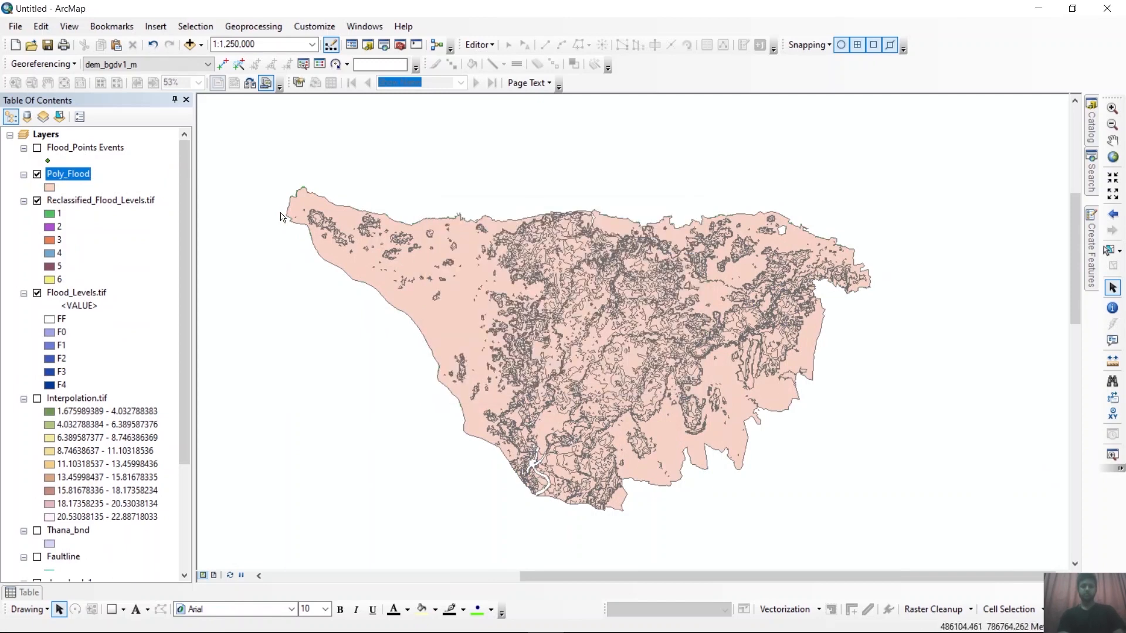
Step: Turn on the Thana_bnd layer and move it directly below Poly_Flood in the layer order
{"action": "scroll", "coordinate": [69, 446], "scroll_direction": "down", "scroll_amount": 4}
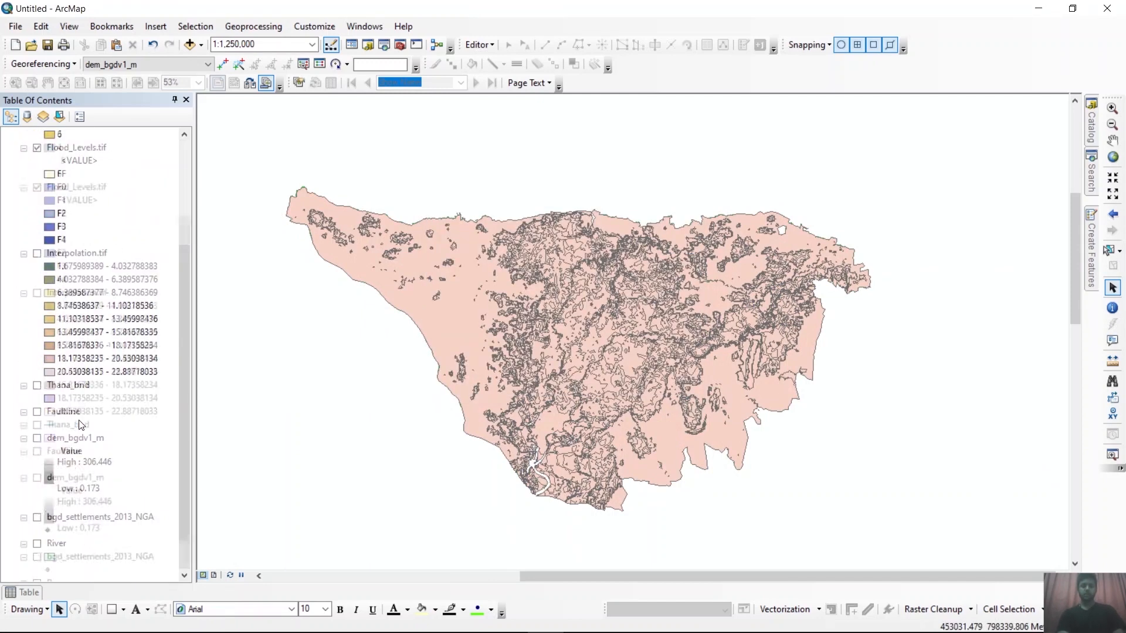
{"action": "scroll", "coordinate": [68, 446], "scroll_direction": "up", "scroll_amount": 4}
{"action": "left_click", "coordinate": [38, 531]}
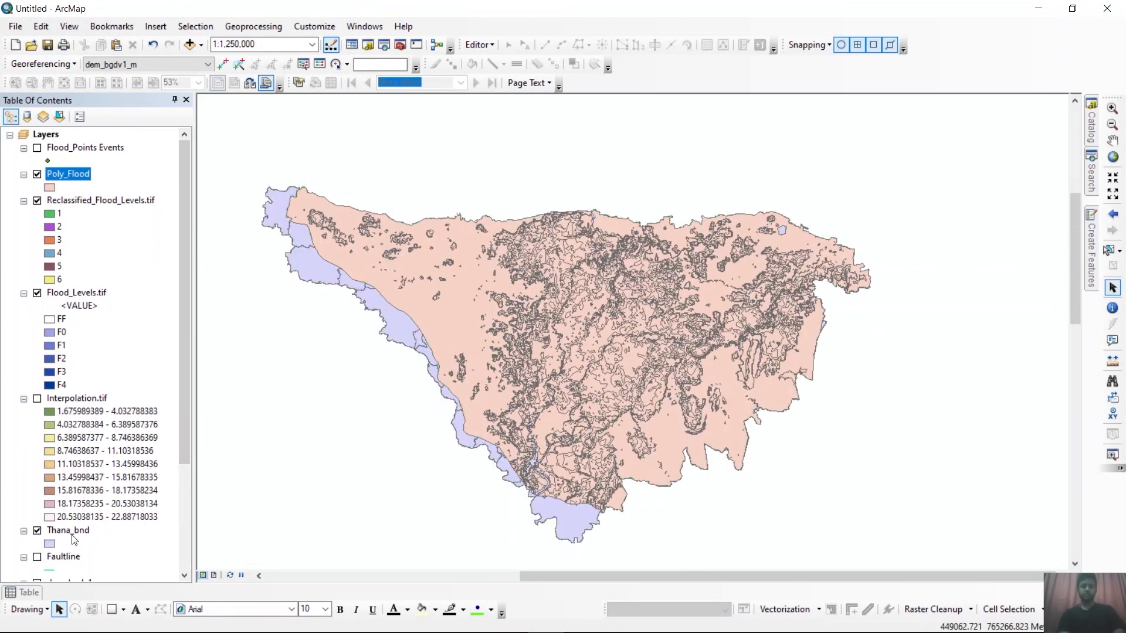
{"action": "left_click_drag", "start_coordinate": [68, 531], "coordinate": [84, 199]}
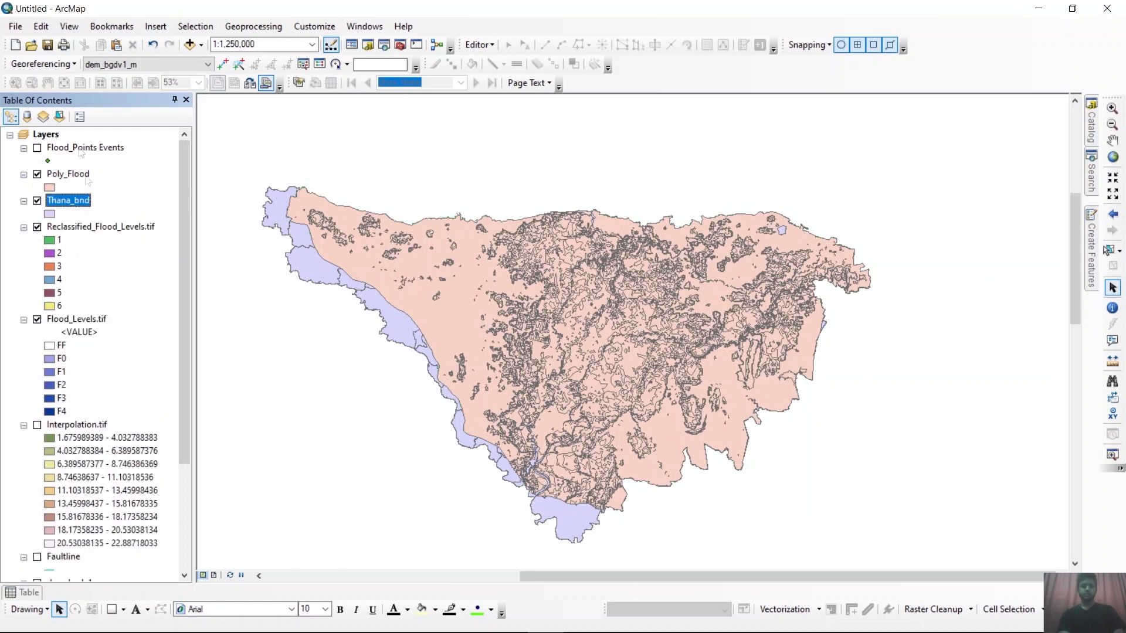
Step: Intersect the Thana_bnd and Poly_Flood layers with all attributes joined, saving the output as Intersect_thana in the New Outputs folder
{"action": "left_click", "coordinate": [251, 28]}
{"action": "left_click", "coordinate": [261, 75]}
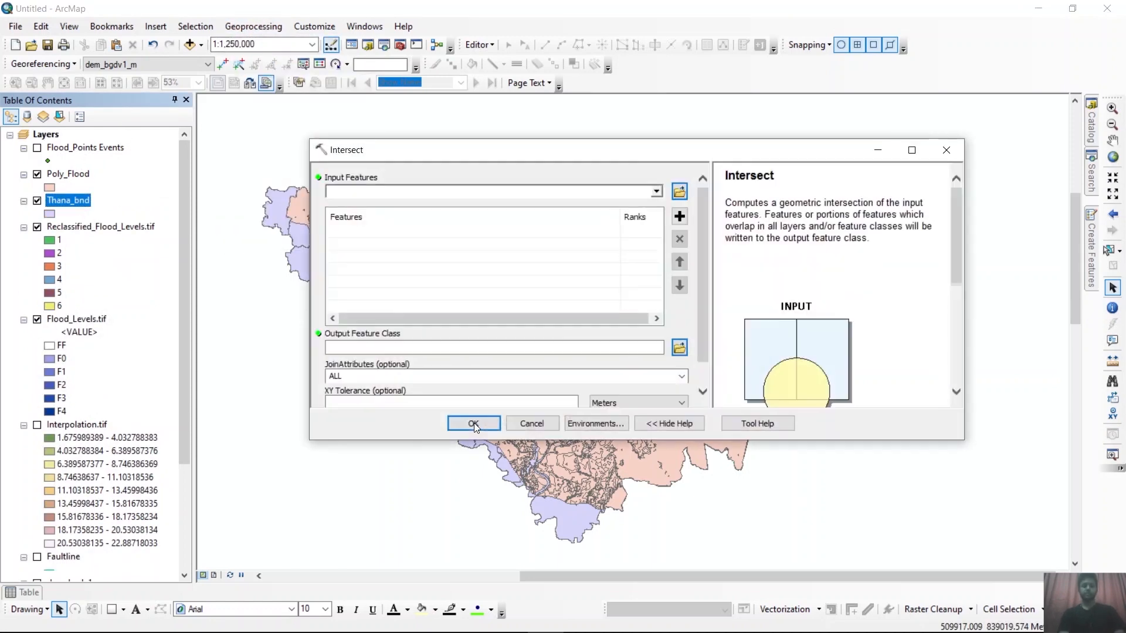
{"action": "left_click_drag", "start_coordinate": [80, 206], "coordinate": [446, 267]}
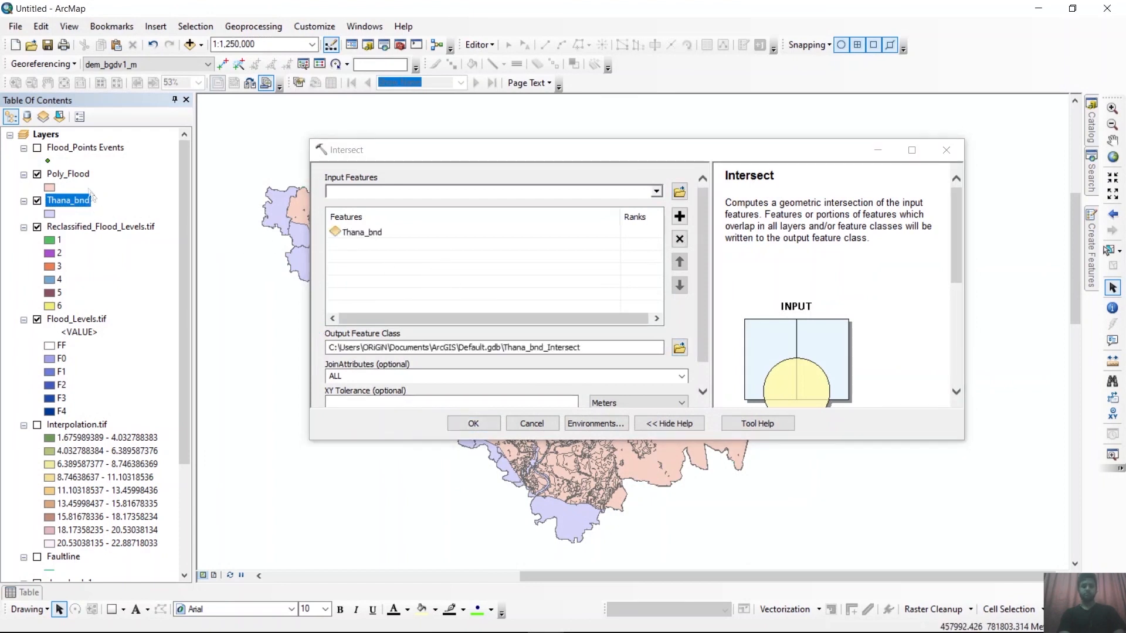
{"action": "left_click_drag", "start_coordinate": [68, 175], "coordinate": [401, 260]}
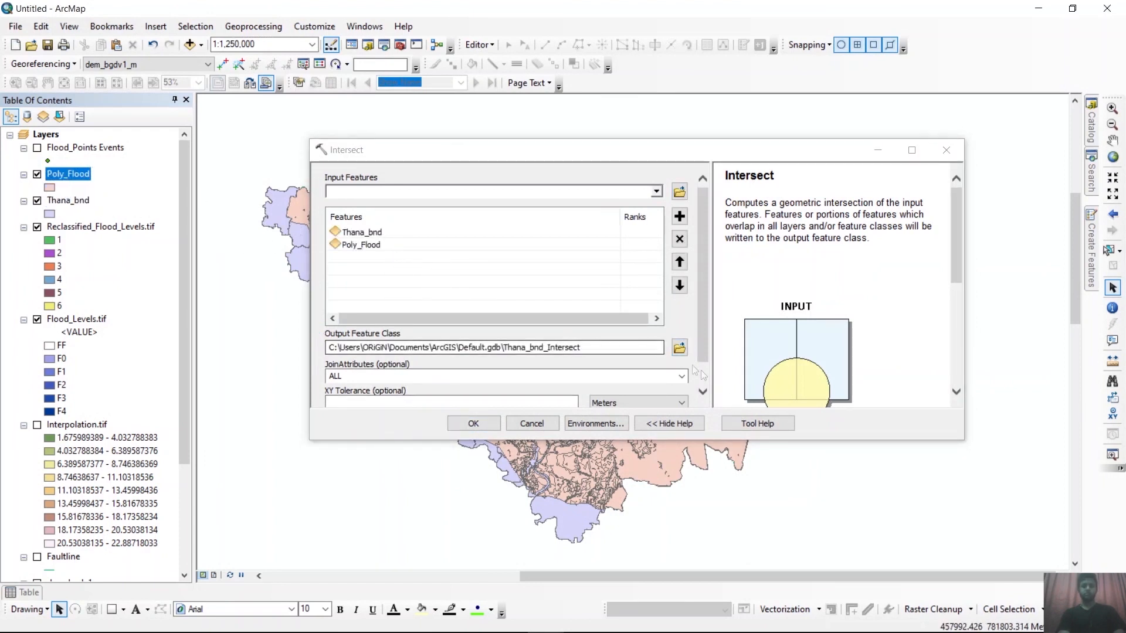
{"action": "left_click", "coordinate": [679, 350]}
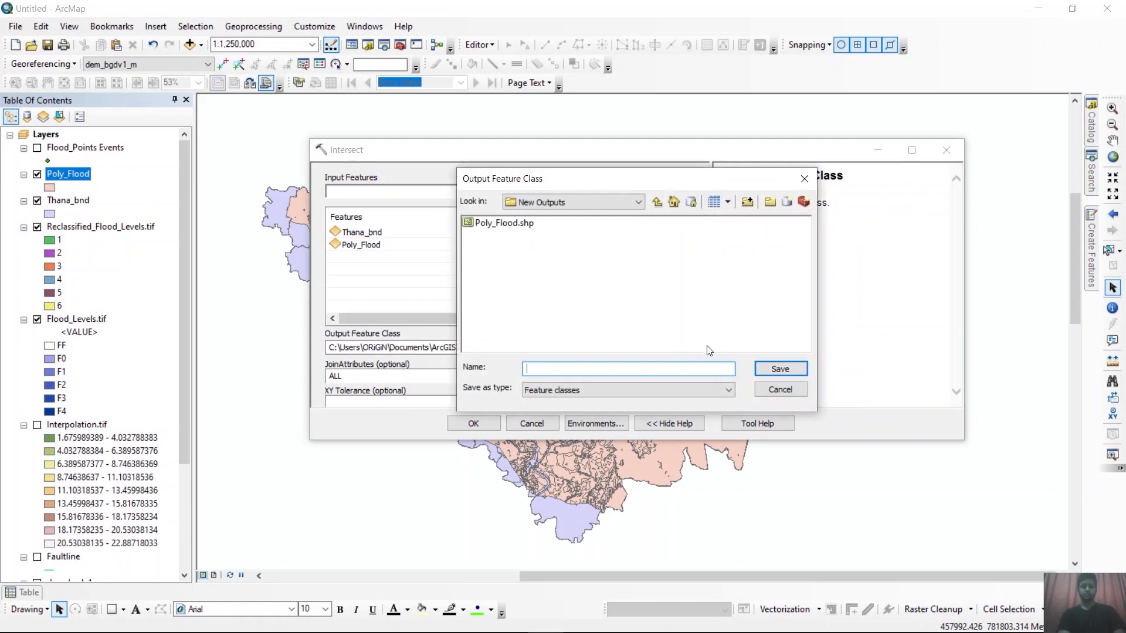
{"action": "type", "text": "Intersect_thana"}
{"action": "left_click", "coordinate": [799, 368]}
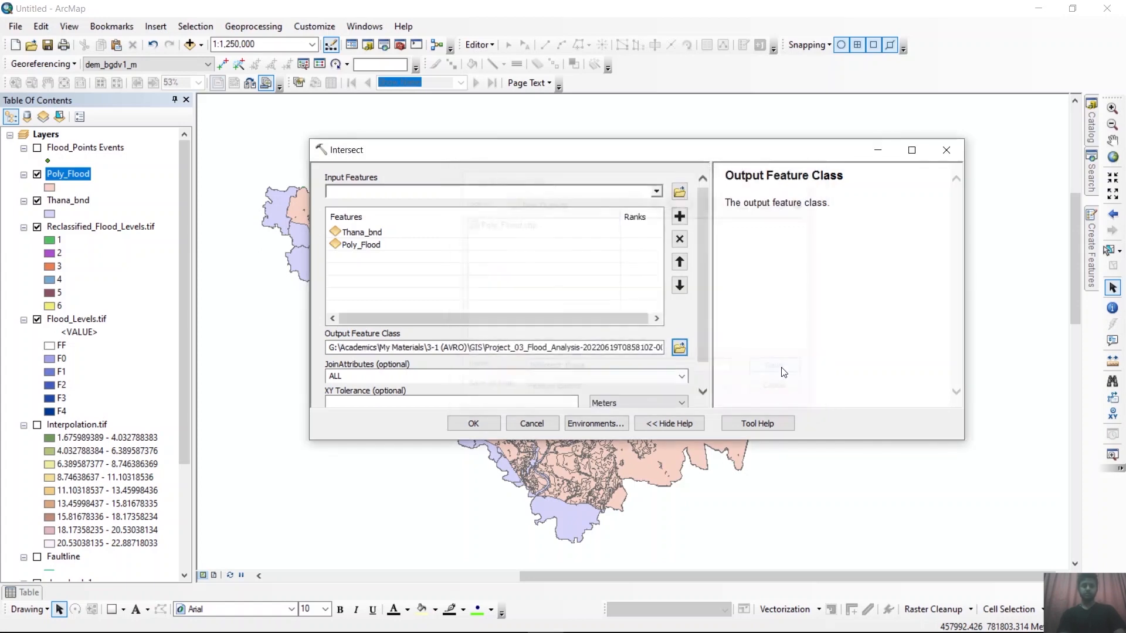
{"action": "left_click", "coordinate": [472, 424]}
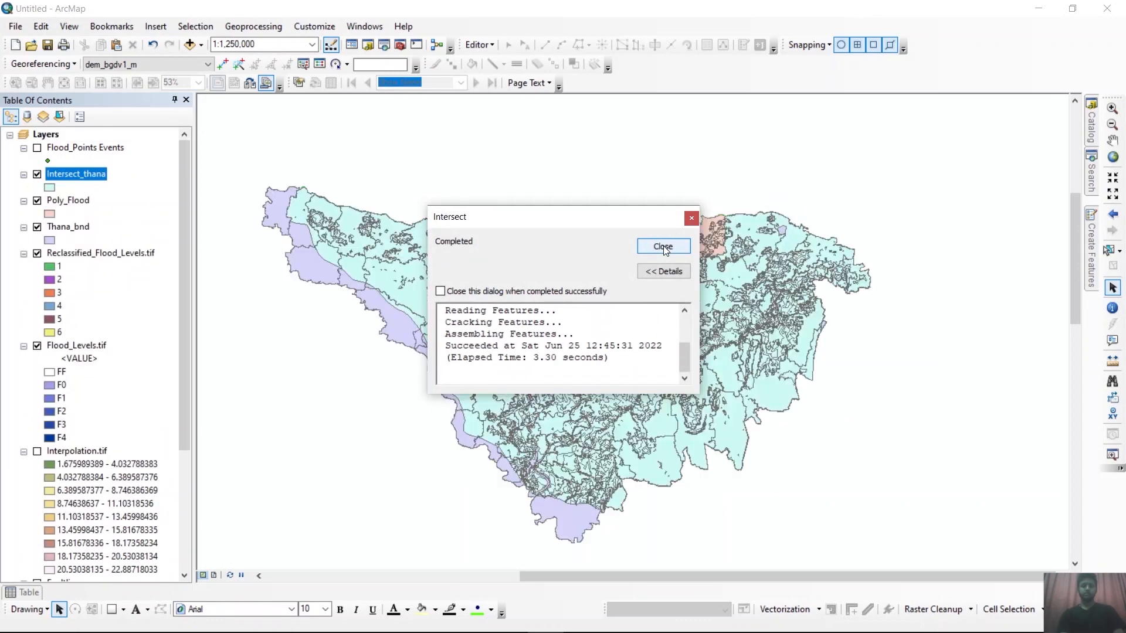
{"action": "left_click", "coordinate": [663, 247]}
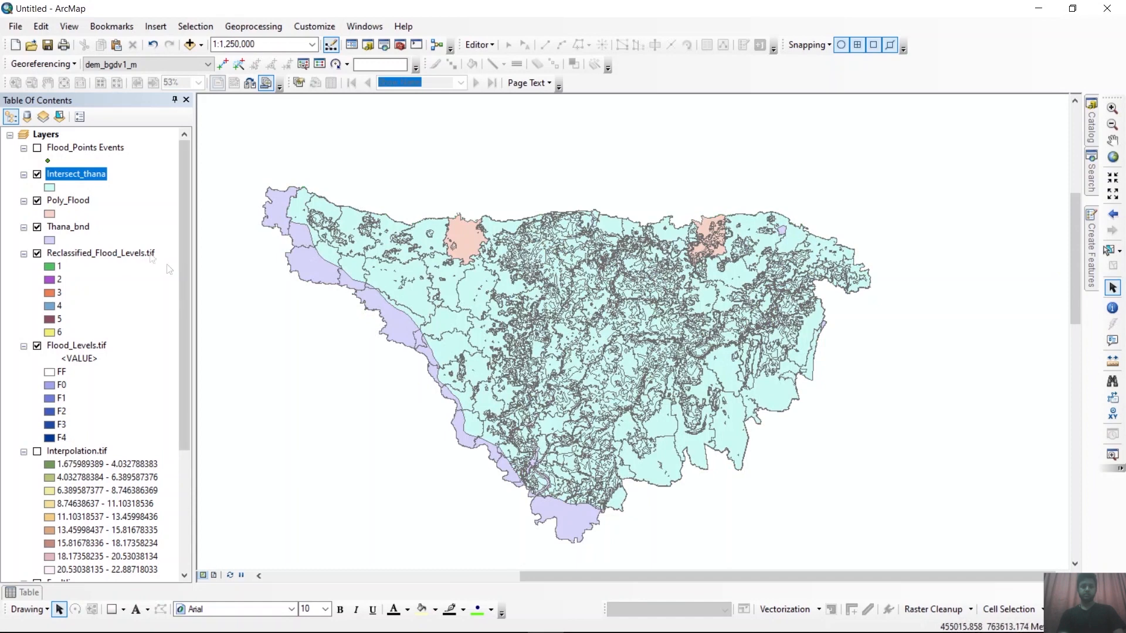
Step: Open the Intersect_thana attribute table and add a field named Area_SQ of type Double
{"action": "right_click", "coordinate": [73, 179]}
{"action": "left_click", "coordinate": [111, 219]}
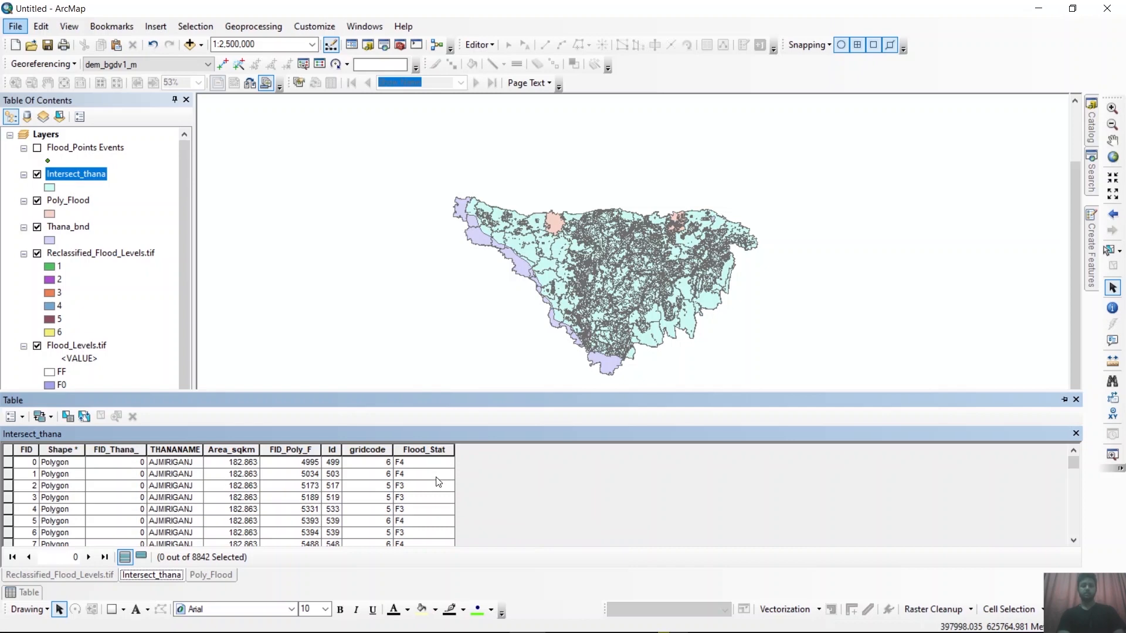
{"action": "left_click", "coordinate": [23, 418]}
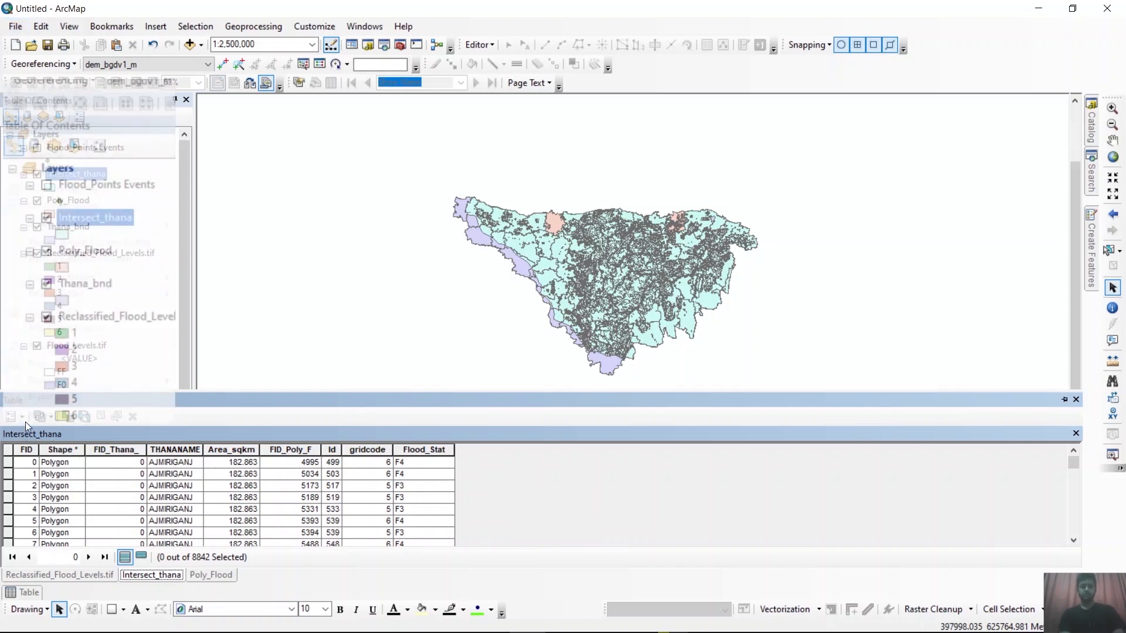
{"action": "left_click", "coordinate": [62, 178]}
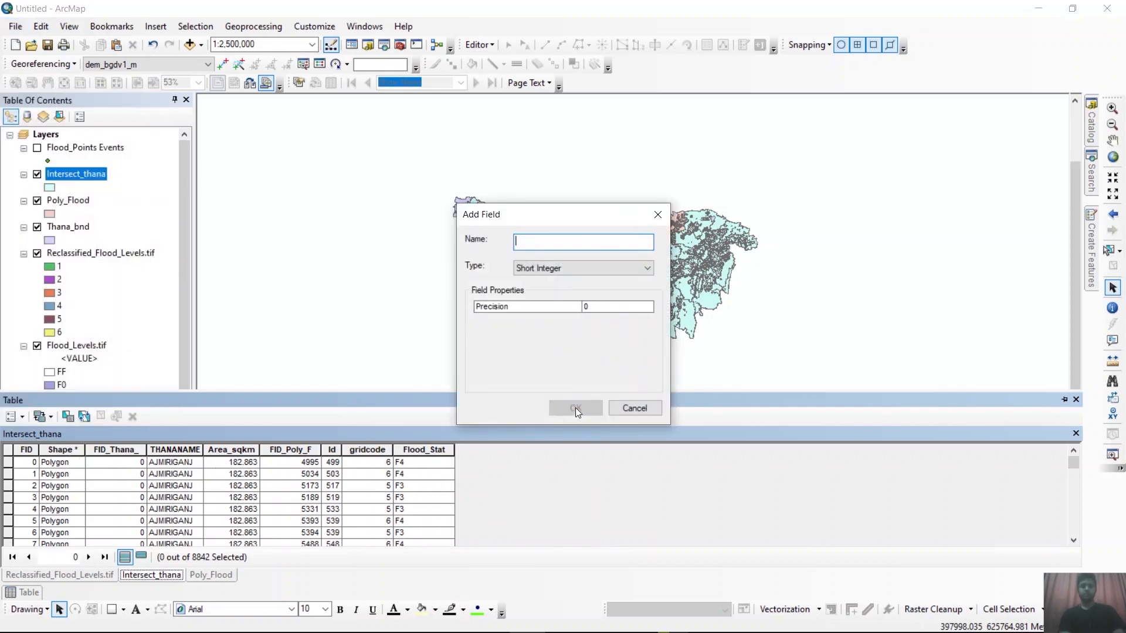
{"action": "type", "text": "Area_SQ"}
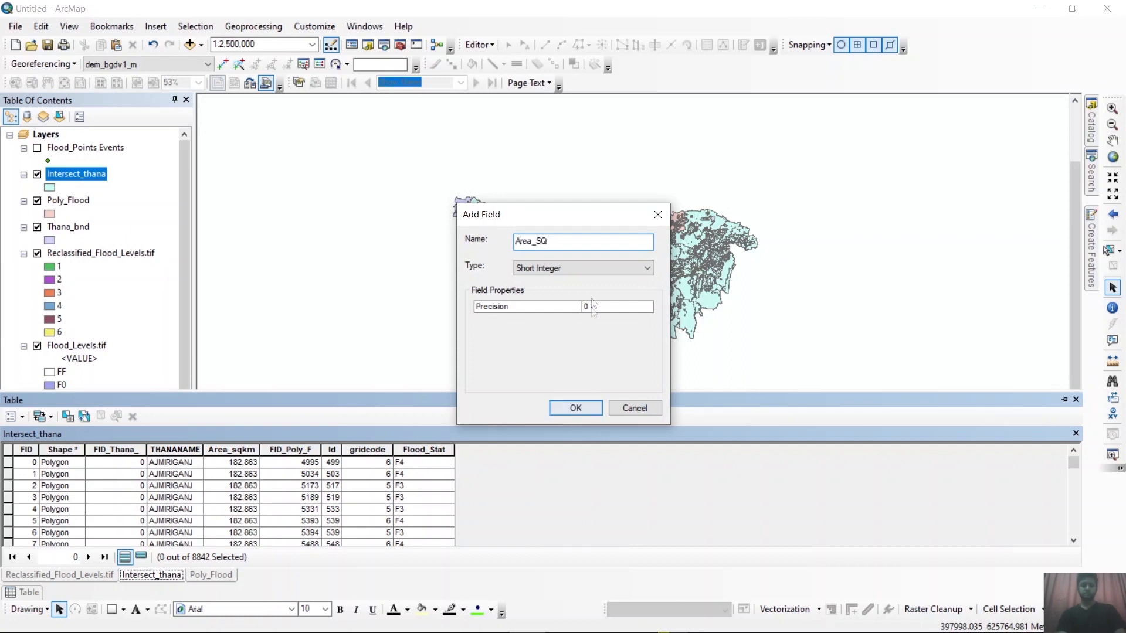
{"action": "left_click", "coordinate": [581, 268]}
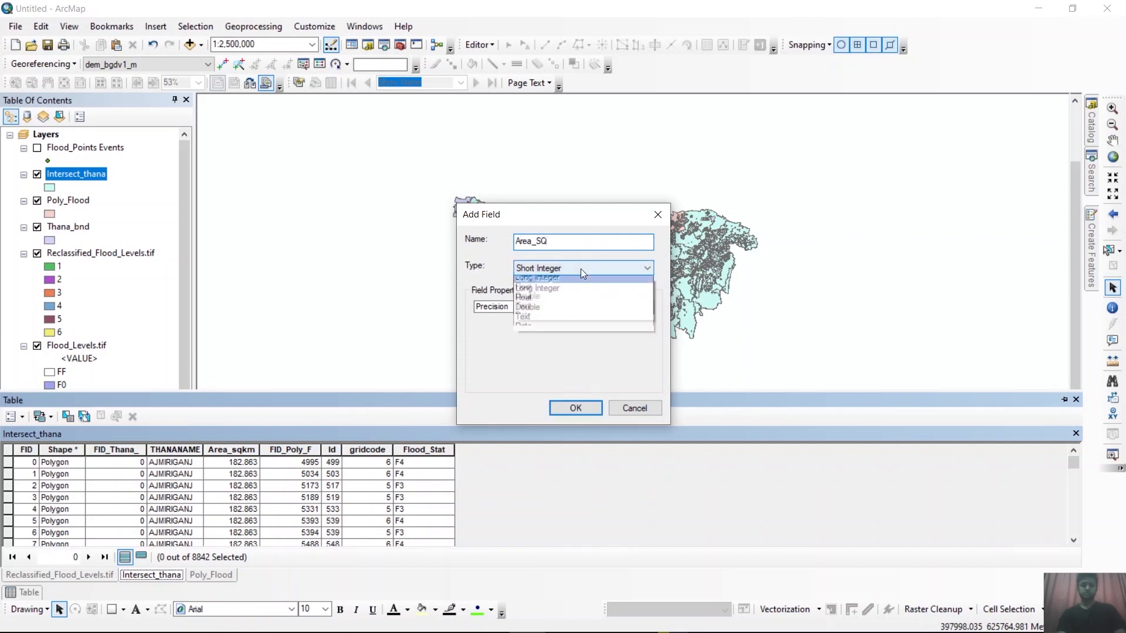
{"action": "left_click", "coordinate": [538, 310]}
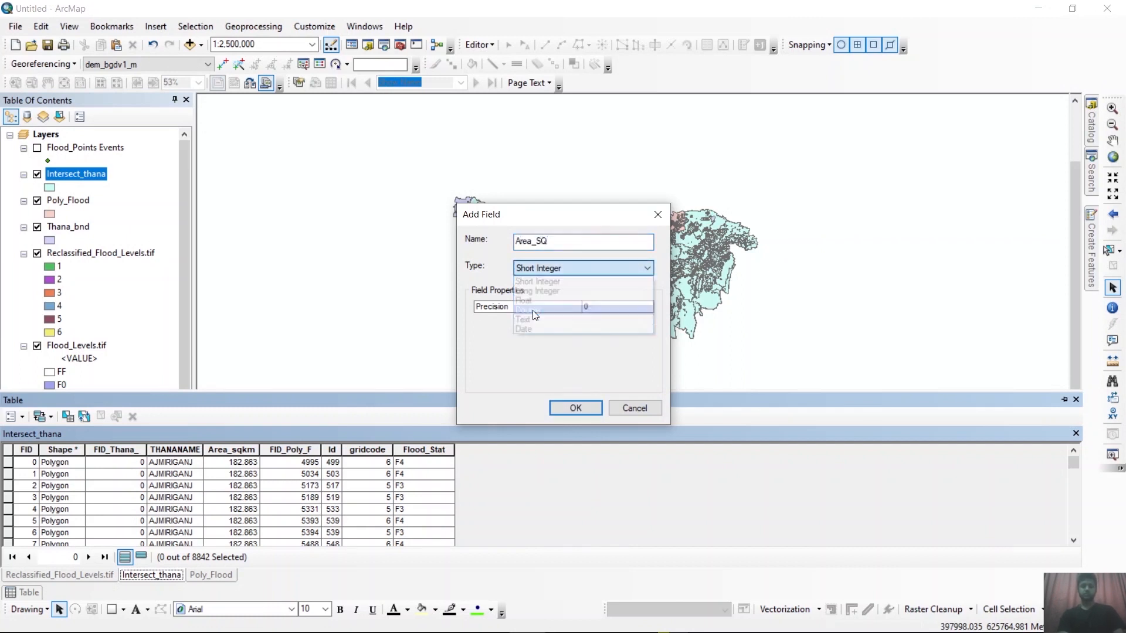
{"action": "left_click", "coordinate": [576, 409]}
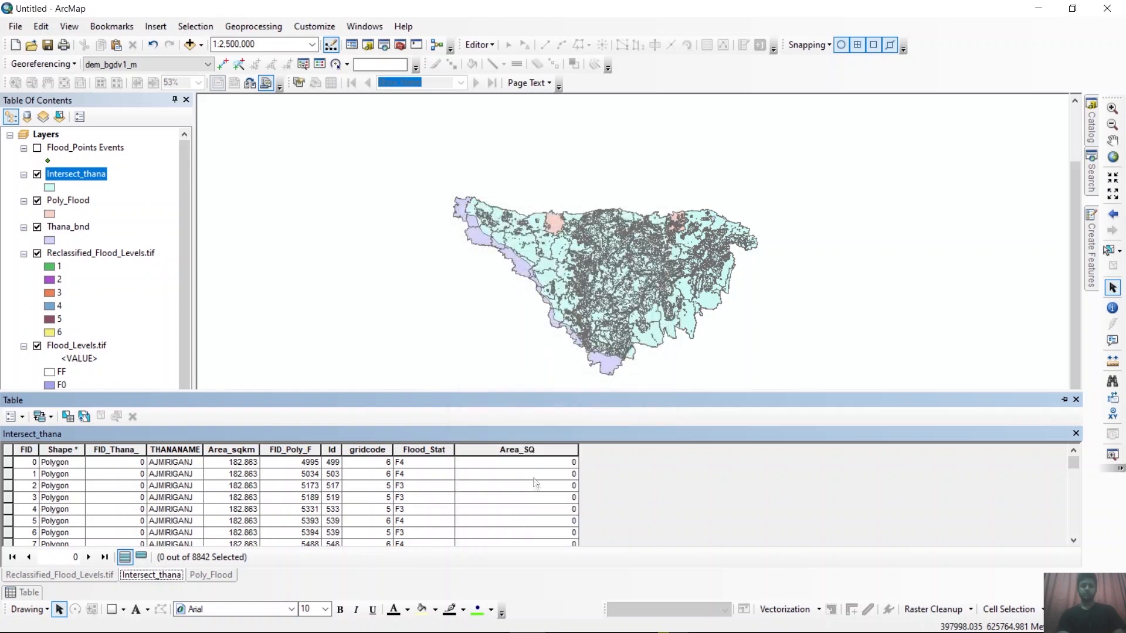
Step: Select the Area_SQ column in the Intersect_thana table and bring up its field commands
{"action": "left_click", "coordinate": [535, 450]}
{"action": "right_click", "coordinate": [535, 450]}
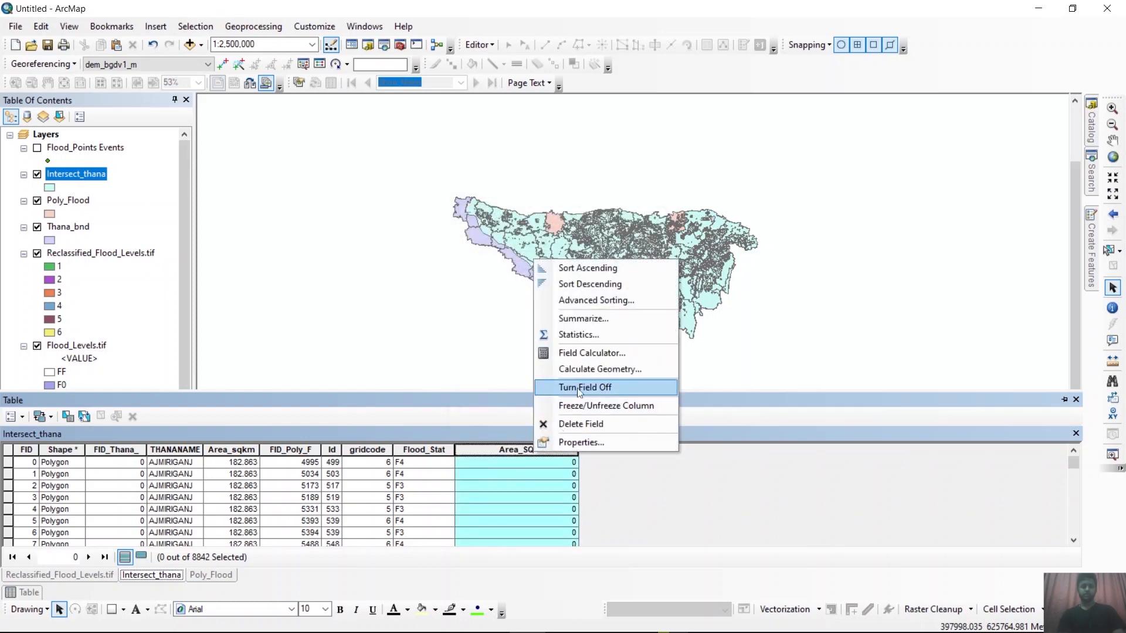
Step: Calculate the Area_SQ field of the Intersect_thana table as polygon area in Square Kilometers, using the data source's coordinate system
{"action": "left_click", "coordinate": [593, 368]}
{"action": "left_click", "coordinate": [592, 359]}
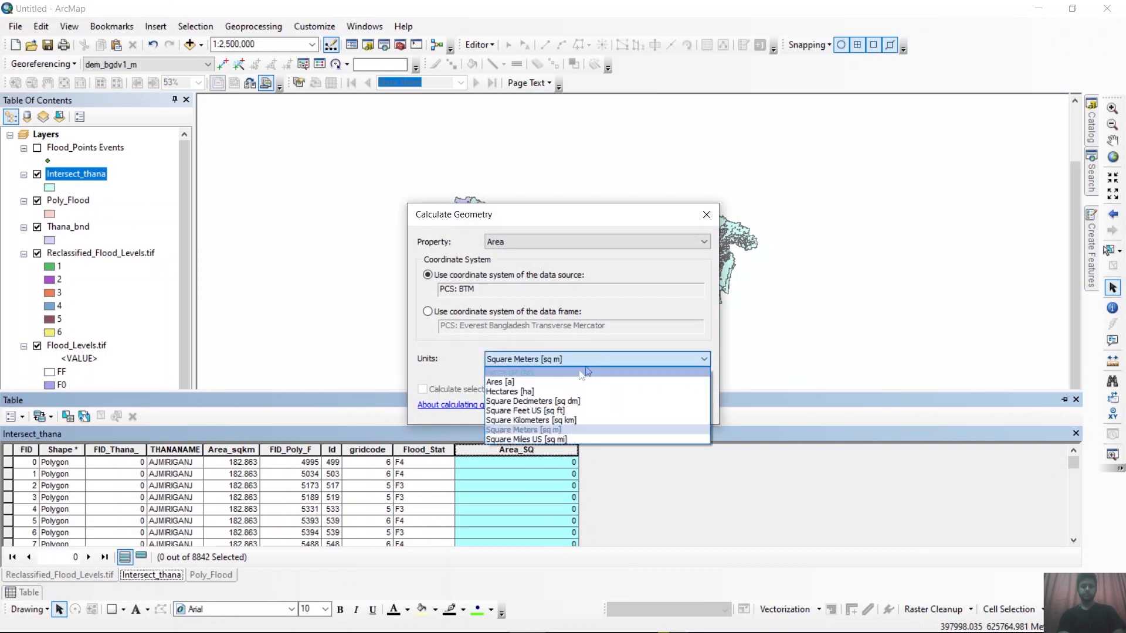
{"action": "left_click", "coordinate": [552, 421]}
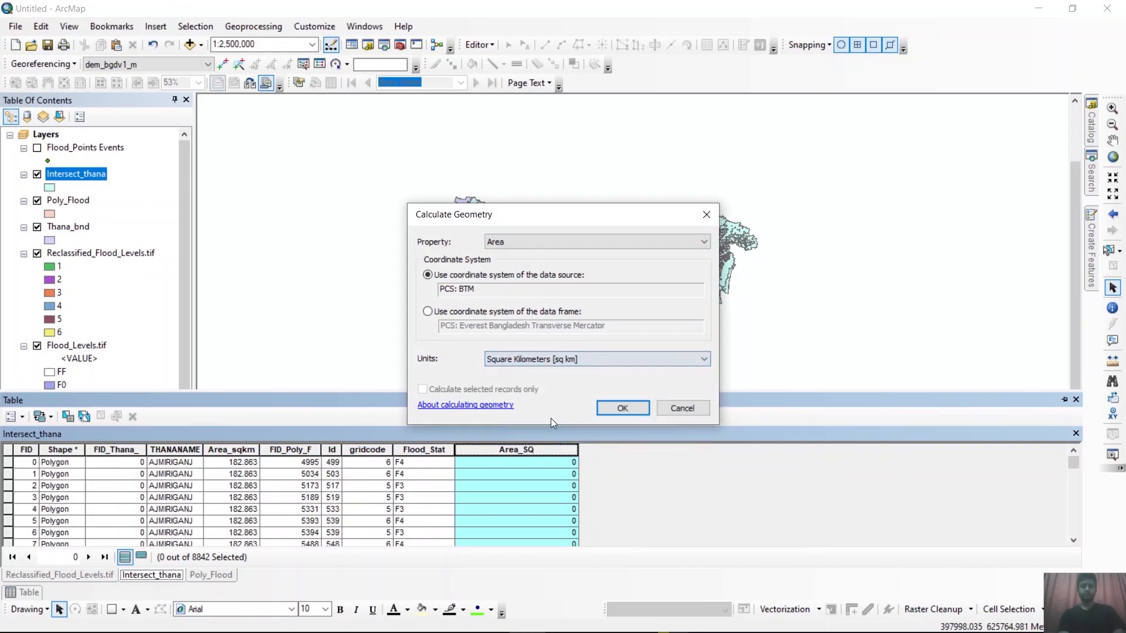
{"action": "left_click", "coordinate": [617, 409]}
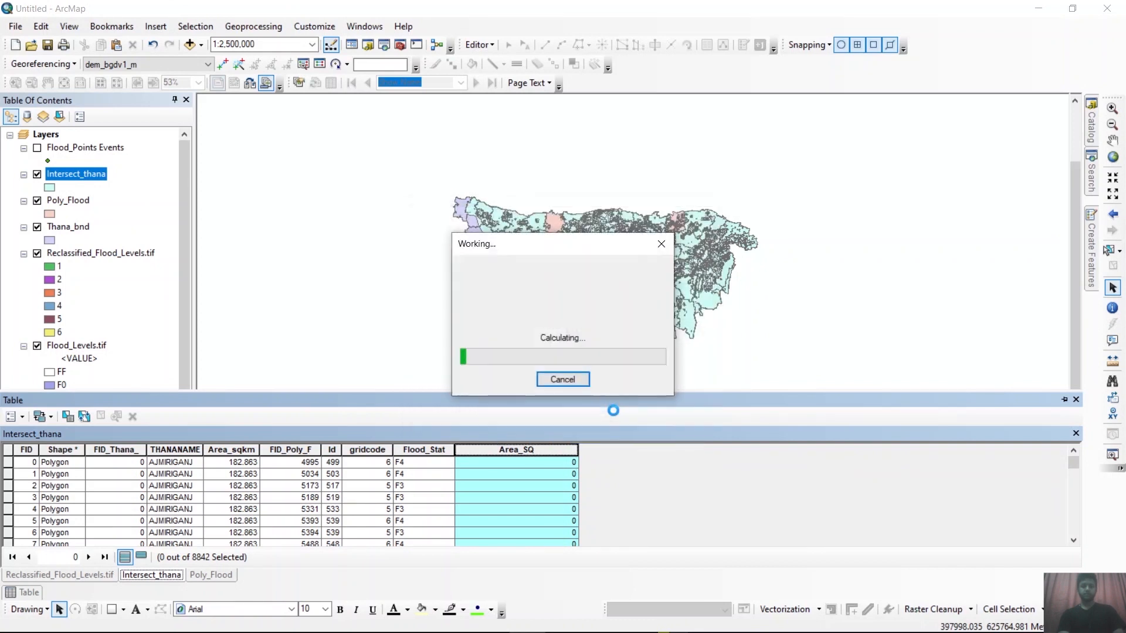
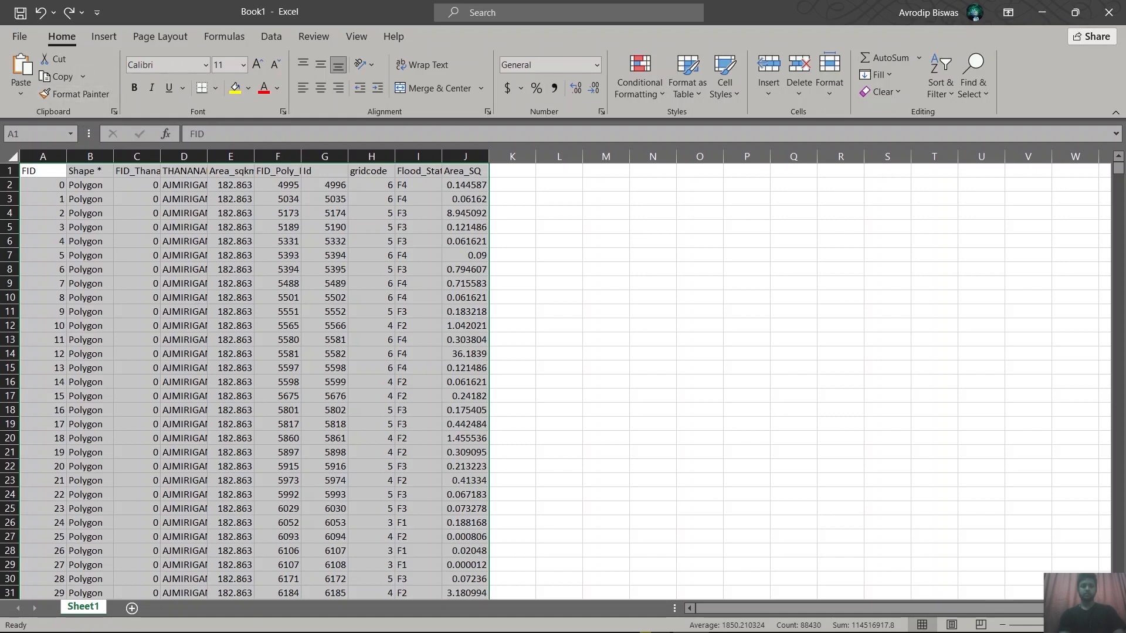
Step: In Excel, create a PivotTable on a new worksheet from the attribute data in Sheet1 range A1:J8843
{"action": "left_click", "coordinate": [104, 37]}
{"action": "left_click", "coordinate": [18, 77]}
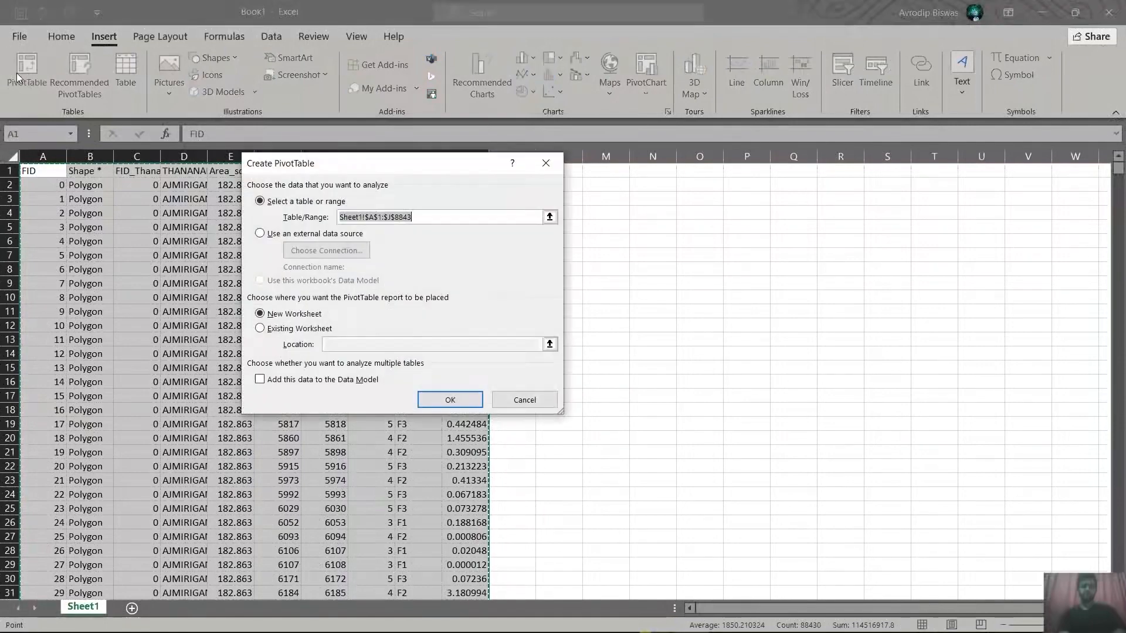
{"action": "left_click", "coordinate": [444, 399]}
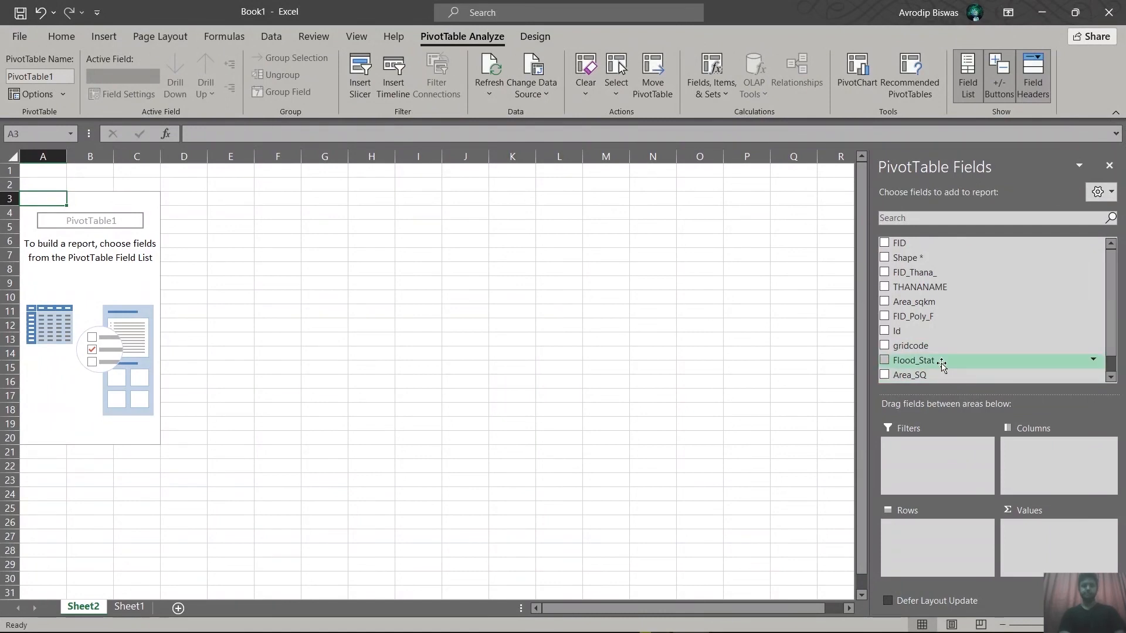
Step: Lay out the PivotTable with Flood_Stat as rows, THANANAME as columns and the sum of Area_SQ as values
{"action": "left_click_drag", "start_coordinate": [939, 360], "coordinate": [927, 546]}
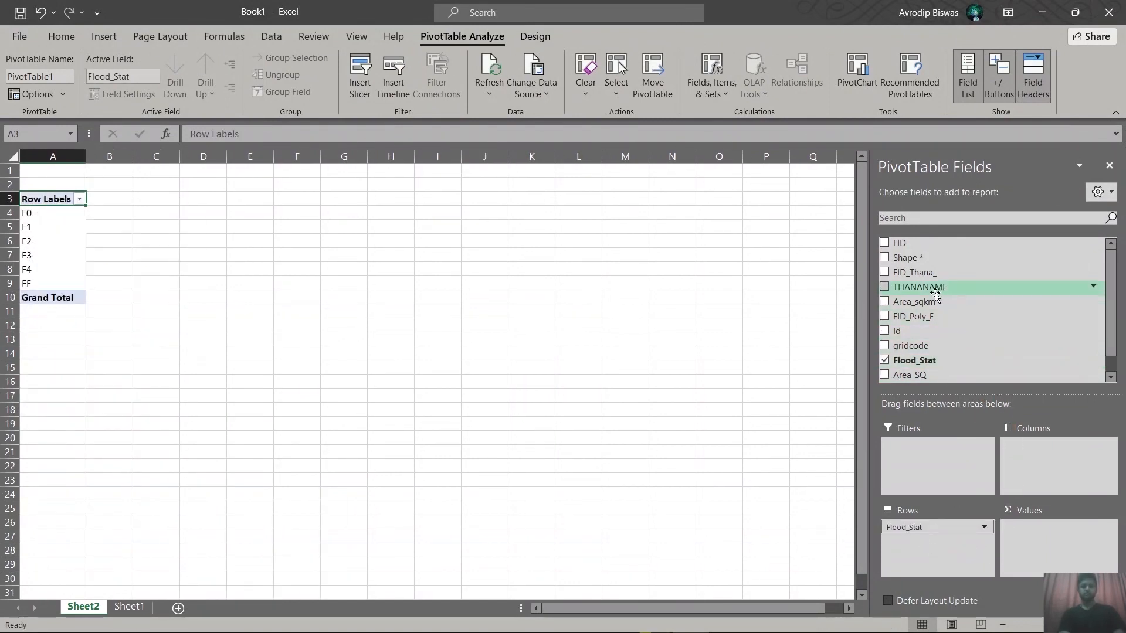
{"action": "left_click_drag", "start_coordinate": [936, 295], "coordinate": [1061, 470]}
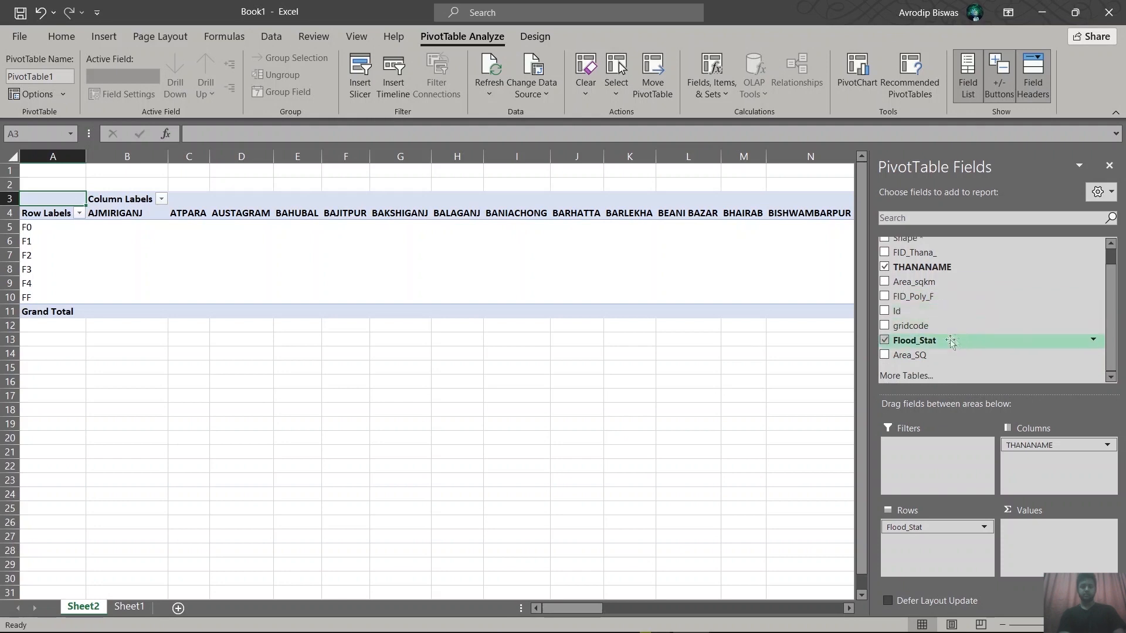
{"action": "scroll", "coordinate": [946, 330], "scroll_direction": "up", "scroll_amount": 1}
{"action": "scroll", "coordinate": [946, 331], "scroll_direction": "down", "scroll_amount": 1}
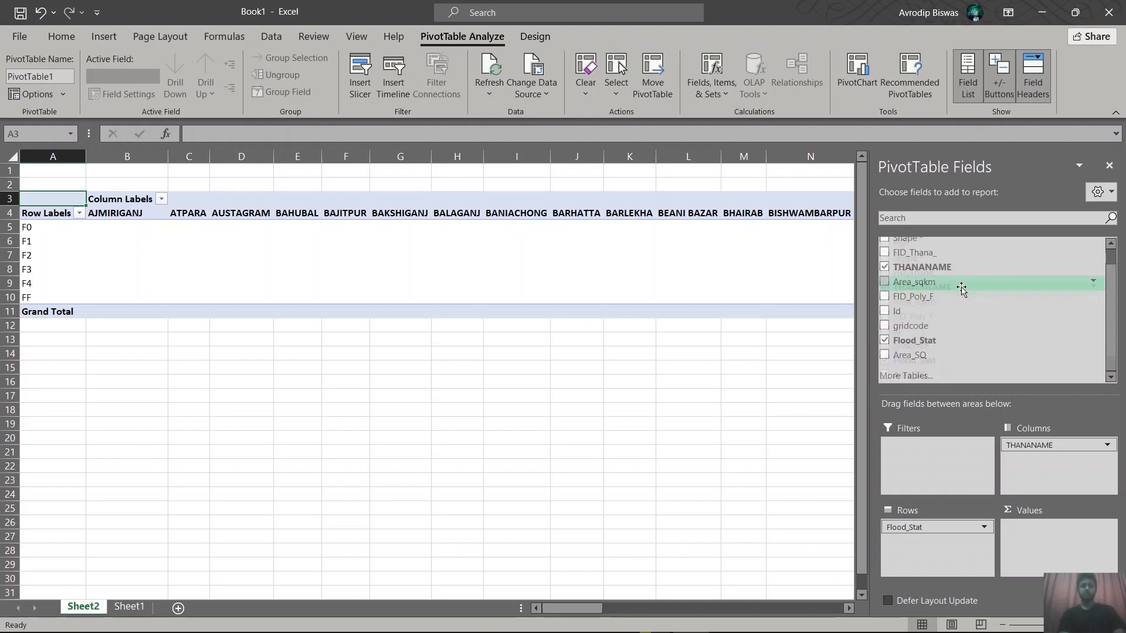
{"action": "left_click_drag", "start_coordinate": [922, 356], "coordinate": [1067, 551]}
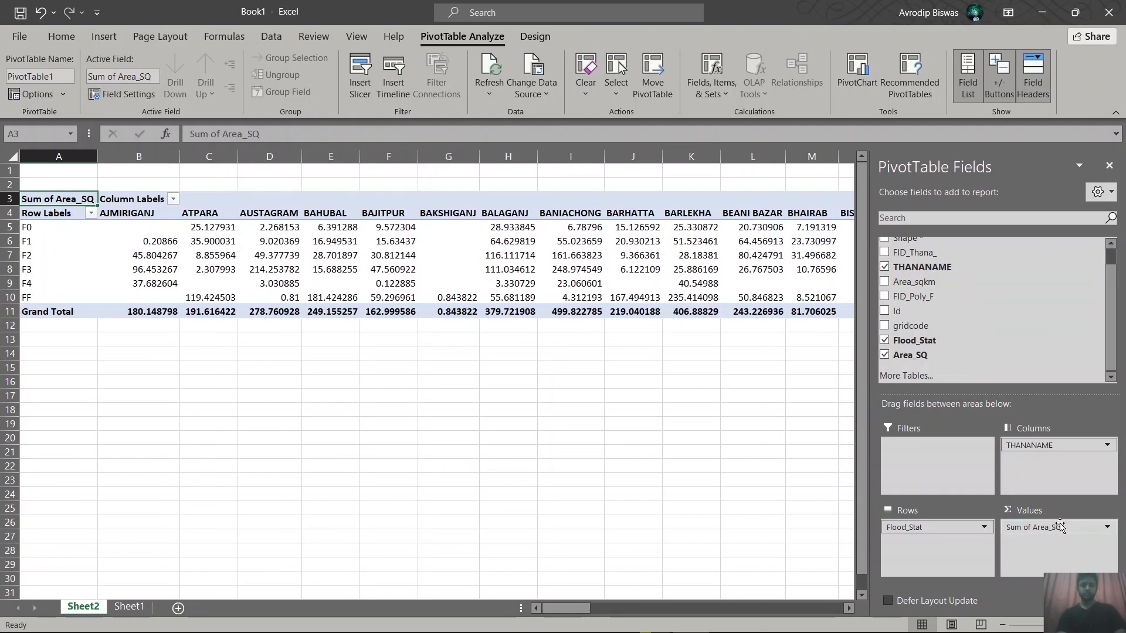
Step: Show the PivotTable's Sum of Area_SQ values as % of Grand Total
{"action": "left_click", "coordinate": [1085, 532]}
{"action": "left_click", "coordinate": [1034, 519]}
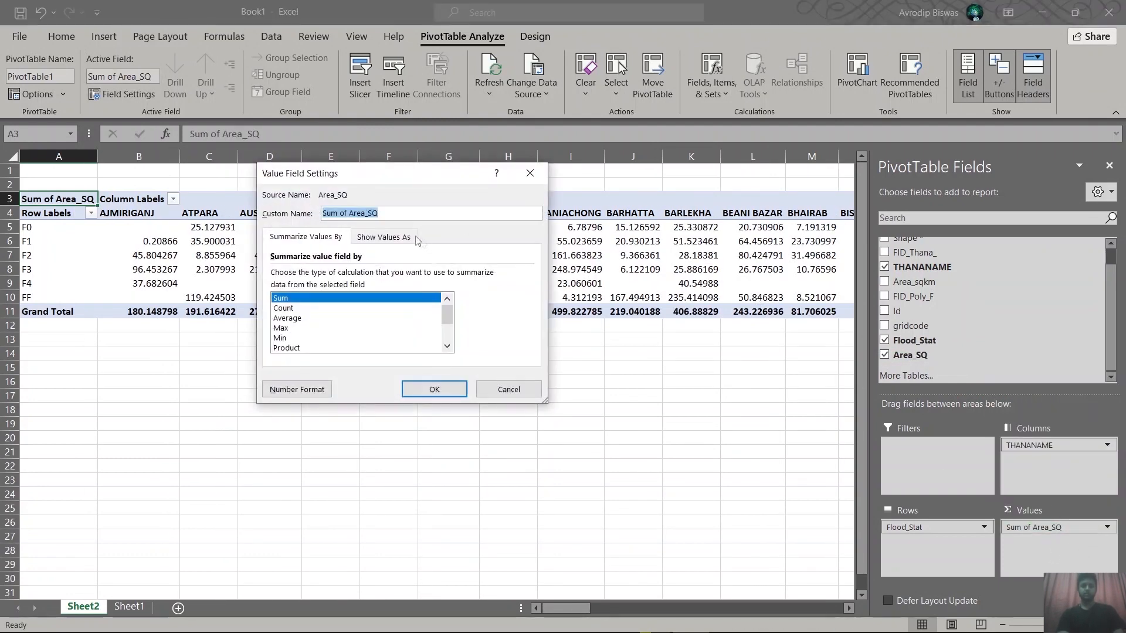
{"action": "left_click", "coordinate": [405, 238]}
{"action": "left_click", "coordinate": [527, 275]}
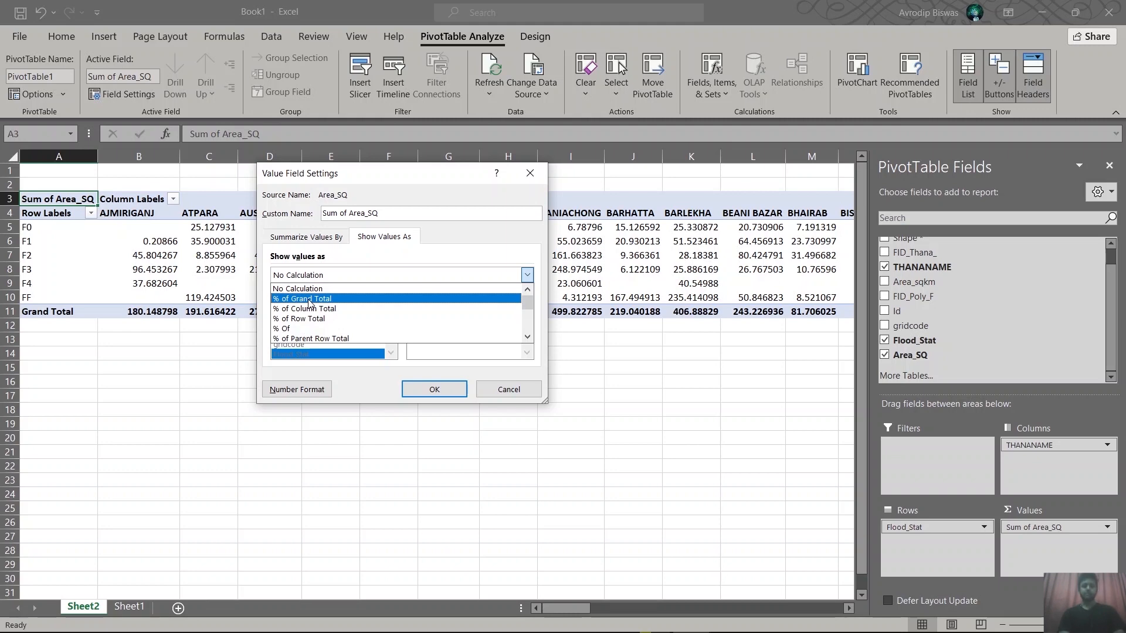
{"action": "left_click", "coordinate": [309, 299]}
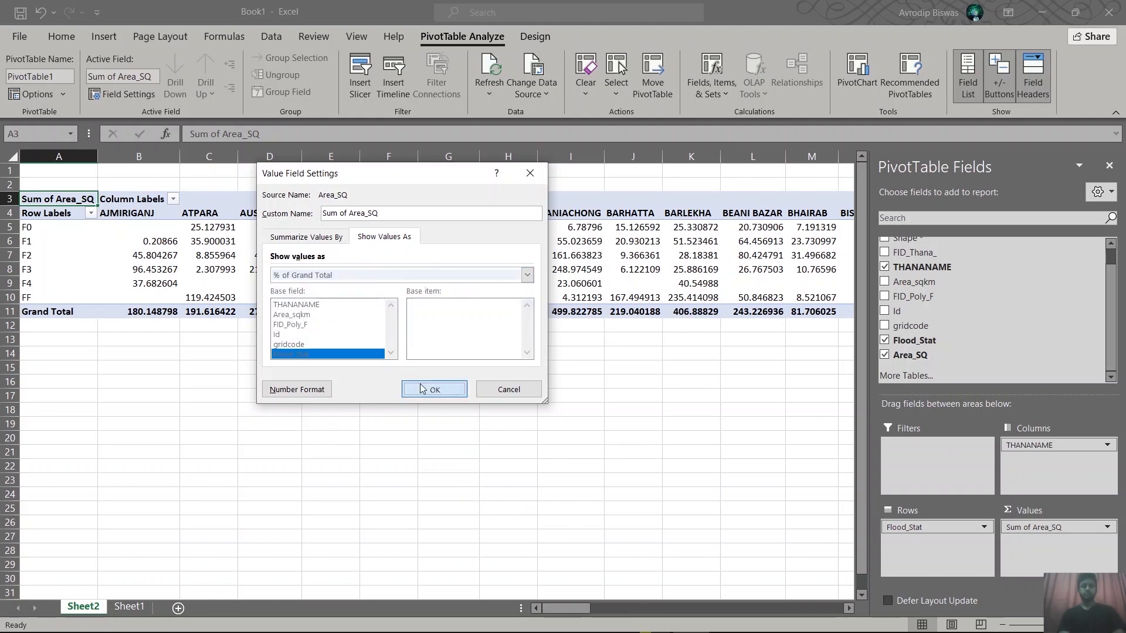
{"action": "left_click", "coordinate": [423, 387]}
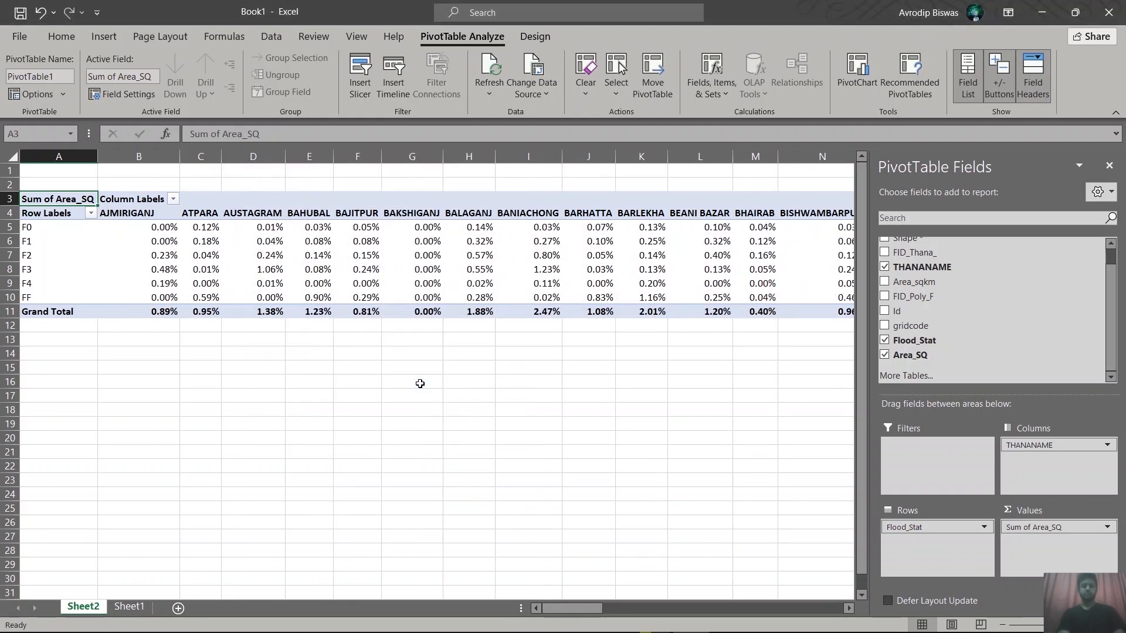
Step: Swap the PivotTable's axes so THANANAME forms the rows and Flood_Stat the columns, and look through the thana rows
{"action": "mouse_move", "coordinate": [150, 265]}
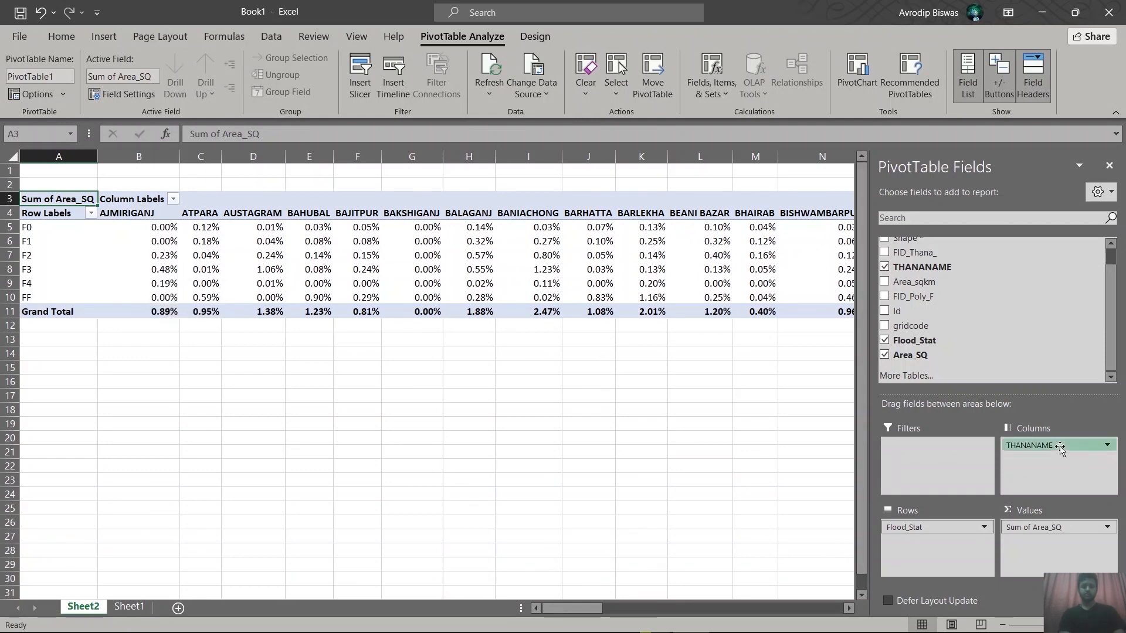
{"action": "left_click_drag", "start_coordinate": [1061, 449], "coordinate": [1041, 465]}
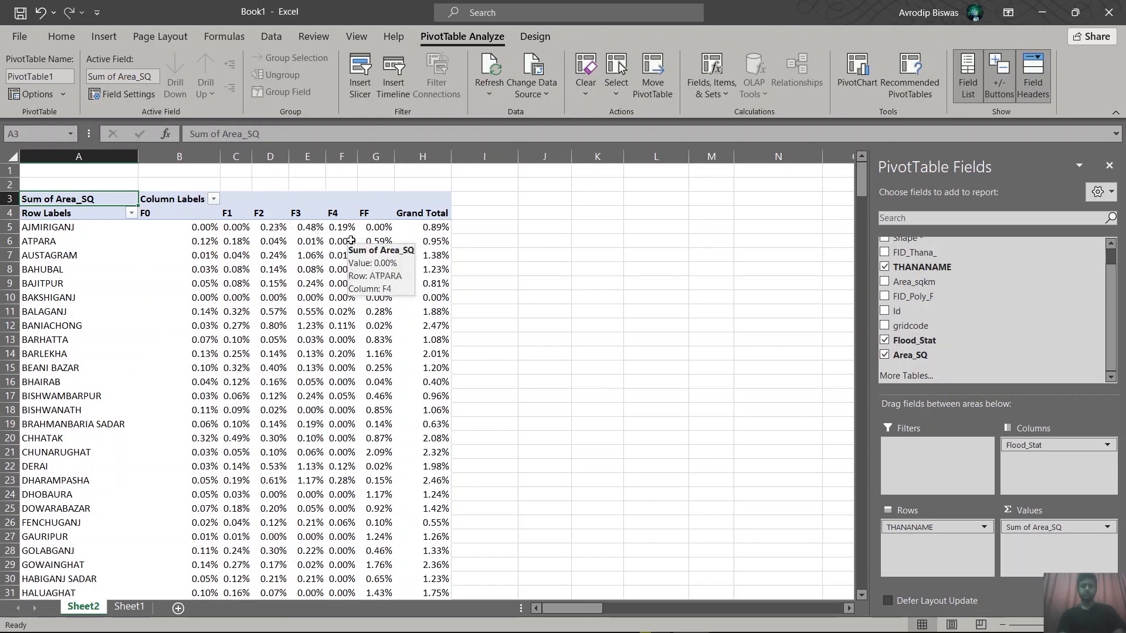
{"action": "scroll", "coordinate": [351, 241], "scroll_direction": "down", "scroll_amount": 1}
{"action": "scroll", "coordinate": [273, 279], "scroll_direction": "up", "scroll_amount": 1}
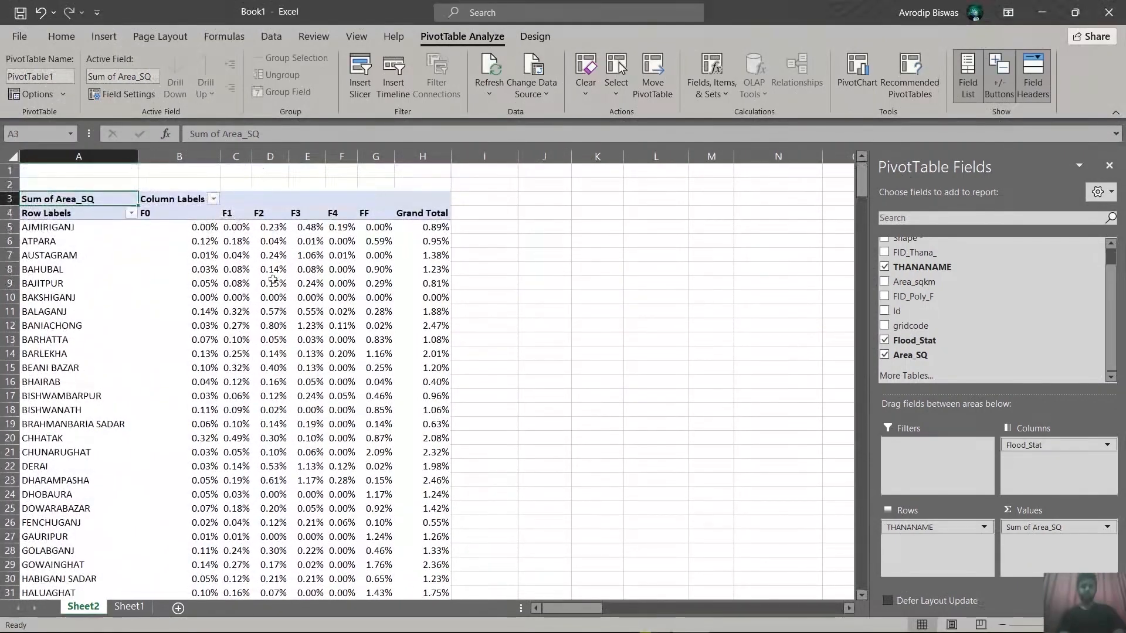
{"action": "scroll", "coordinate": [273, 280], "scroll_direction": "down", "scroll_amount": 20}
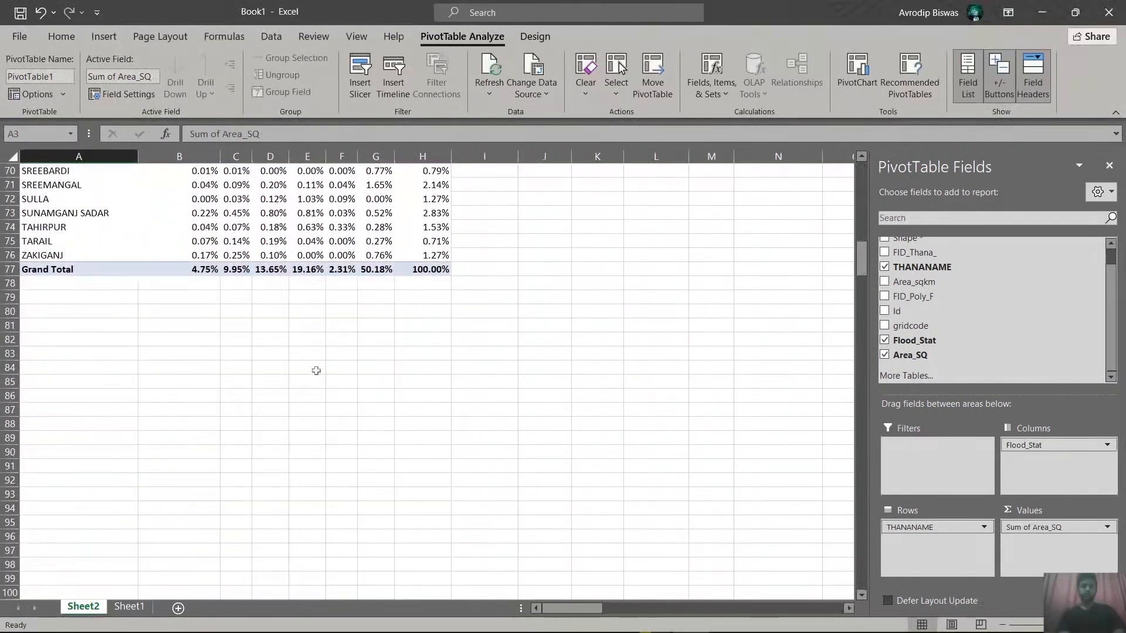
{"action": "scroll", "coordinate": [316, 371], "scroll_direction": "up", "scroll_amount": 20}
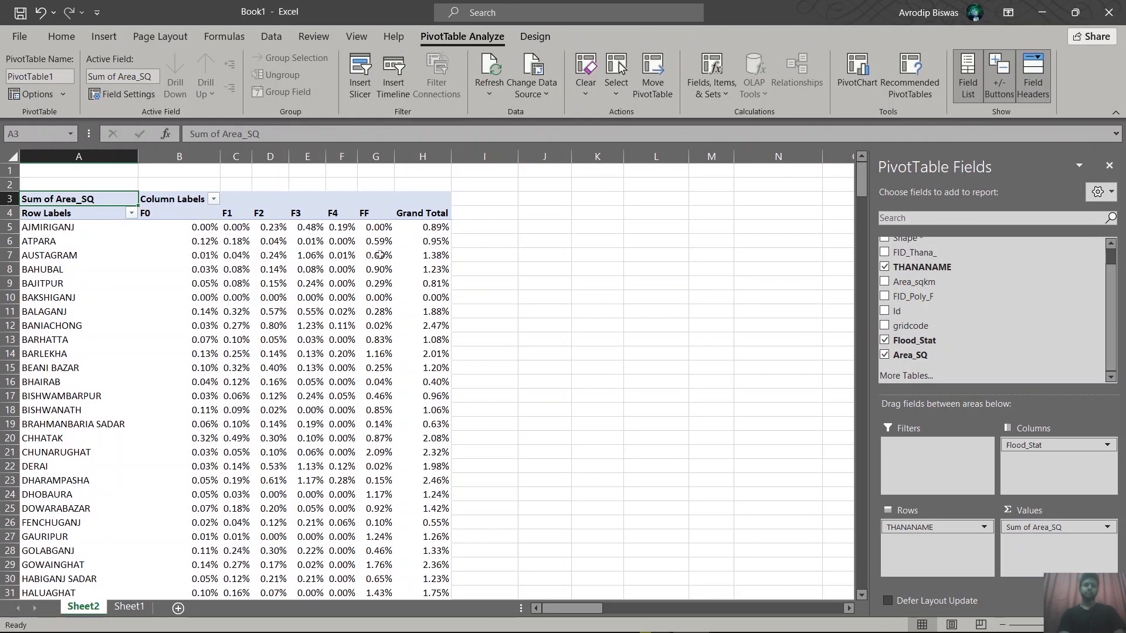
Step: Set the PivotTable's Sum of Area_SQ values to show as % of Row Total
{"action": "left_click", "coordinate": [1043, 528]}
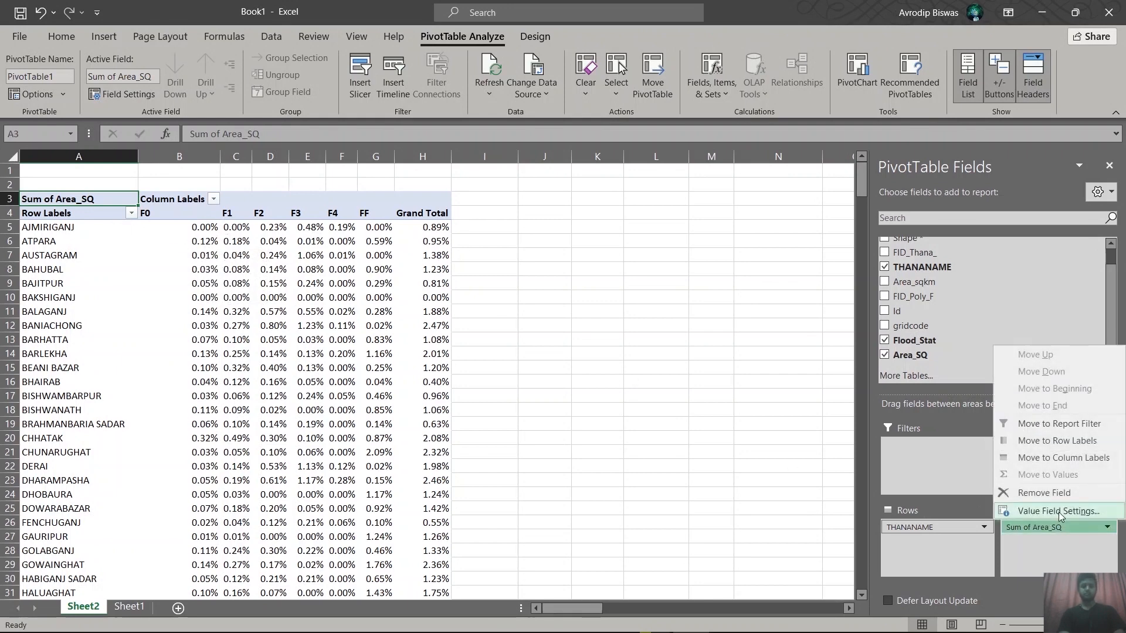
{"action": "left_click", "coordinate": [1059, 511]}
{"action": "left_click", "coordinate": [398, 238]}
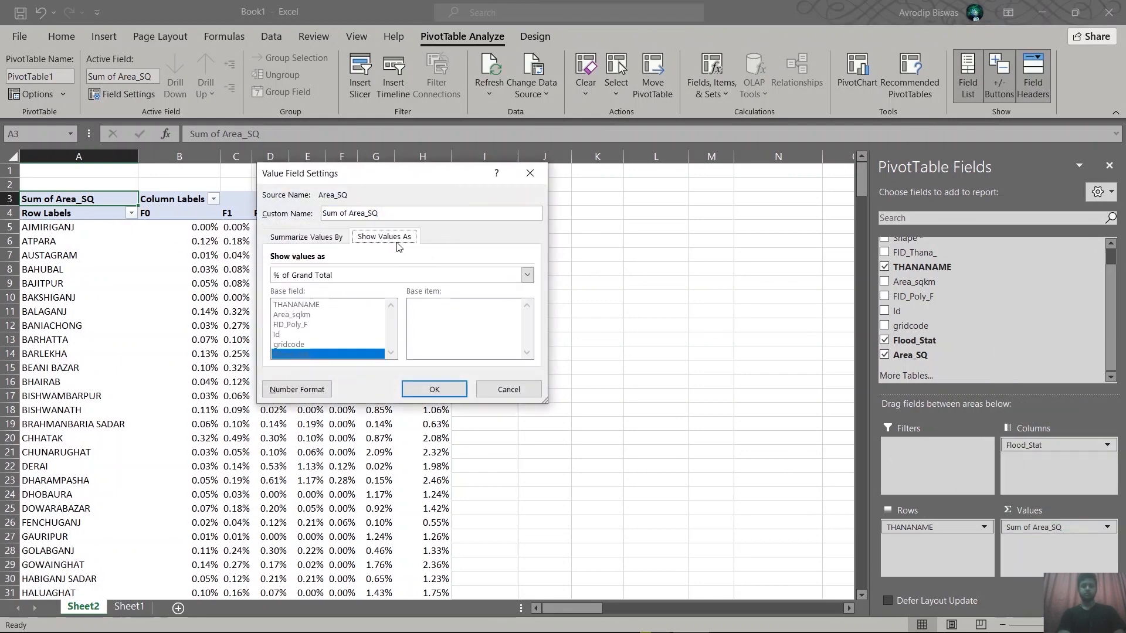
{"action": "left_click", "coordinate": [528, 275]}
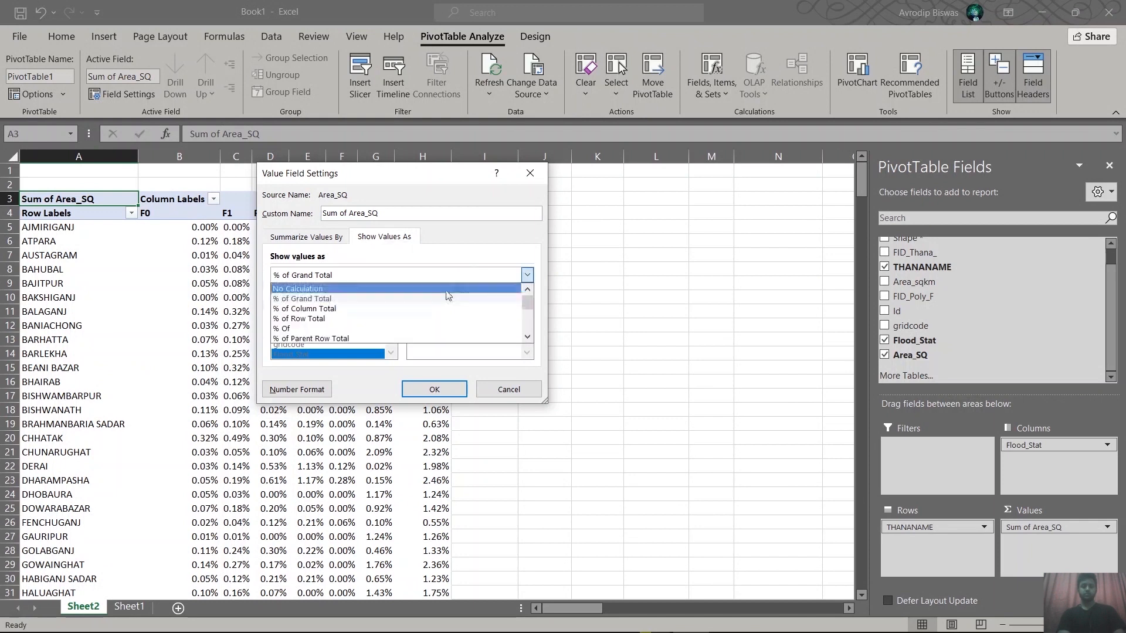
{"action": "left_click", "coordinate": [319, 320]}
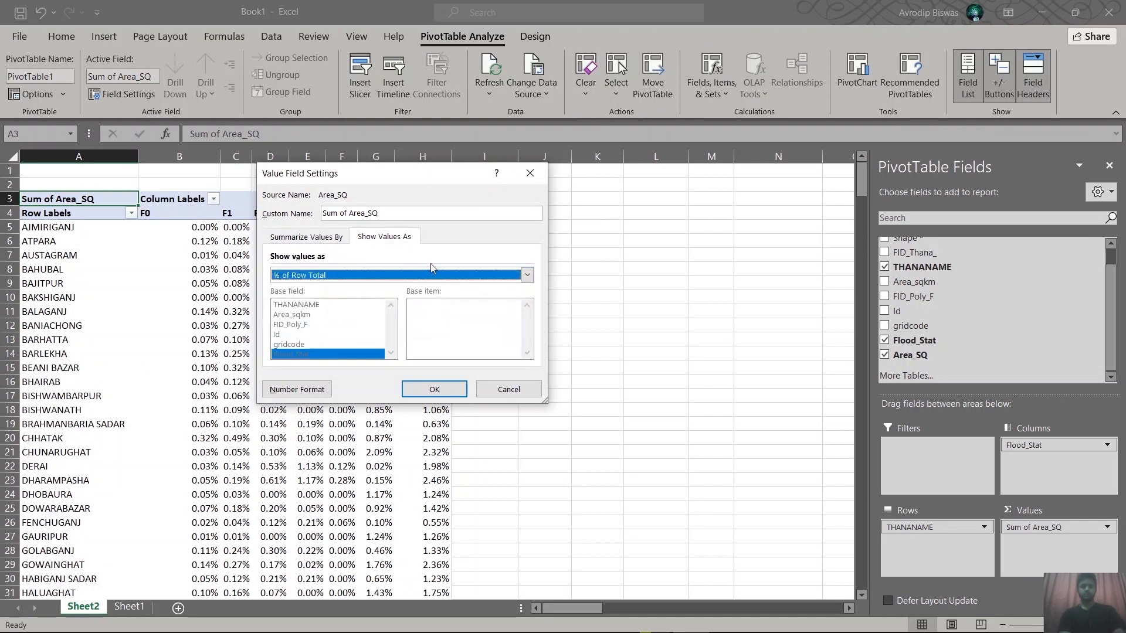
{"action": "left_click", "coordinate": [433, 386]}
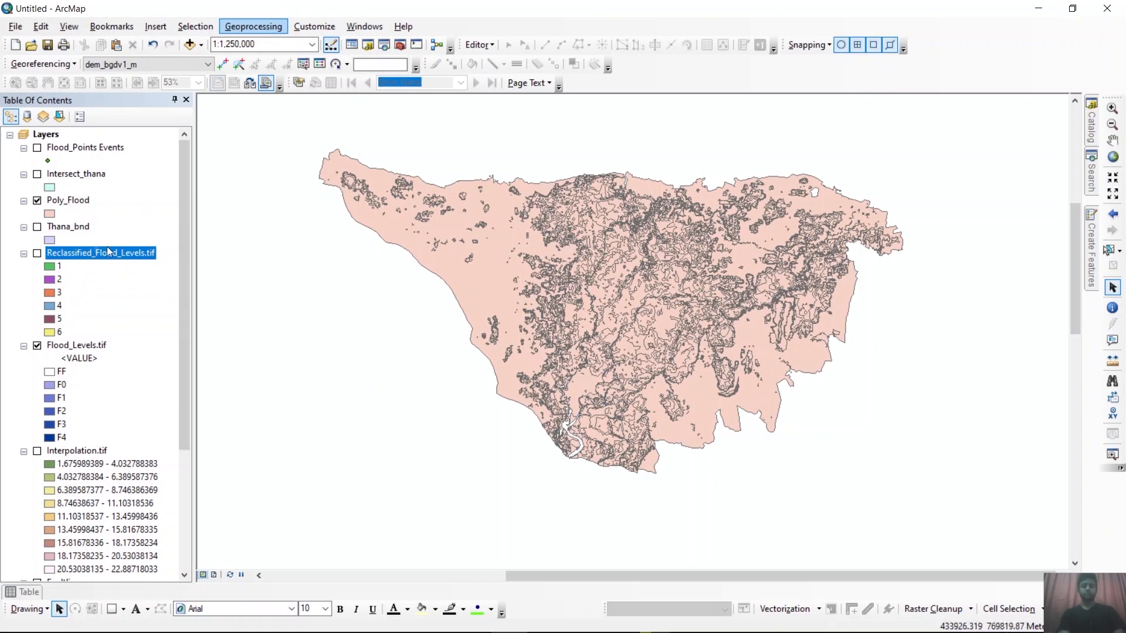
Step: In ArcMap, start the Intersect tool with Poly_Flood and bgd_settlements_2013_NGA as input features
{"action": "scroll", "coordinate": [134, 227], "scroll_direction": "down", "scroll_amount": 4}
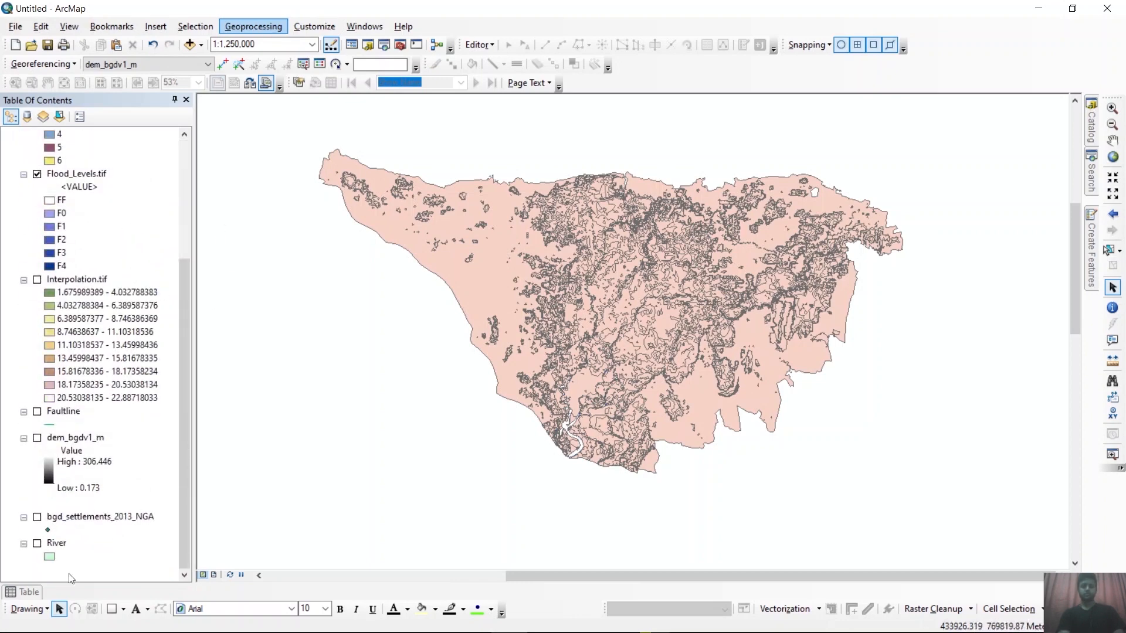
{"action": "scroll", "coordinate": [115, 463], "scroll_direction": "up", "scroll_amount": 5}
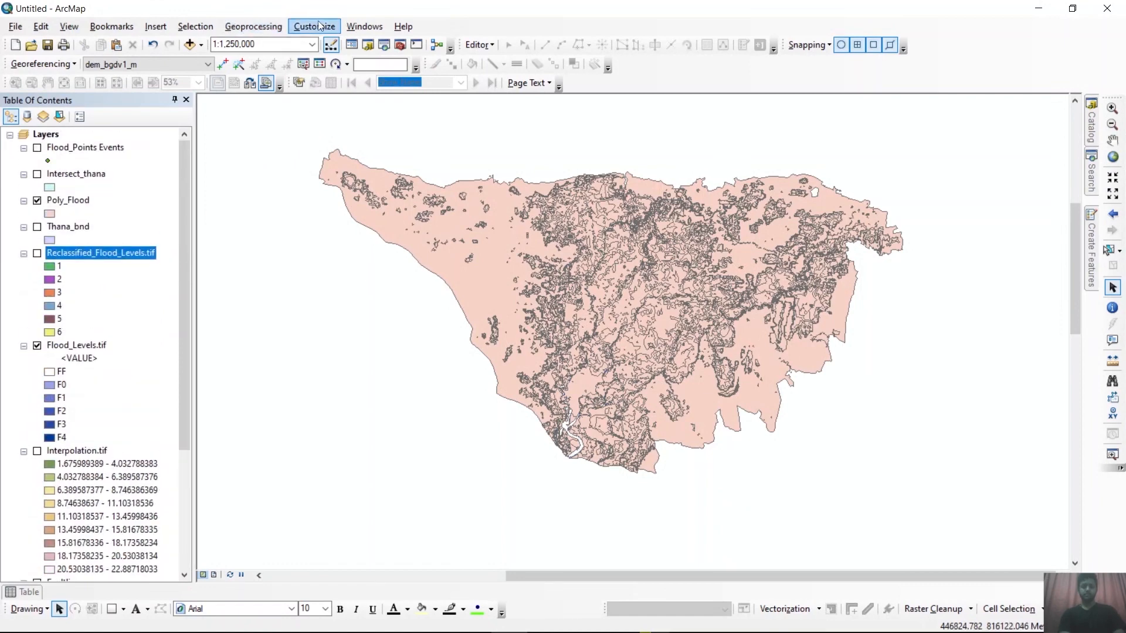
{"action": "left_click", "coordinate": [253, 26]}
{"action": "left_click", "coordinate": [262, 77]}
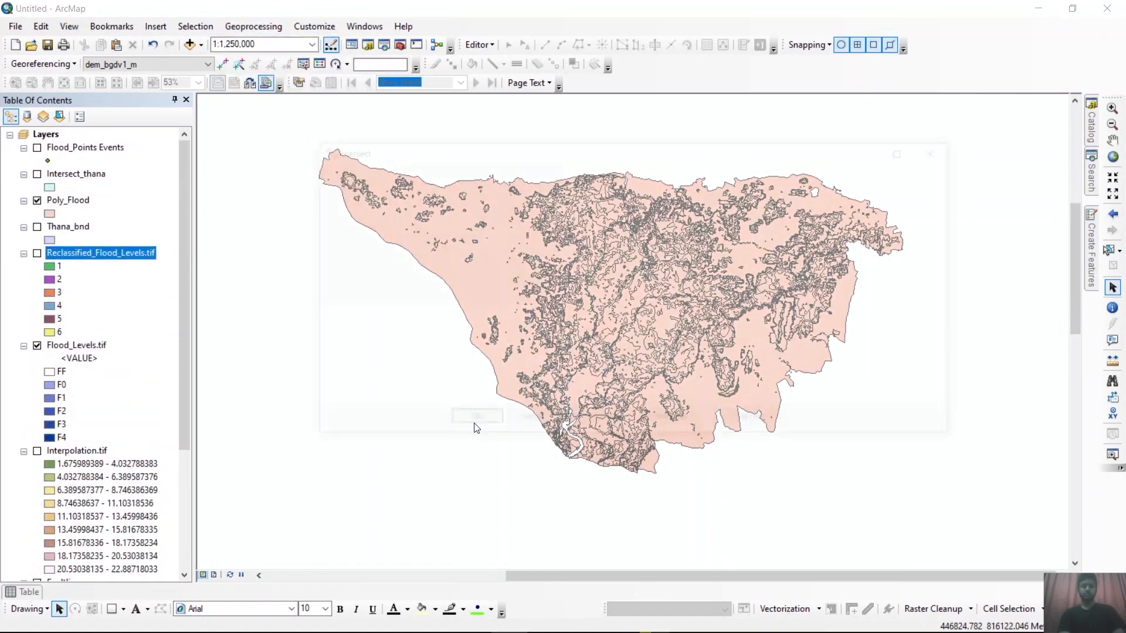
{"action": "left_click_drag", "start_coordinate": [92, 206], "coordinate": [467, 299]}
{"action": "scroll", "coordinate": [162, 423], "scroll_direction": "down", "scroll_amount": 3}
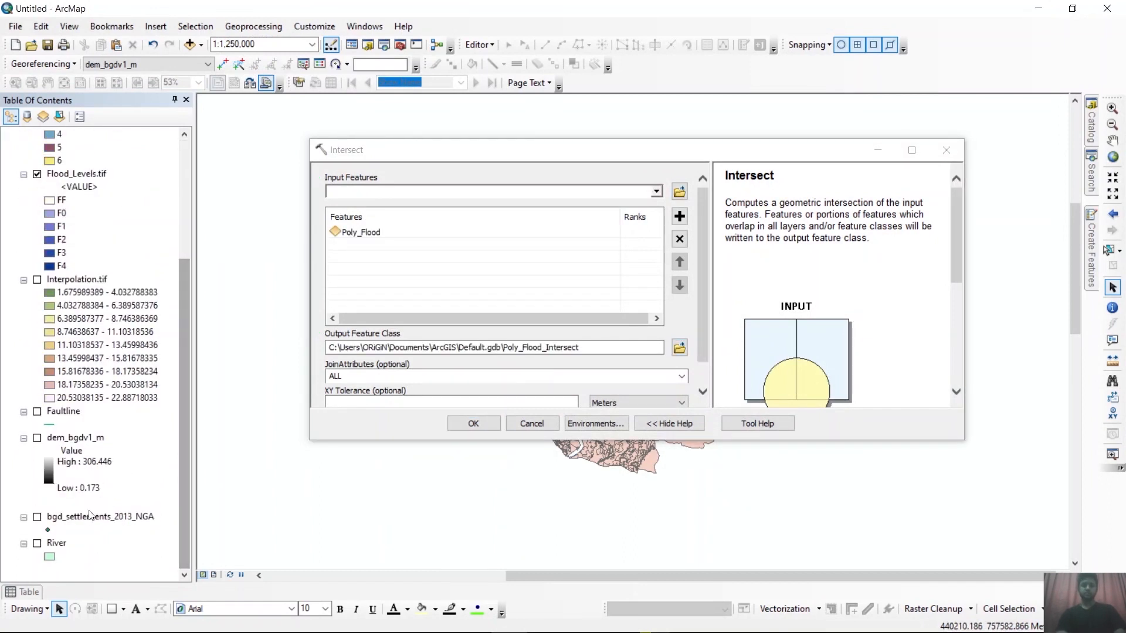
{"action": "left_click_drag", "start_coordinate": [91, 517], "coordinate": [413, 259]}
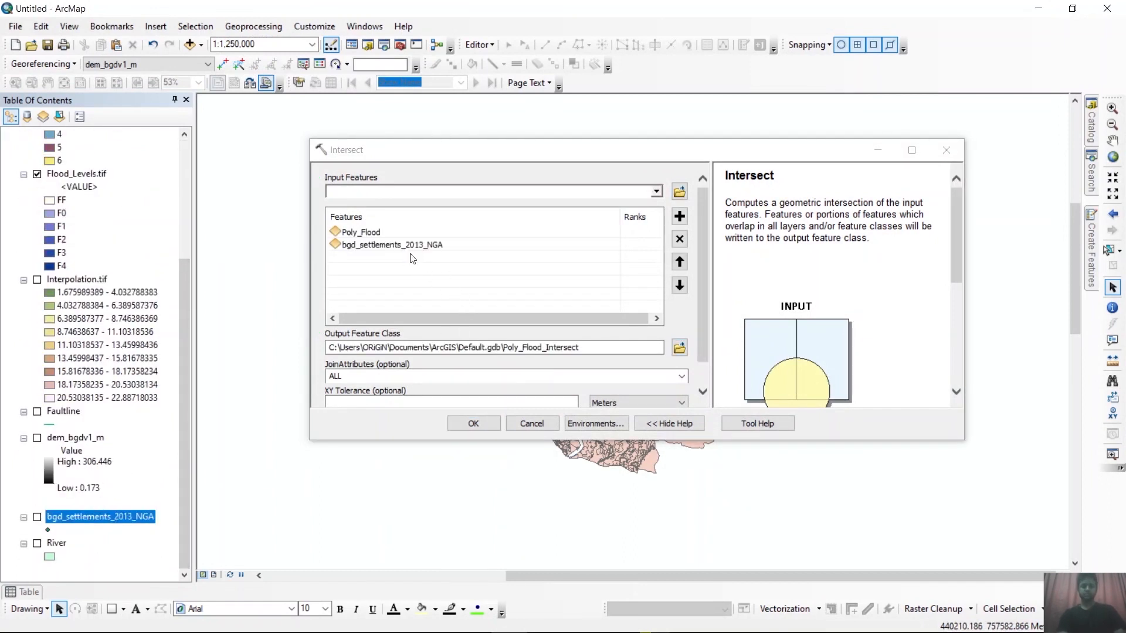
Step: Name the Intersect output Sett_Flood in the New Outputs folder and run the tool to add it as a layer
{"action": "left_click", "coordinate": [680, 347]}
{"action": "type", "text": "Sett_Floo"}
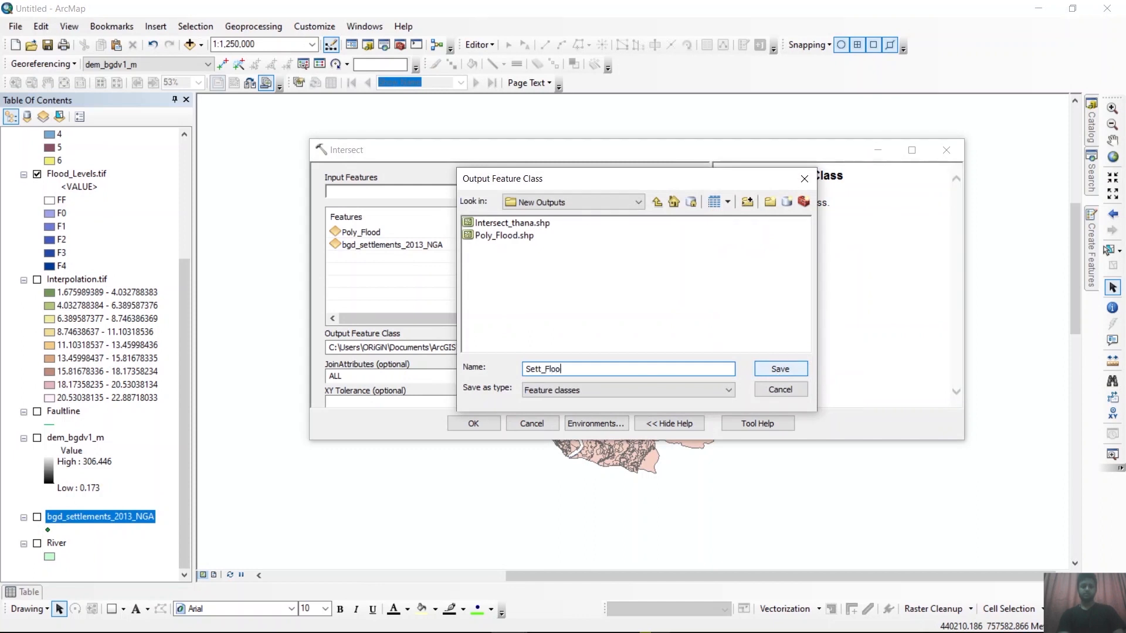
{"action": "type", "text": "d"}
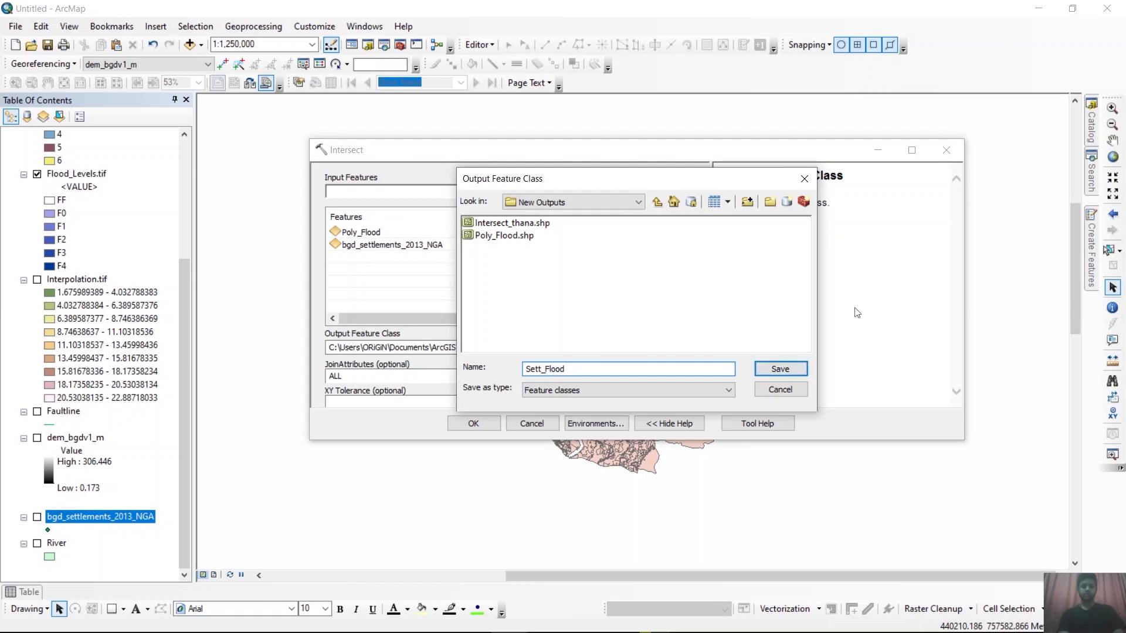
{"action": "left_click", "coordinate": [783, 369]}
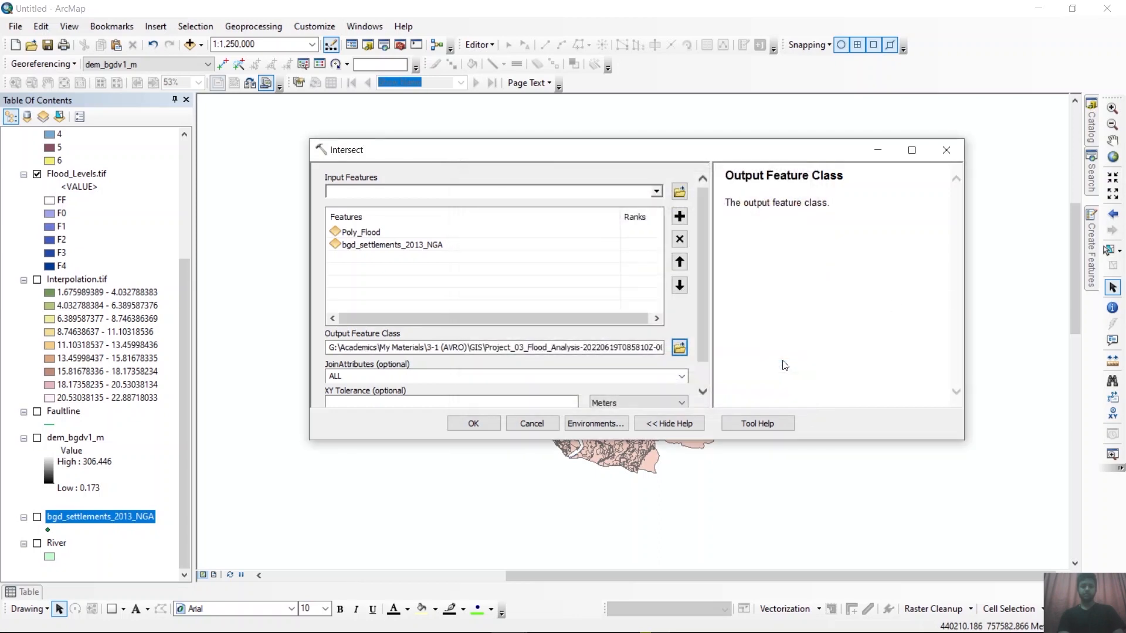
{"action": "left_click", "coordinate": [473, 423]}
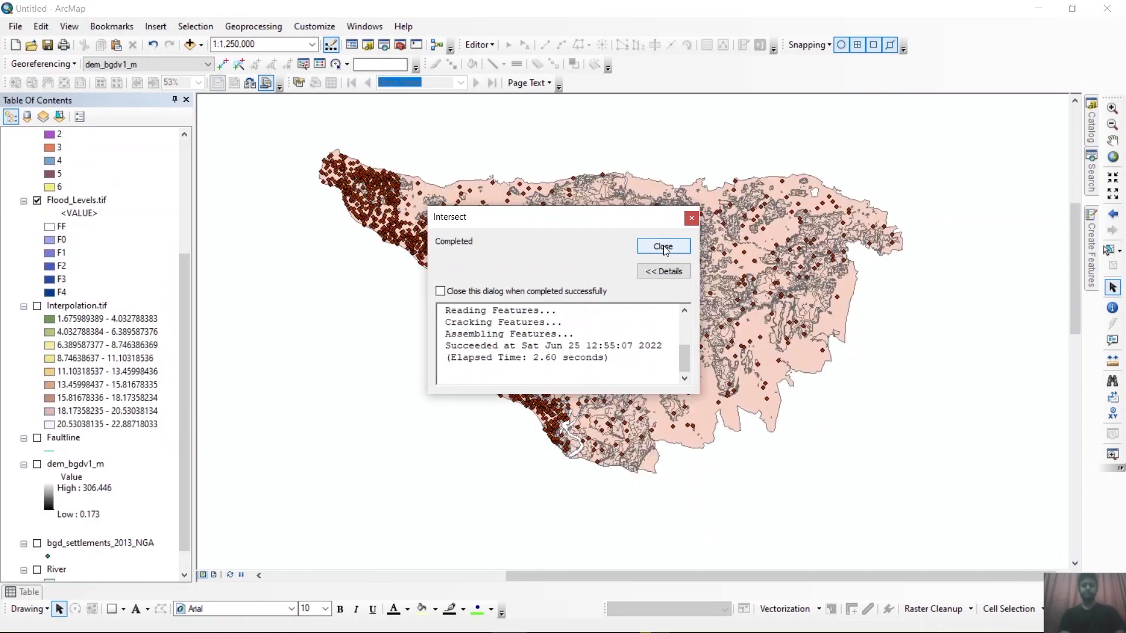
{"action": "left_click", "coordinate": [663, 247]}
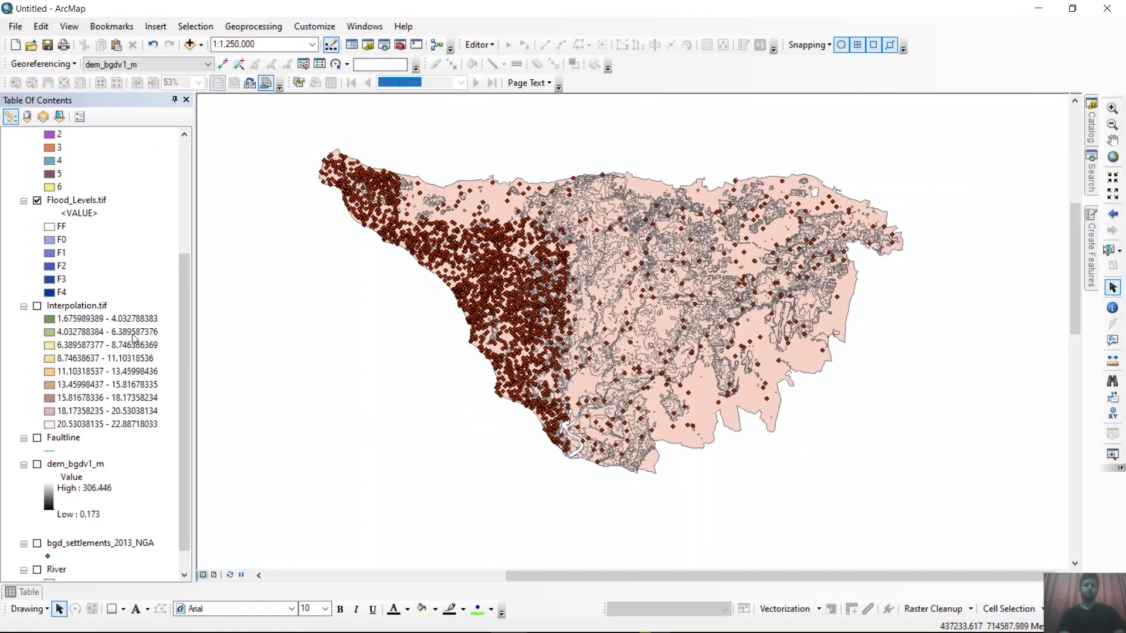
{"action": "scroll", "coordinate": [105, 344], "scroll_direction": "up", "scroll_amount": 5}
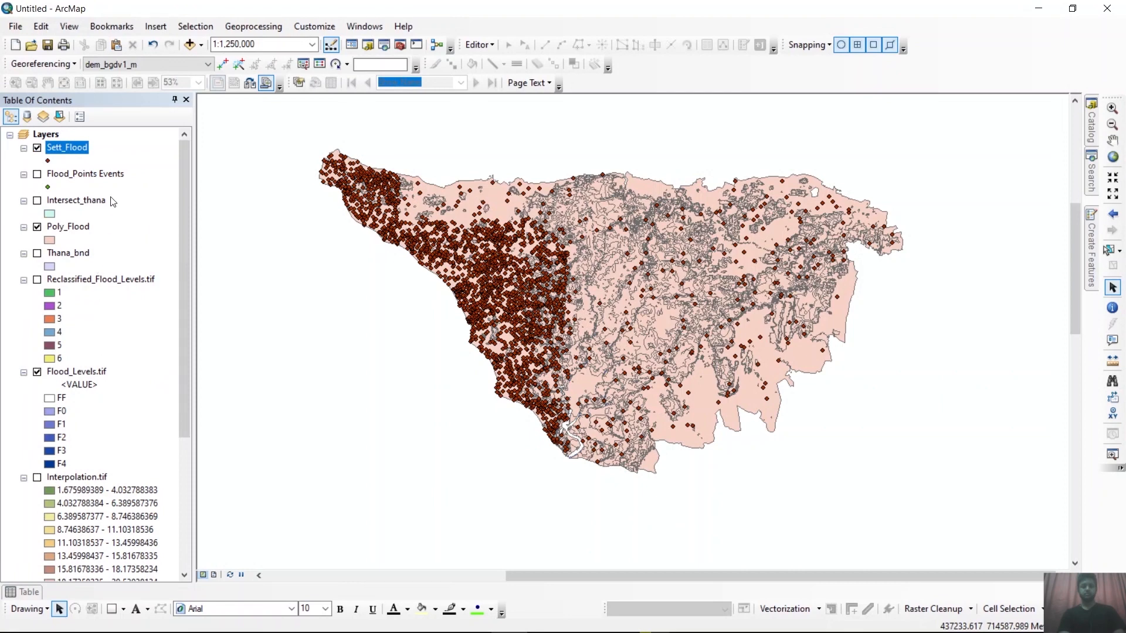
Step: Open the Sett_Flood attribute table and examine the settlement records with their Flood_Stat, SORT_NAME_ and Type values
{"action": "right_click", "coordinate": [69, 147]}
{"action": "left_click", "coordinate": [125, 194]}
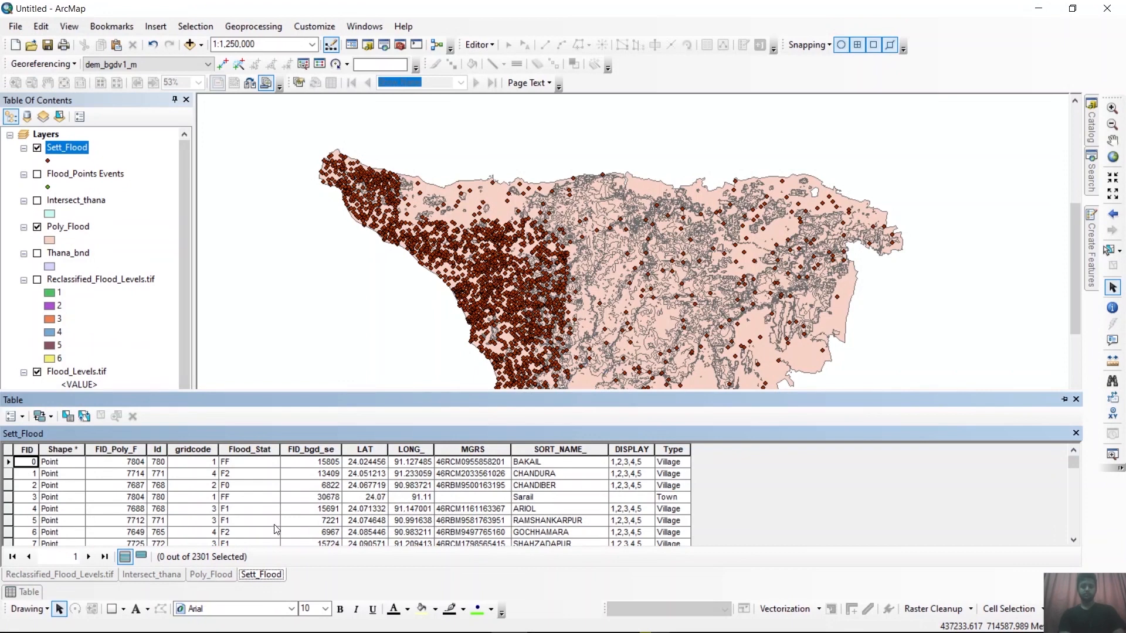
{"action": "scroll", "coordinate": [469, 489], "scroll_direction": "down", "scroll_amount": 1}
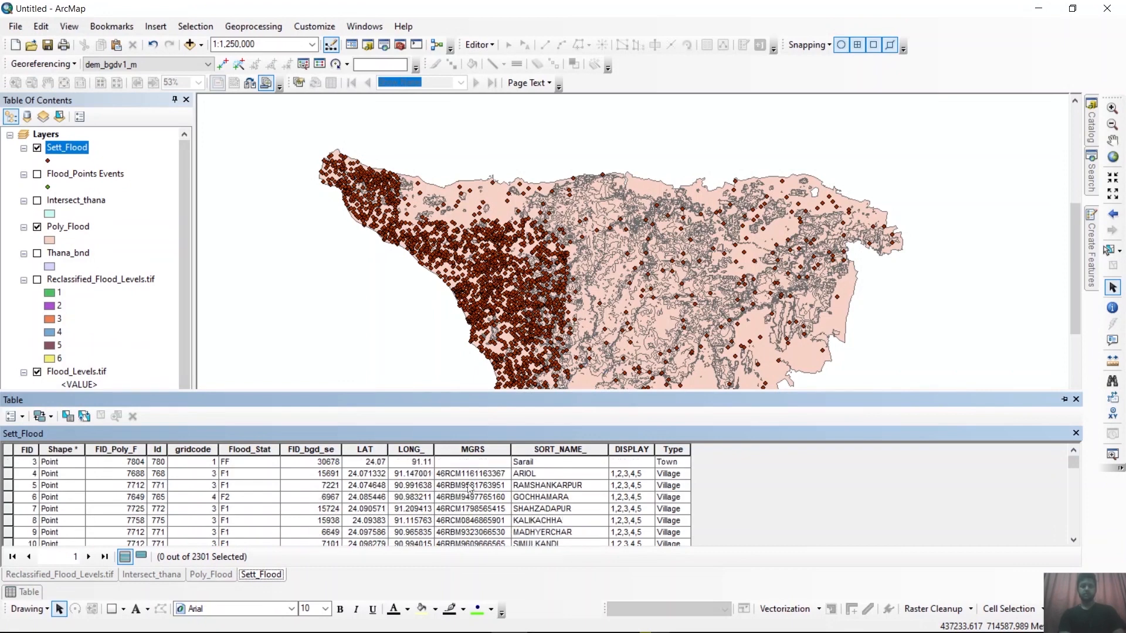
{"action": "scroll", "coordinate": [466, 489], "scroll_direction": "up", "scroll_amount": 1}
{"action": "scroll", "coordinate": [461, 490], "scroll_direction": "down", "scroll_amount": 7}
{"action": "scroll", "coordinate": [457, 489], "scroll_direction": "down", "scroll_amount": 20}
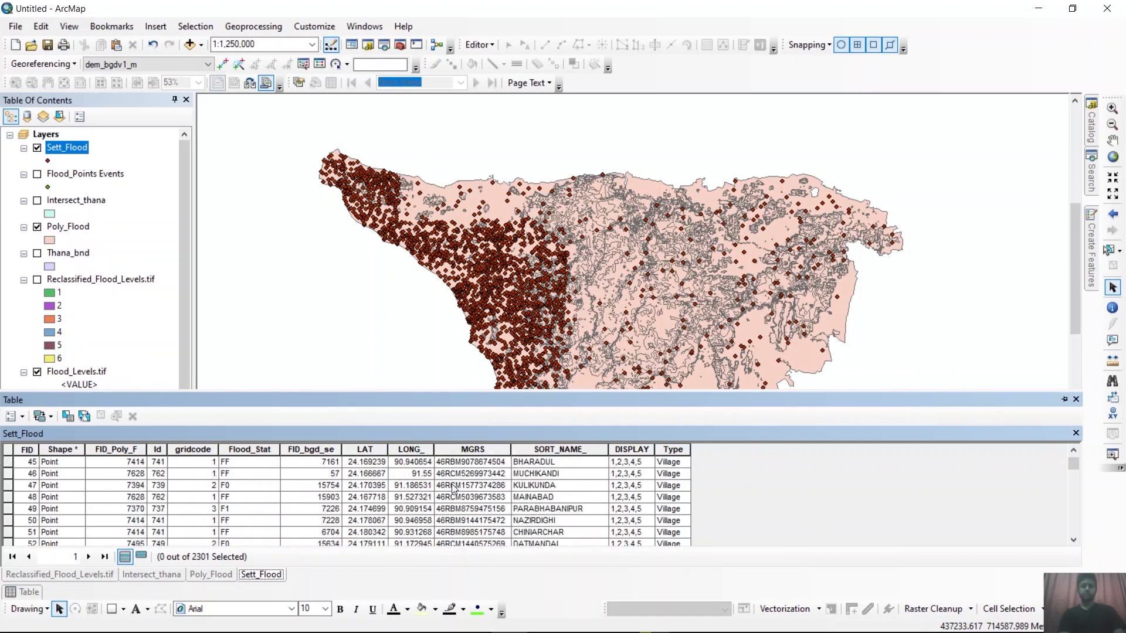
{"action": "scroll", "coordinate": [455, 489], "scroll_direction": "down", "scroll_amount": 20}
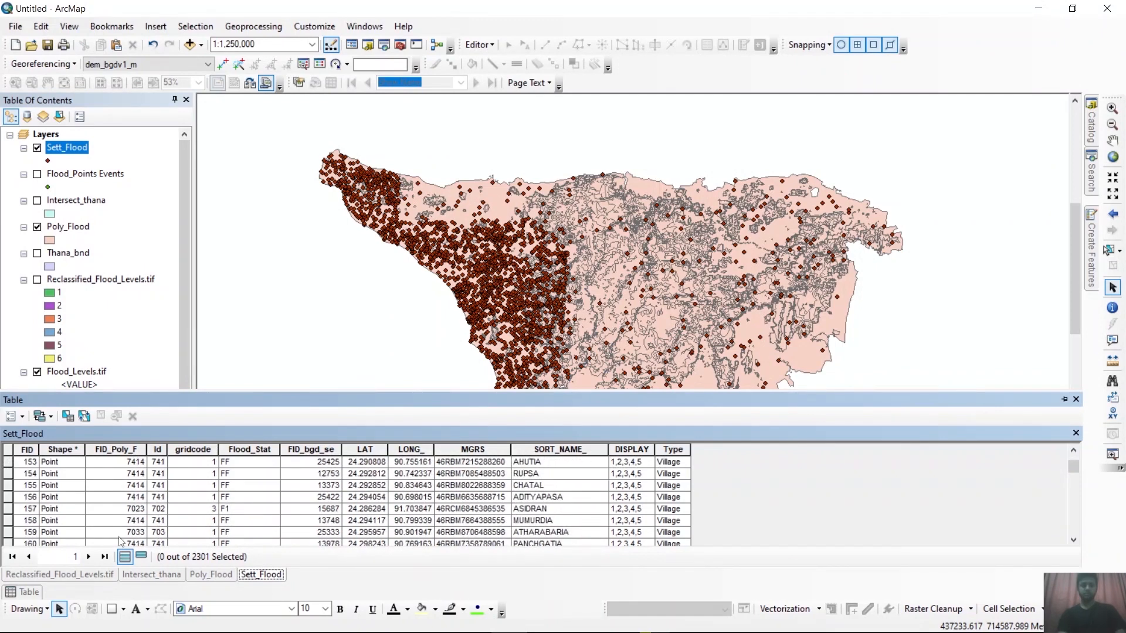
{"action": "scroll", "coordinate": [271, 509], "scroll_direction": "down", "scroll_amount": 20}
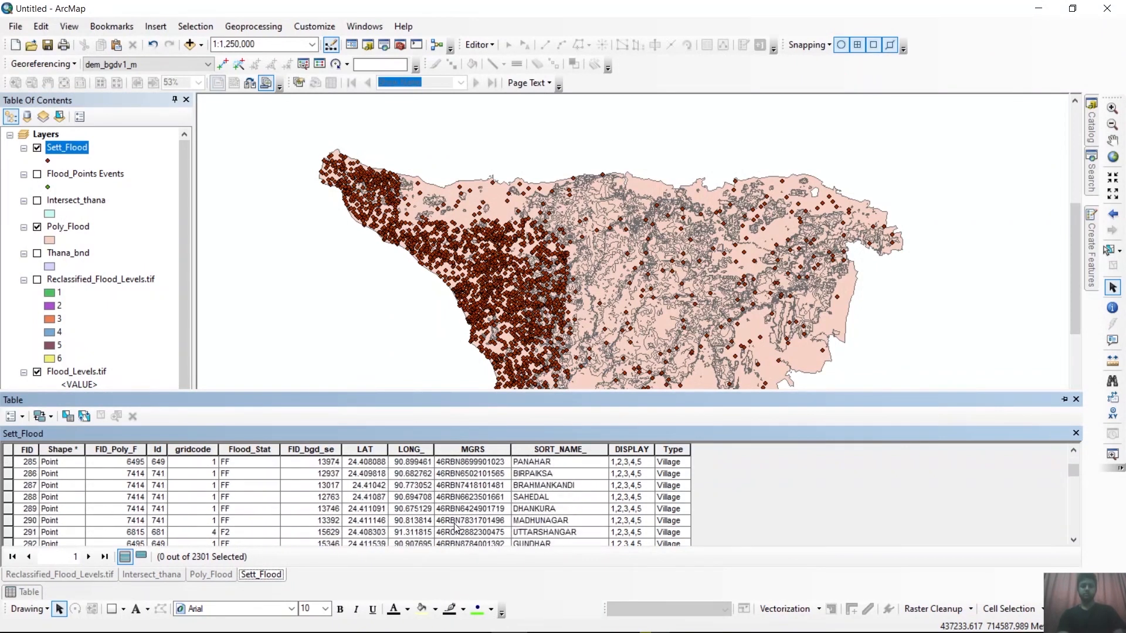
{"action": "scroll", "coordinate": [328, 508], "scroll_direction": "up", "scroll_amount": 20}
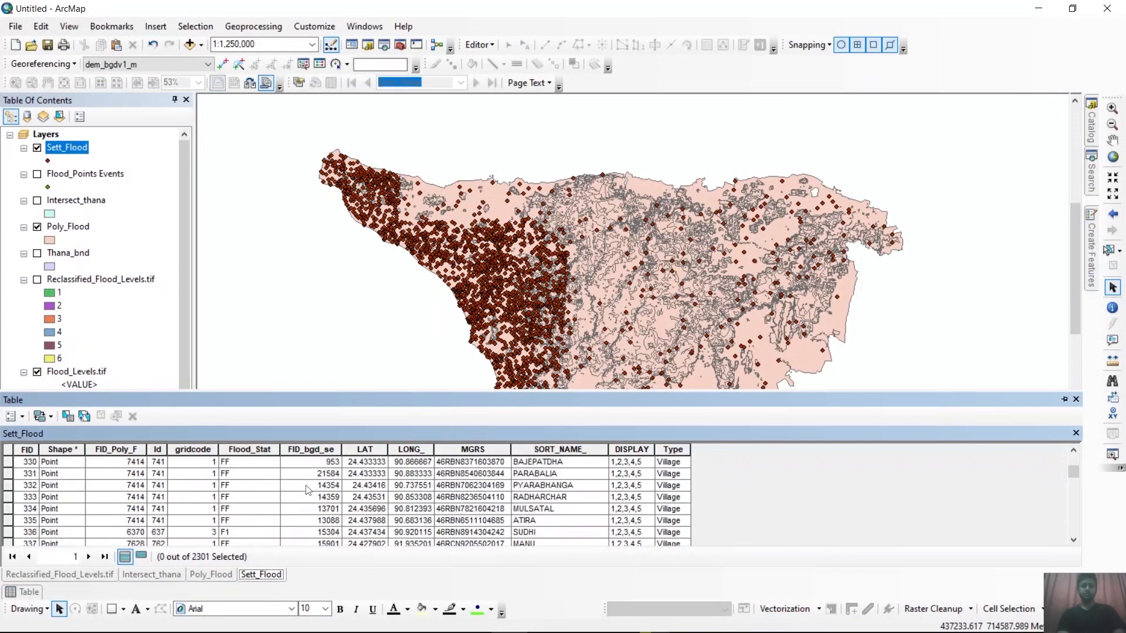
{"action": "scroll", "coordinate": [310, 507], "scroll_direction": "up", "scroll_amount": 19}
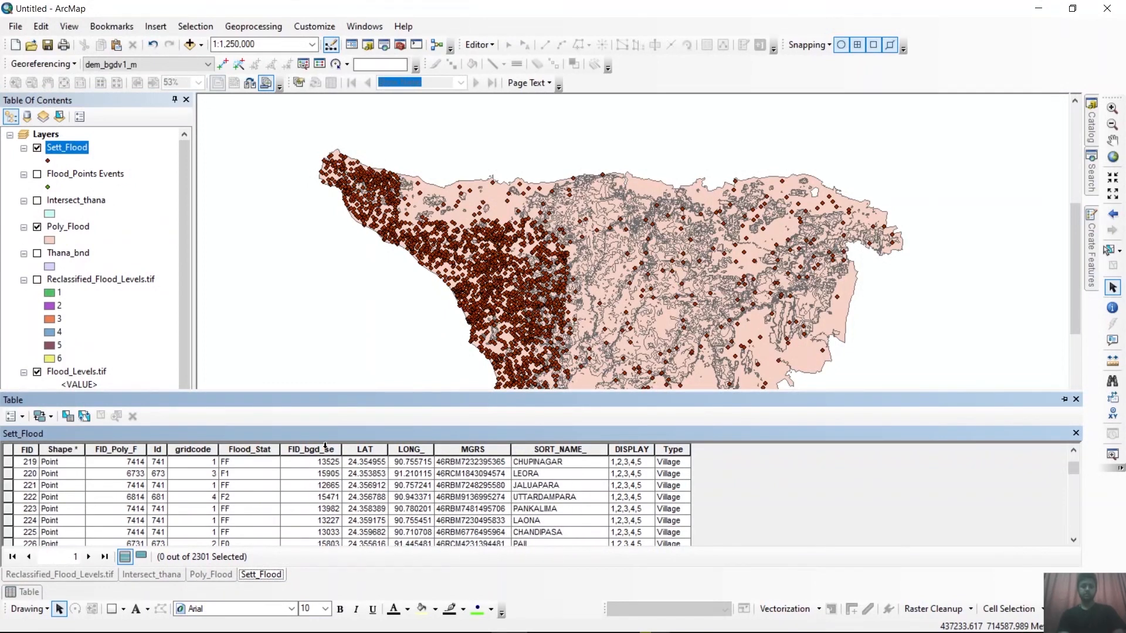
{"action": "scroll", "coordinate": [330, 492], "scroll_direction": "down", "scroll_amount": 20}
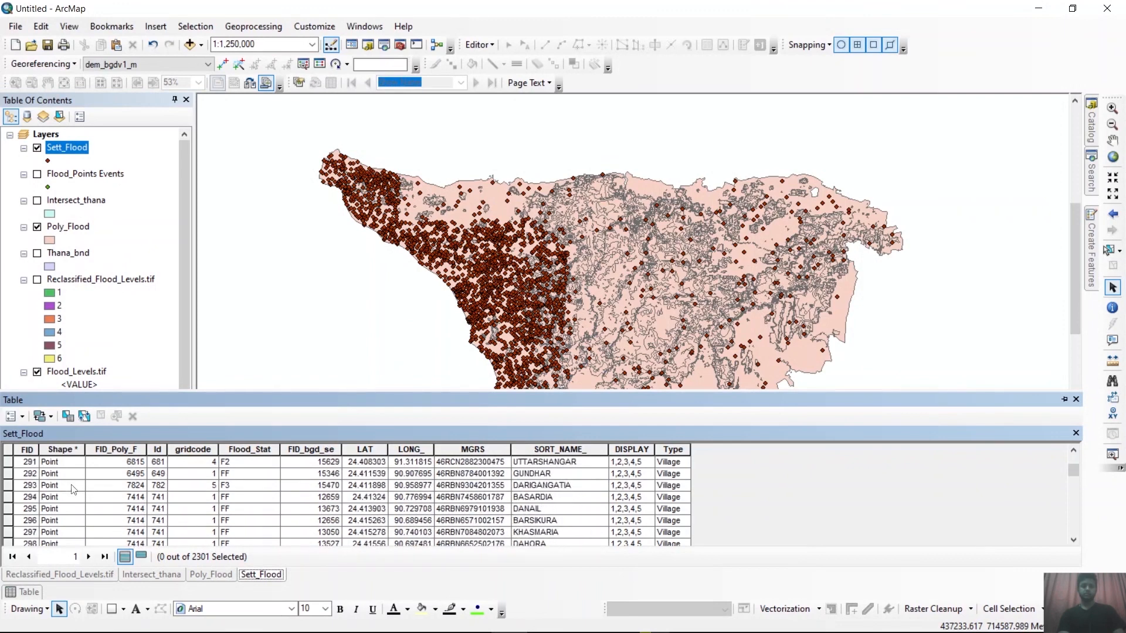
Step: Select and copy all Sett_Flood records, and paste them starting at cell A1 of a new sheet in the Excel workbook Book1
{"action": "right_click", "coordinate": [9, 481]}
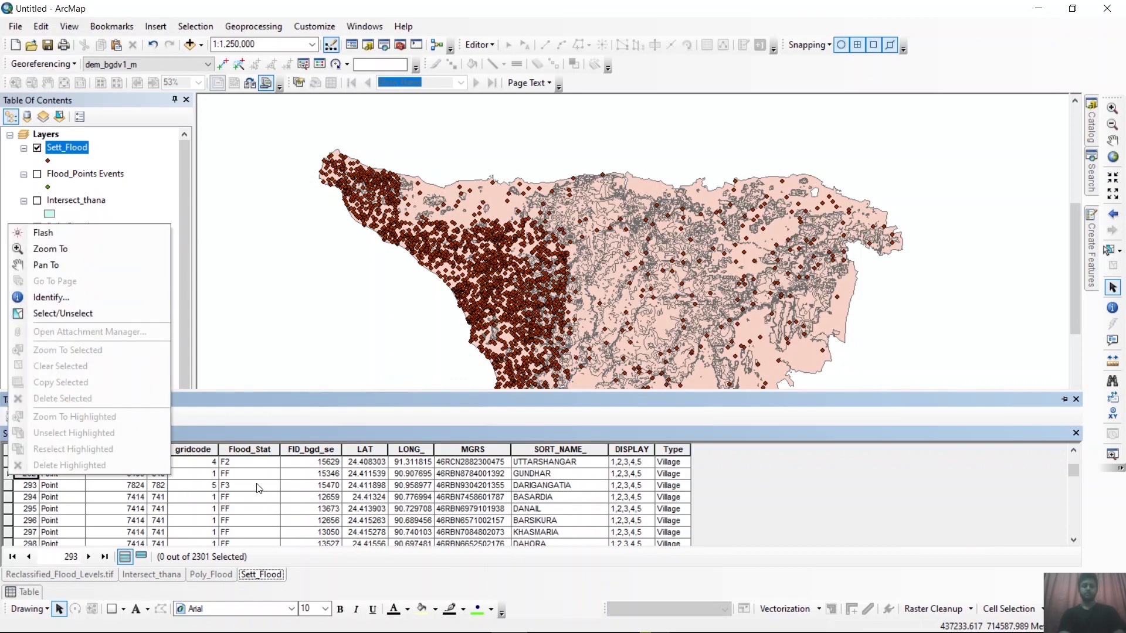
{"action": "left_click", "coordinate": [170, 524]}
{"action": "key", "text": "ctrl+a"}
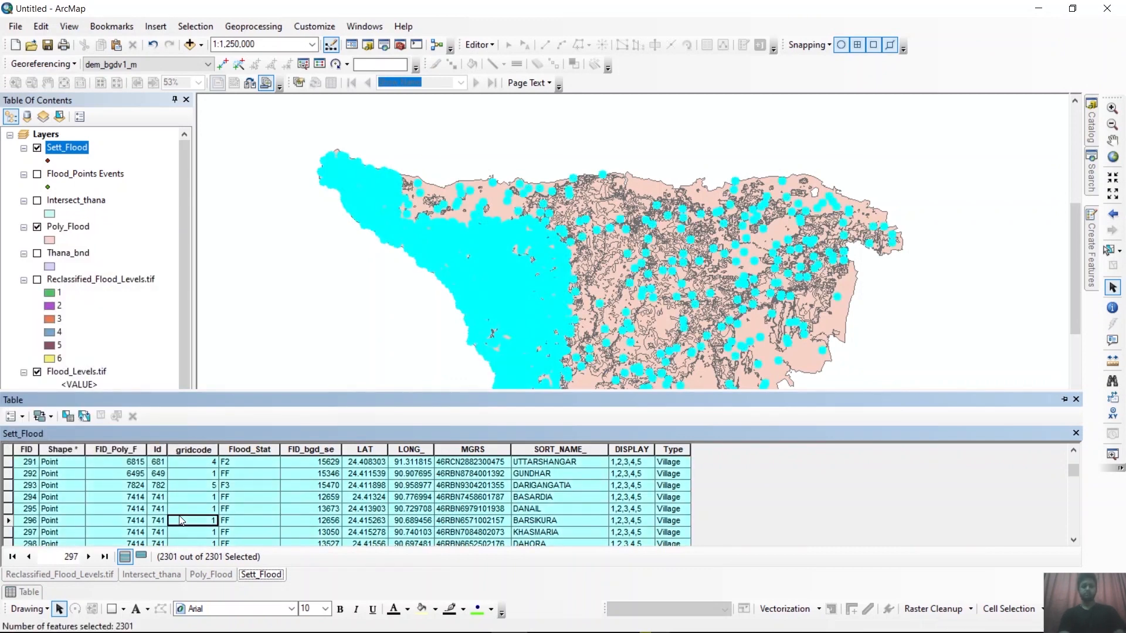
{"action": "right_click", "coordinate": [11, 502]}
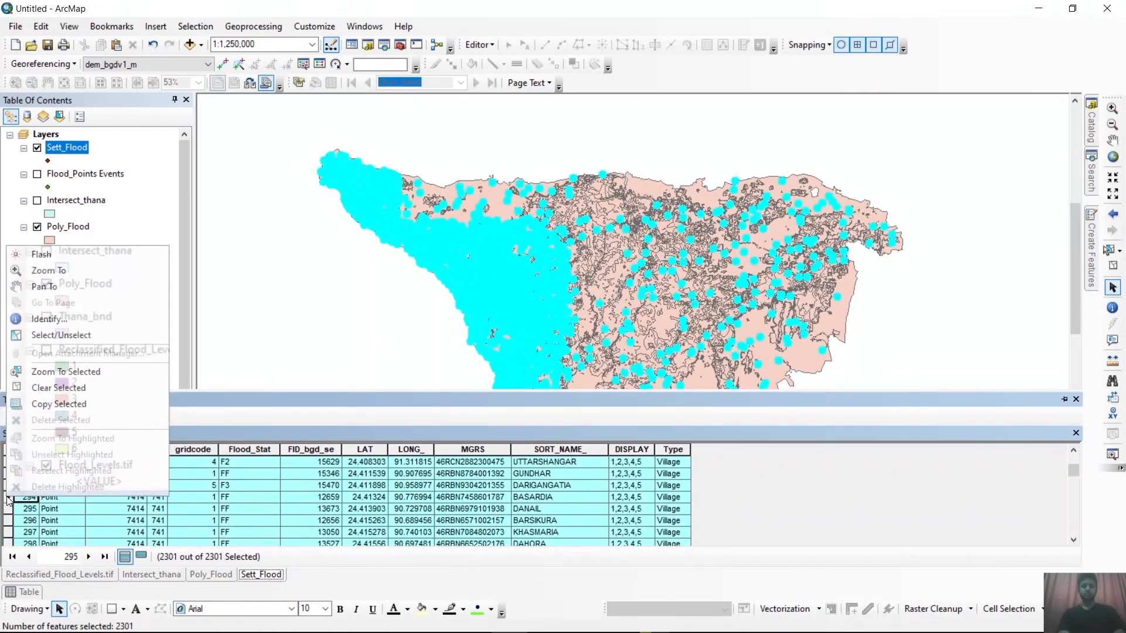
{"action": "left_click", "coordinate": [34, 411]}
{"action": "key", "text": "alt+Tab"}
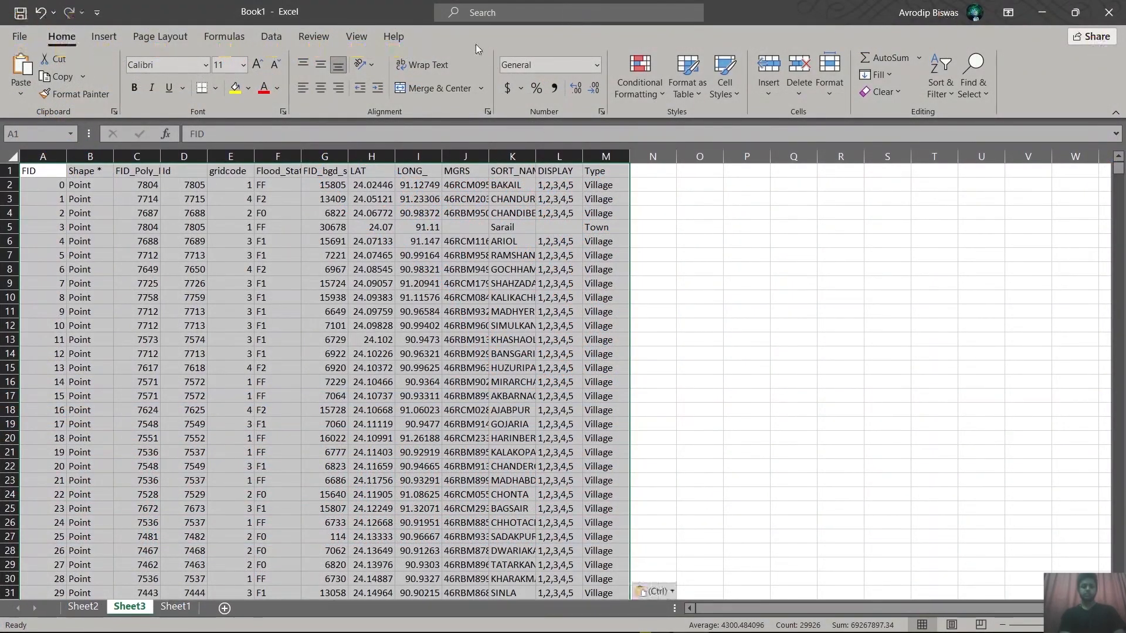
Step: Create a PivotTable on a new worksheet from the pasted settlement data in Sheet3!$A$1:$M$2302
{"action": "left_click", "coordinate": [160, 37]}
{"action": "left_click", "coordinate": [103, 36]}
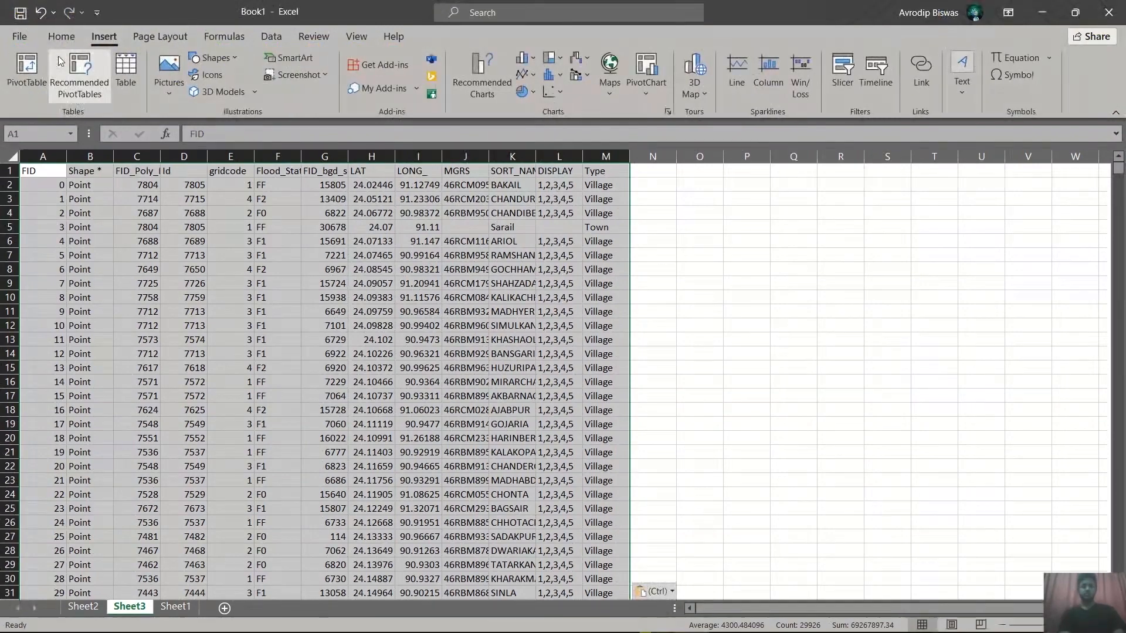
{"action": "left_click", "coordinate": [27, 68]}
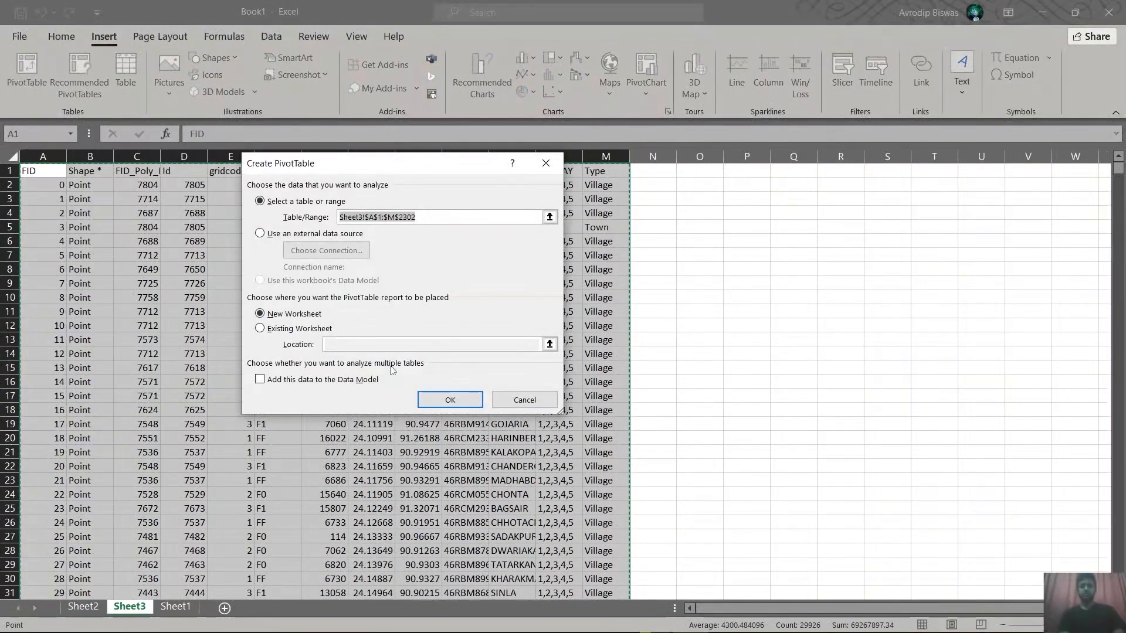
{"action": "left_click", "coordinate": [450, 401]}
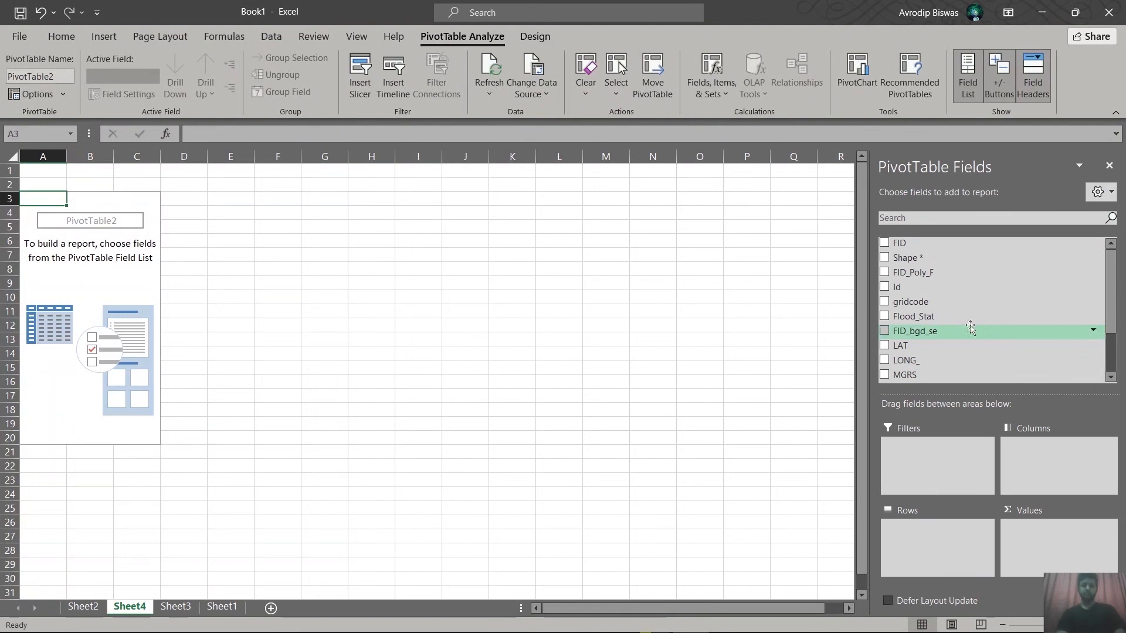
Step: Set Flood_Stat as the PivotTable's rows and Sum of FID_bgd_se as its values
{"action": "scroll", "coordinate": [962, 372], "scroll_direction": "down", "scroll_amount": 2}
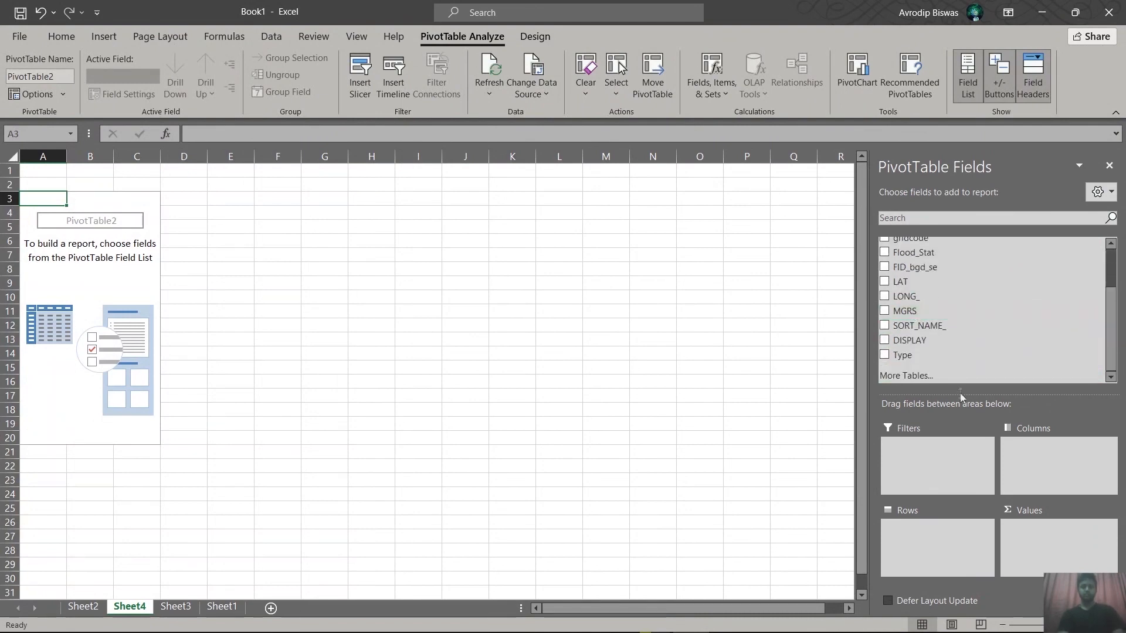
{"action": "scroll", "coordinate": [973, 299], "scroll_direction": "up", "scroll_amount": 2}
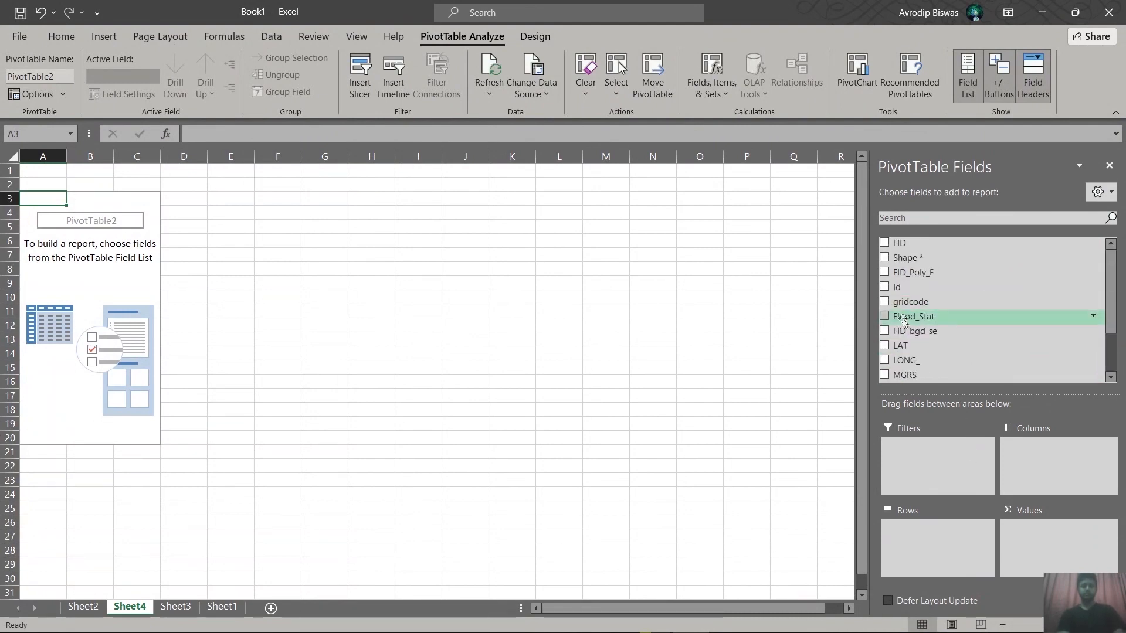
{"action": "left_click_drag", "start_coordinate": [904, 320], "coordinate": [939, 547]}
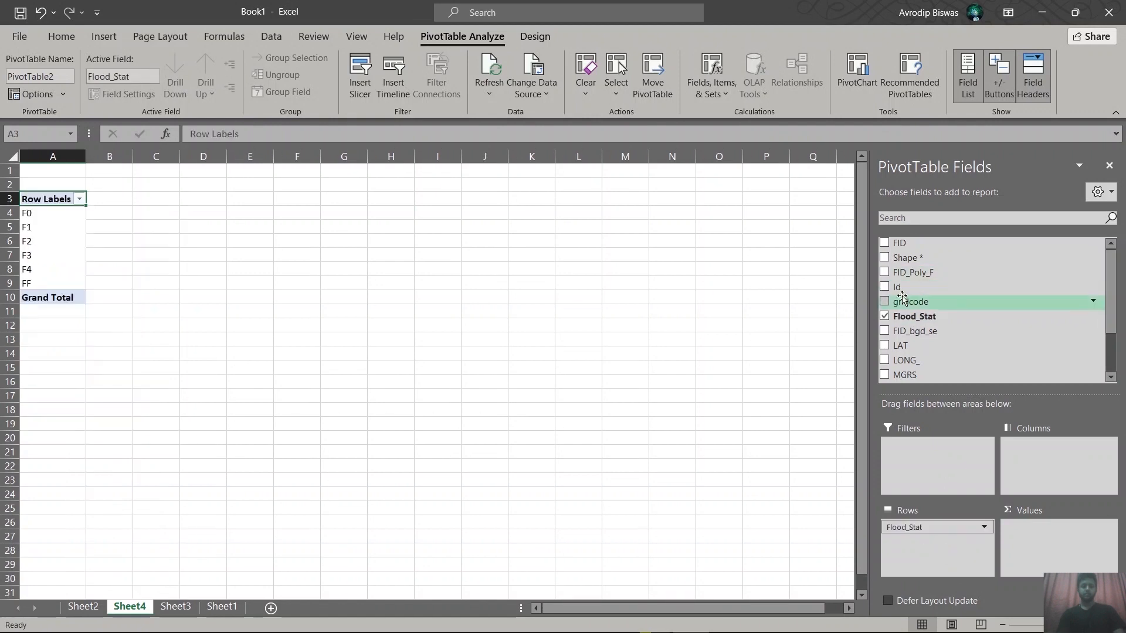
{"action": "scroll", "coordinate": [939, 352], "scroll_direction": "down", "scroll_amount": 2}
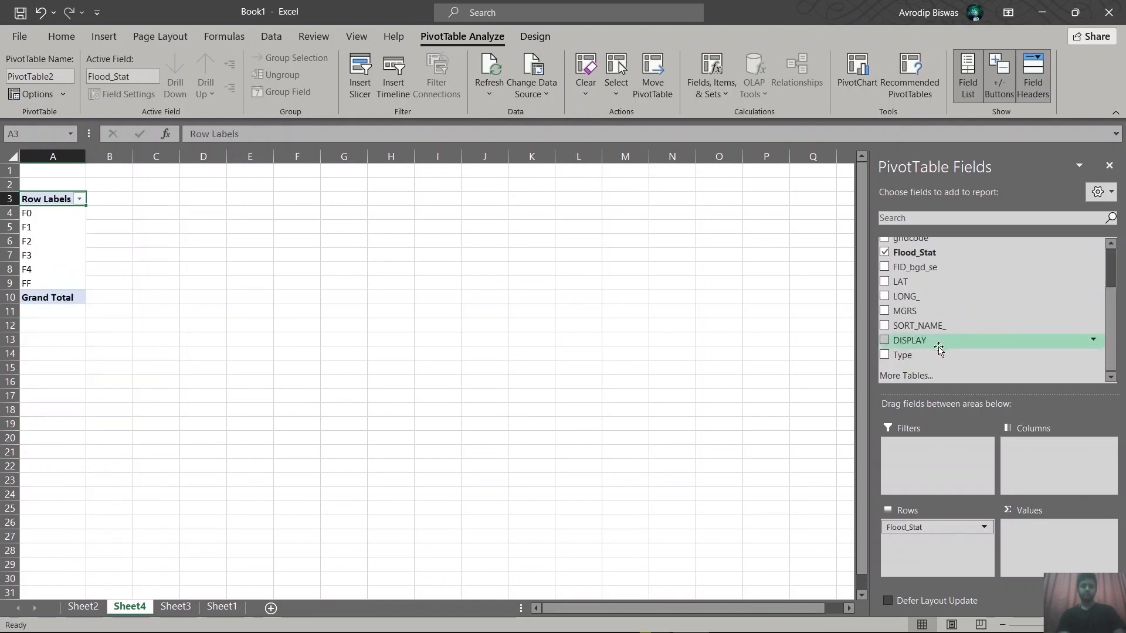
{"action": "scroll", "coordinate": [933, 340], "scroll_direction": "up", "scroll_amount": 2}
{"action": "left_click_drag", "start_coordinate": [930, 339], "coordinate": [1054, 549]}
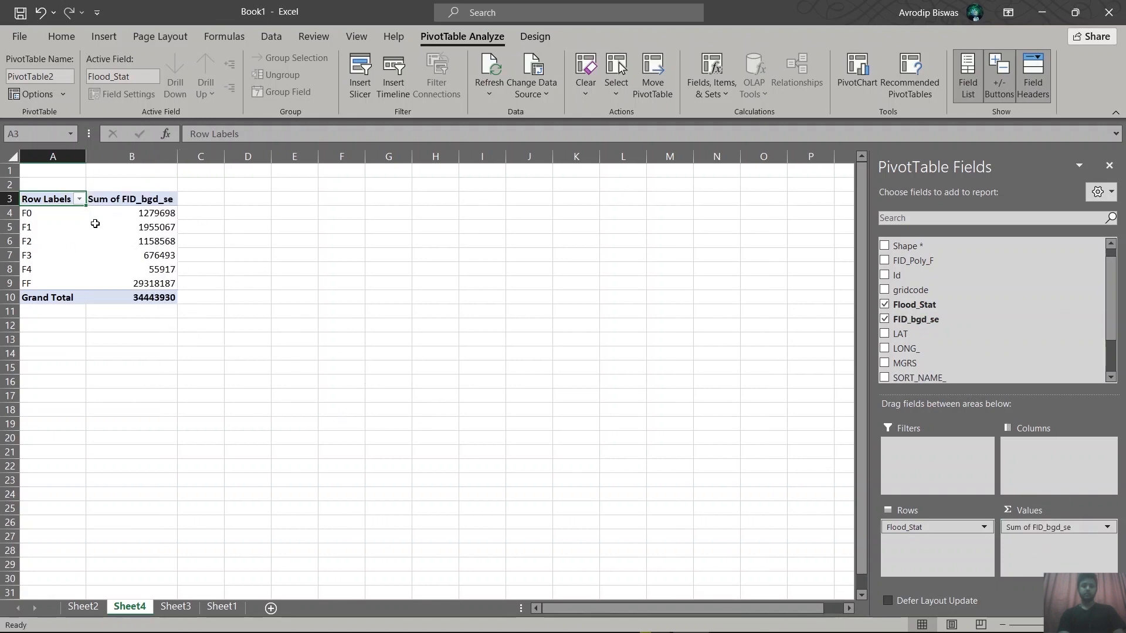
{"action": "mouse_move", "coordinate": [132, 215]}
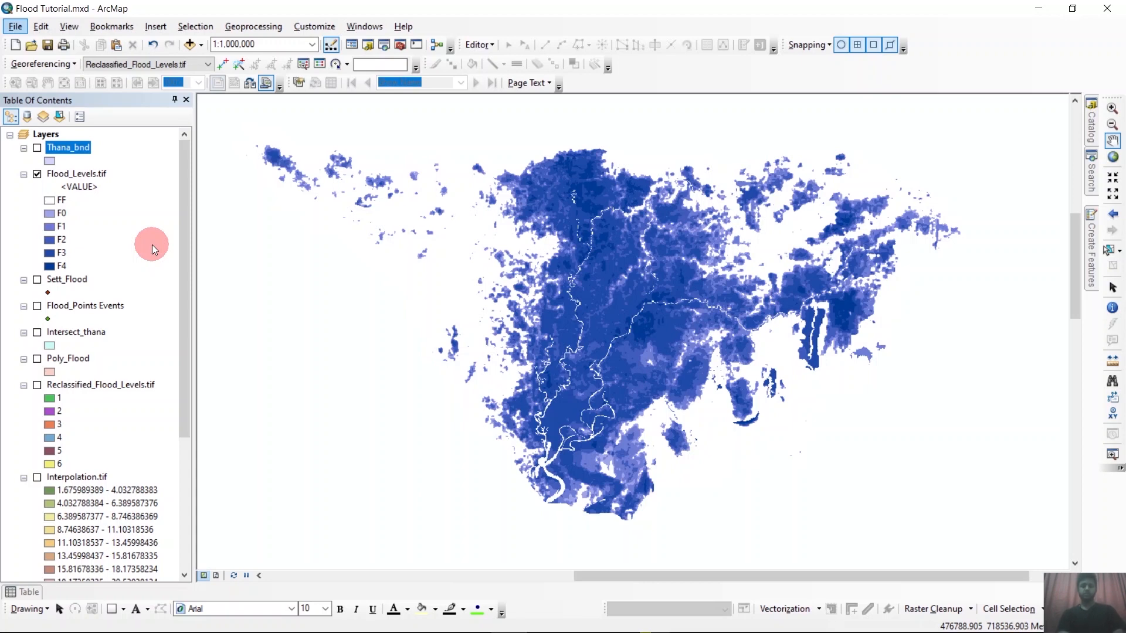
Step: In ArcMap, show the Thana_bnd layer and style it as Hollow with a red outline of width 1
{"action": "left_click", "coordinate": [37, 149]}
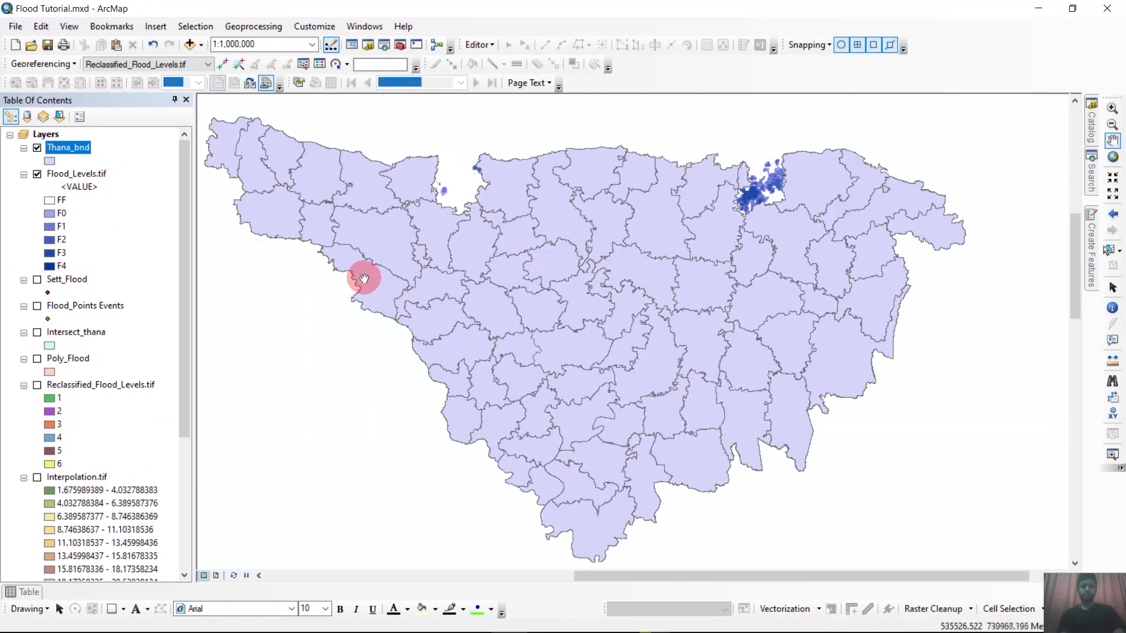
{"action": "left_click", "coordinate": [48, 160]}
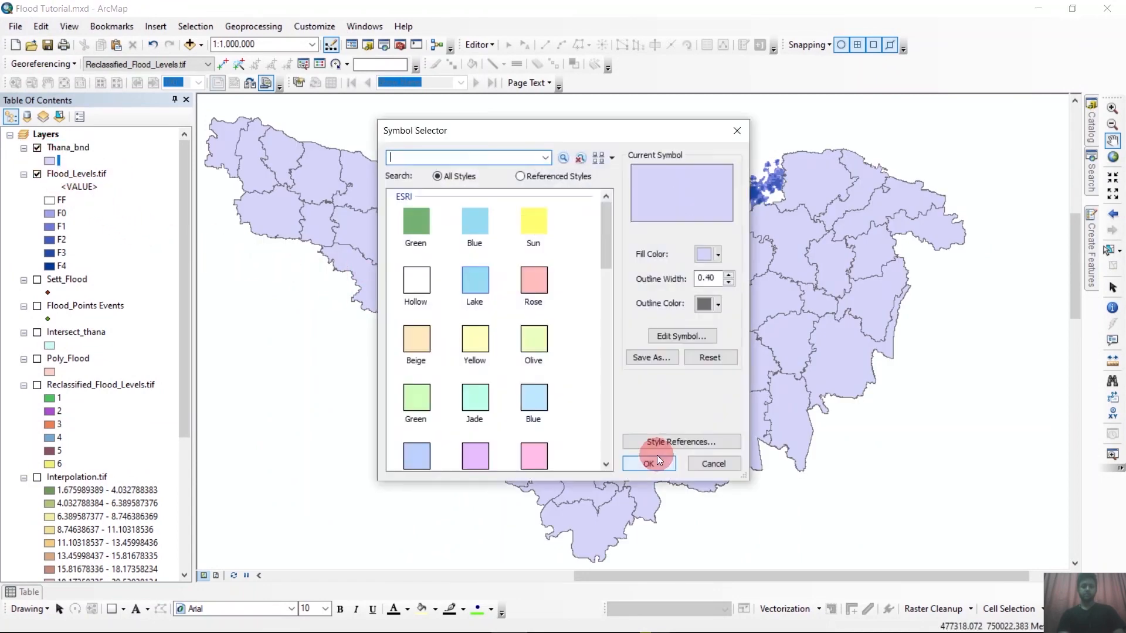
{"action": "left_click", "coordinate": [418, 286]}
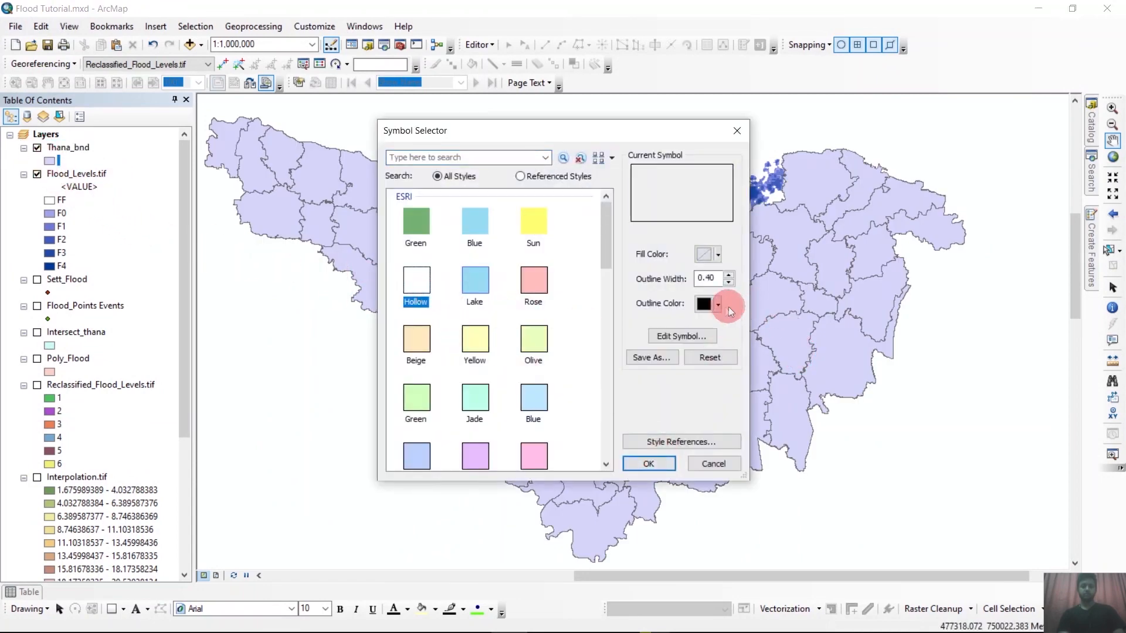
{"action": "left_click", "coordinate": [719, 306]}
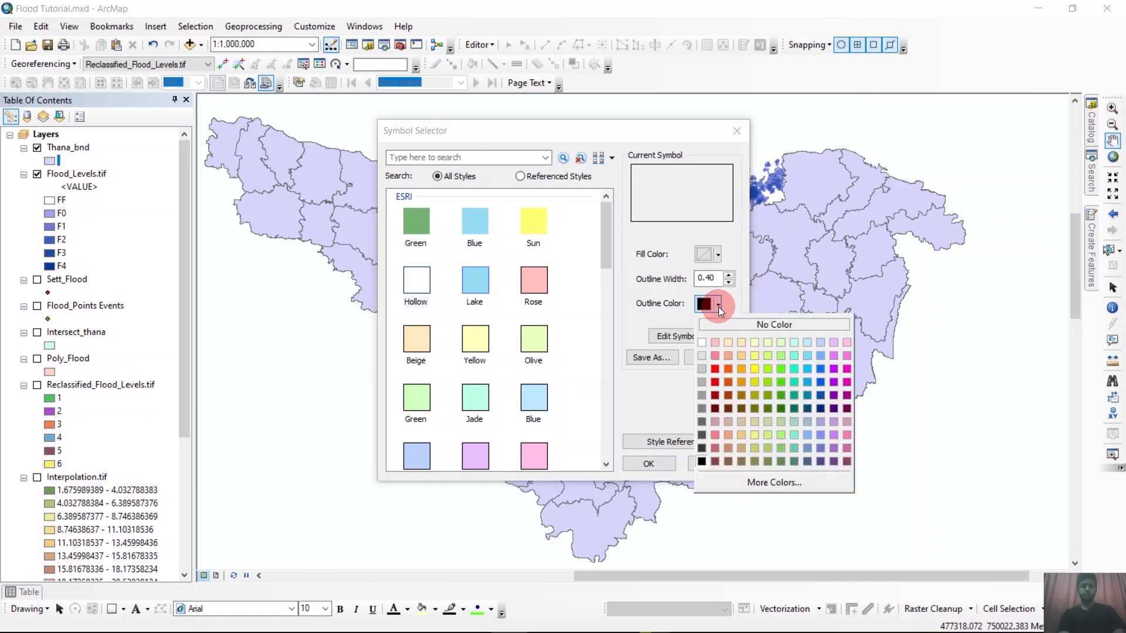
{"action": "left_click", "coordinate": [716, 381]}
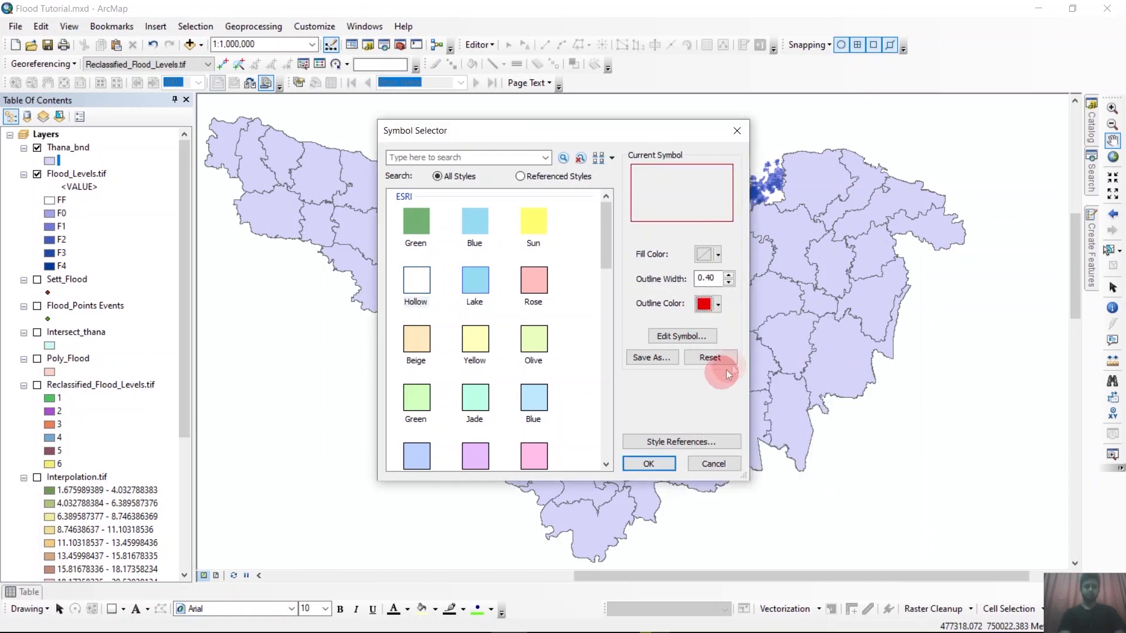
{"action": "left_click", "coordinate": [730, 275]}
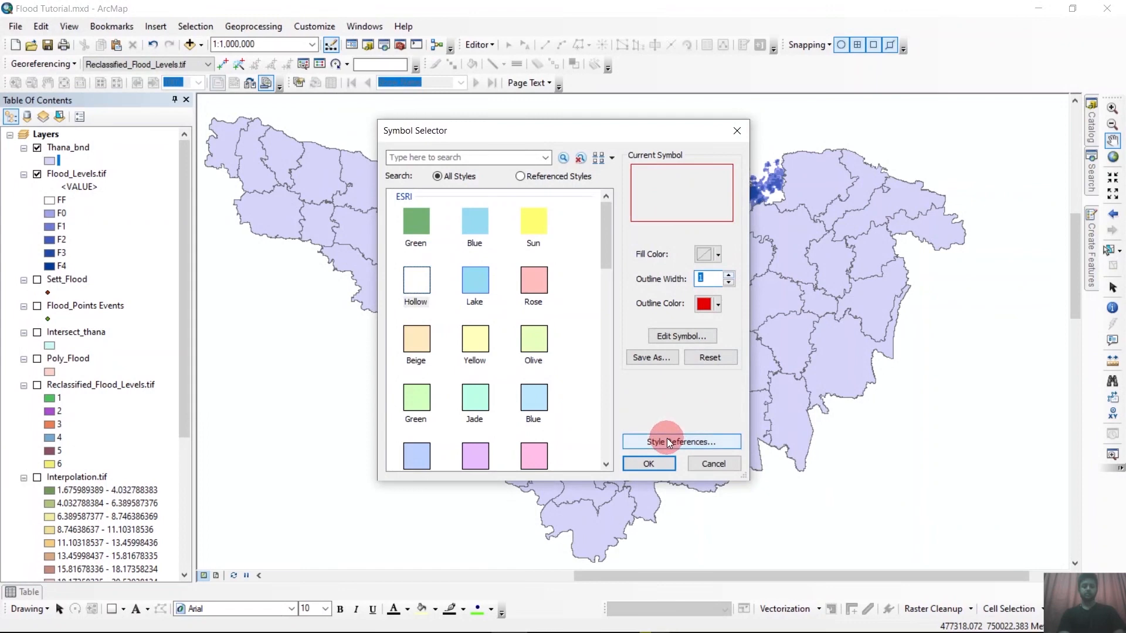
{"action": "left_click", "coordinate": [649, 463]}
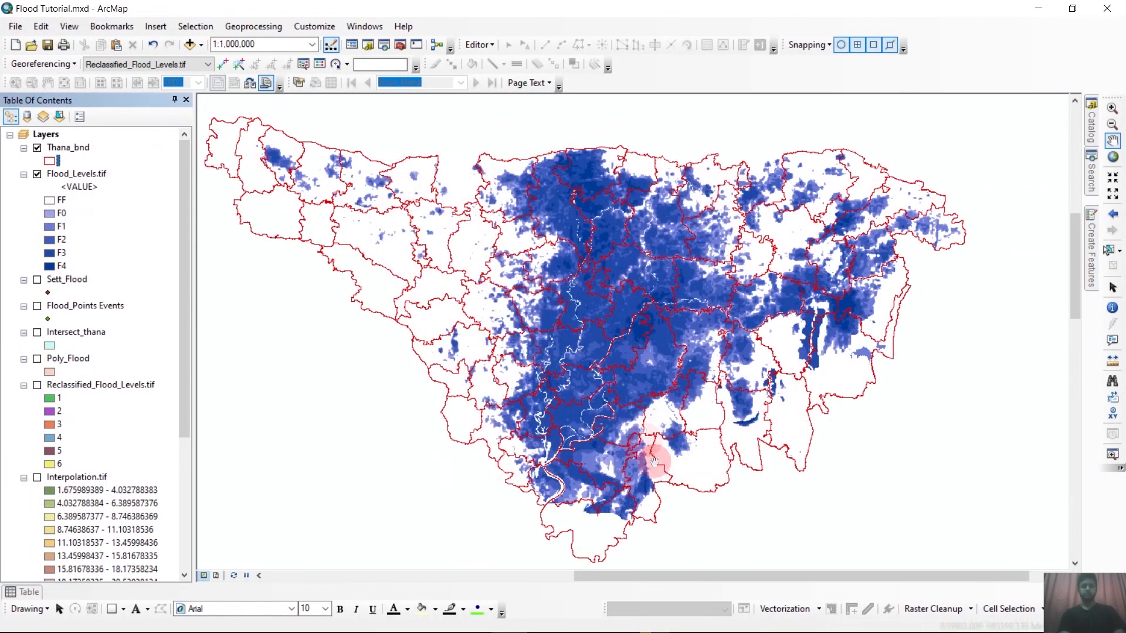
Step: Label the Thana_bnd features with their thana names and inspect the labels over the flood levels
{"action": "scroll", "coordinate": [574, 268], "scroll_direction": "up", "scroll_amount": 1}
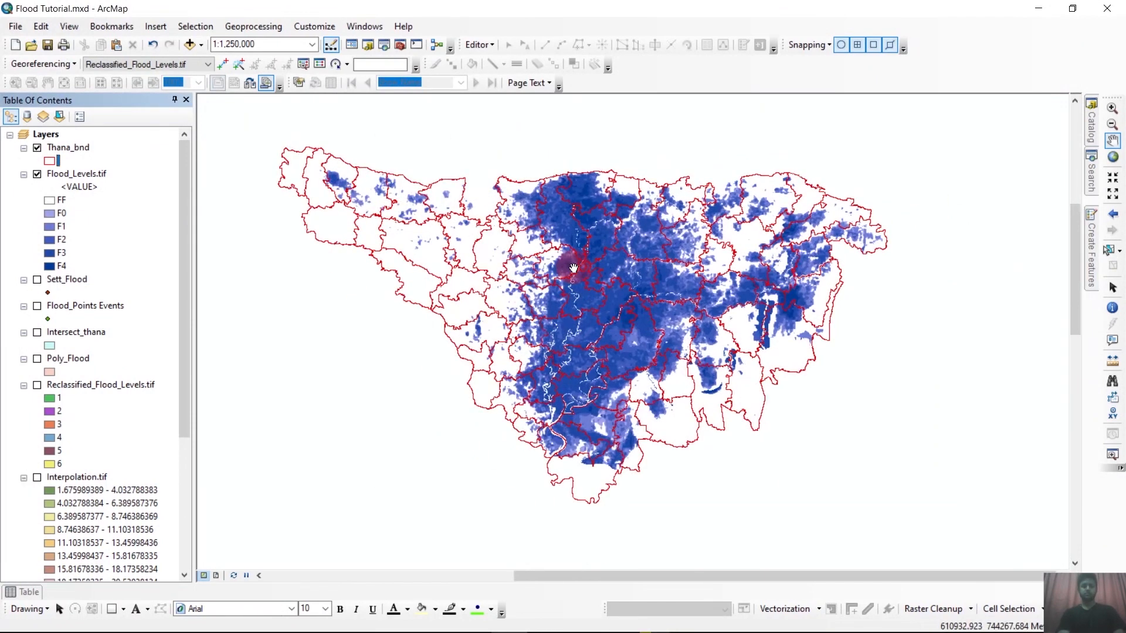
{"action": "scroll", "coordinate": [552, 222], "scroll_direction": "down", "scroll_amount": 1}
{"action": "scroll", "coordinate": [551, 222], "scroll_direction": "up", "scroll_amount": 1}
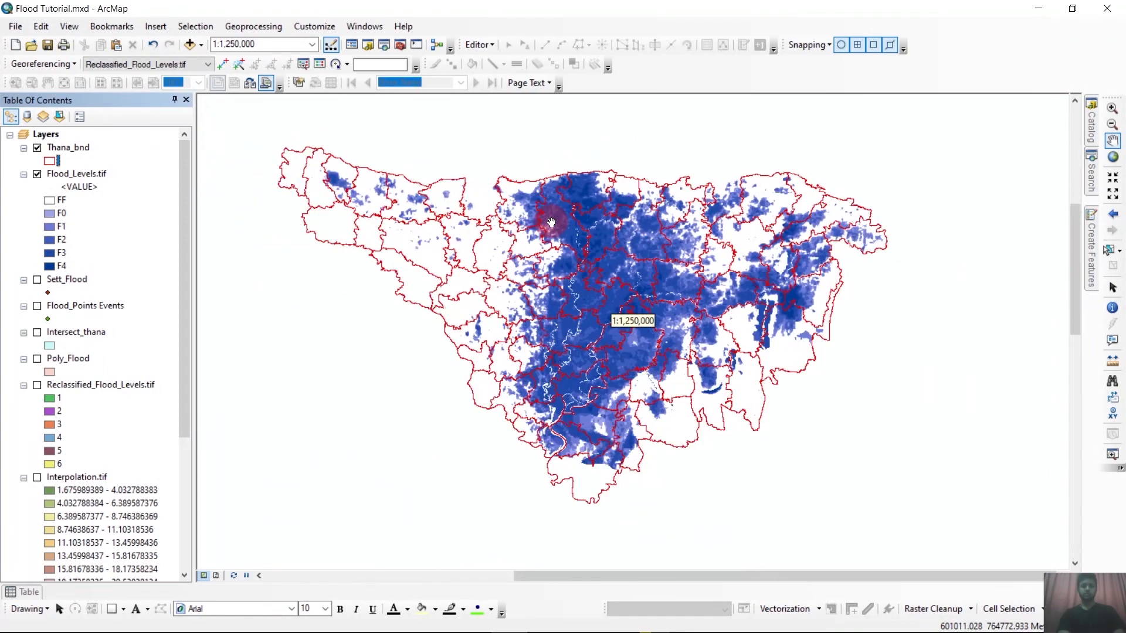
{"action": "right_click", "coordinate": [80, 151]}
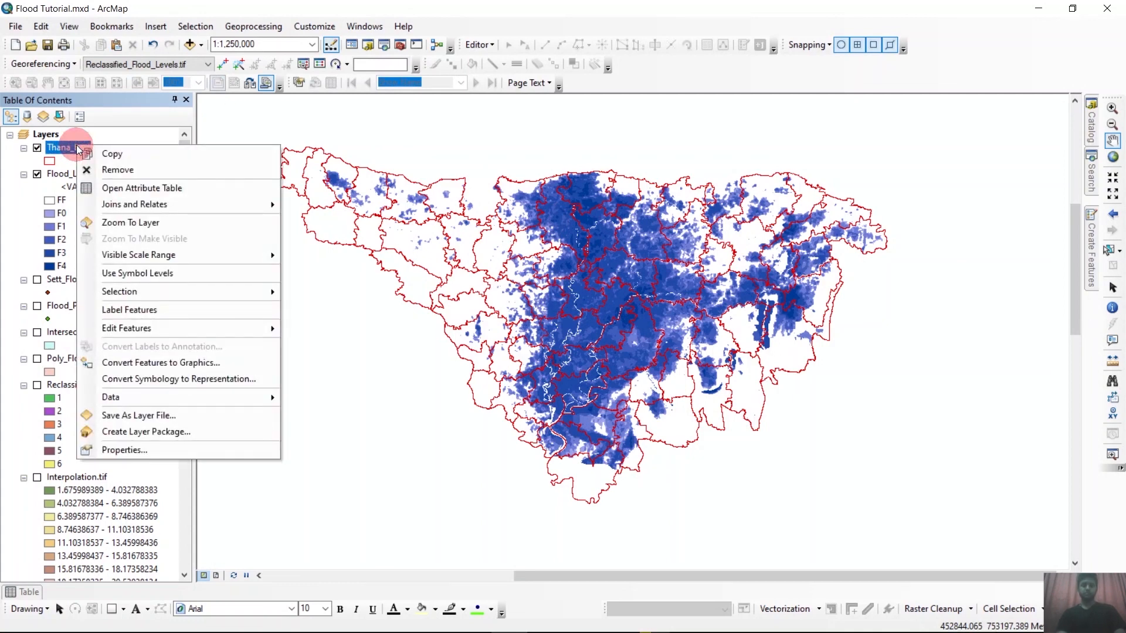
{"action": "left_click", "coordinate": [152, 311]}
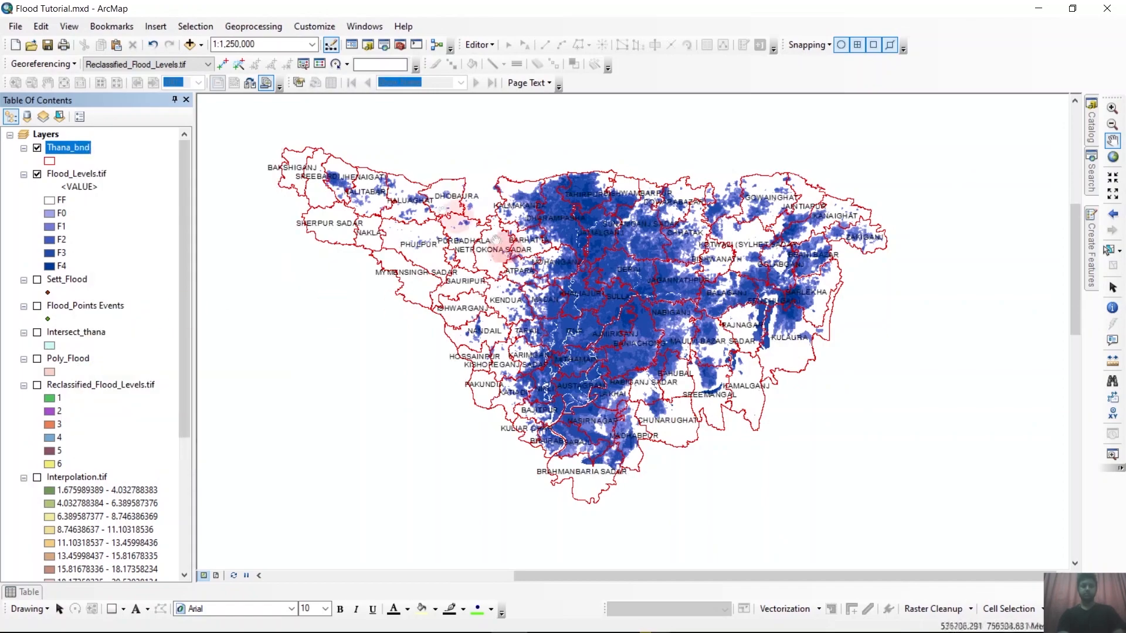
{"action": "scroll", "coordinate": [290, 161], "scroll_direction": "down", "scroll_amount": 2}
{"action": "scroll", "coordinate": [290, 161], "scroll_direction": "up", "scroll_amount": 2}
{"action": "scroll", "coordinate": [519, 210], "scroll_direction": "down", "scroll_amount": 1}
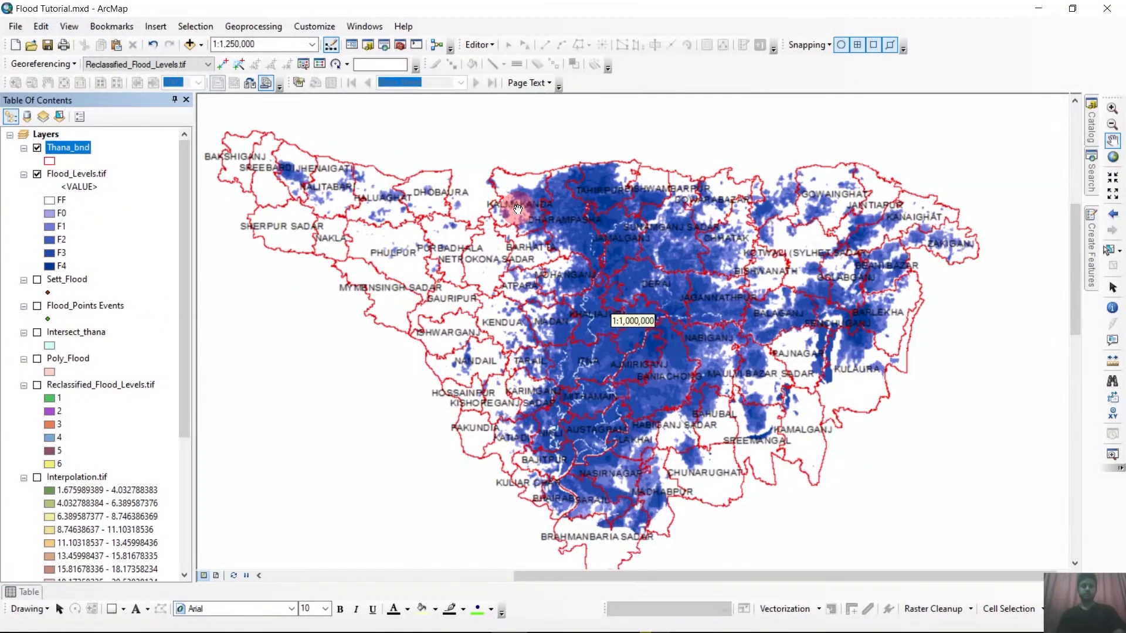
{"action": "scroll", "coordinate": [519, 210], "scroll_direction": "up", "scroll_amount": 1}
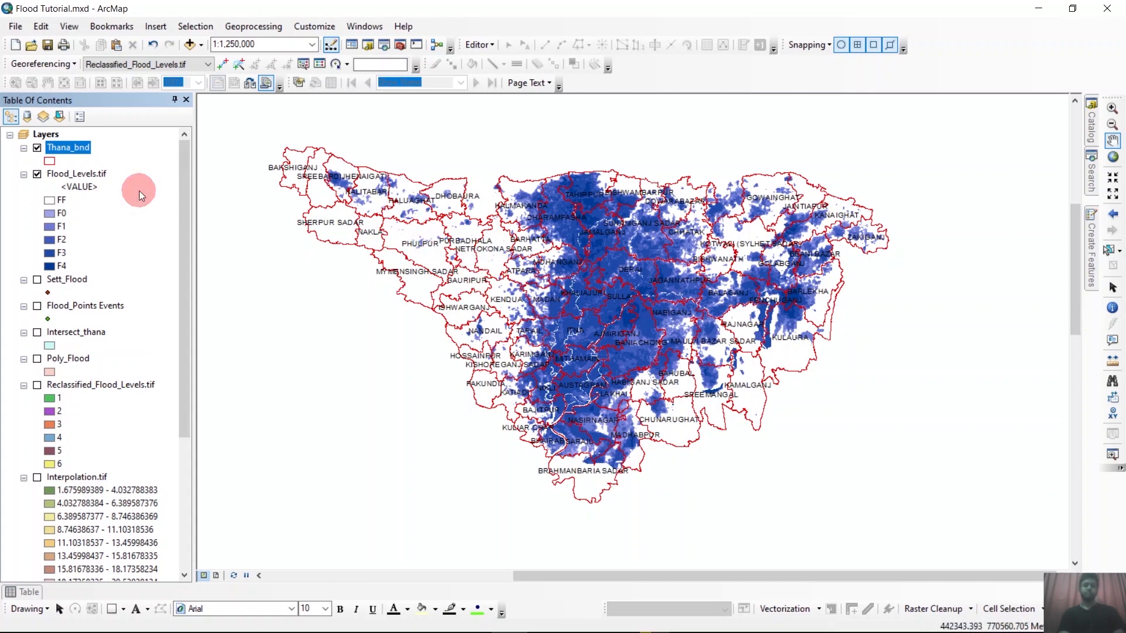
Step: Review the Thana_bnd attribute table down to its last records, and close it
{"action": "right_click", "coordinate": [80, 152]}
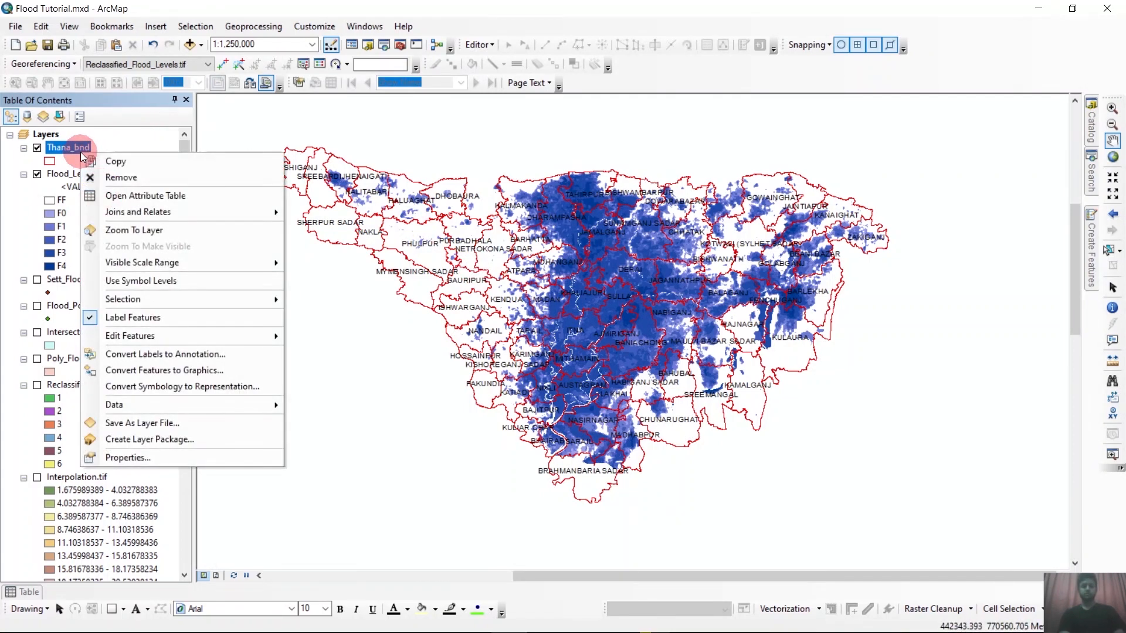
{"action": "left_click", "coordinate": [140, 195]}
{"action": "scroll", "coordinate": [134, 481], "scroll_direction": "down", "scroll_amount": 20}
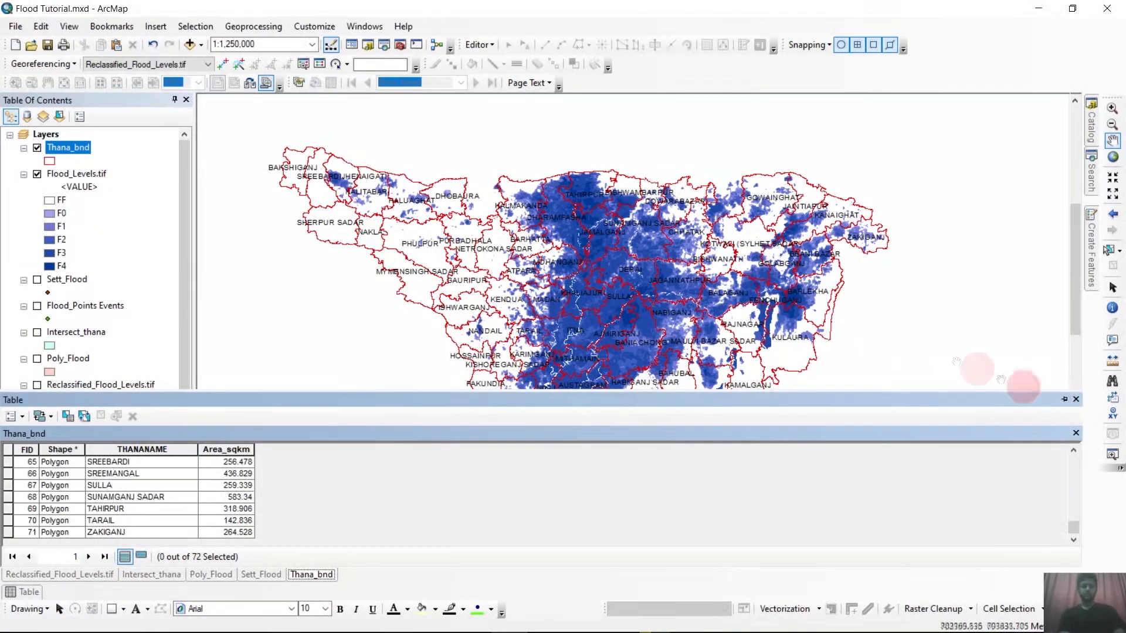
{"action": "left_click_drag", "start_coordinate": [750, 330], "coordinate": [758, 304]}
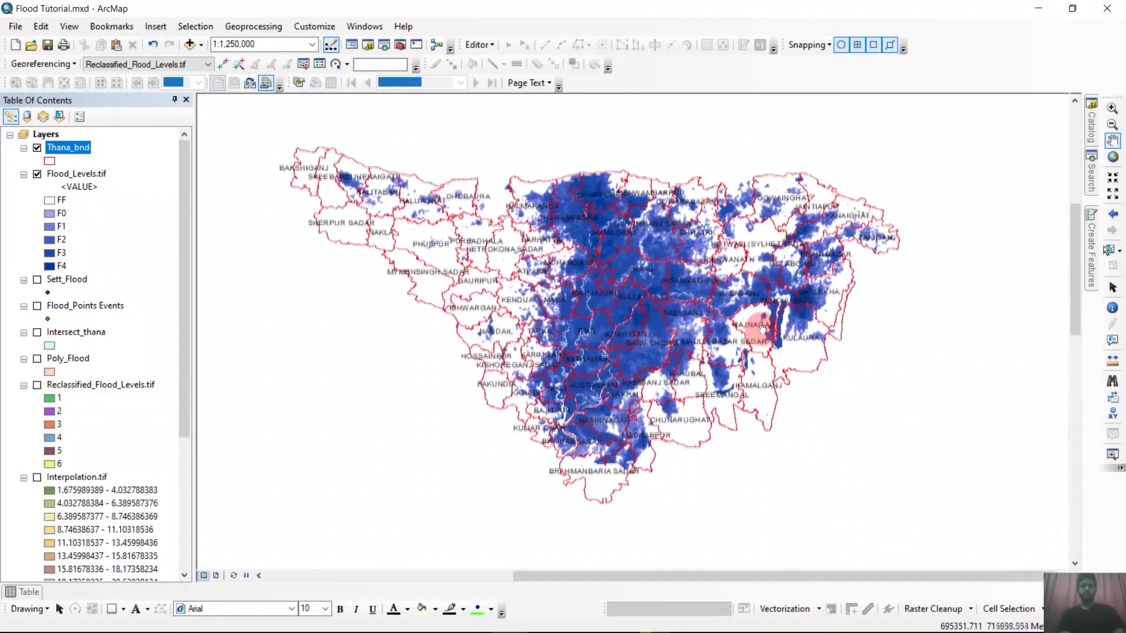
Step: Check that the Data Driven Pages toolbar is enabled and open the Data Driven Pages setup
{"action": "left_click", "coordinate": [336, 27]}
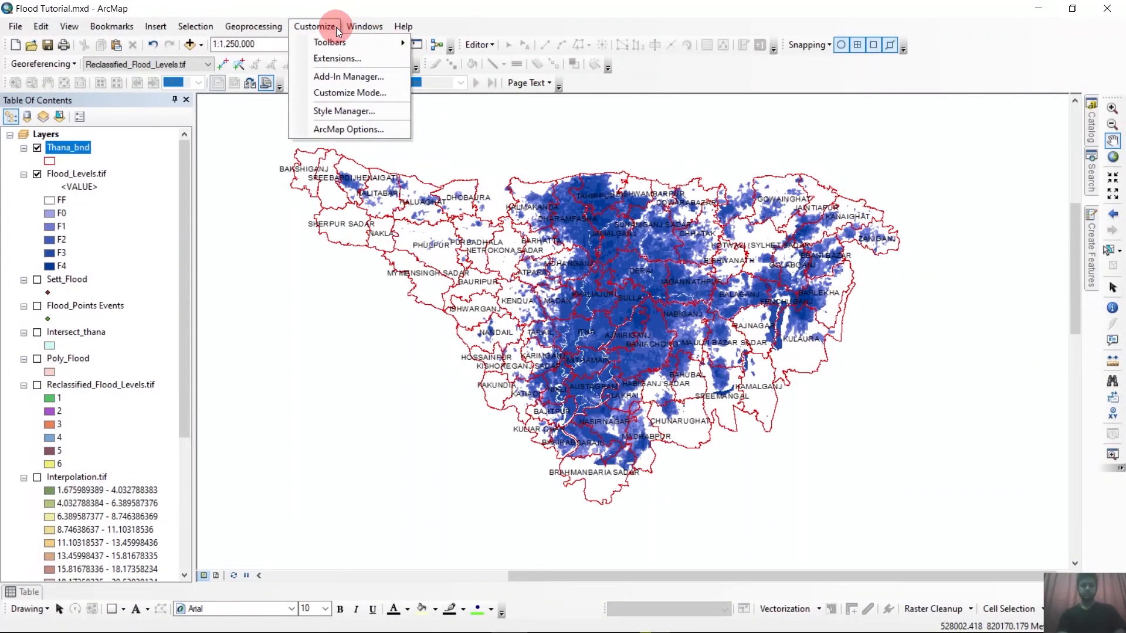
{"action": "mouse_move", "coordinate": [337, 38]}
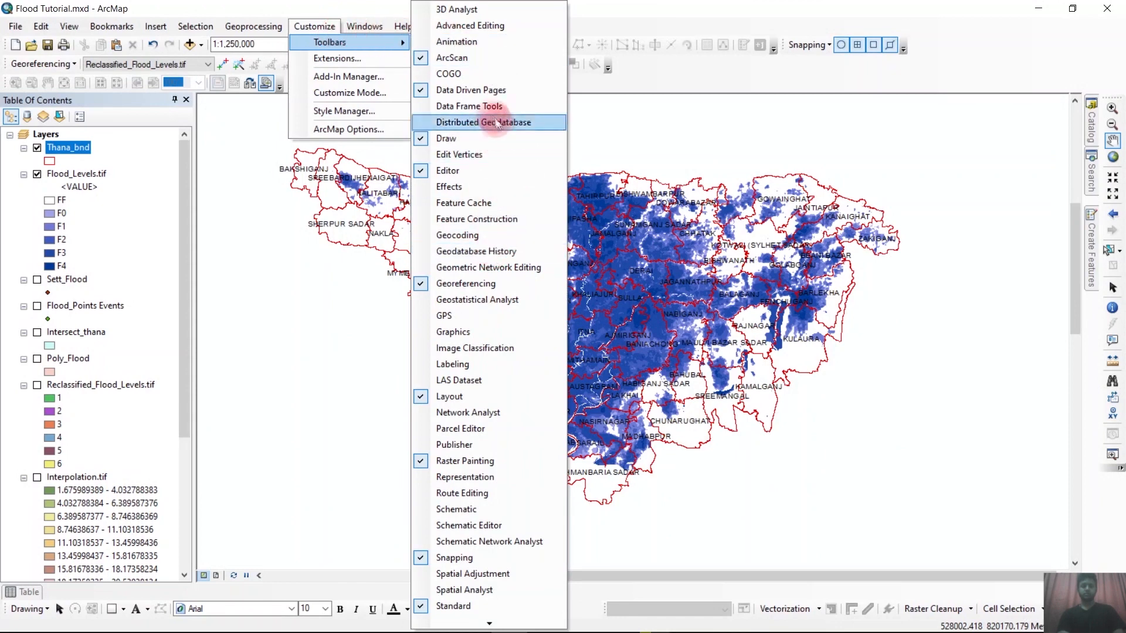
{"action": "left_click", "coordinate": [474, 92]}
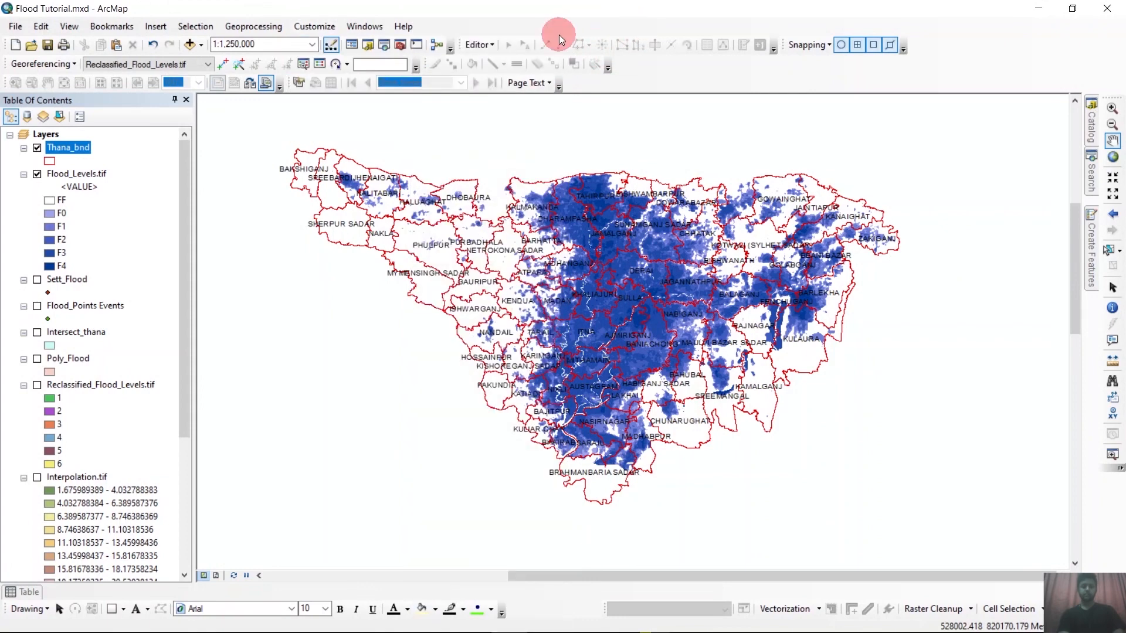
{"action": "left_click", "coordinate": [298, 84]}
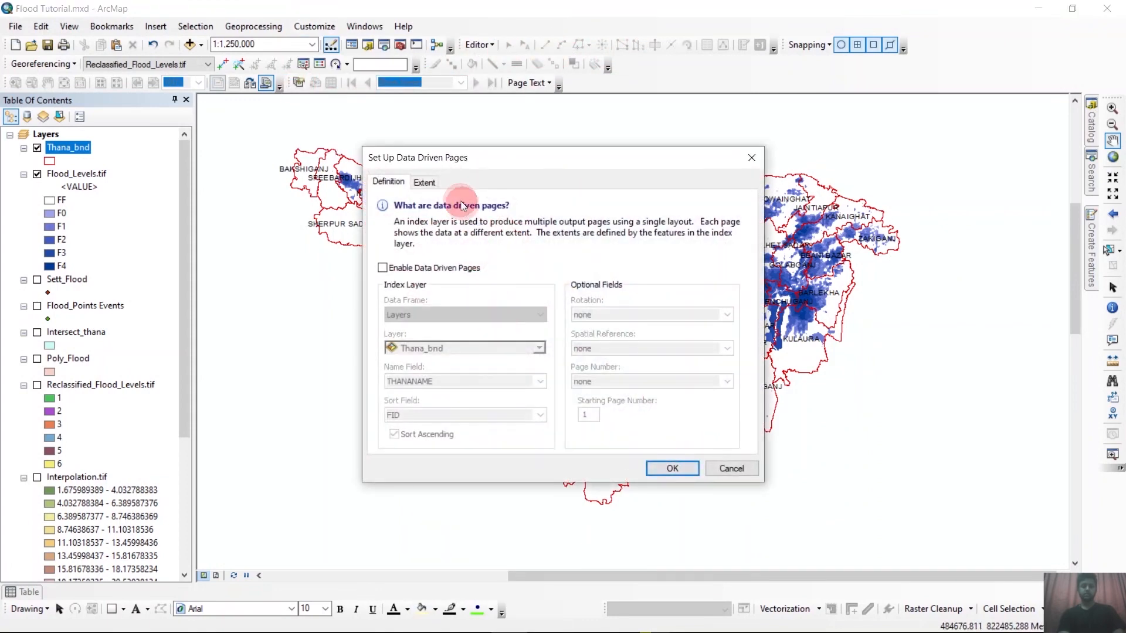
{"action": "left_click", "coordinate": [431, 181]}
{"action": "left_click", "coordinate": [390, 183]}
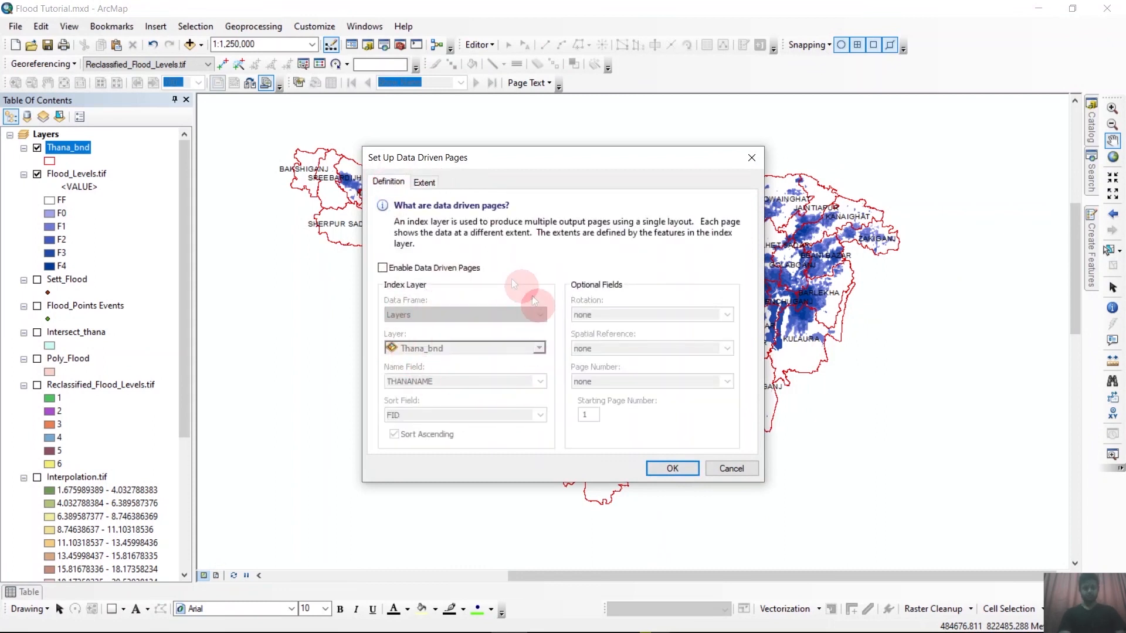
Step: Enable Data Driven Pages for the Layers data frame with Thana_bnd as index layer, THANANAME as name field and a Best Fit extent of 125%
{"action": "left_click", "coordinate": [409, 270]}
{"action": "left_click", "coordinate": [509, 315]}
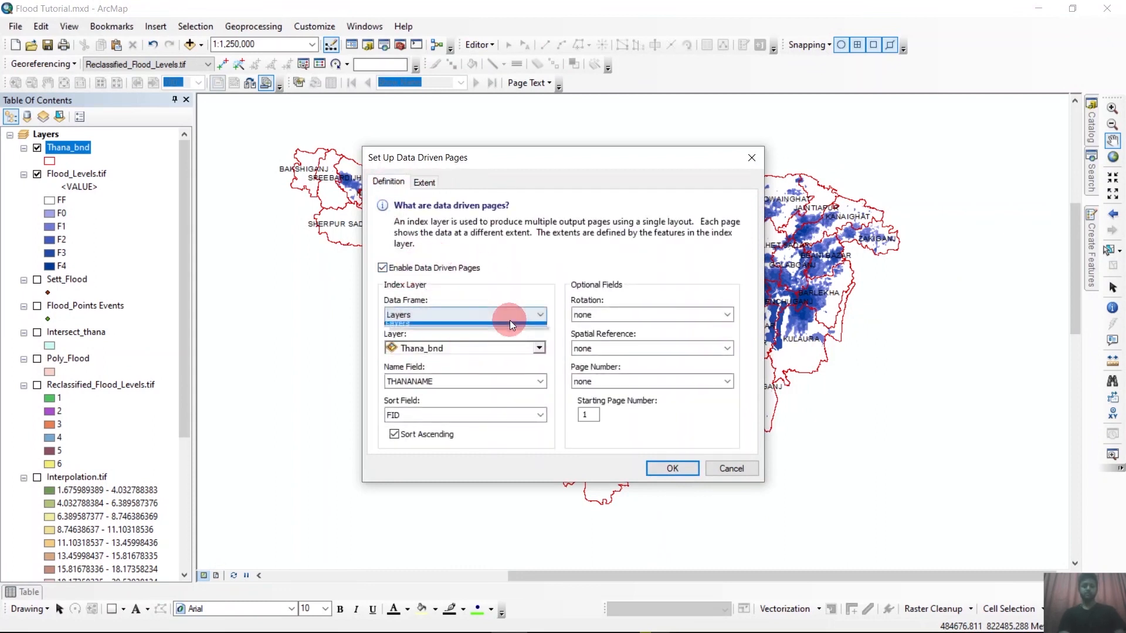
{"action": "left_click", "coordinate": [437, 350]}
{"action": "left_click", "coordinate": [530, 347]}
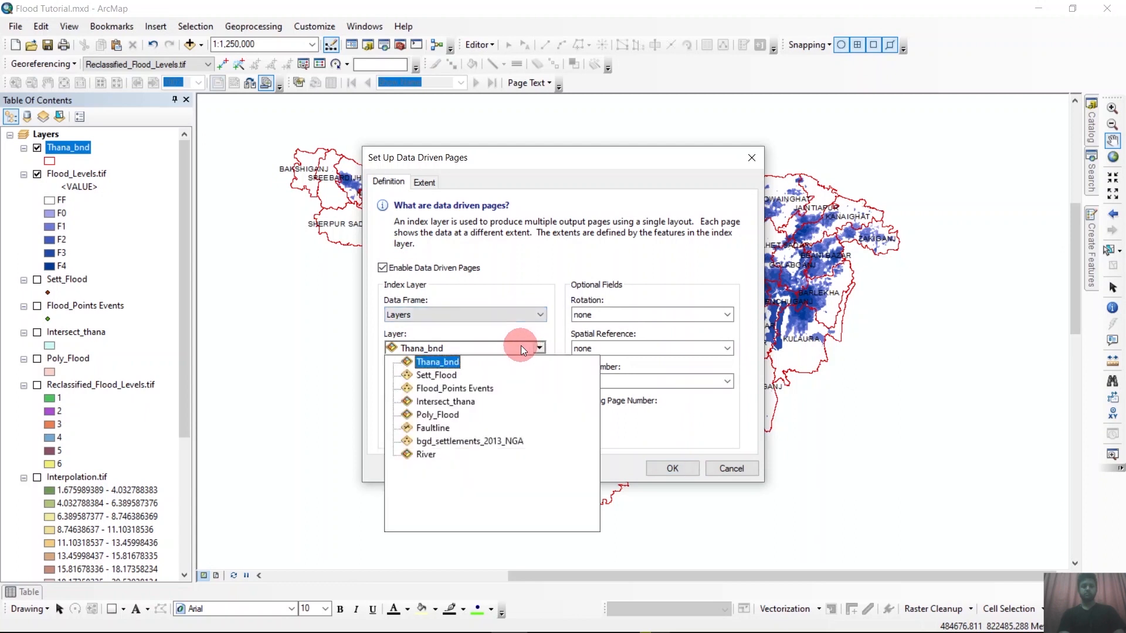
{"action": "left_click", "coordinate": [427, 368]}
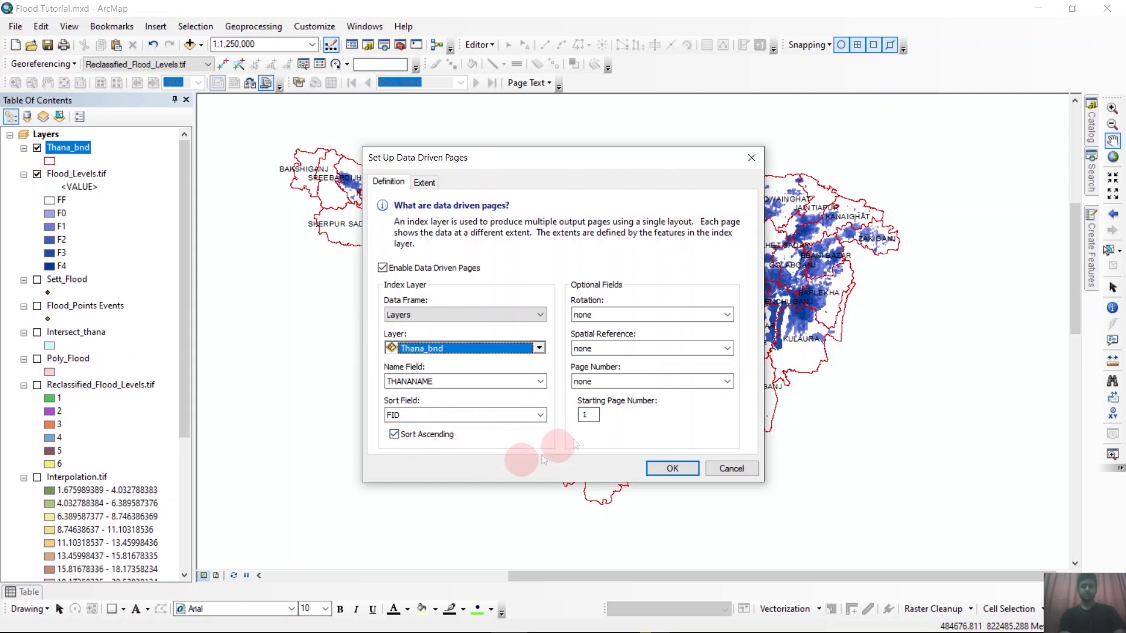
{"action": "left_click", "coordinate": [424, 182]}
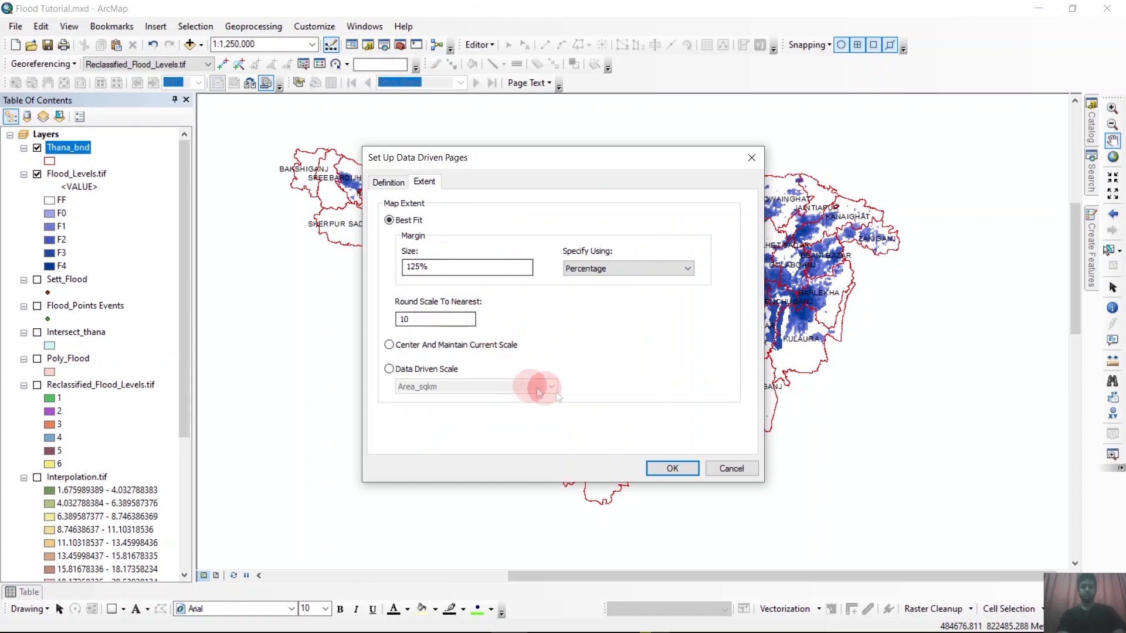
{"action": "left_click", "coordinate": [672, 468]}
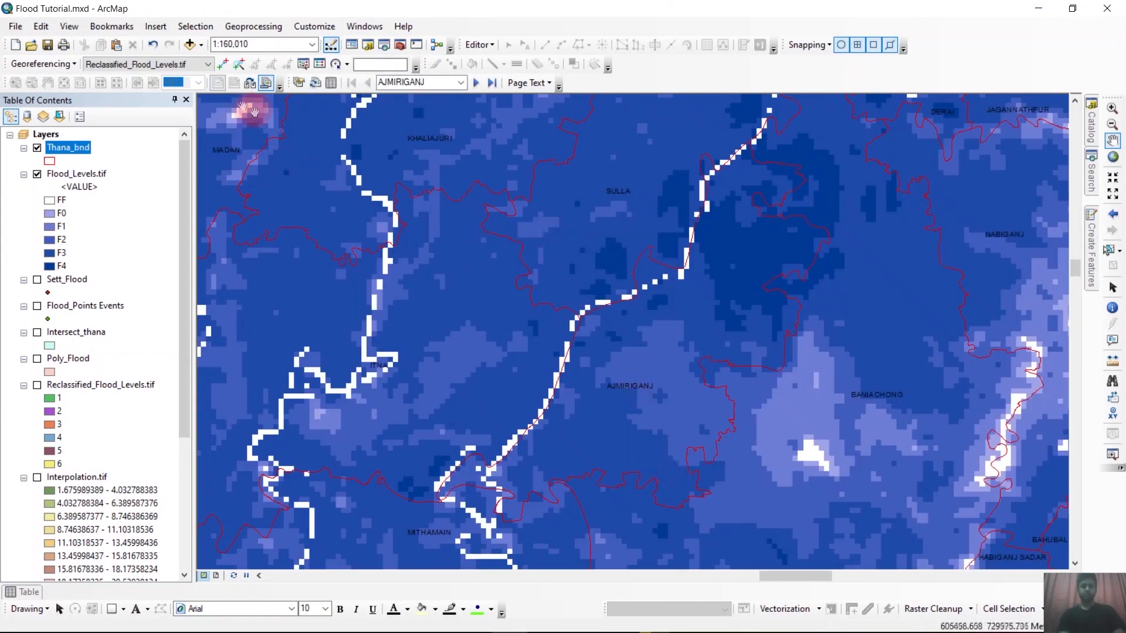
Step: Switch to Layout View and inspect the AJMIRIGANJ page on the layout
{"action": "left_click", "coordinate": [70, 26]}
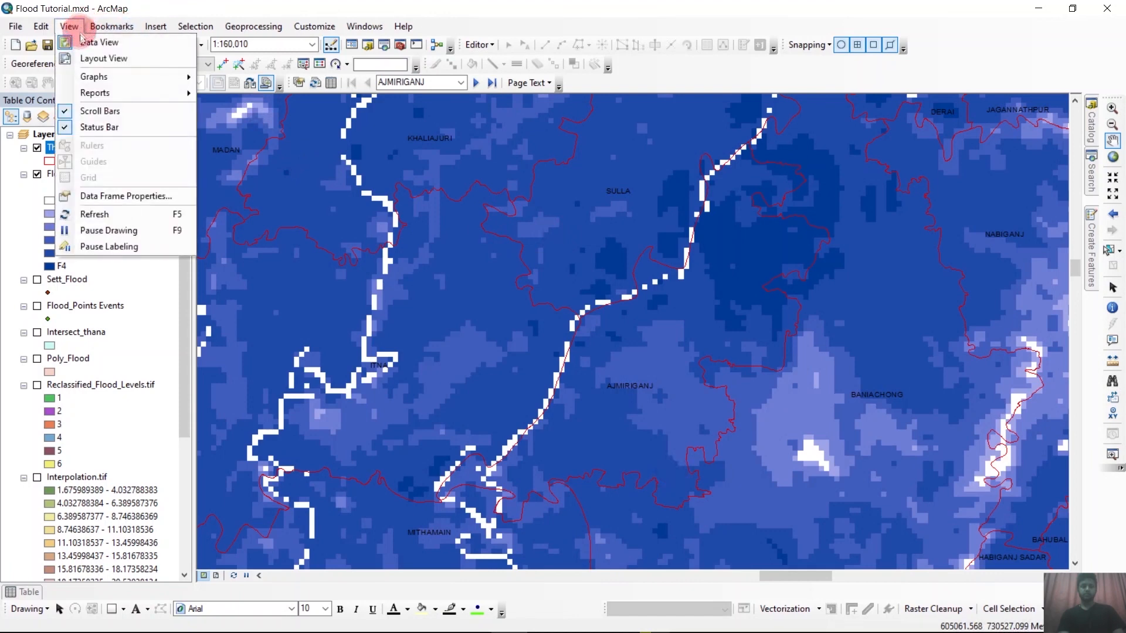
{"action": "left_click", "coordinate": [82, 55]}
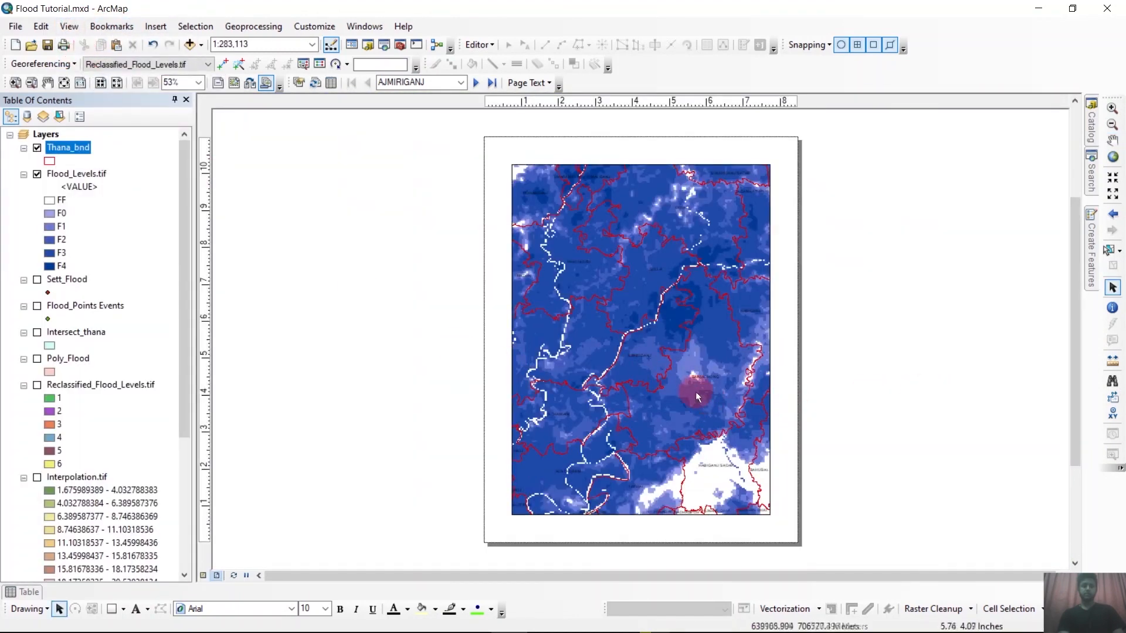
{"action": "scroll", "coordinate": [696, 392], "scroll_direction": "up", "scroll_amount": 2}
{"action": "scroll", "coordinate": [625, 278], "scroll_direction": "down", "scroll_amount": 1}
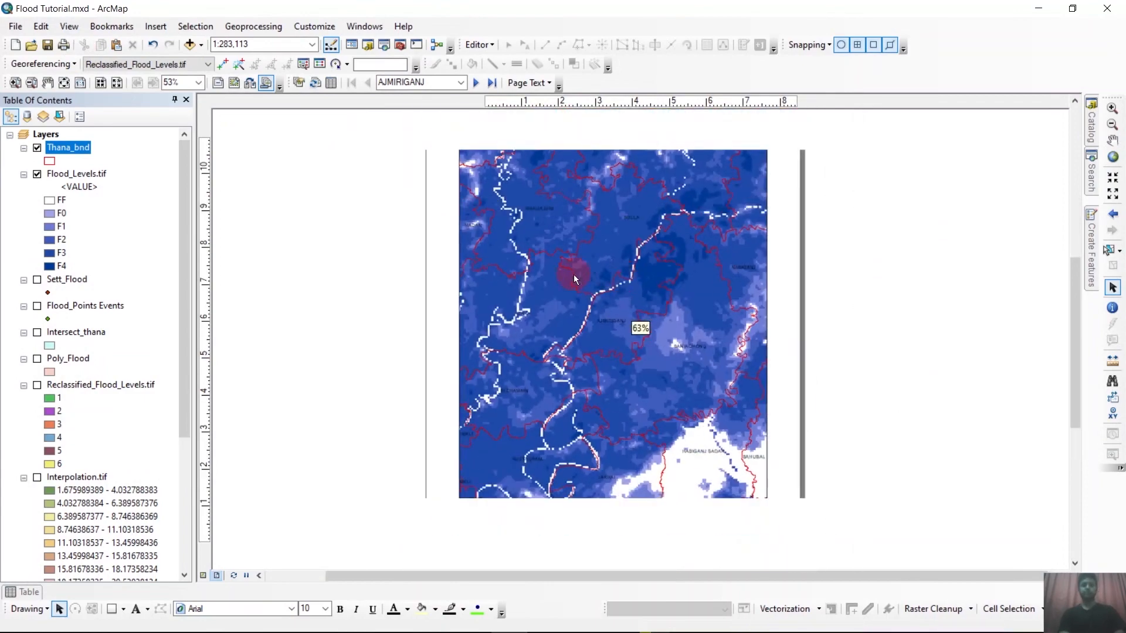
{"action": "scroll", "coordinate": [574, 274], "scroll_direction": "down", "scroll_amount": 1}
{"action": "scroll", "coordinate": [551, 368], "scroll_direction": "down", "scroll_amount": 1}
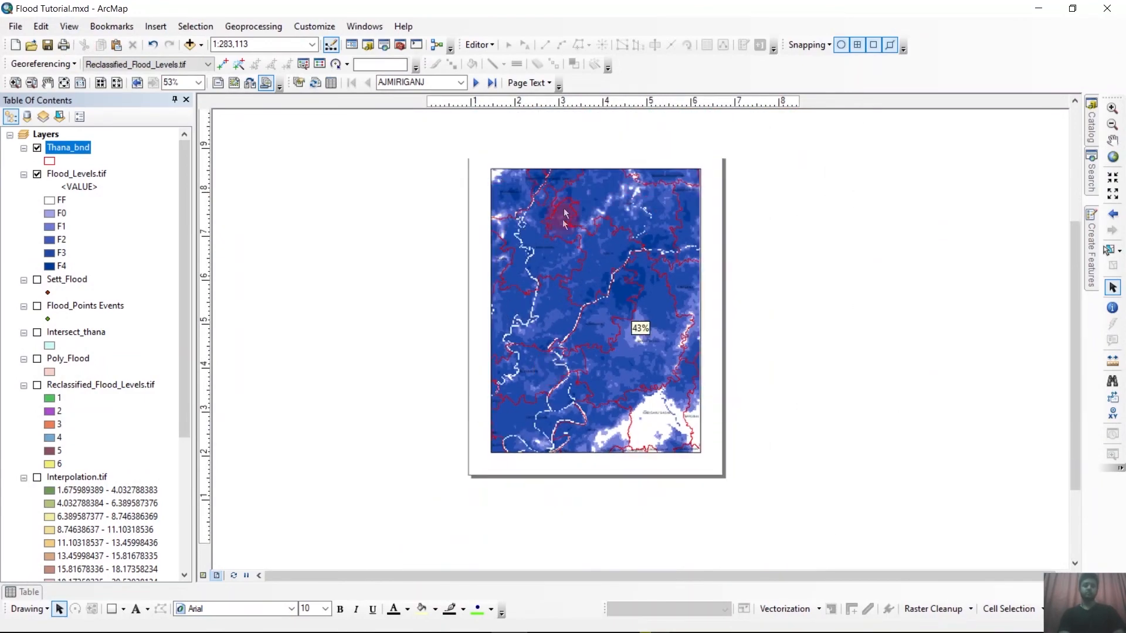
{"action": "scroll", "coordinate": [558, 142], "scroll_direction": "up", "scroll_amount": 1}
{"action": "scroll", "coordinate": [559, 142], "scroll_direction": "down", "scroll_amount": 1}
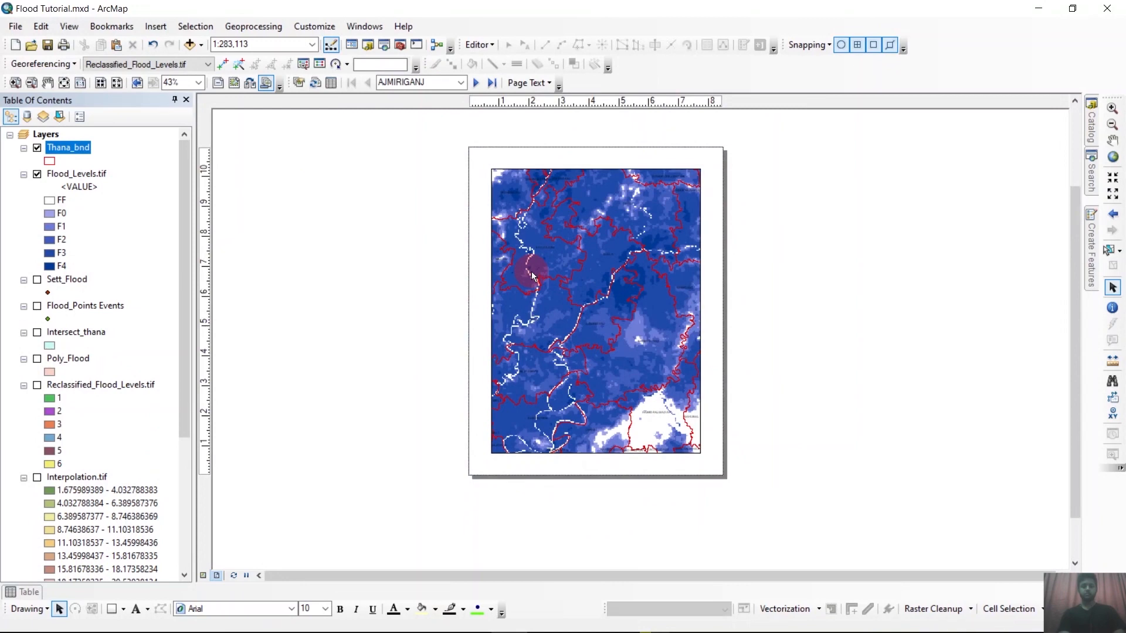
Step: Insert a new data frame into the page layout
{"action": "scroll", "coordinate": [139, 389], "scroll_direction": "down", "scroll_amount": 5}
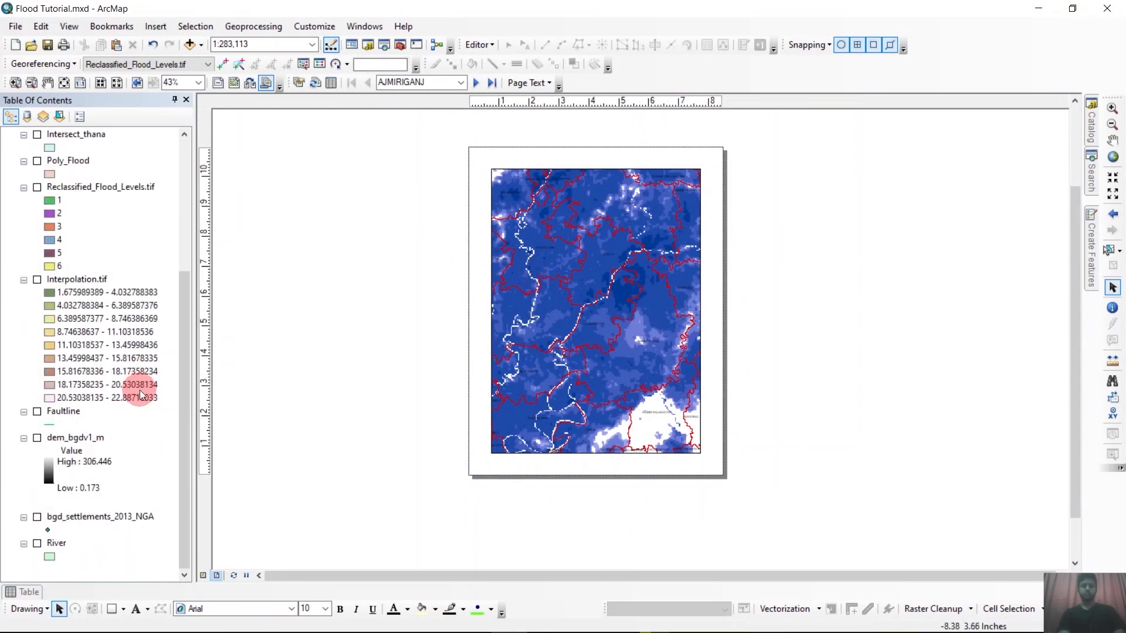
{"action": "left_click", "coordinate": [54, 82]}
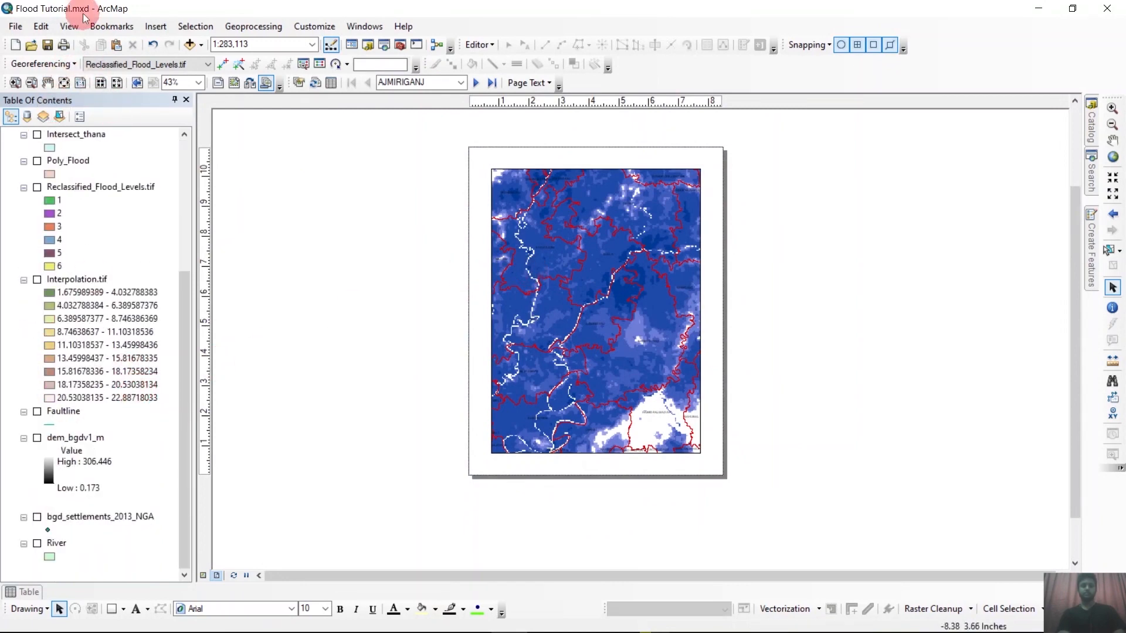
{"action": "left_click", "coordinate": [153, 26]}
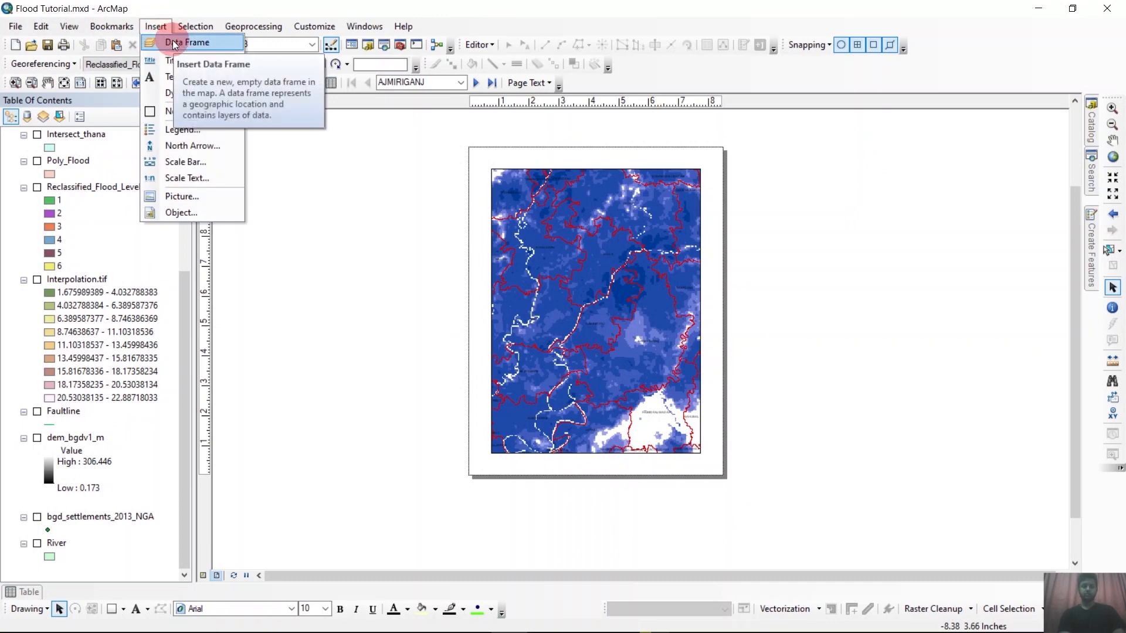
{"action": "left_click", "coordinate": [174, 42]}
{"action": "scroll", "coordinate": [111, 499], "scroll_direction": "down", "scroll_amount": 2}
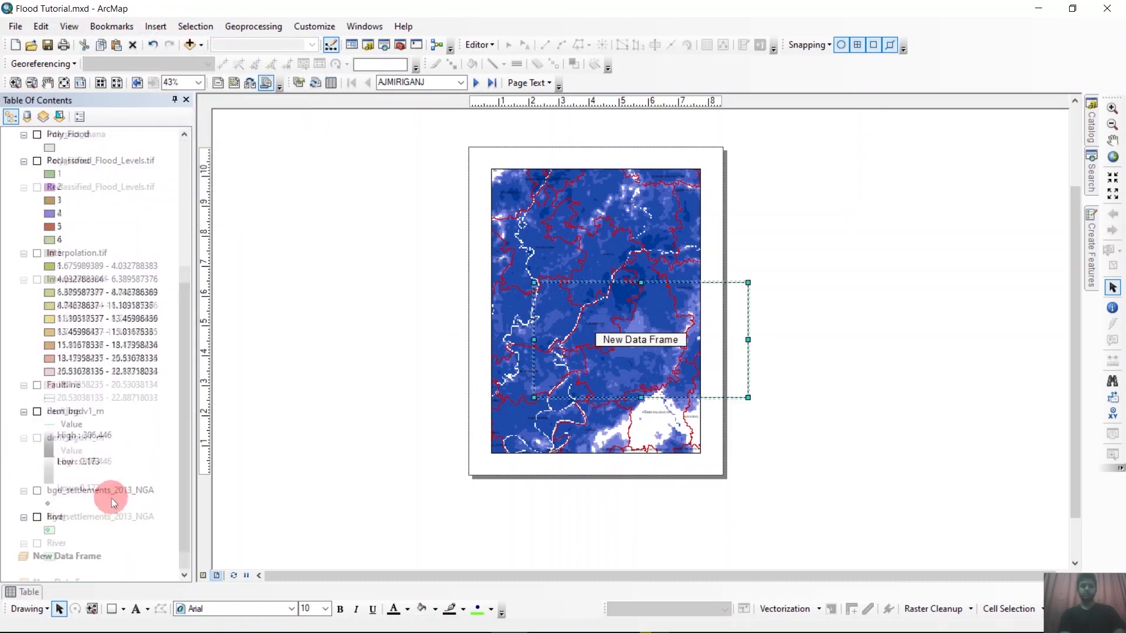
Step: Copy the Thana_bnd layer from the Layers data frame into the new data frame
{"action": "scroll", "coordinate": [151, 399], "scroll_direction": "up", "scroll_amount": 10}
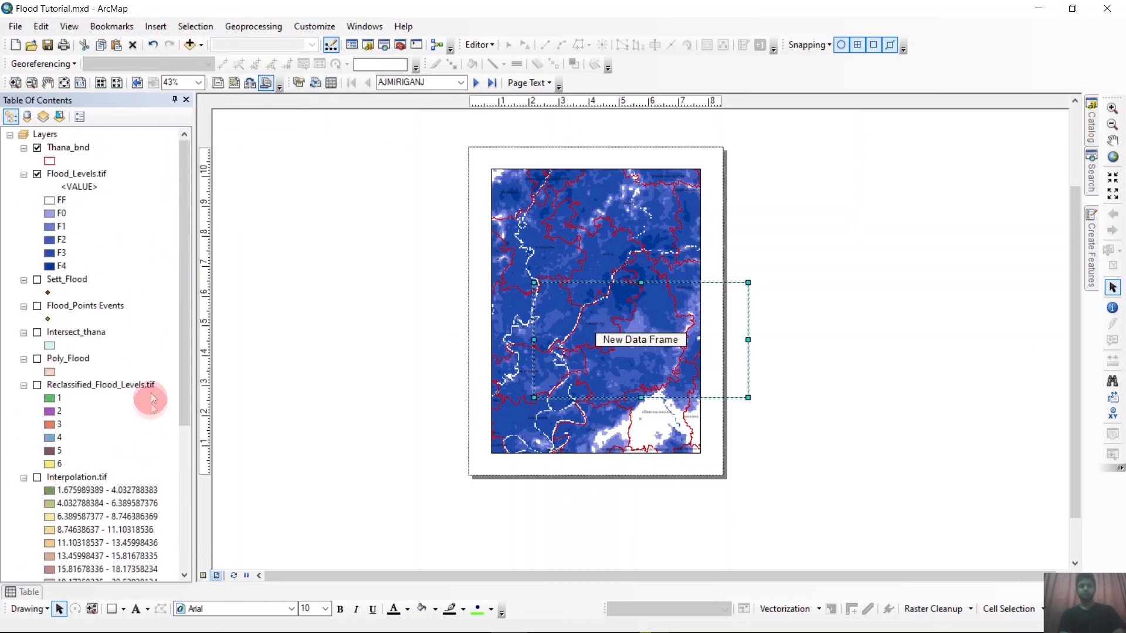
{"action": "right_click", "coordinate": [77, 149]}
{"action": "left_click", "coordinate": [111, 154]}
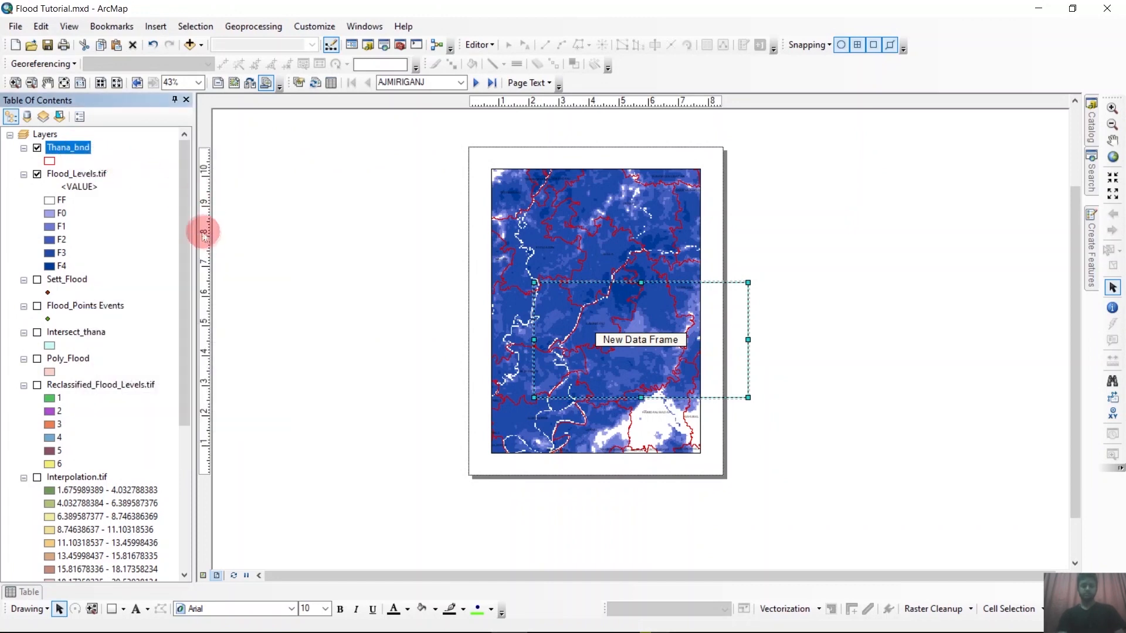
{"action": "left_click_drag", "start_coordinate": [185, 214], "coordinate": [184, 375]}
{"action": "right_click", "coordinate": [58, 554]}
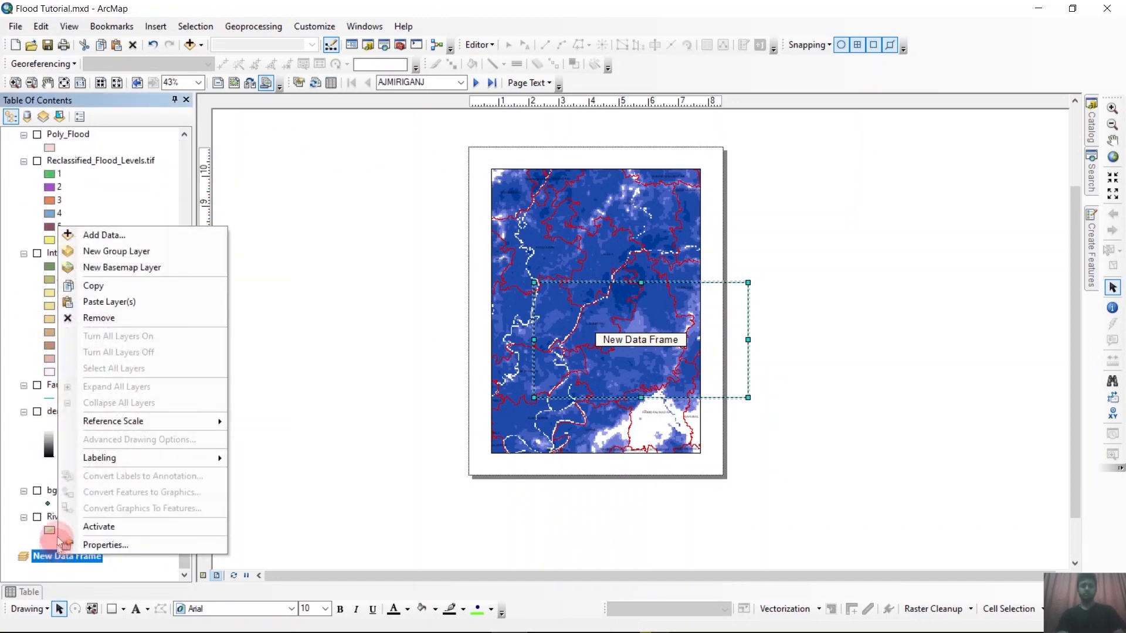
{"action": "left_click", "coordinate": [112, 302]}
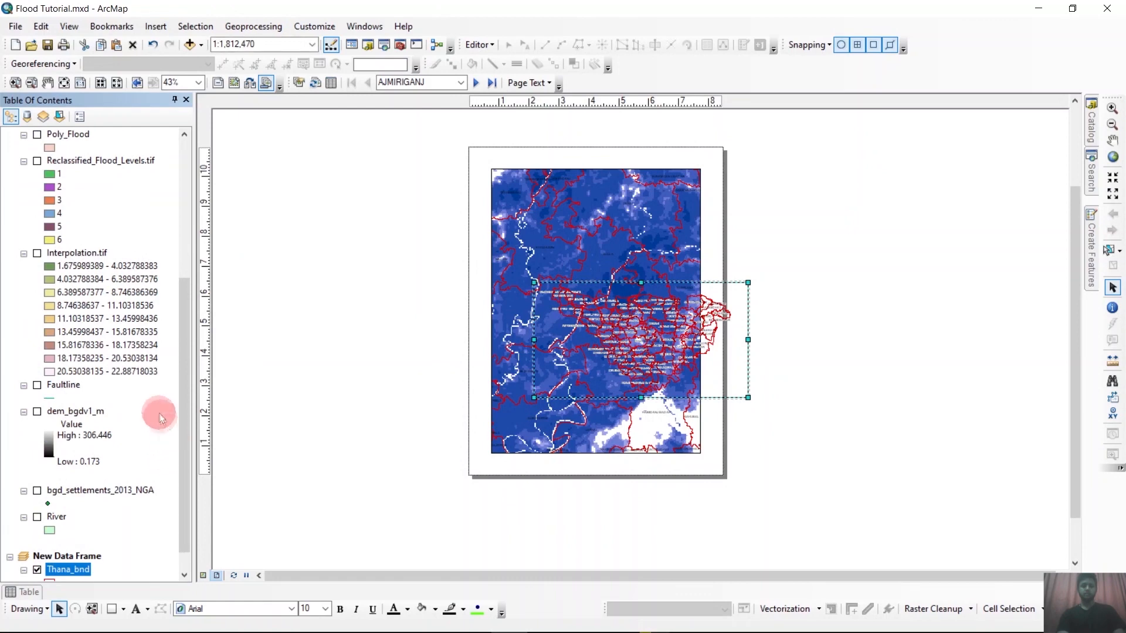
Step: Shrink the new data frame to about 3.6 by 2.3 inches and place it in the main map's lower-left corner
{"action": "left_click_drag", "start_coordinate": [746, 396], "coordinate": [670, 369]}
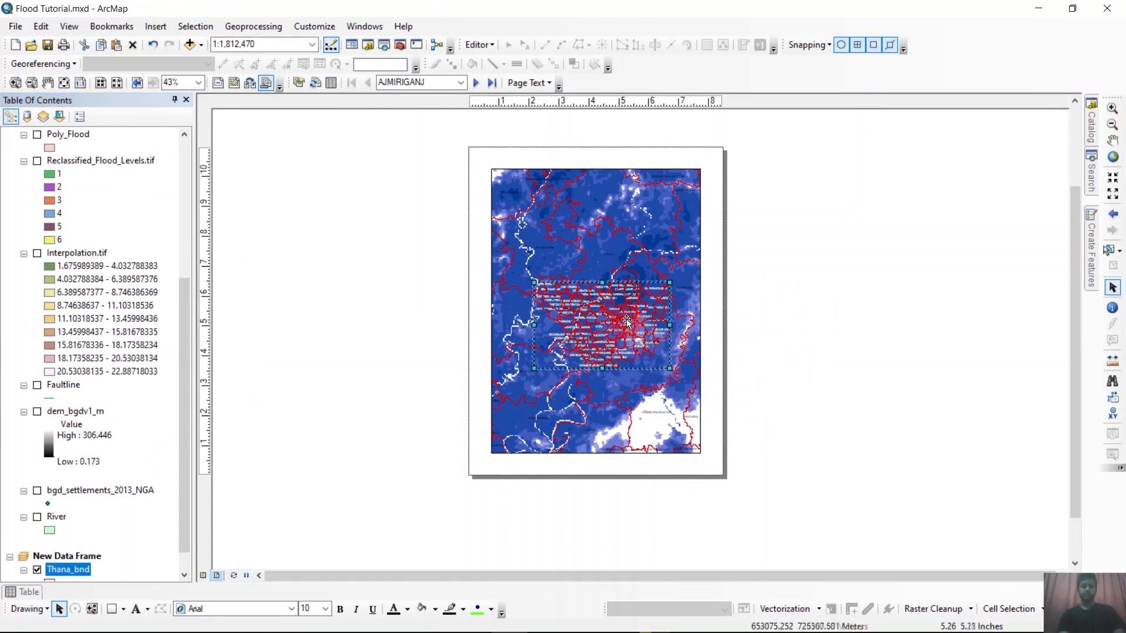
{"action": "left_click_drag", "start_coordinate": [626, 319], "coordinate": [586, 403]}
{"action": "scroll", "coordinate": [579, 403], "scroll_direction": "down", "scroll_amount": 4}
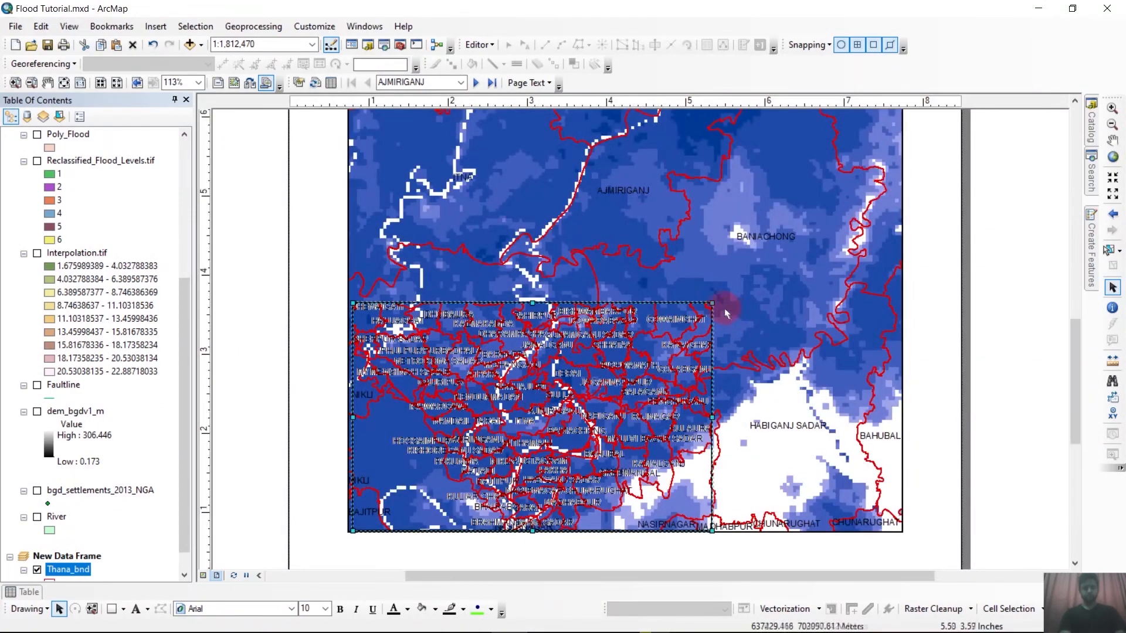
{"action": "left_click_drag", "start_coordinate": [713, 300], "coordinate": [636, 350]}
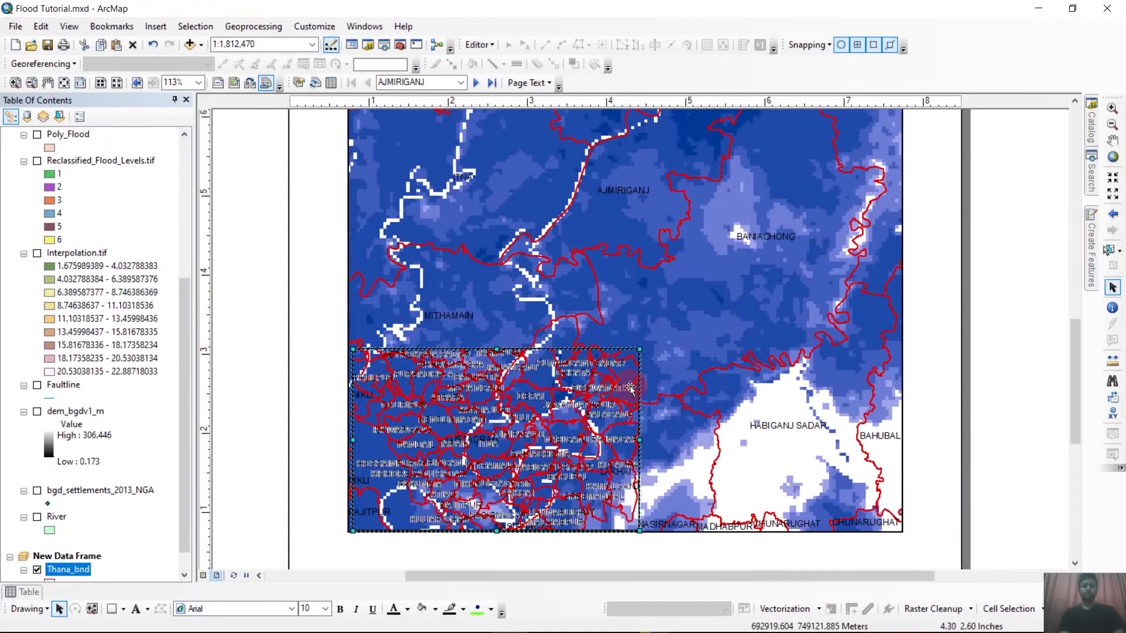
{"action": "scroll", "coordinate": [573, 372], "scroll_direction": "up", "scroll_amount": 2}
{"action": "scroll", "coordinate": [572, 370], "scroll_direction": "up", "scroll_amount": 3}
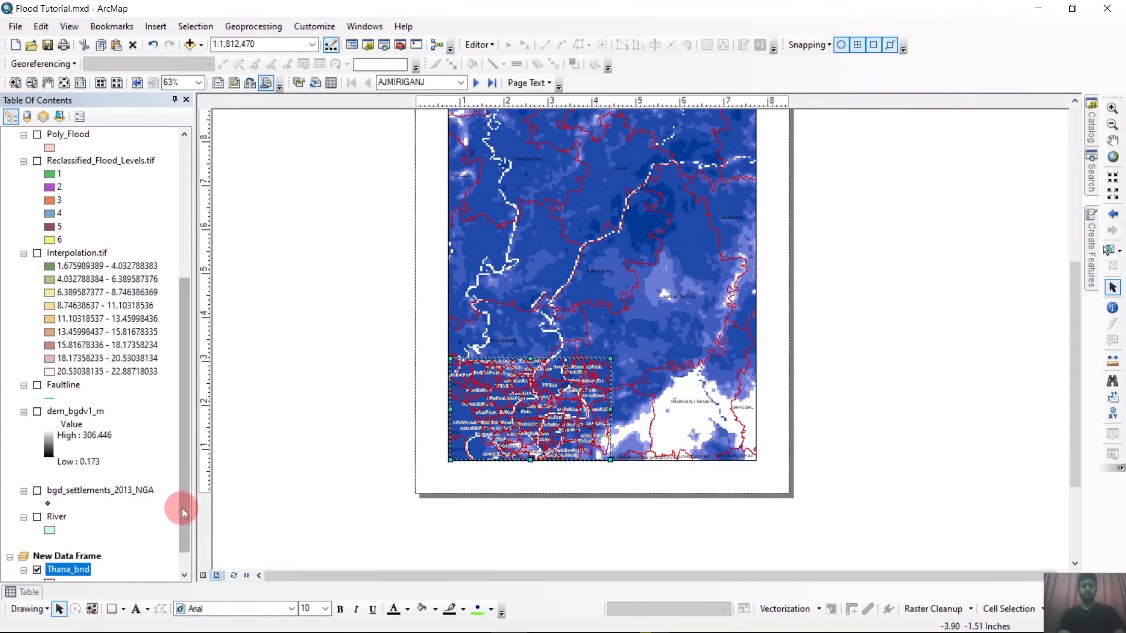
Step: Turn off the feature labels of Thana_bnd in the new data frame
{"action": "scroll", "coordinate": [179, 528], "scroll_direction": "down", "scroll_amount": 1}
{"action": "right_click", "coordinate": [66, 549]}
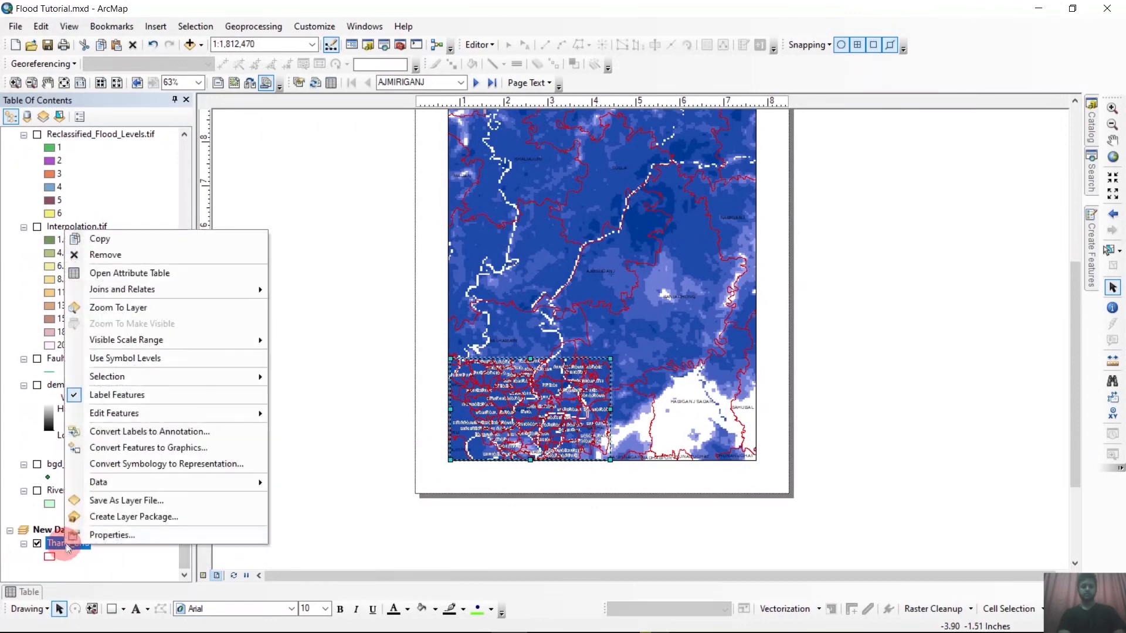
{"action": "left_click", "coordinate": [132, 396]}
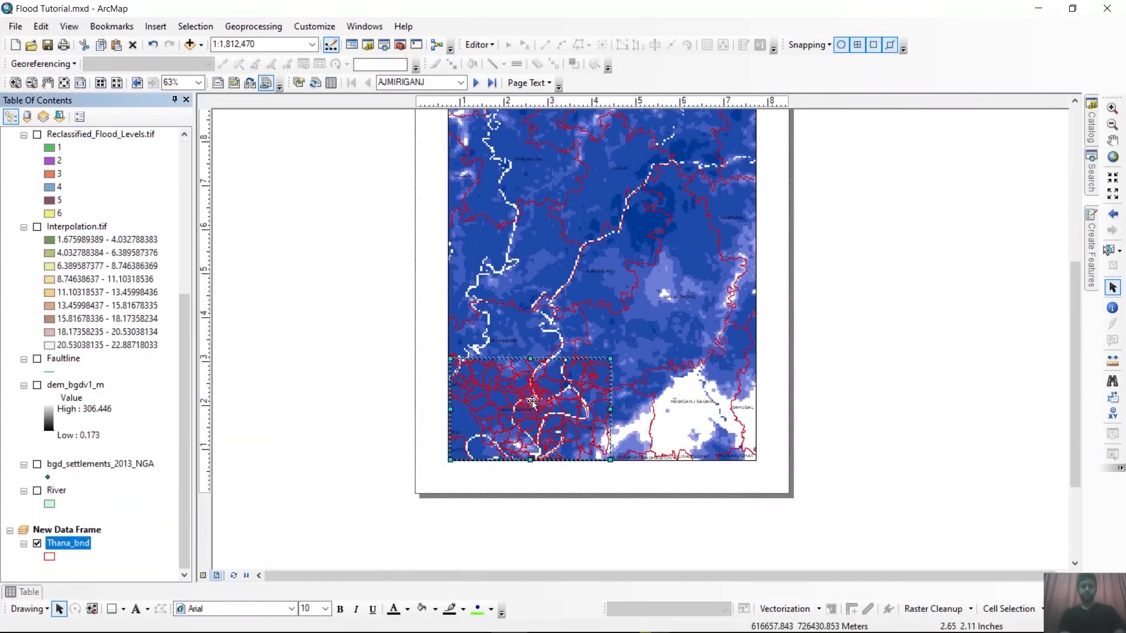
{"action": "scroll", "coordinate": [604, 353], "scroll_direction": "up", "scroll_amount": 1}
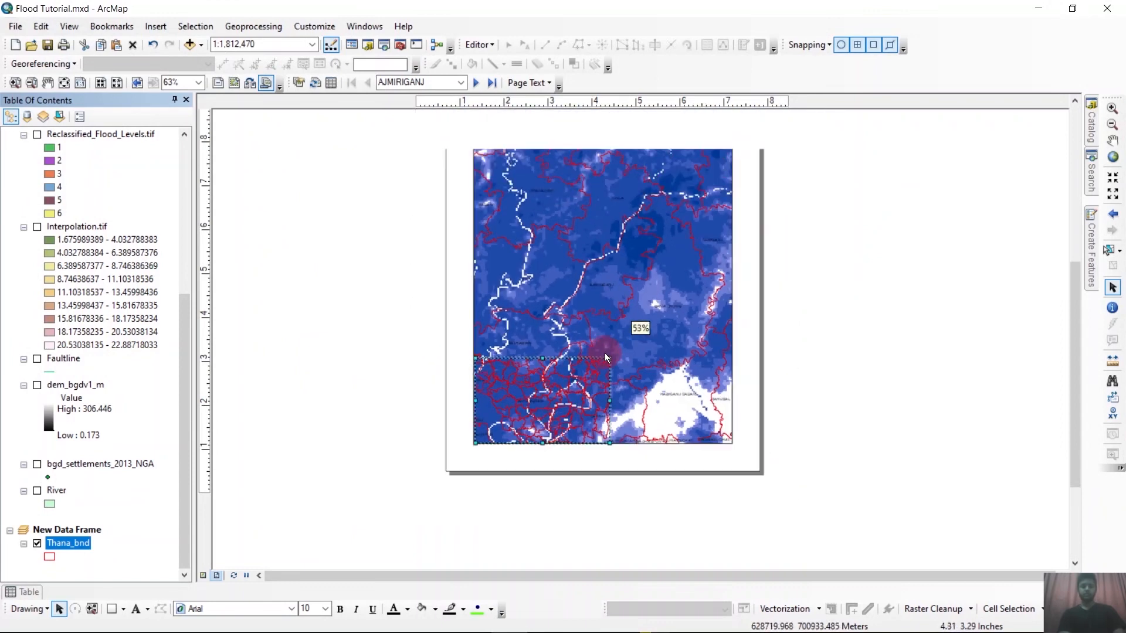
{"action": "scroll", "coordinate": [606, 356], "scroll_direction": "up", "scroll_amount": 1}
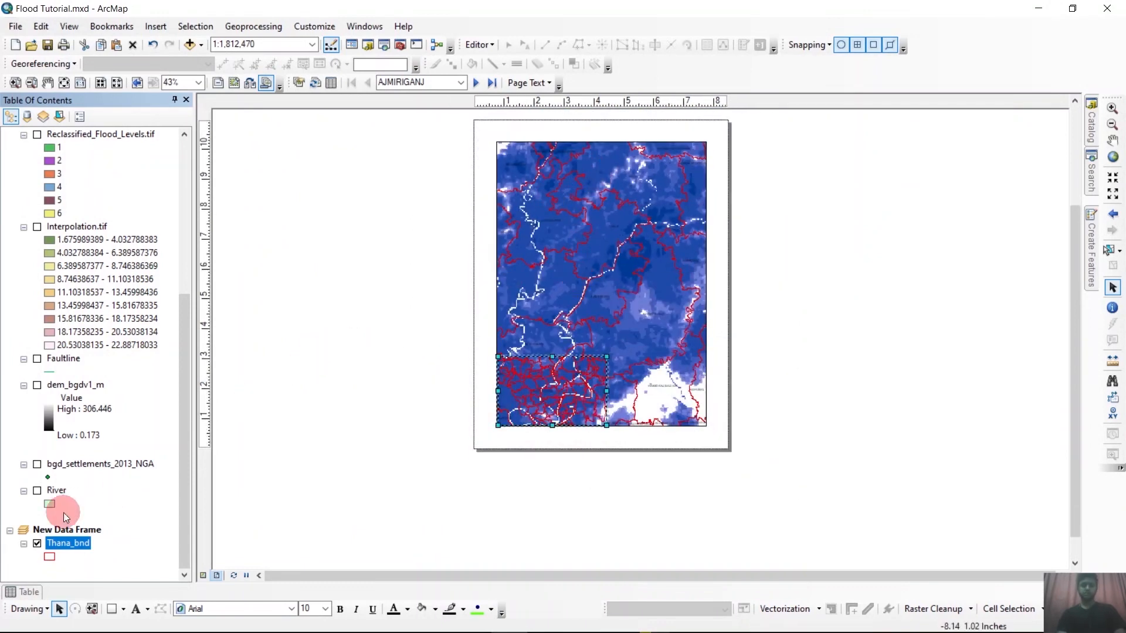
Step: Open the attribute table of Thana_bnd in the Layers data frame and select the AJMIRIGANJ record
{"action": "scroll", "coordinate": [79, 353], "scroll_direction": "up", "scroll_amount": 6}
{"action": "right_click", "coordinate": [64, 150]}
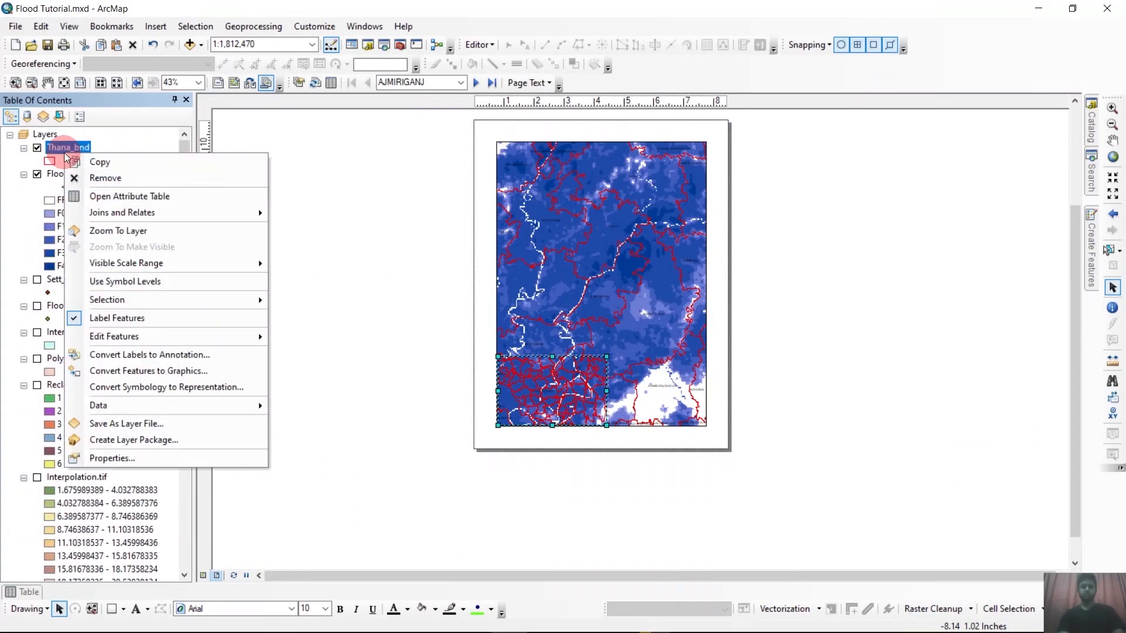
{"action": "left_click", "coordinate": [129, 196]}
{"action": "scroll", "coordinate": [35, 481], "scroll_direction": "up", "scroll_amount": 20}
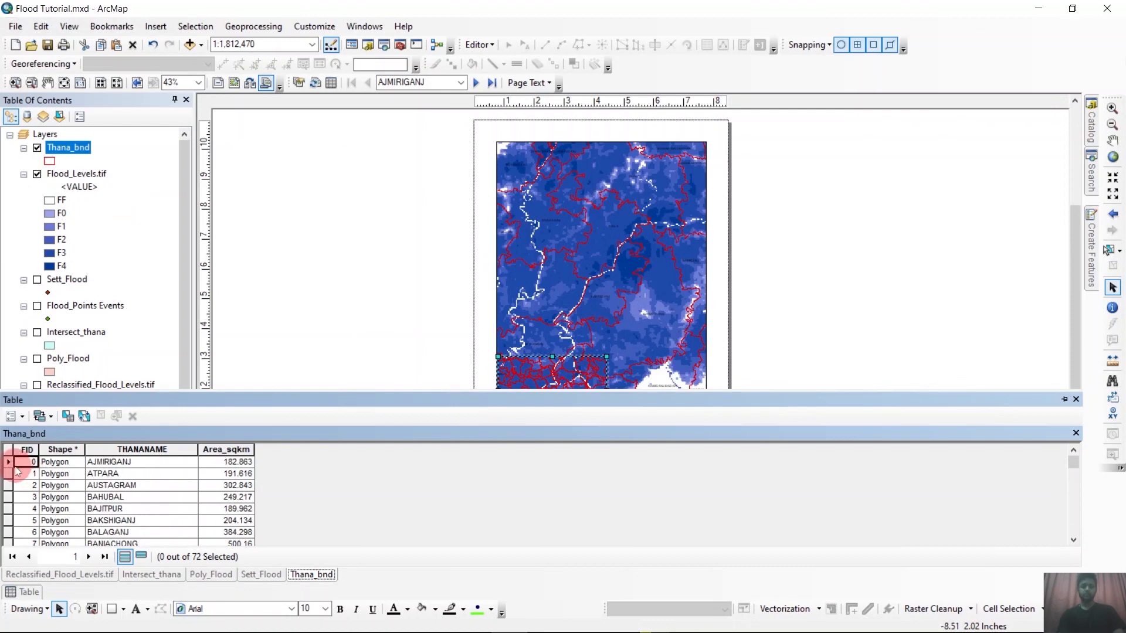
{"action": "left_click", "coordinate": [9, 463]}
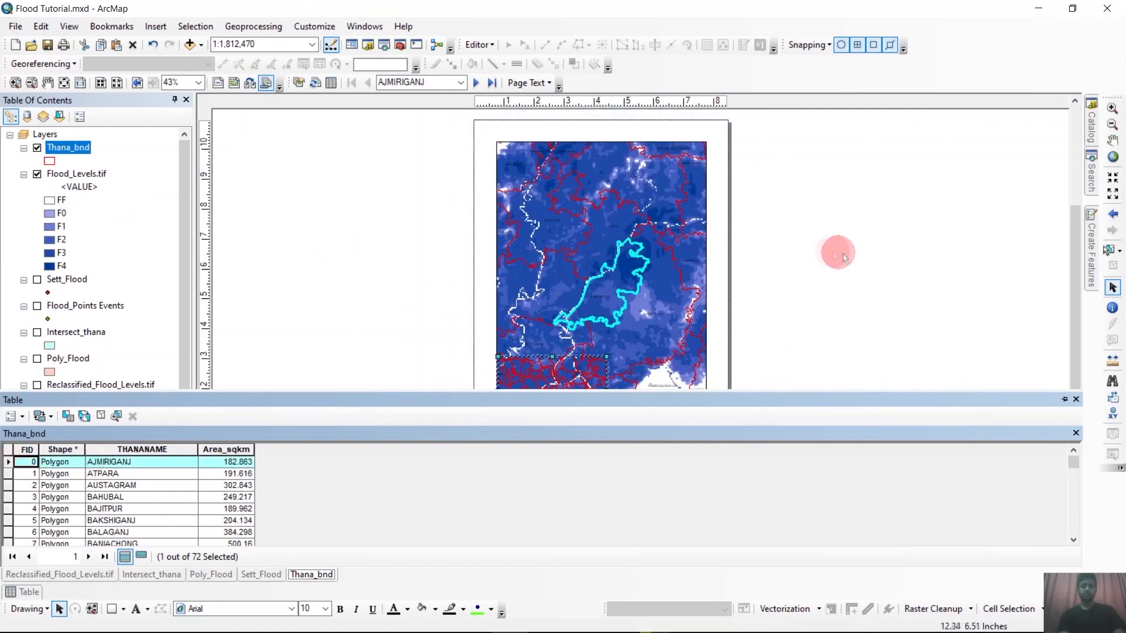
Step: Zoom the main map to the selected thana of the Thana_bnd layer
{"action": "right_click", "coordinate": [80, 174]}
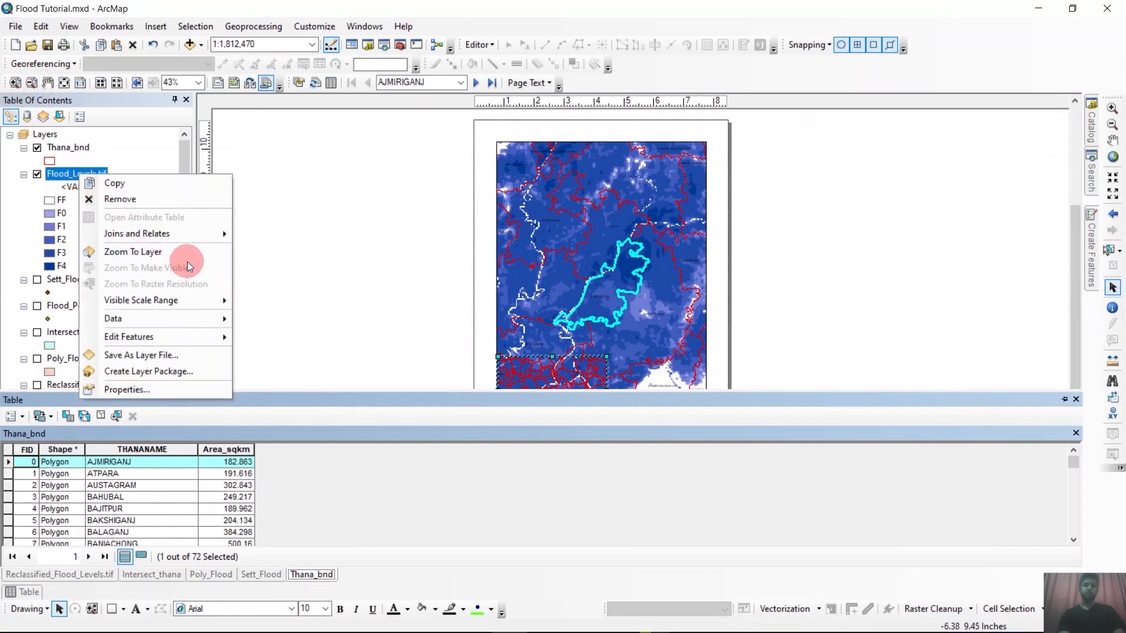
{"action": "mouse_move", "coordinate": [178, 317]}
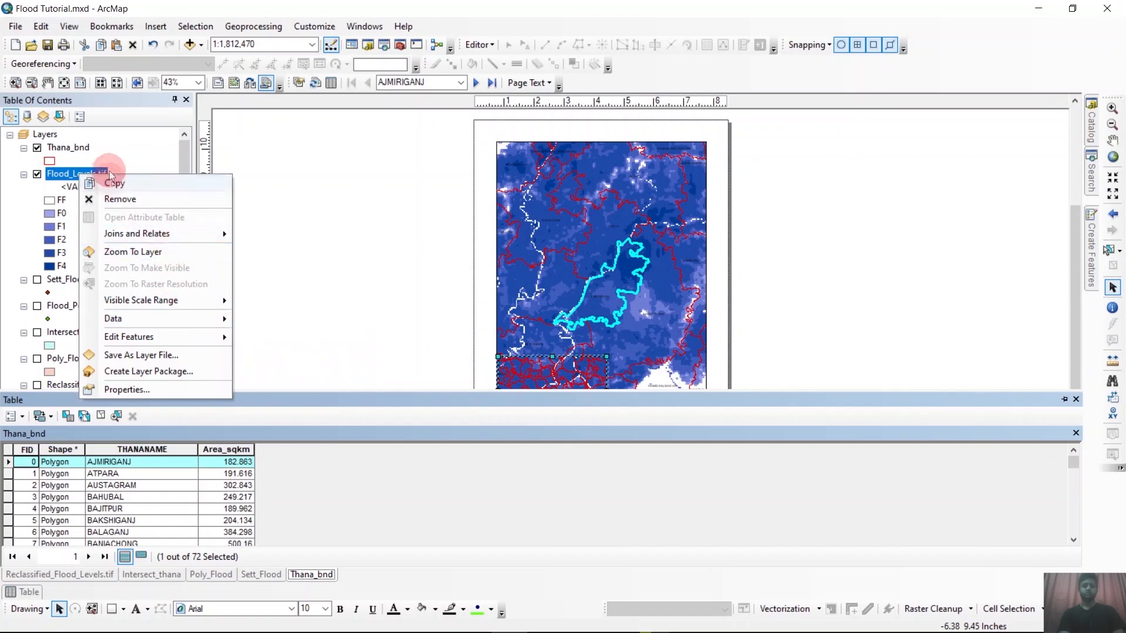
{"action": "right_click", "coordinate": [79, 147]}
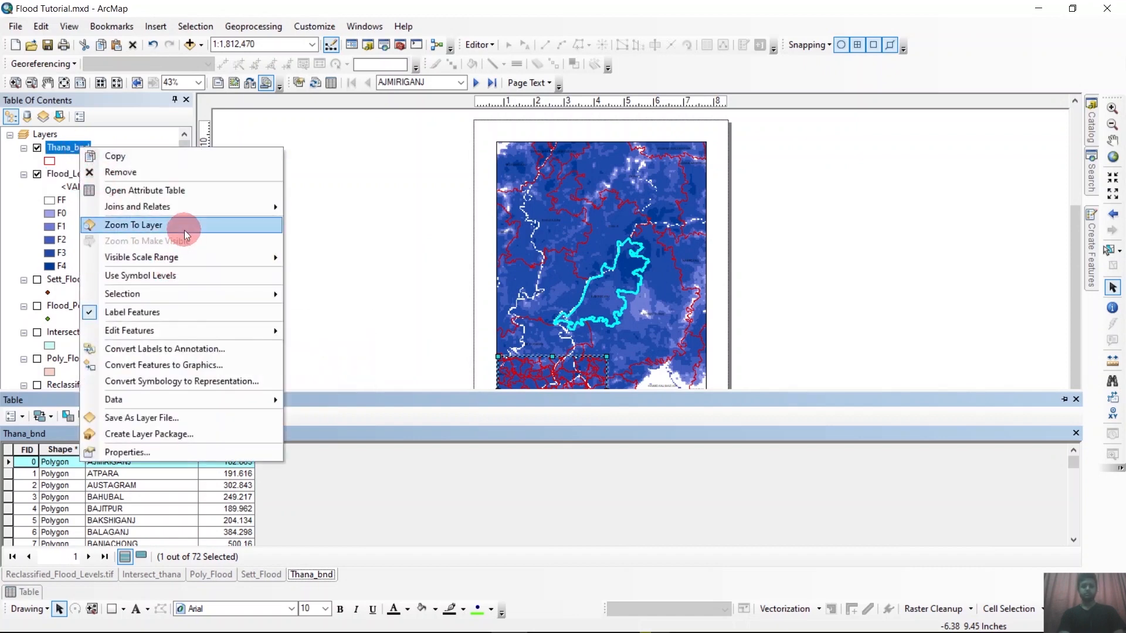
{"action": "mouse_move", "coordinate": [188, 295]}
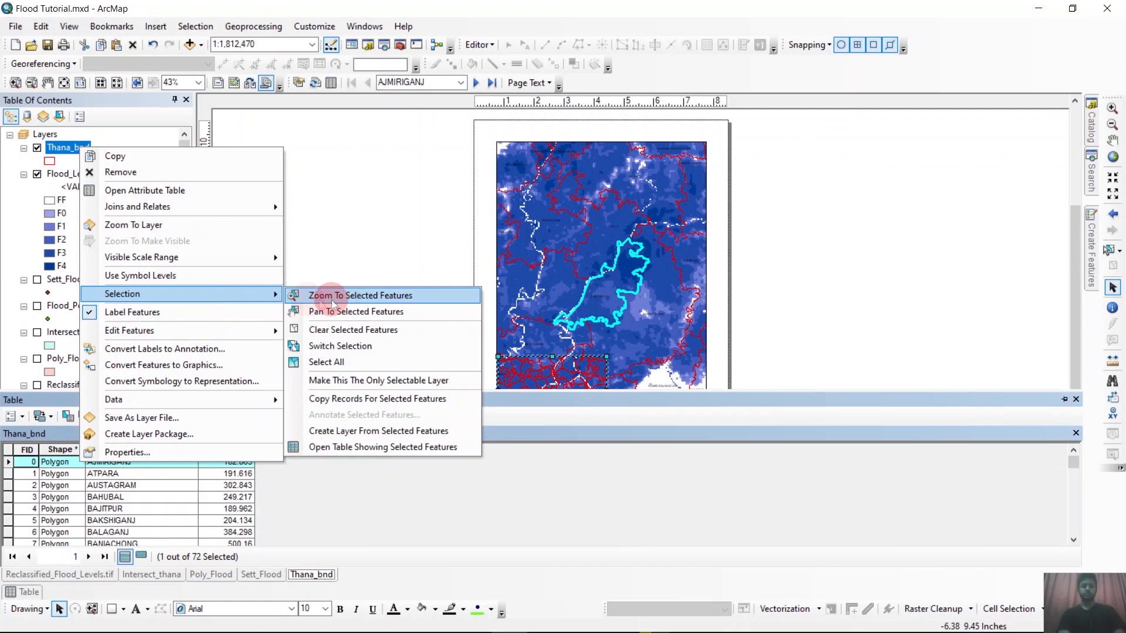
{"action": "left_click", "coordinate": [382, 296]}
{"action": "scroll", "coordinate": [648, 317], "scroll_direction": "up", "scroll_amount": 1}
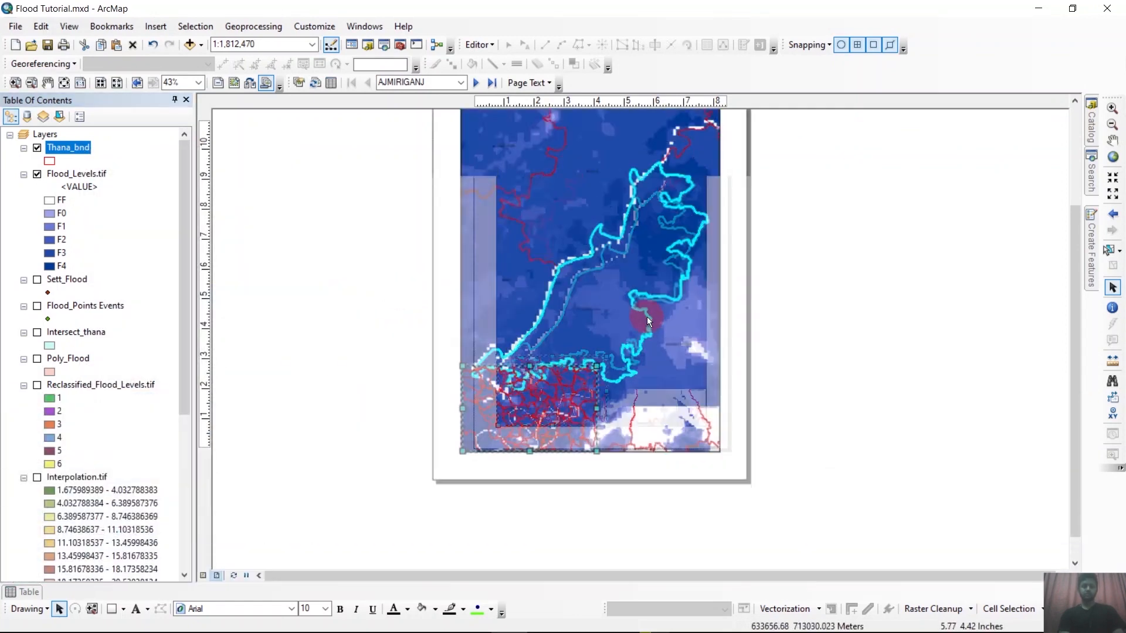
Step: Shrink the inset data frame to about 3 by 1.7 inches and nudge it slightly inside the main map's lower-left corner
{"action": "scroll", "coordinate": [646, 317], "scroll_direction": "up", "scroll_amount": 3}
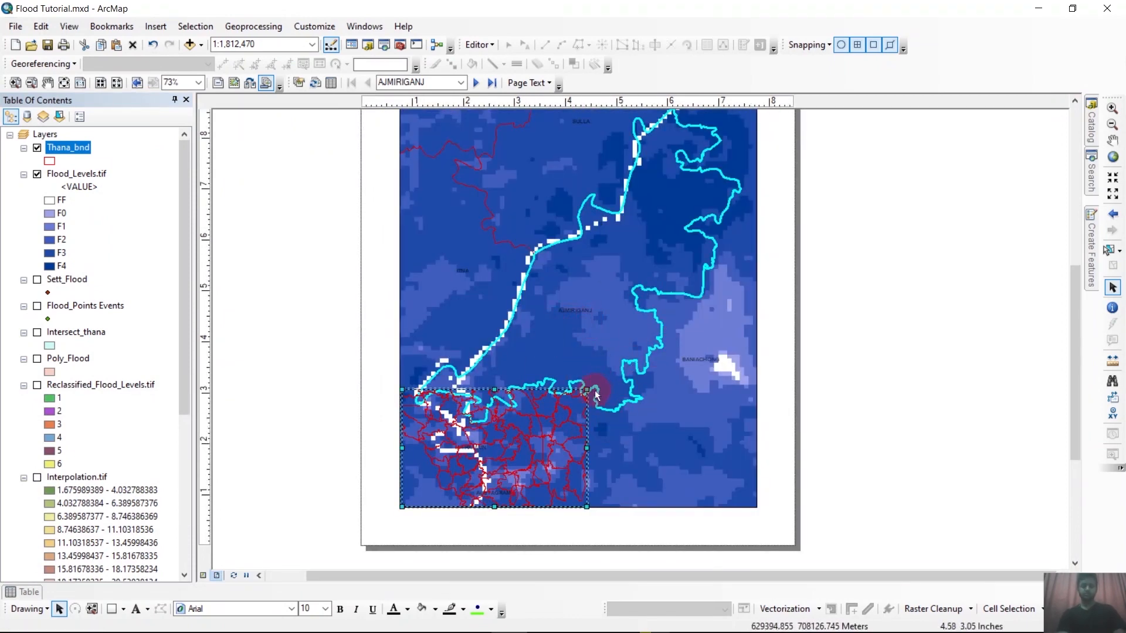
{"action": "left_click_drag", "start_coordinate": [588, 389], "coordinate": [557, 418]}
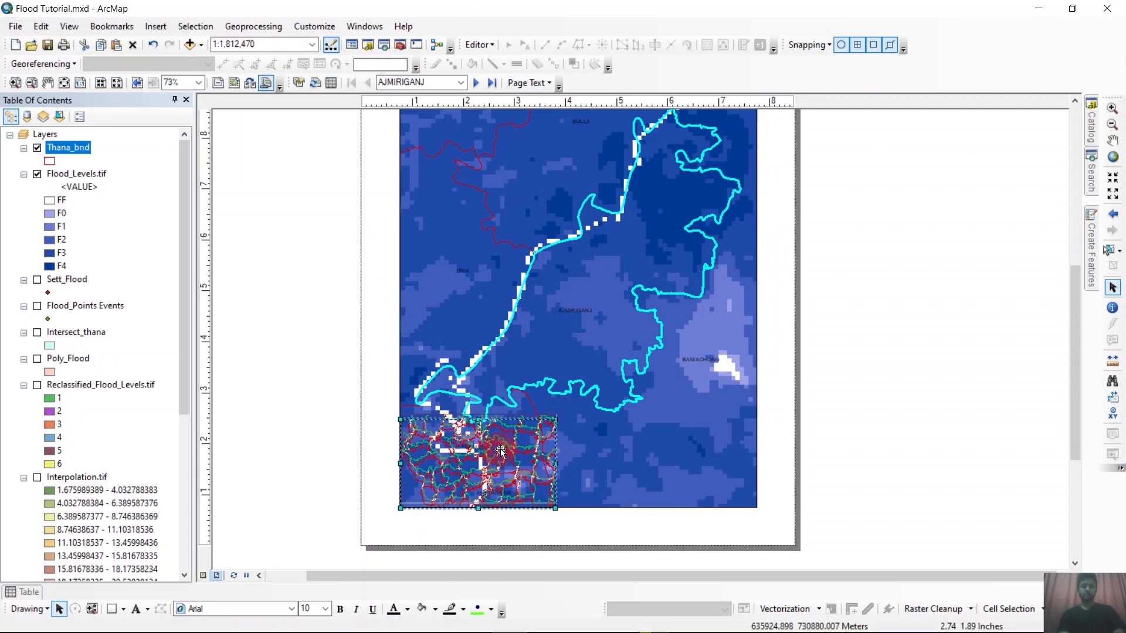
{"action": "left_click_drag", "start_coordinate": [499, 456], "coordinate": [504, 450]}
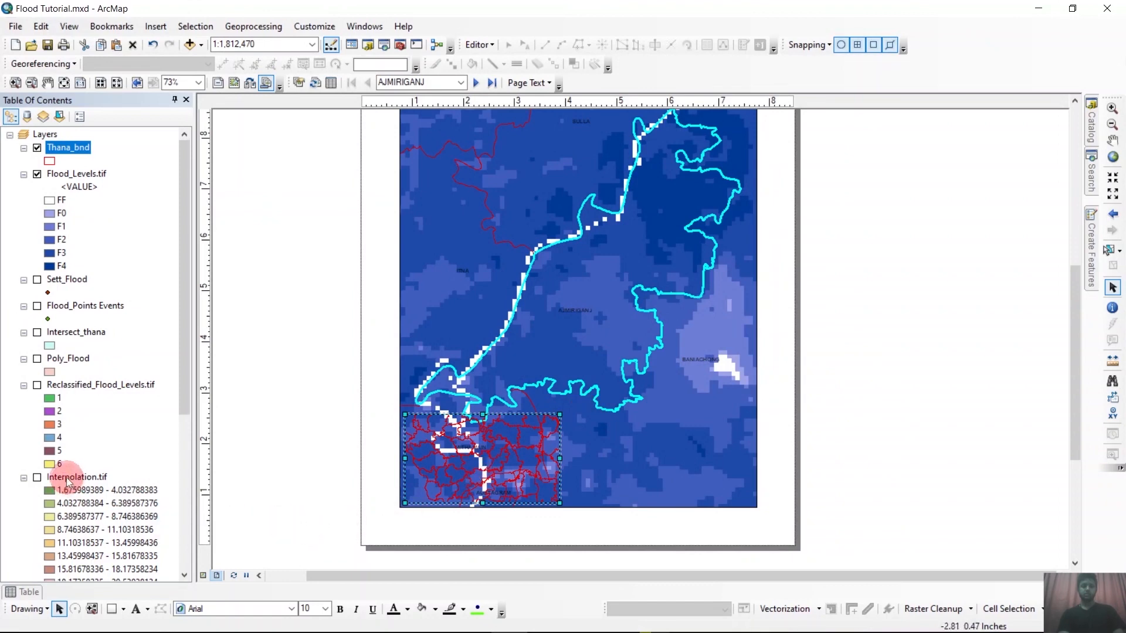
Step: Change the outline color of the Thana_bnd layer in the New Data Frame to yellow
{"action": "scroll", "coordinate": [140, 517], "scroll_direction": "down", "scroll_amount": 4}
{"action": "scroll", "coordinate": [139, 505], "scroll_direction": "up", "scroll_amount": 4}
{"action": "scroll", "coordinate": [129, 376], "scroll_direction": "down", "scroll_amount": 7}
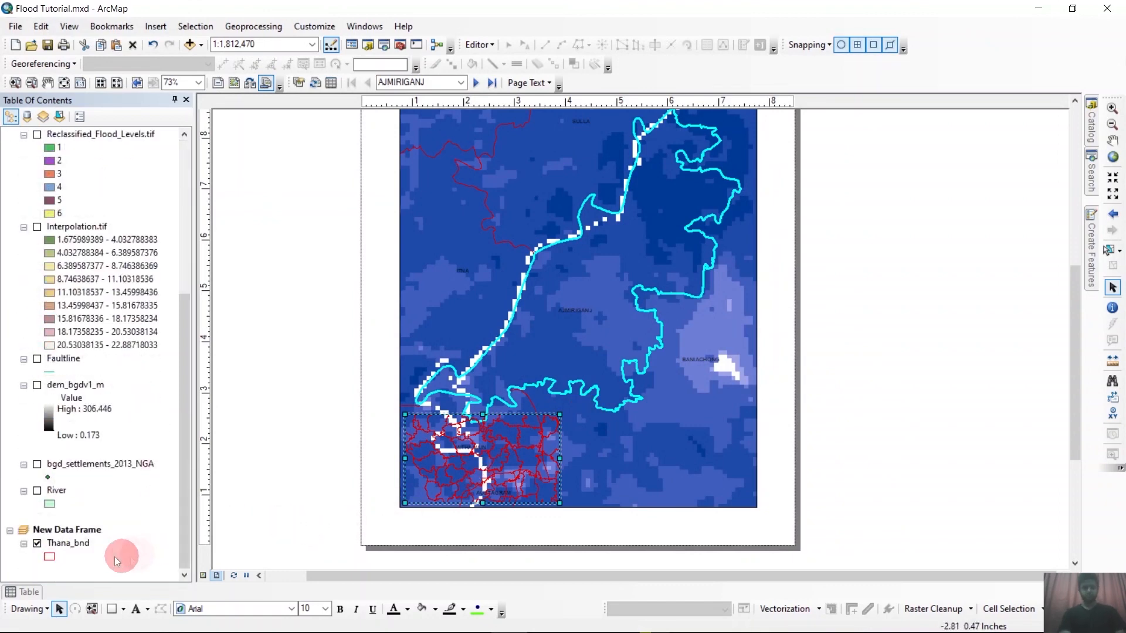
{"action": "left_click", "coordinate": [51, 556]}
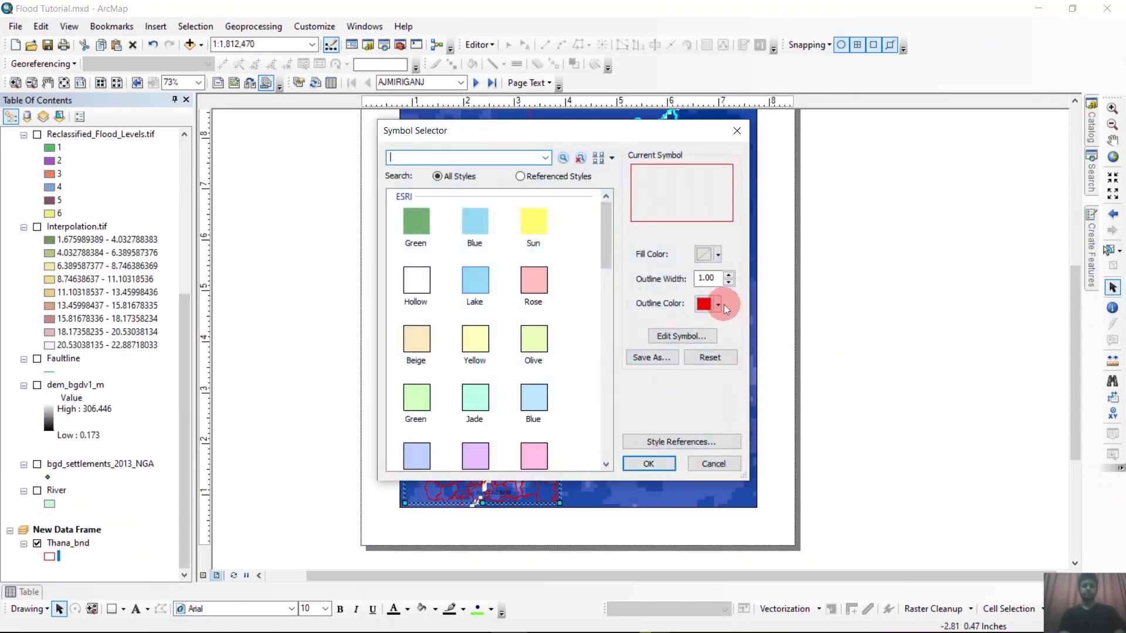
{"action": "left_click", "coordinate": [718, 305]}
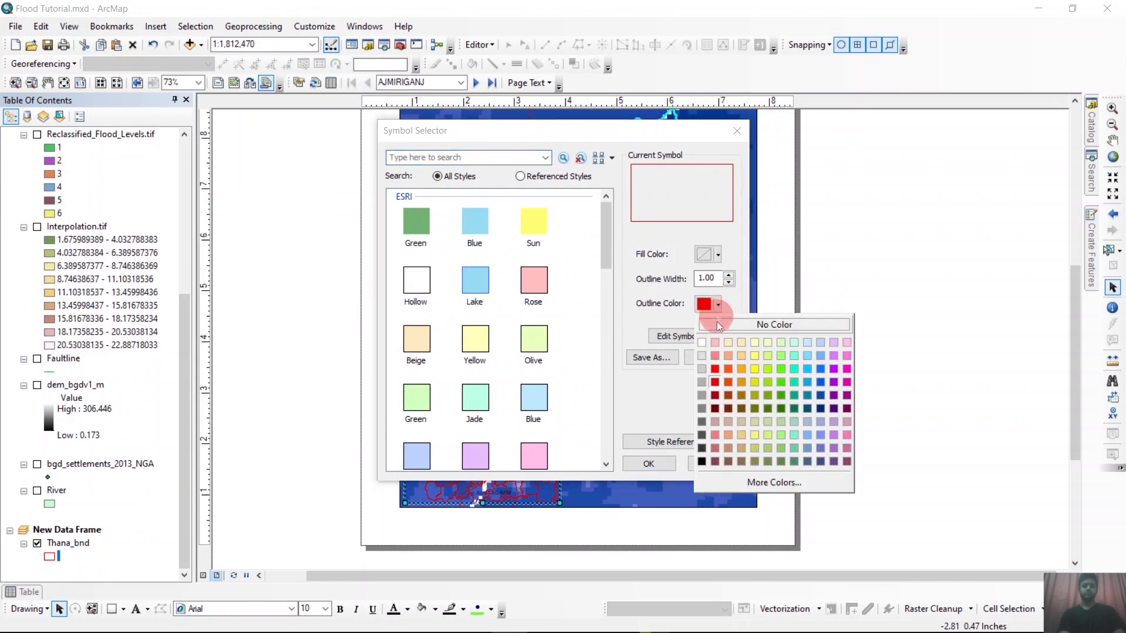
{"action": "left_click", "coordinate": [756, 372]}
{"action": "left_click", "coordinate": [636, 466]}
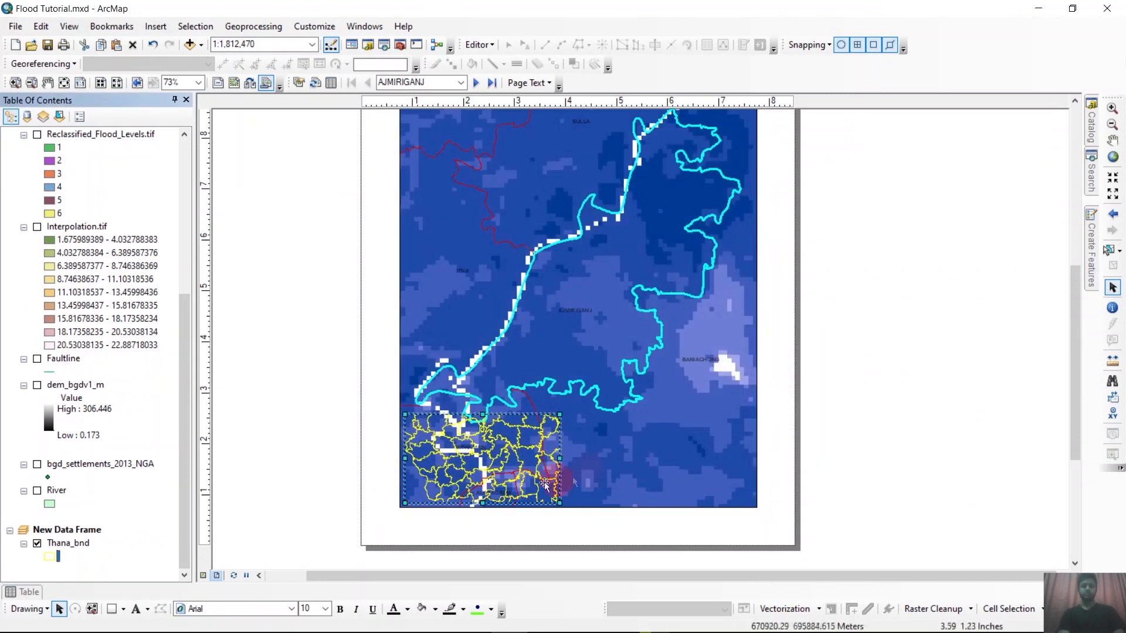
Step: Try to fit all the thanas inside the inset map by zooming it out stepwise
{"action": "left_click", "coordinate": [1113, 193]}
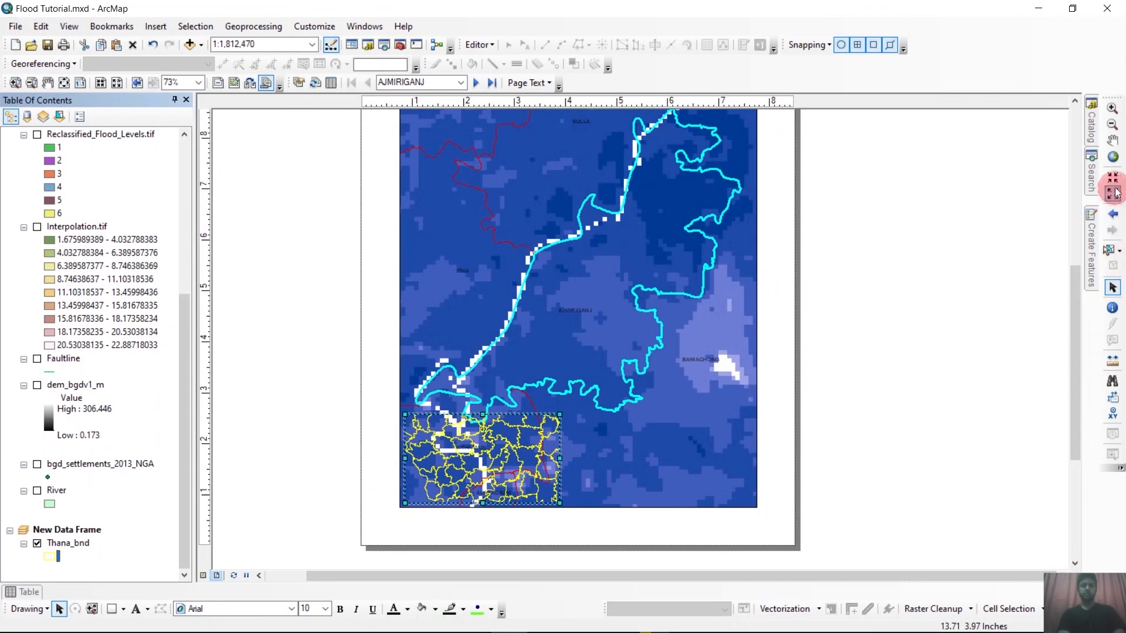
{"action": "left_click", "coordinate": [1113, 125]}
{"action": "left_click", "coordinate": [510, 464]}
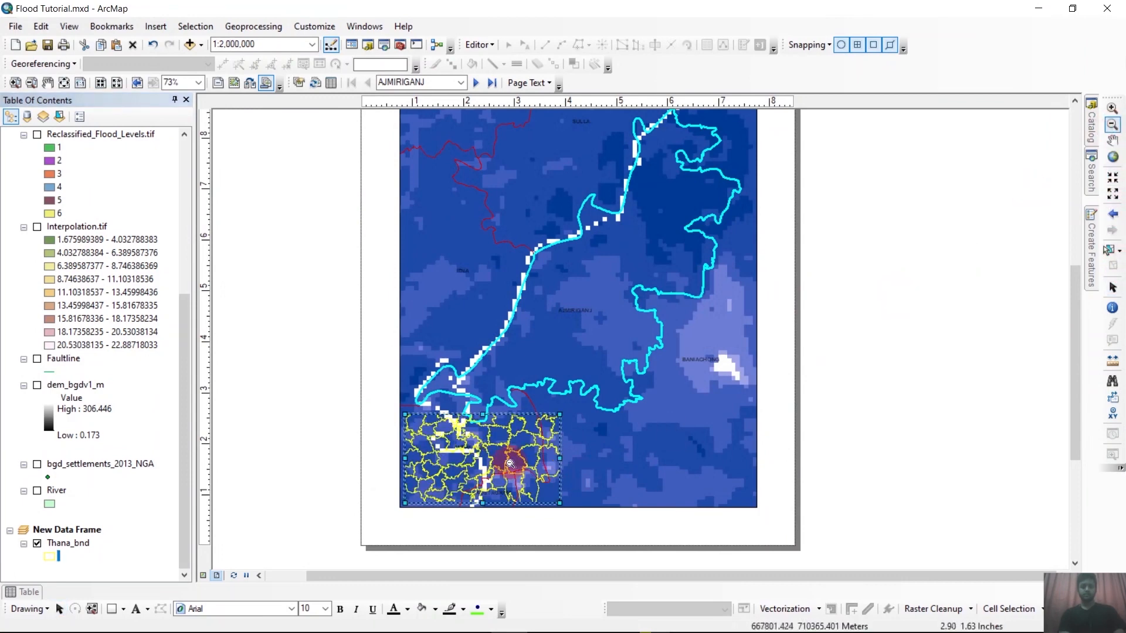
{"action": "left_click", "coordinate": [505, 464]}
{"action": "left_click", "coordinate": [484, 464]}
{"action": "left_click", "coordinate": [493, 465]}
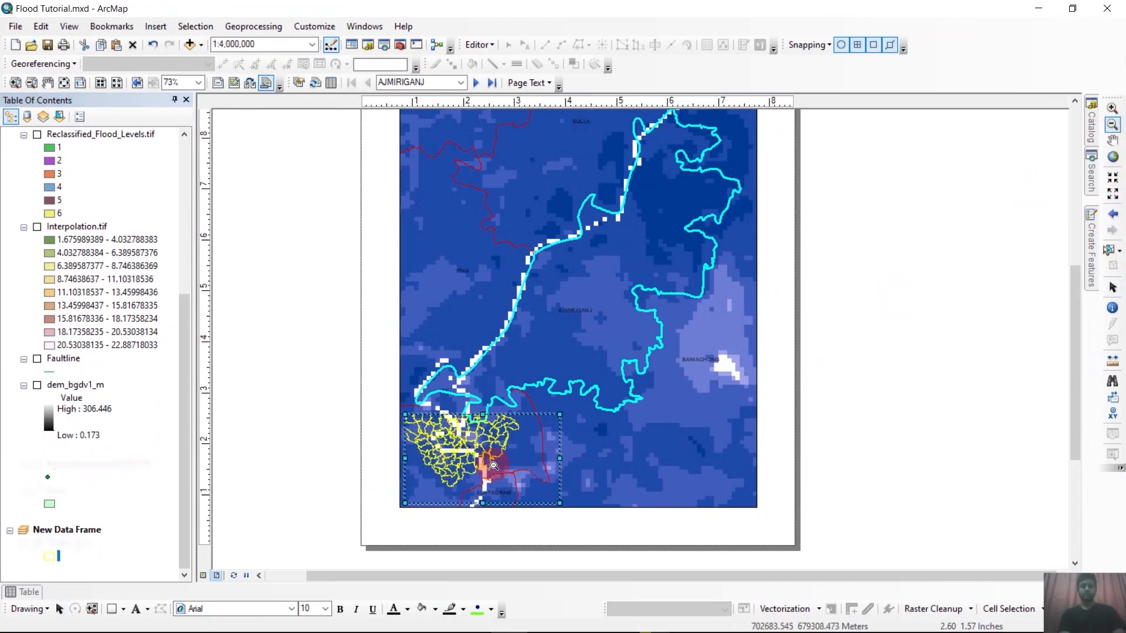
Step: Zoom the inset map to the full extent of its Thana_bnd layer
{"action": "right_click", "coordinate": [75, 543]}
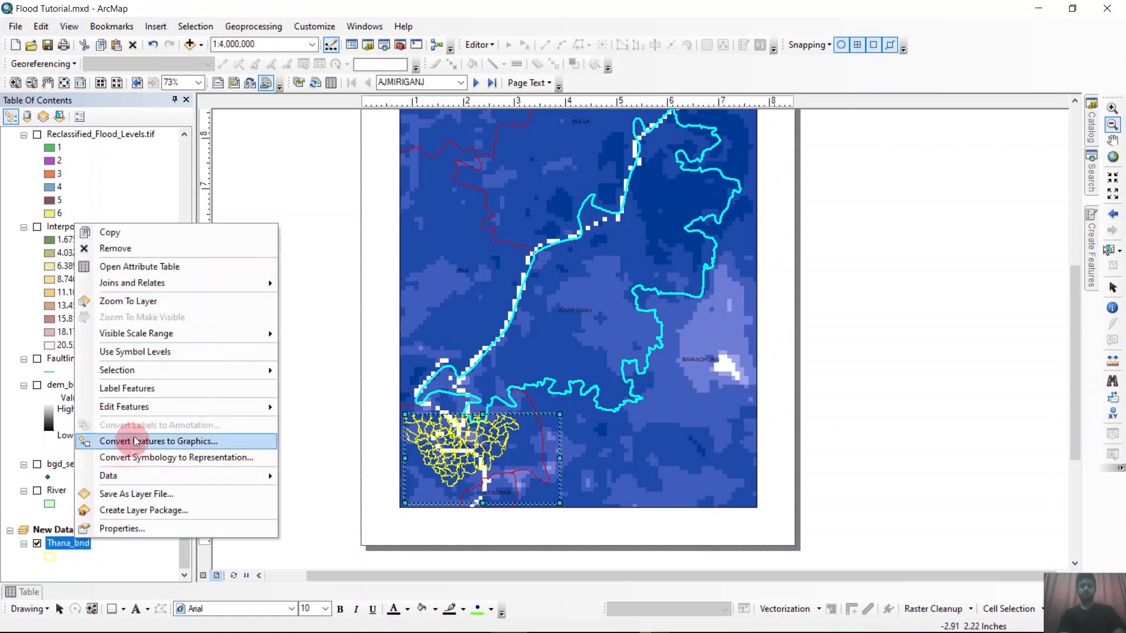
{"action": "left_click", "coordinate": [128, 300]}
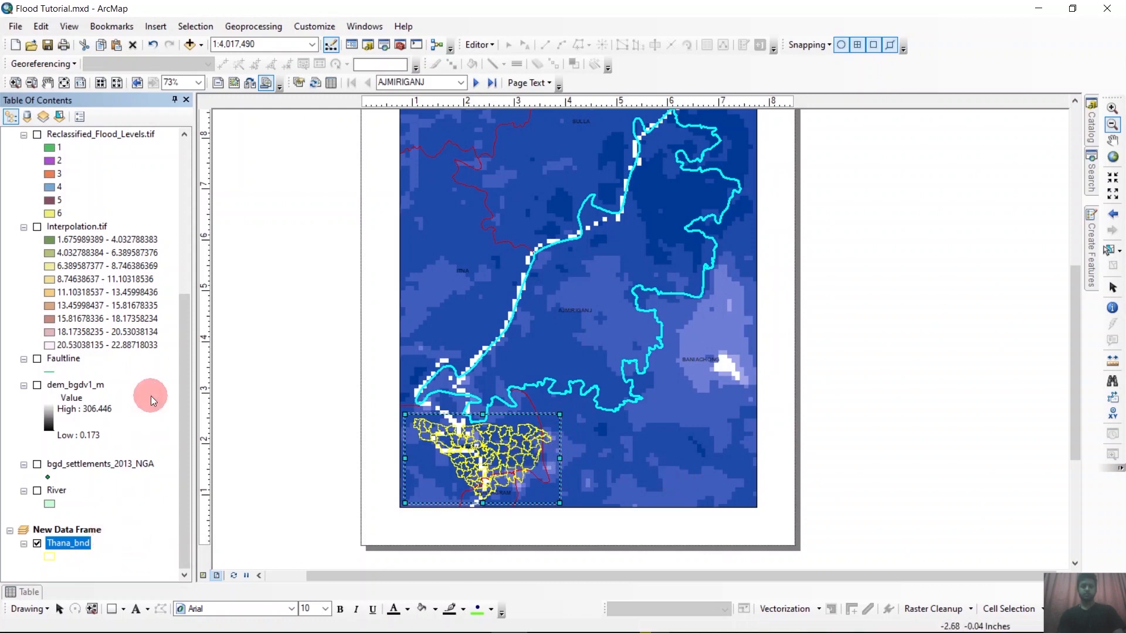
{"action": "scroll", "coordinate": [151, 396], "scroll_direction": "up", "scroll_amount": 6}
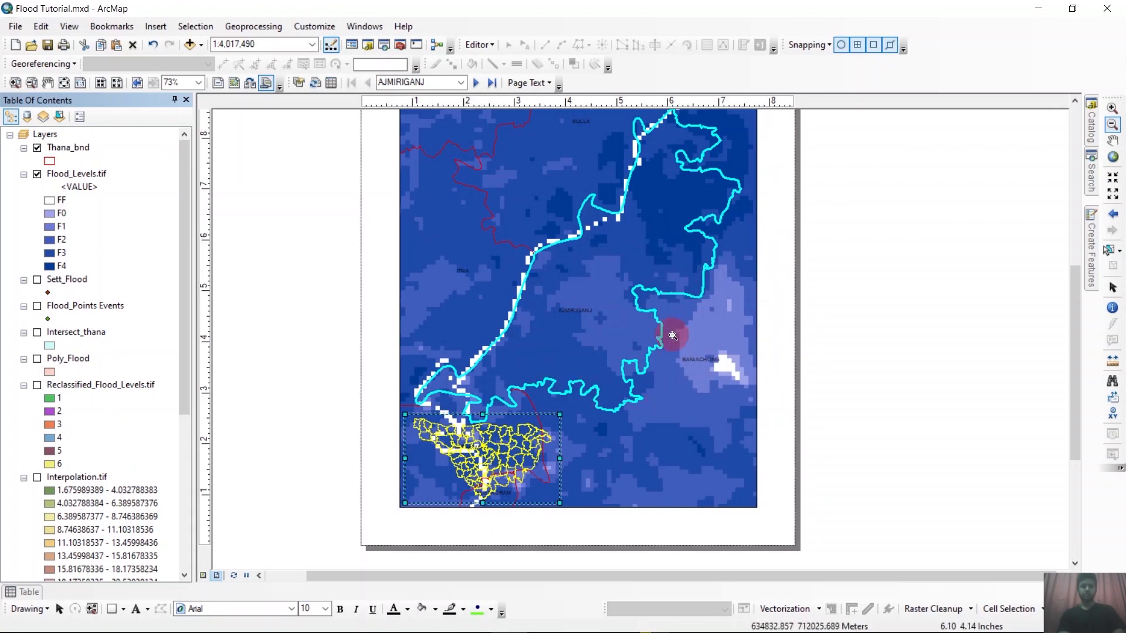
{"action": "scroll", "coordinate": [586, 331], "scroll_direction": "up", "scroll_amount": 3}
{"action": "scroll", "coordinate": [586, 331], "scroll_direction": "down", "scroll_amount": 3}
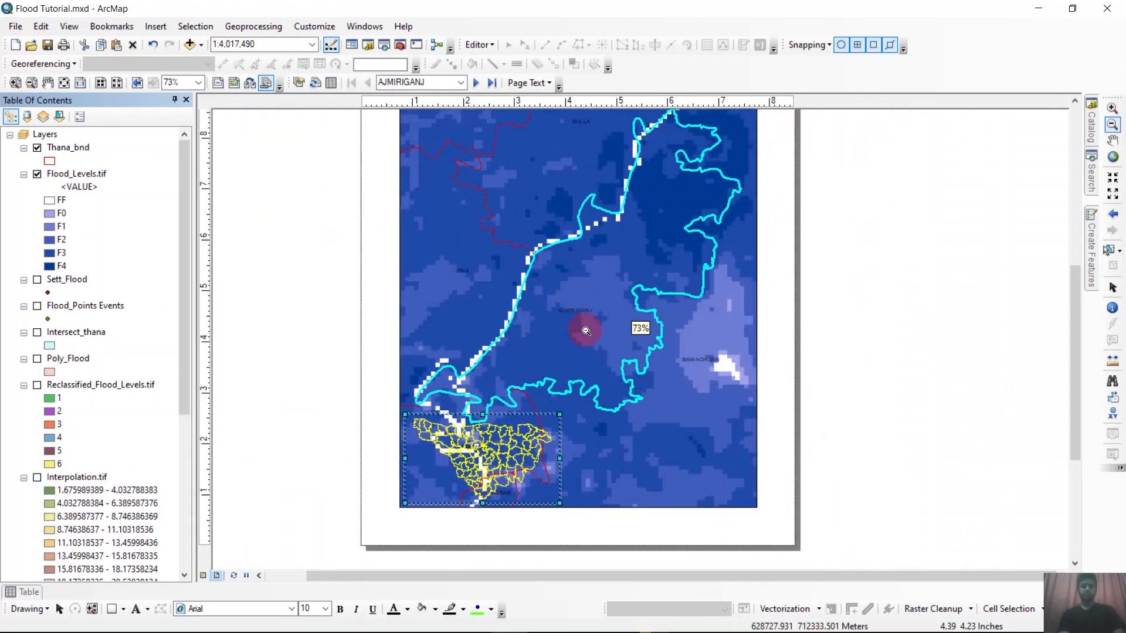
{"action": "scroll", "coordinate": [589, 349], "scroll_direction": "down", "scroll_amount": 1}
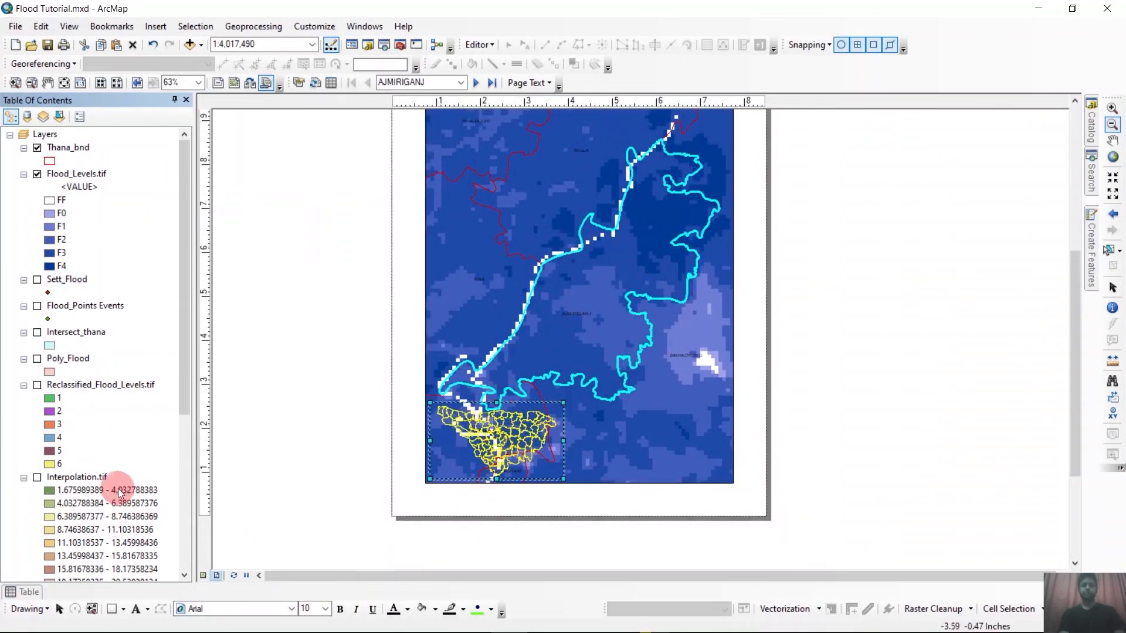
Step: Add an extent indicator for the Layers data frame to the New Data Frame, with Show Leader and Use simple extent enabled
{"action": "scroll", "coordinate": [119, 492], "scroll_direction": "down", "scroll_amount": 5}
{"action": "left_click", "coordinate": [75, 538]}
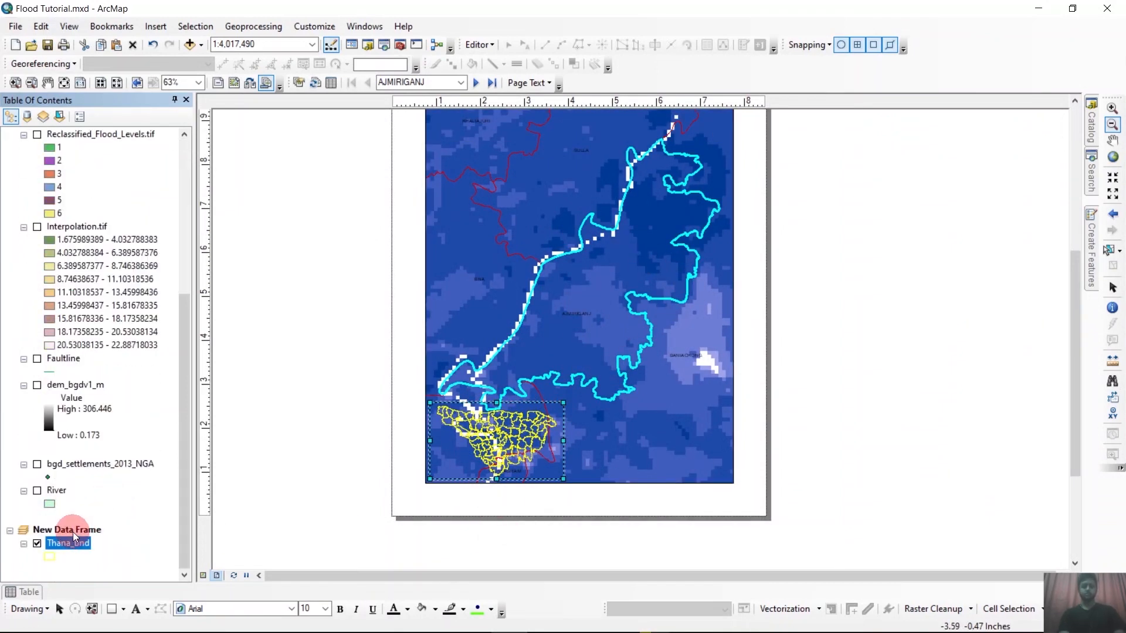
{"action": "double_click", "coordinate": [71, 530]}
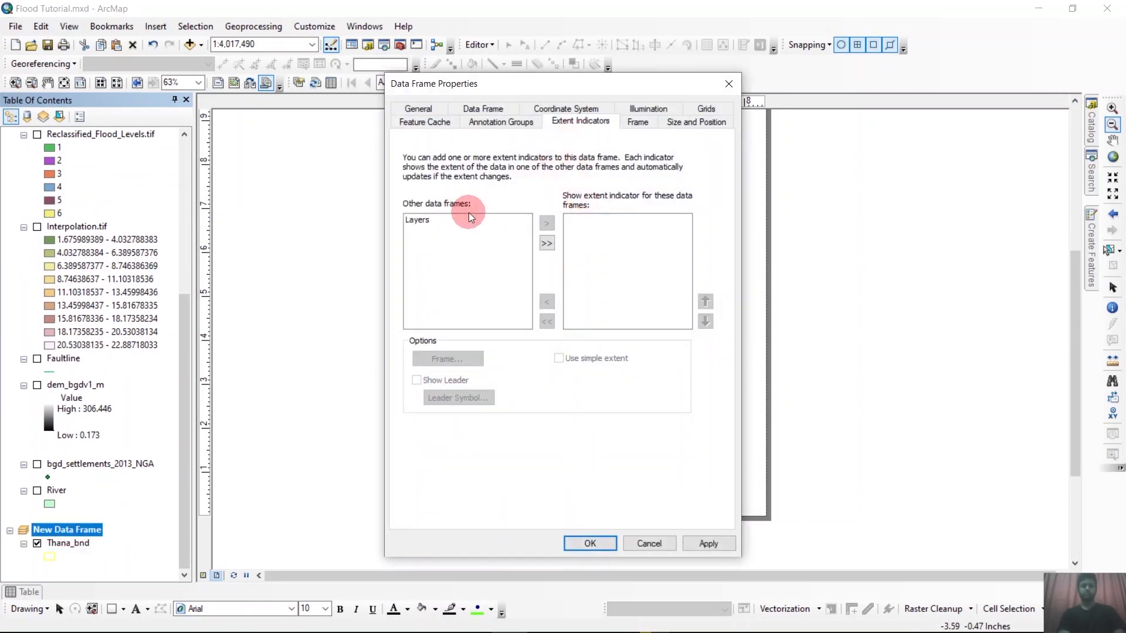
{"action": "left_click", "coordinate": [410, 220]}
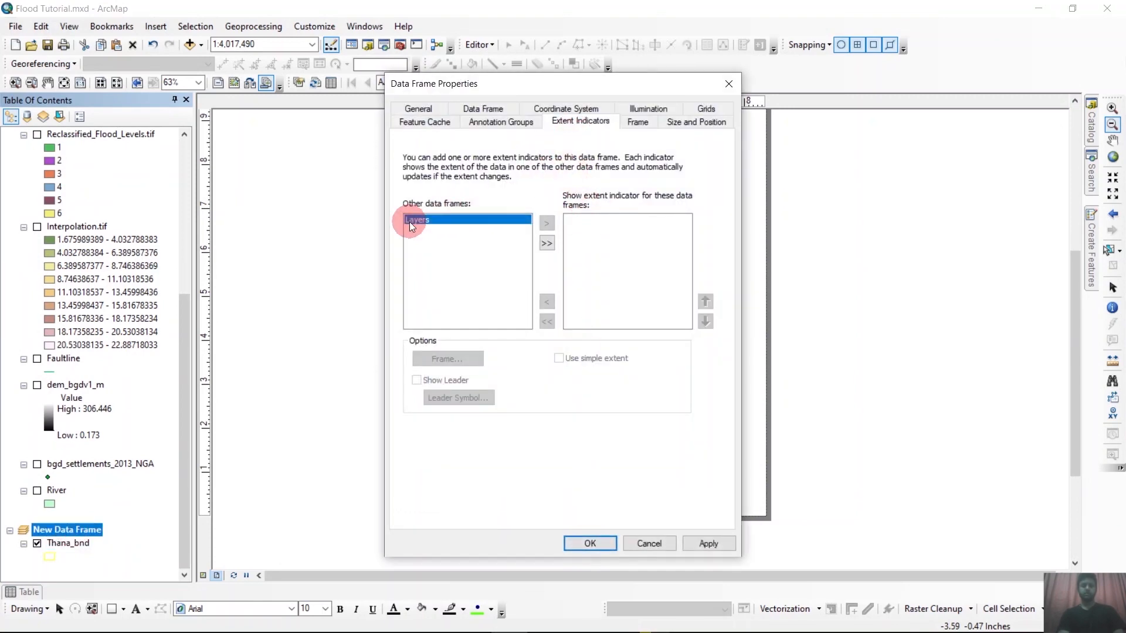
{"action": "left_click", "coordinate": [547, 243]}
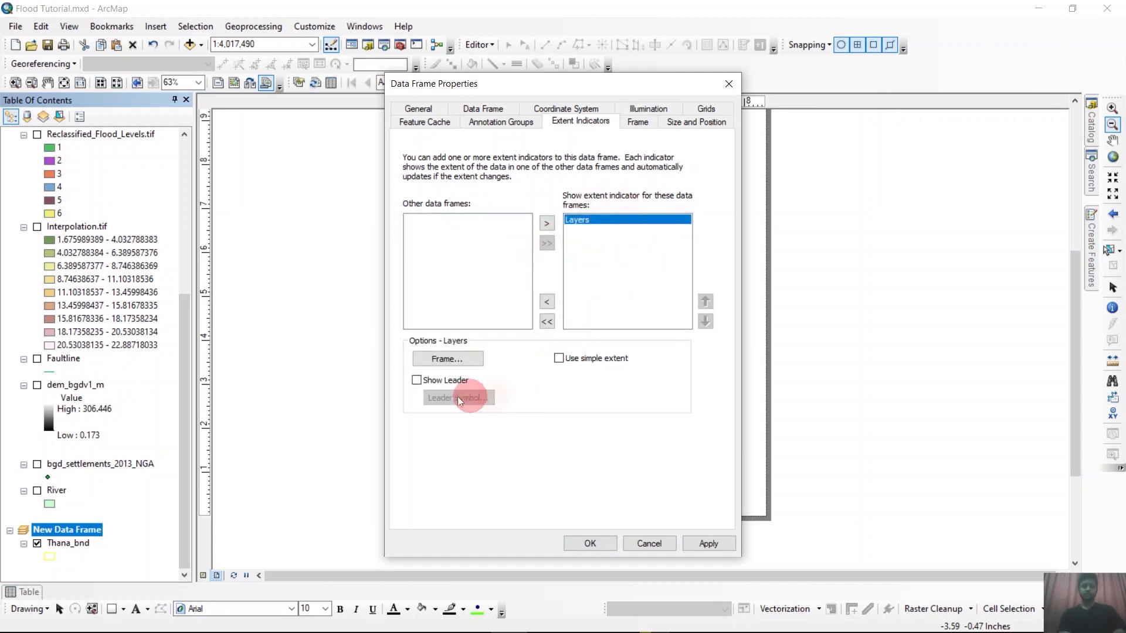
{"action": "left_click", "coordinate": [417, 381]}
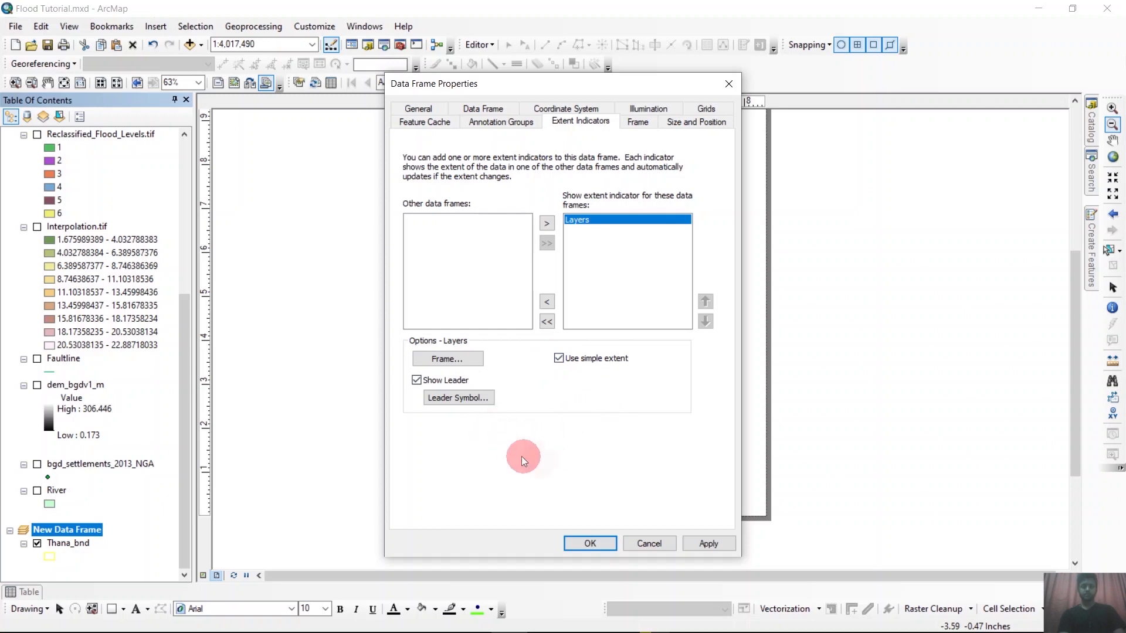
{"action": "left_click", "coordinate": [590, 544]}
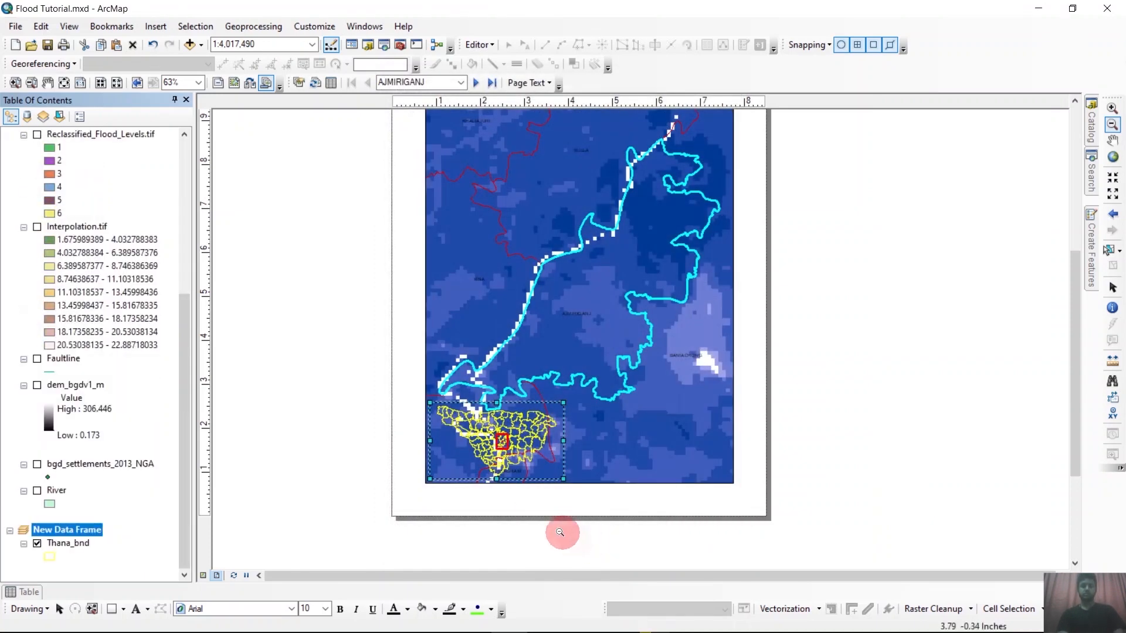
{"action": "scroll", "coordinate": [486, 456], "scroll_direction": "up", "scroll_amount": 3}
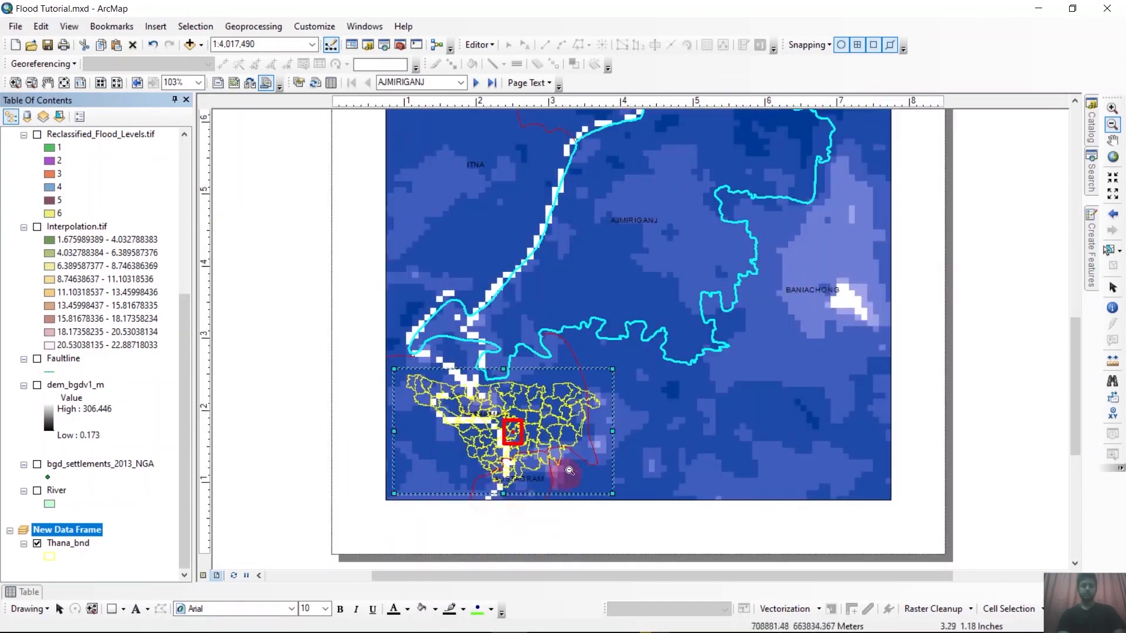
{"action": "scroll", "coordinate": [490, 442], "scroll_direction": "down", "scroll_amount": 2}
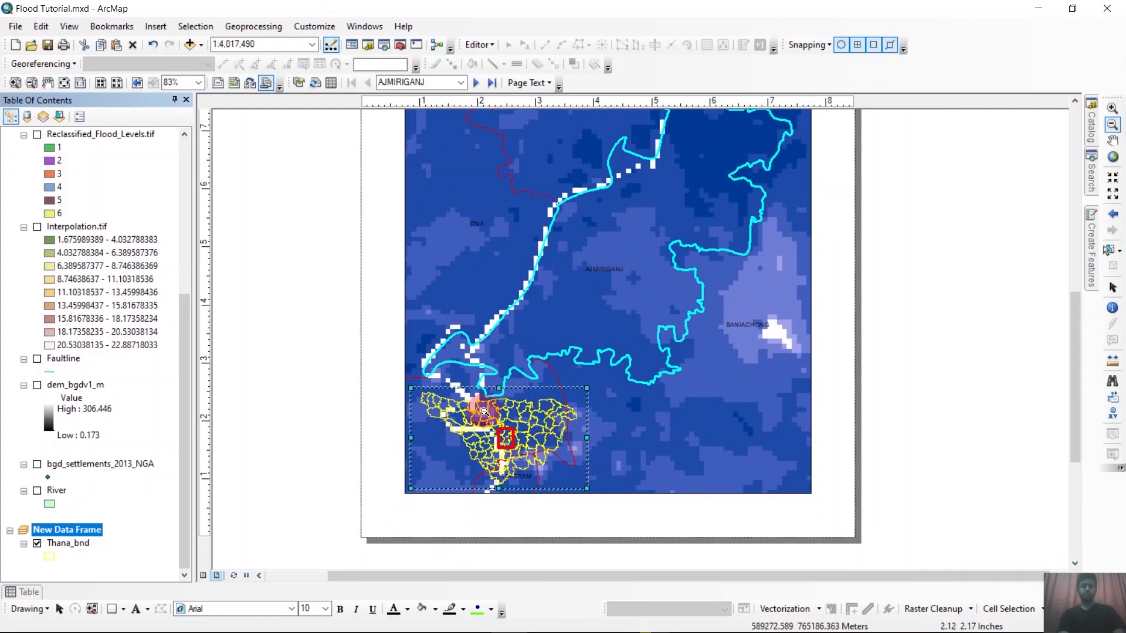
{"action": "scroll", "coordinate": [477, 436], "scroll_direction": "up", "scroll_amount": 2}
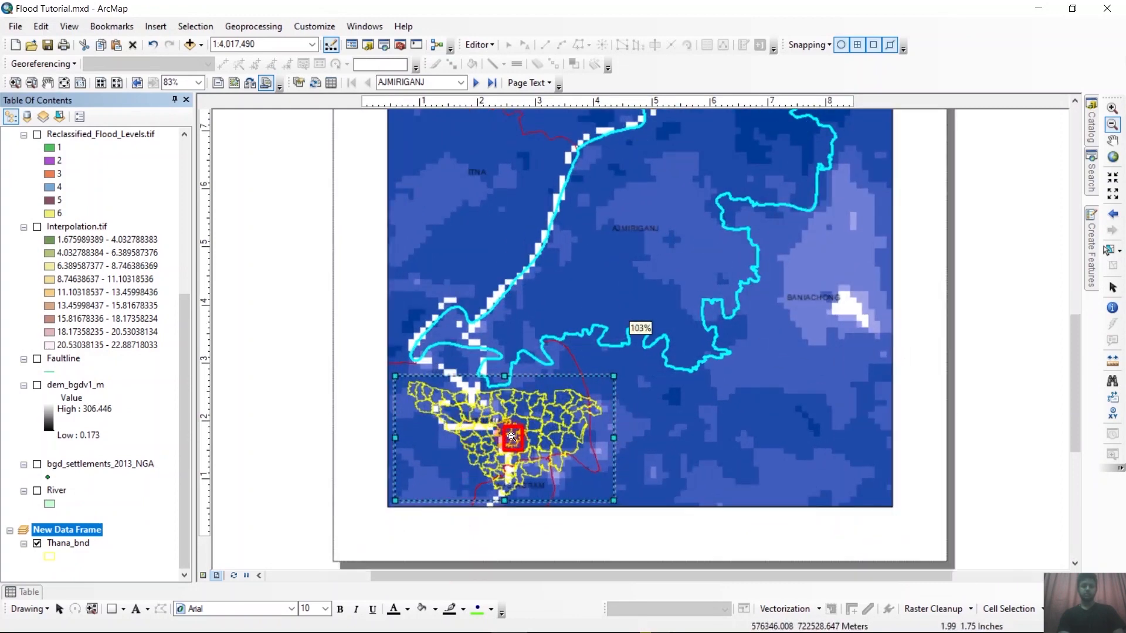
{"action": "scroll", "coordinate": [470, 472], "scroll_direction": "down", "scroll_amount": 2}
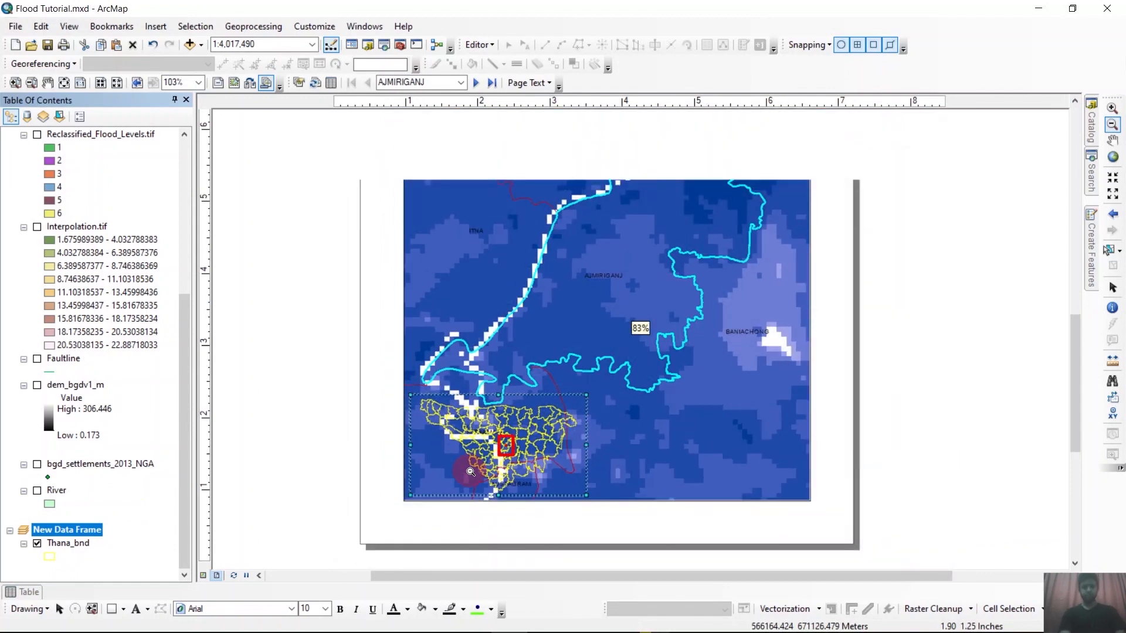
{"action": "scroll", "coordinate": [468, 466], "scroll_direction": "down", "scroll_amount": 2}
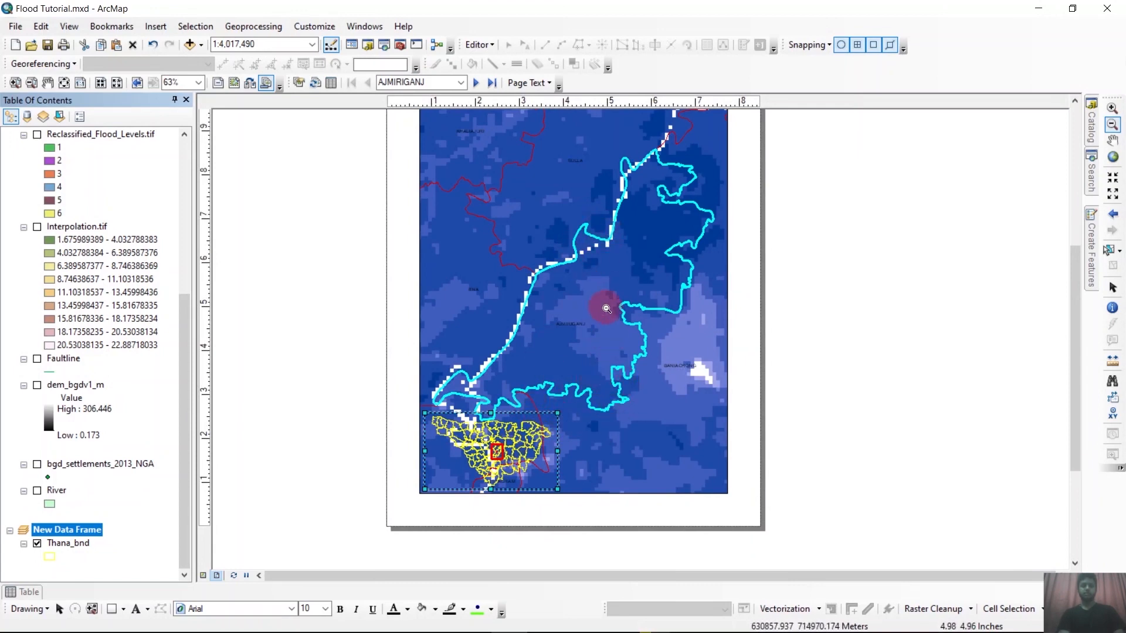
{"action": "left_click", "coordinate": [1114, 143]}
{"action": "left_click", "coordinate": [693, 374]}
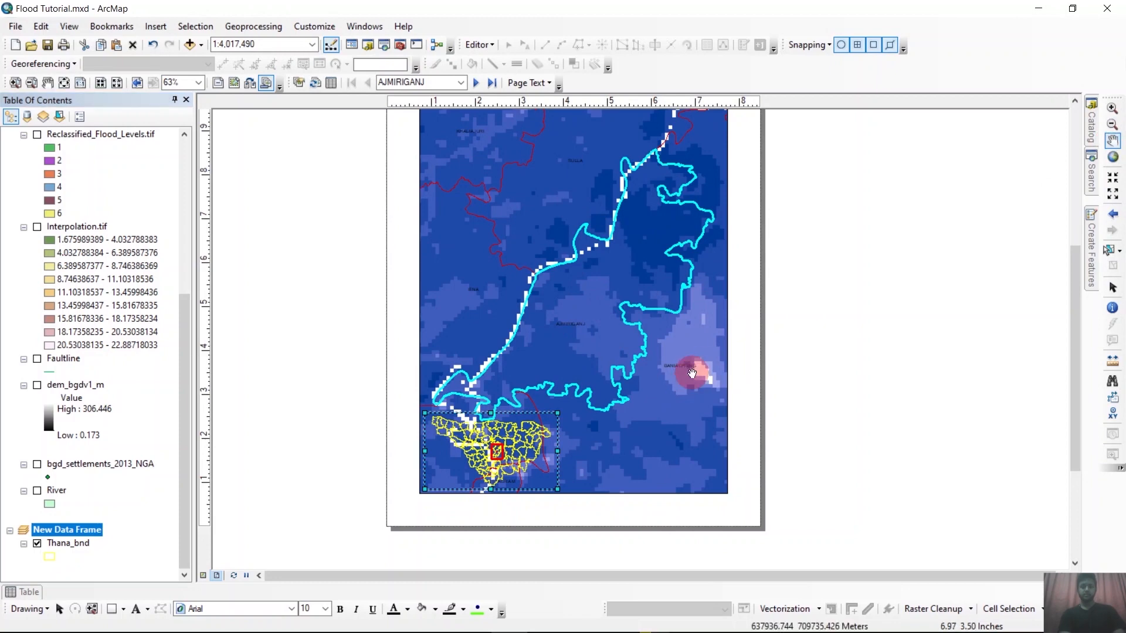
{"action": "left_click", "coordinate": [687, 385]}
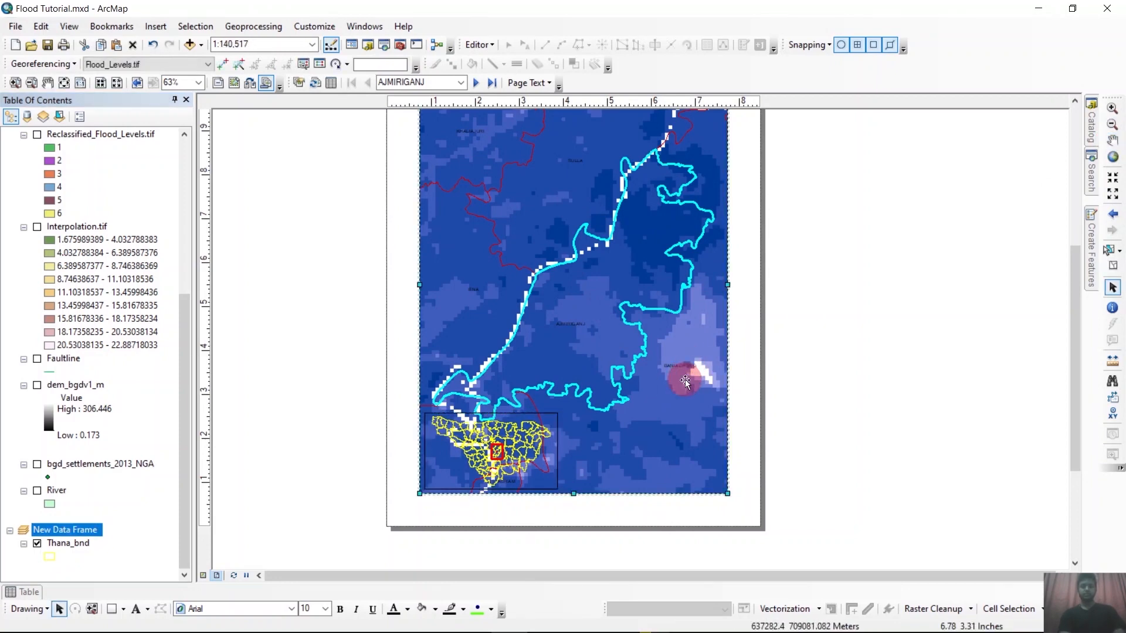
{"action": "mouse_move", "coordinate": [659, 394]}
{"action": "left_mouse_down"}
{"action": "mouse_move", "coordinate": [658, 380]}
{"action": "mouse_move", "coordinate": [659, 393]}
{"action": "left_mouse_up"}
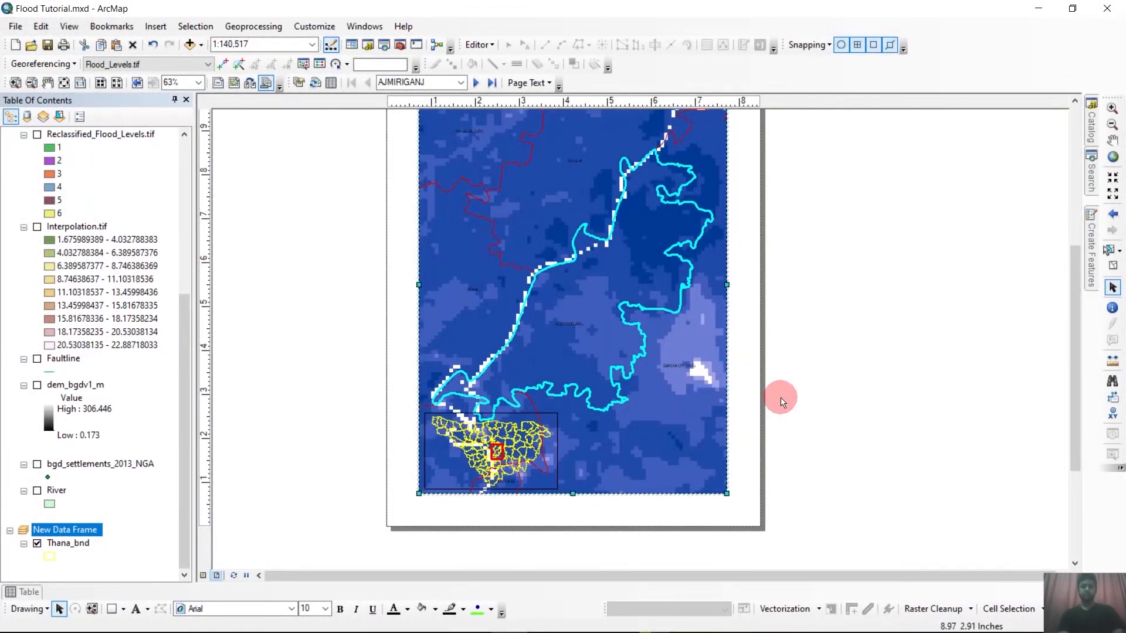
{"action": "key", "text": "ctrl+z"}
{"action": "key", "text": "ctrl+z"}
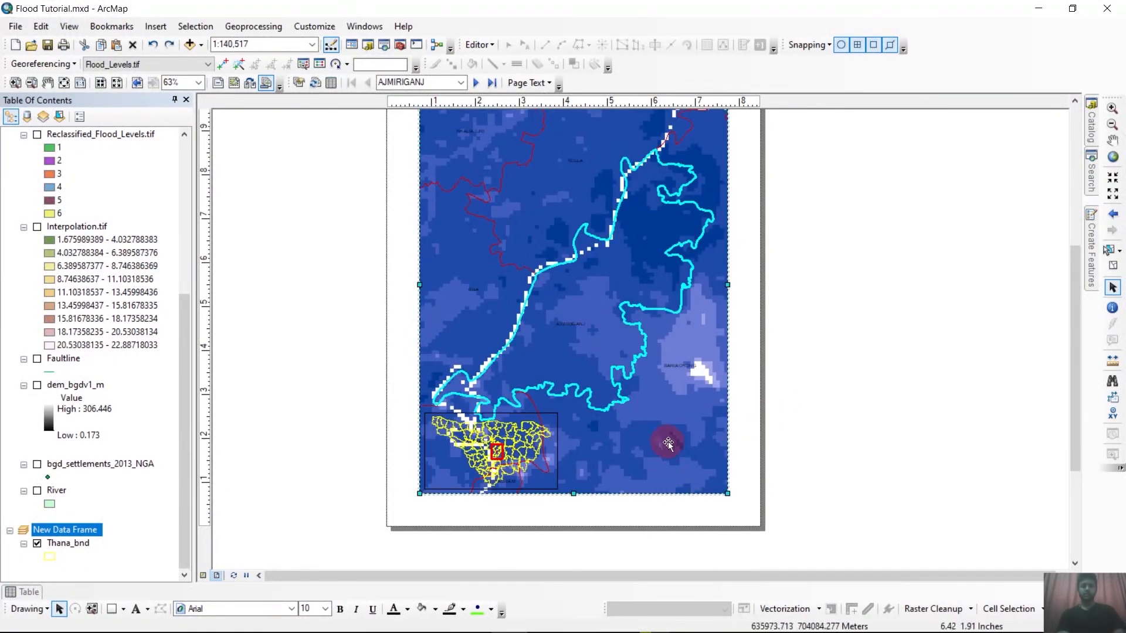
{"action": "left_click", "coordinate": [908, 450]}
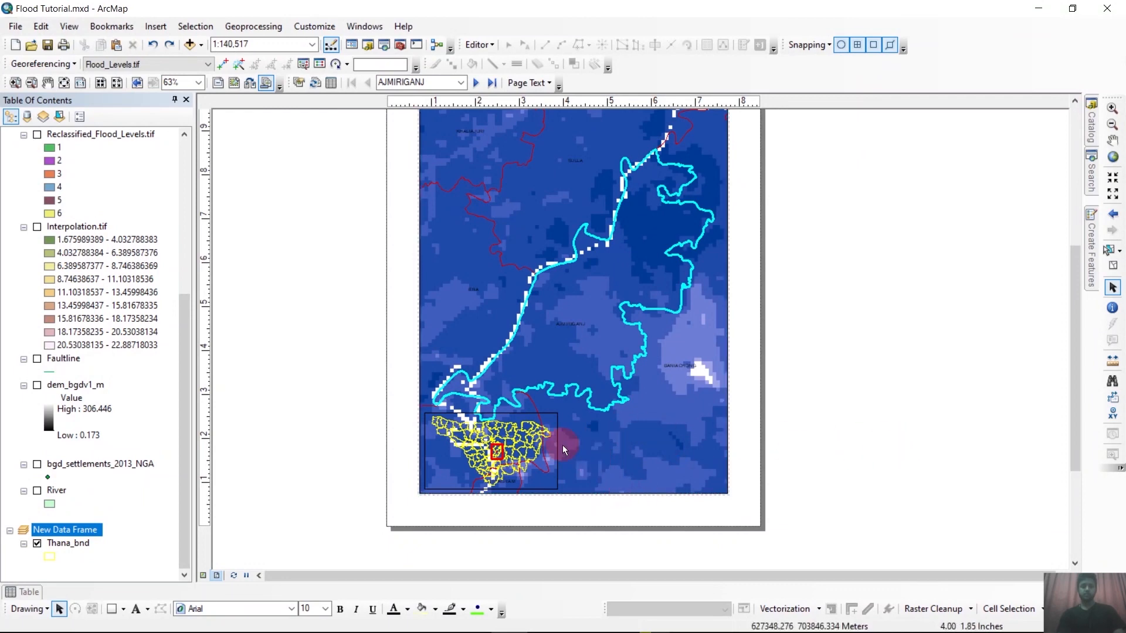
Step: Shrink the inset map frame in two passes from its upper-right corner, keeping its lower-left corner in place
{"action": "left_click", "coordinate": [540, 435]}
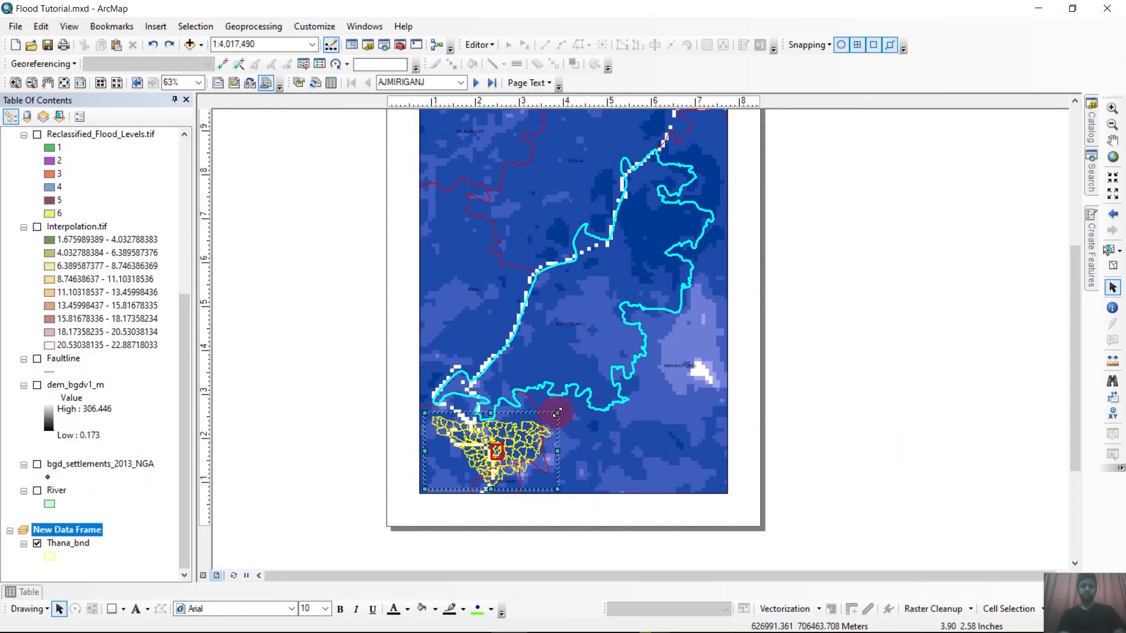
{"action": "left_click_drag", "start_coordinate": [557, 413], "coordinate": [543, 421]}
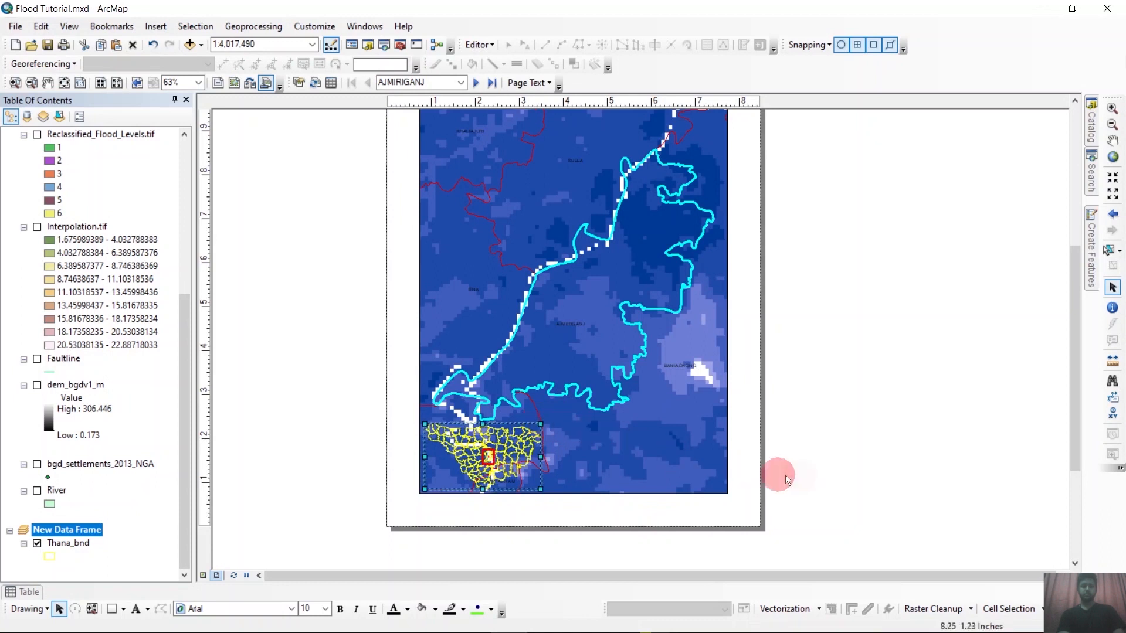
{"action": "left_click", "coordinate": [812, 479]}
{"action": "left_click", "coordinate": [532, 460]}
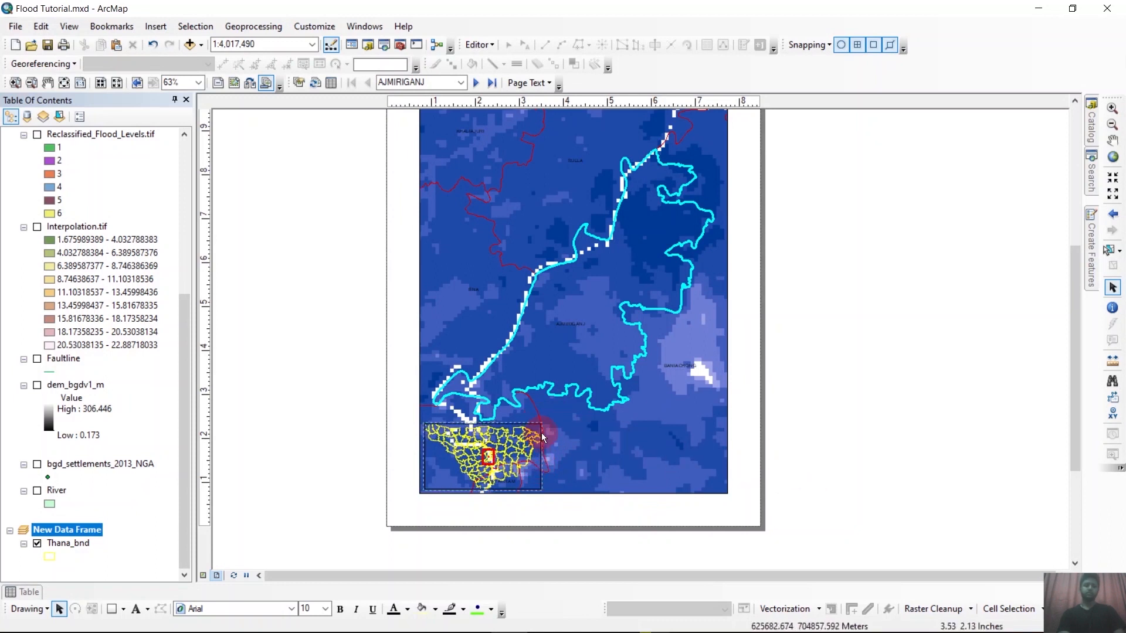
{"action": "left_click_drag", "start_coordinate": [540, 427], "coordinate": [534, 430]}
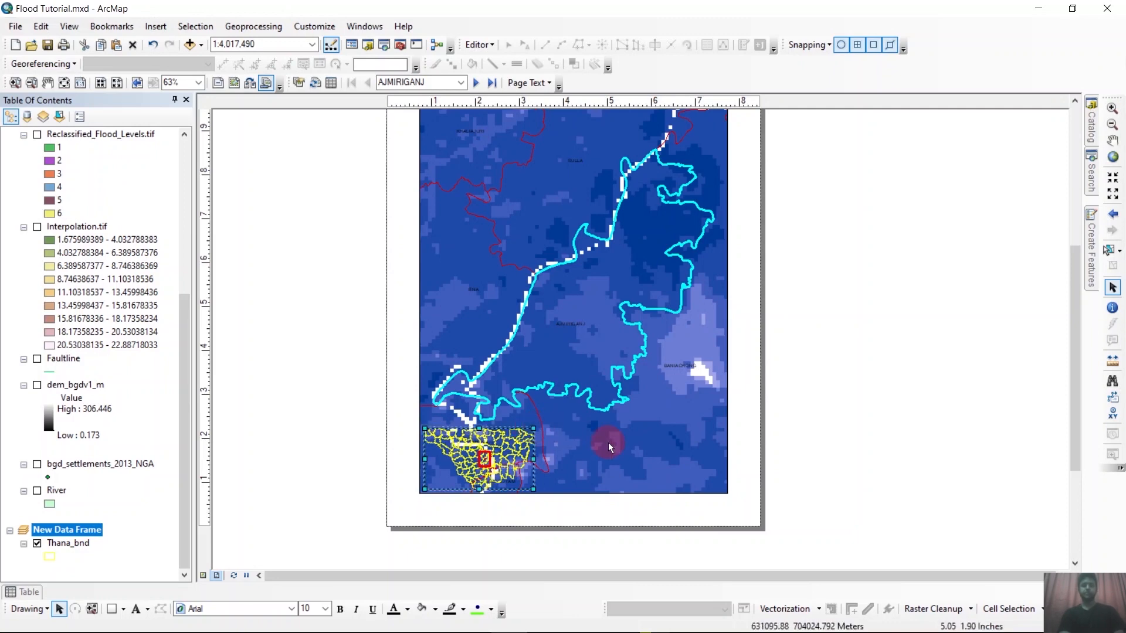
Step: Add a Data Driven Page Name text to the layout and place it above the main map's upper-left corner
{"action": "scroll", "coordinate": [630, 413], "scroll_direction": "up", "scroll_amount": 3}
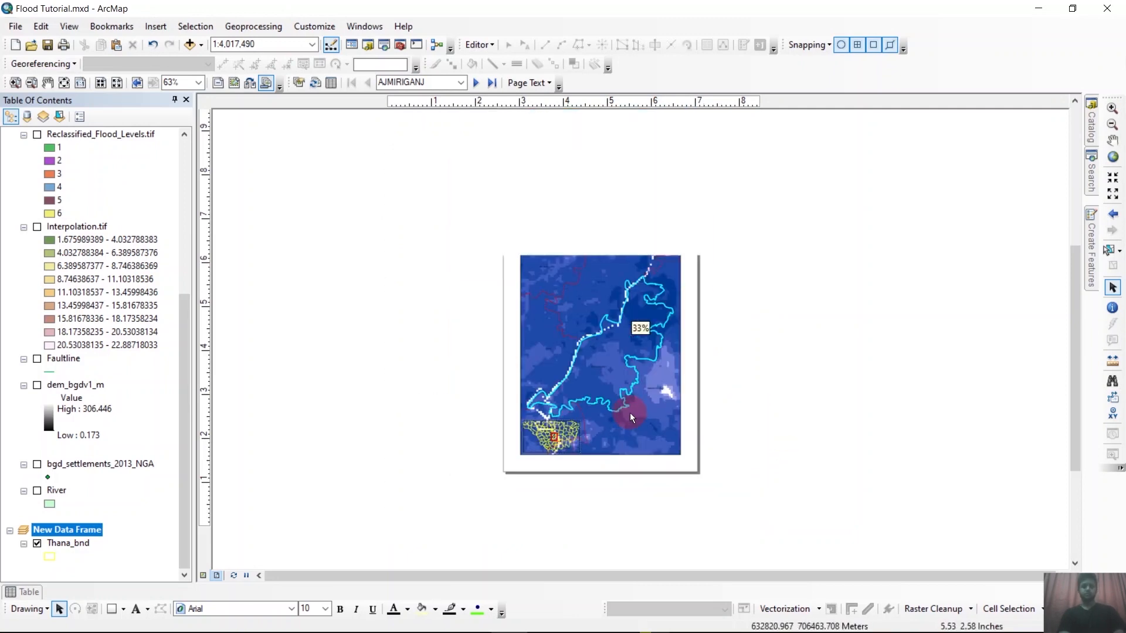
{"action": "scroll", "coordinate": [613, 284], "scroll_direction": "down", "scroll_amount": 2}
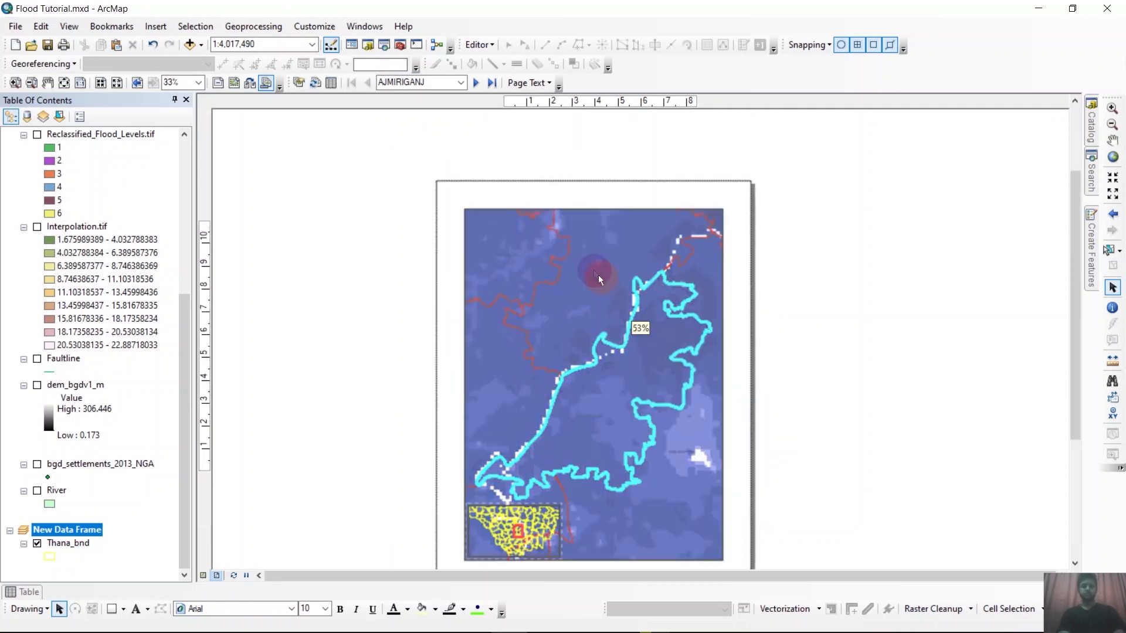
{"action": "scroll", "coordinate": [578, 309], "scroll_direction": "down", "scroll_amount": 1}
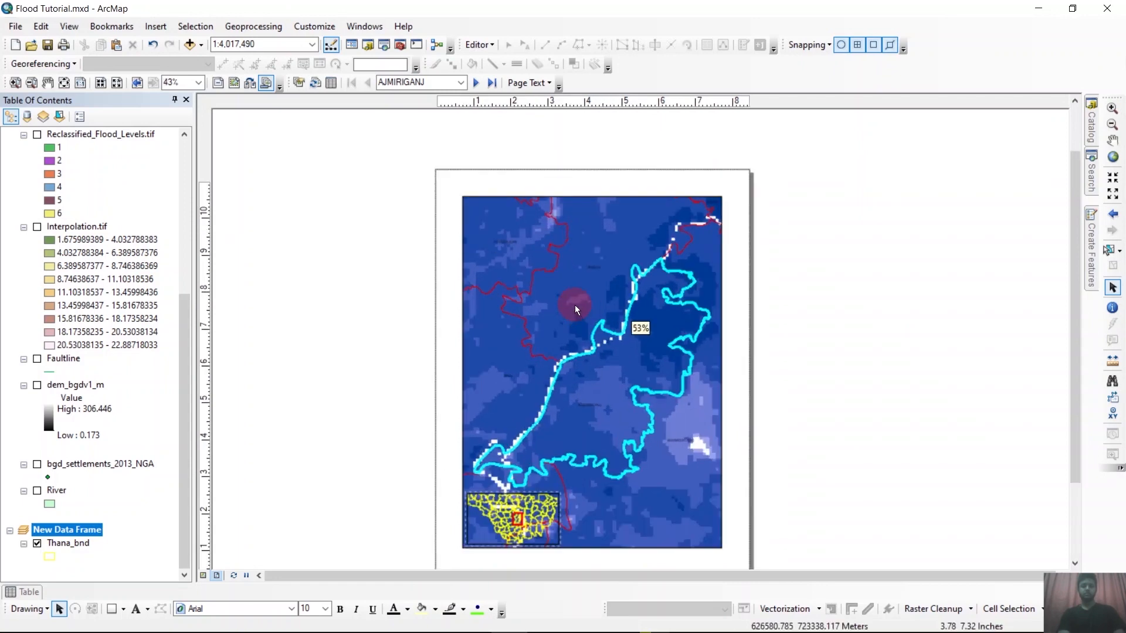
{"action": "left_click", "coordinate": [522, 83]}
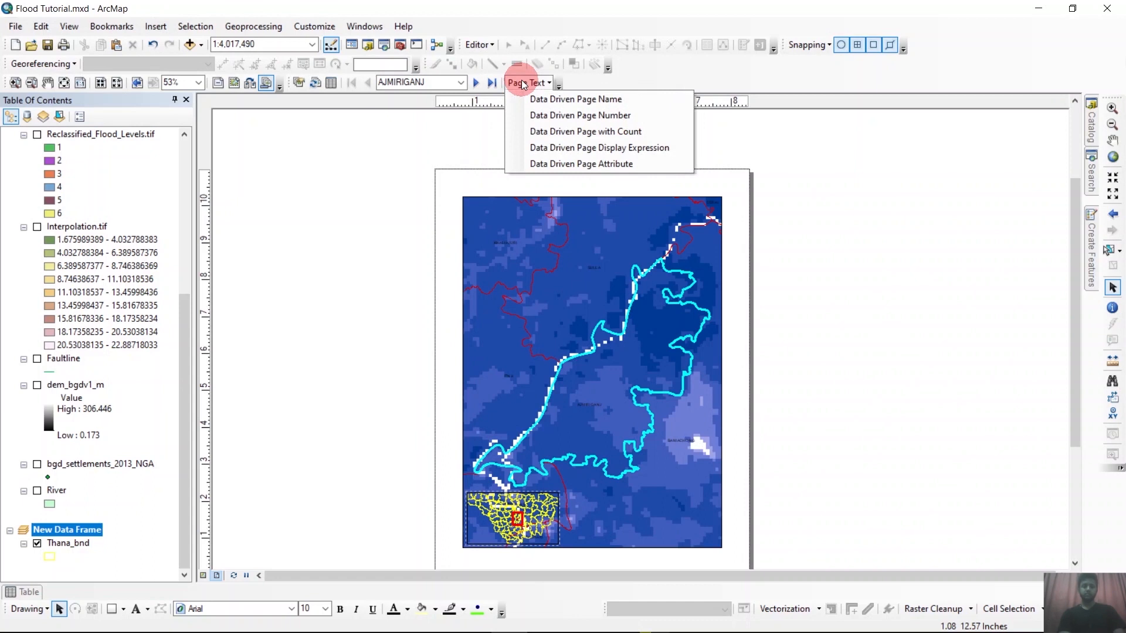
{"action": "left_click", "coordinate": [563, 99]}
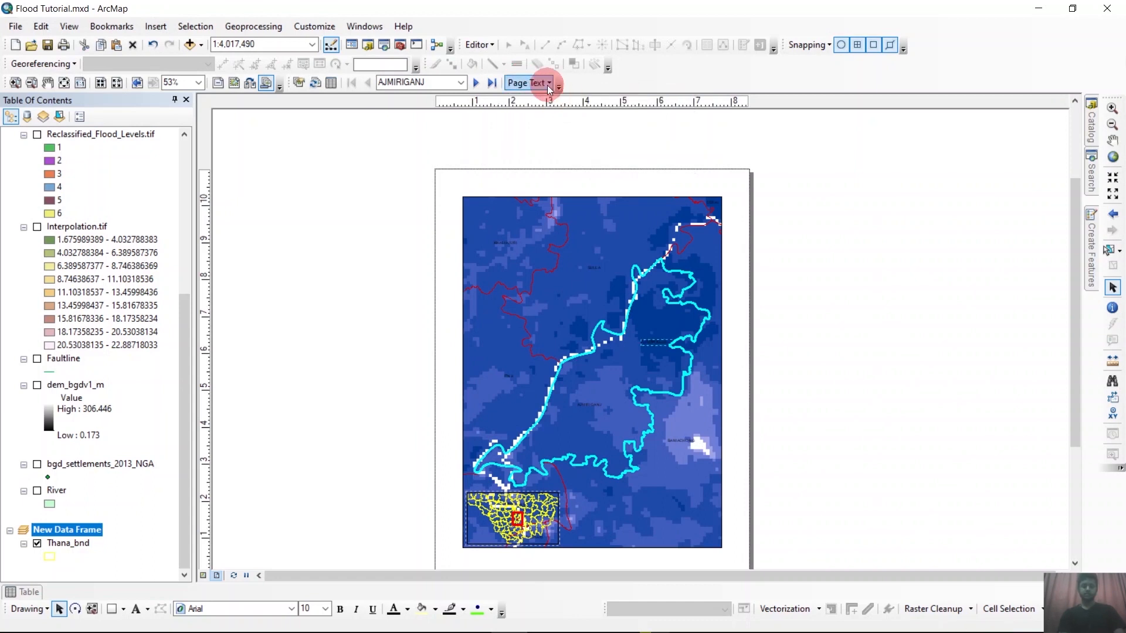
{"action": "scroll", "coordinate": [491, 176], "scroll_direction": "up", "scroll_amount": 5}
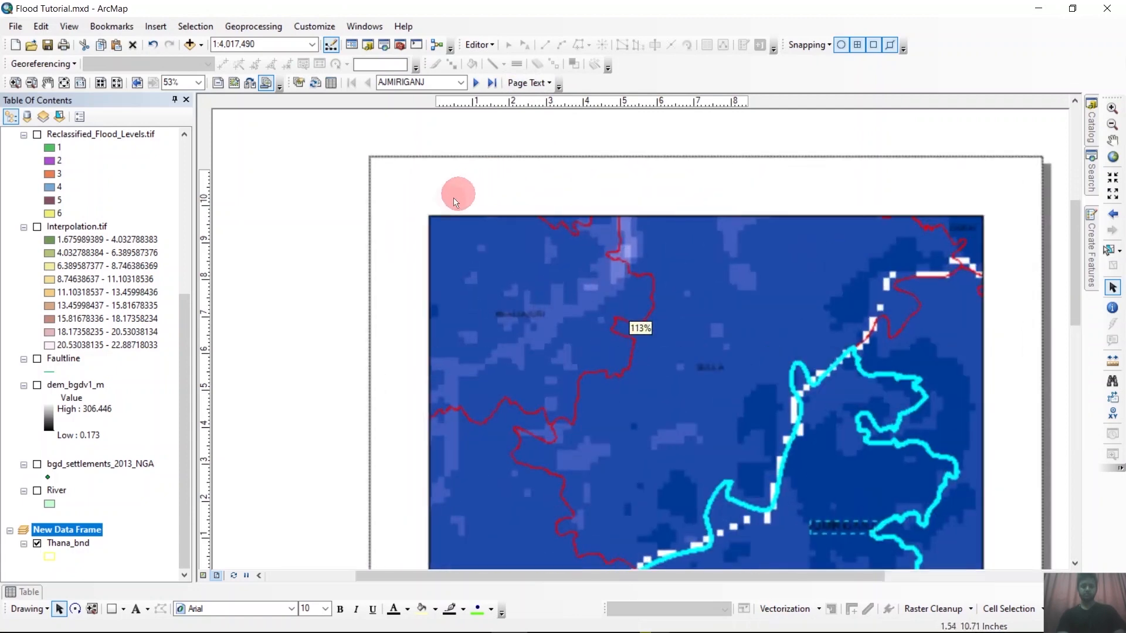
{"action": "scroll", "coordinate": [384, 211], "scroll_direction": "down", "scroll_amount": 1}
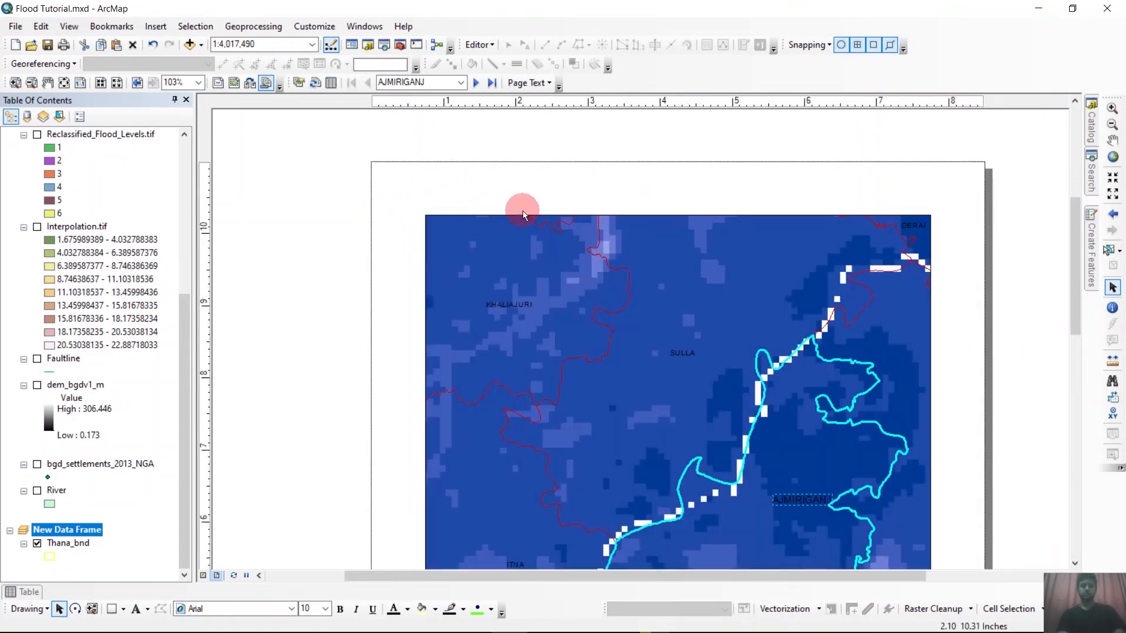
{"action": "scroll", "coordinate": [508, 206], "scroll_direction": "down", "scroll_amount": 1}
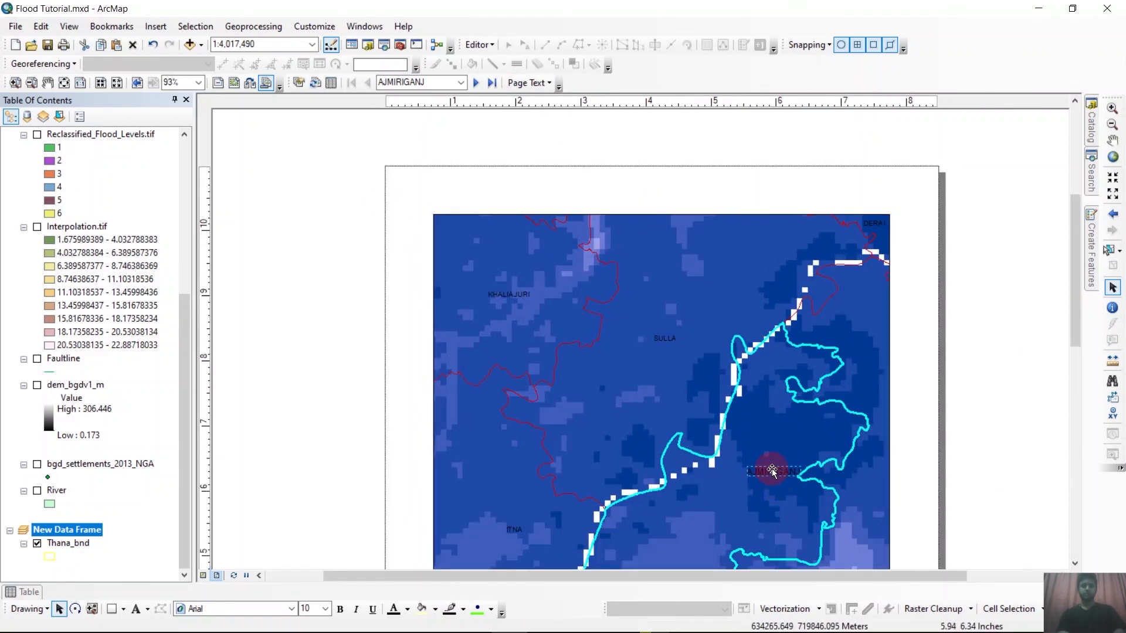
{"action": "left_click_drag", "start_coordinate": [689, 363], "coordinate": [485, 193]}
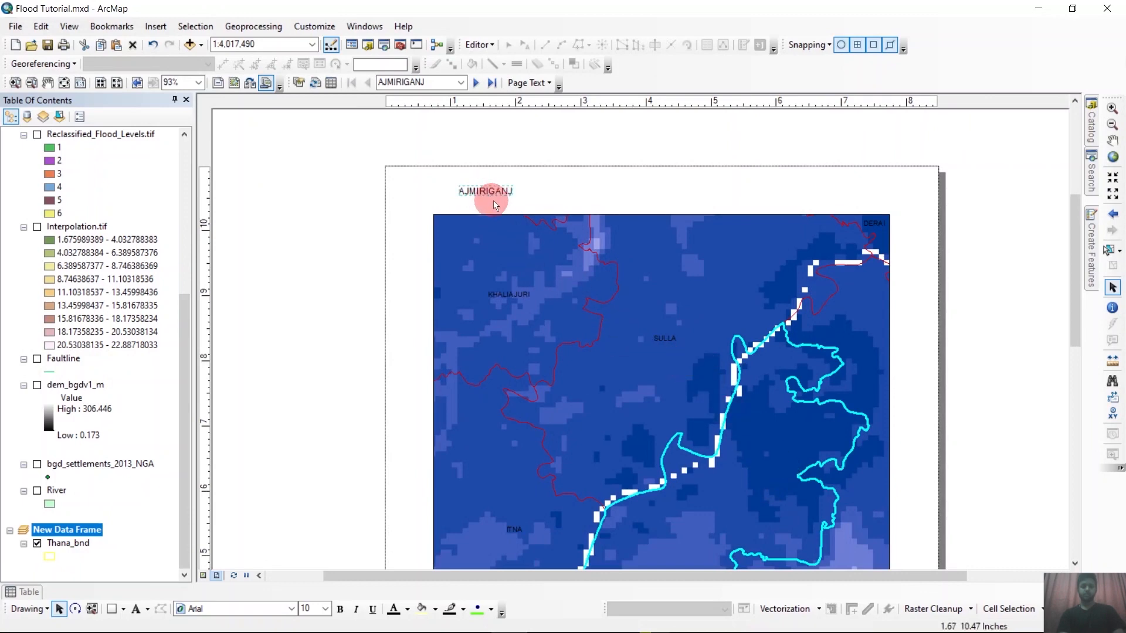
Step: Format the page name text as Arial Black, size 24, red, and move it into the page's upper-left corner
{"action": "right_click", "coordinate": [495, 196]}
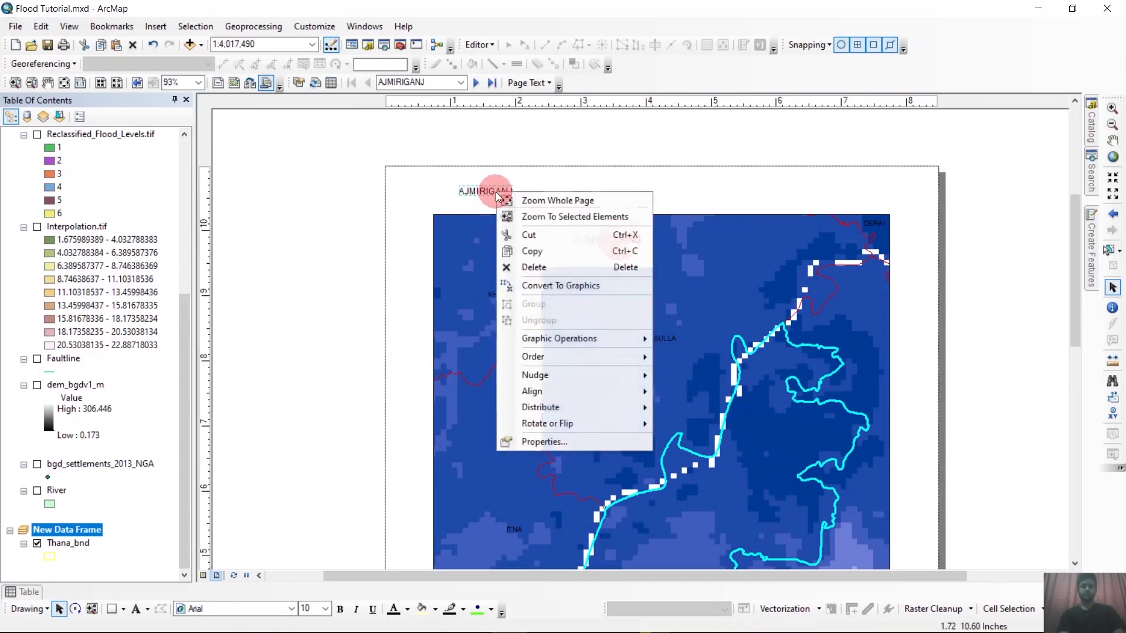
{"action": "left_click", "coordinate": [546, 441]}
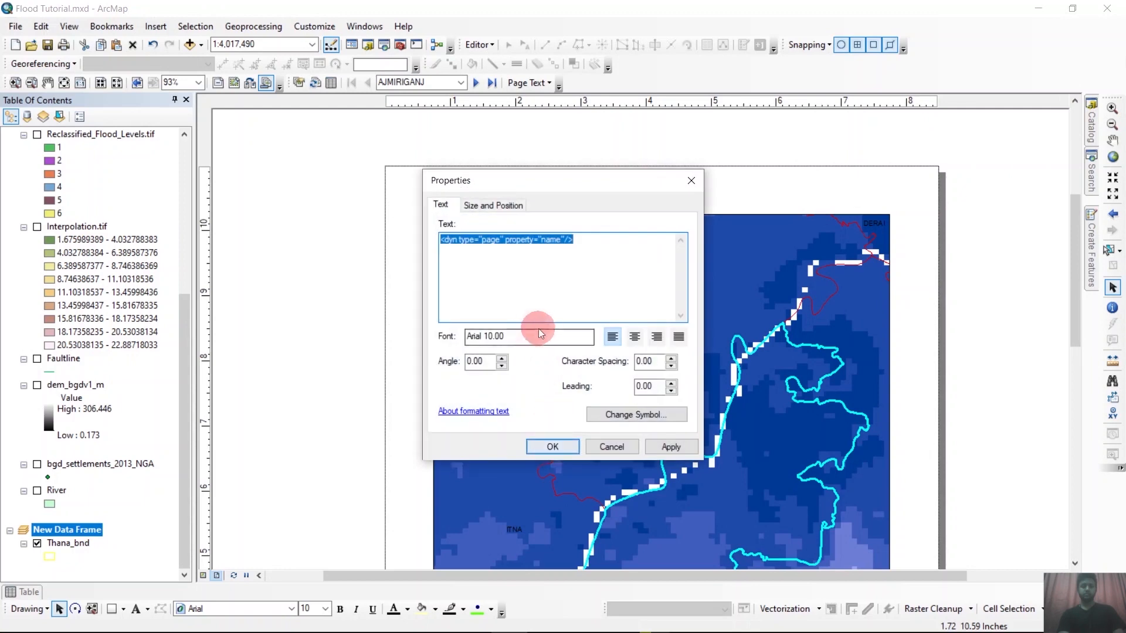
{"action": "left_click", "coordinate": [639, 410]}
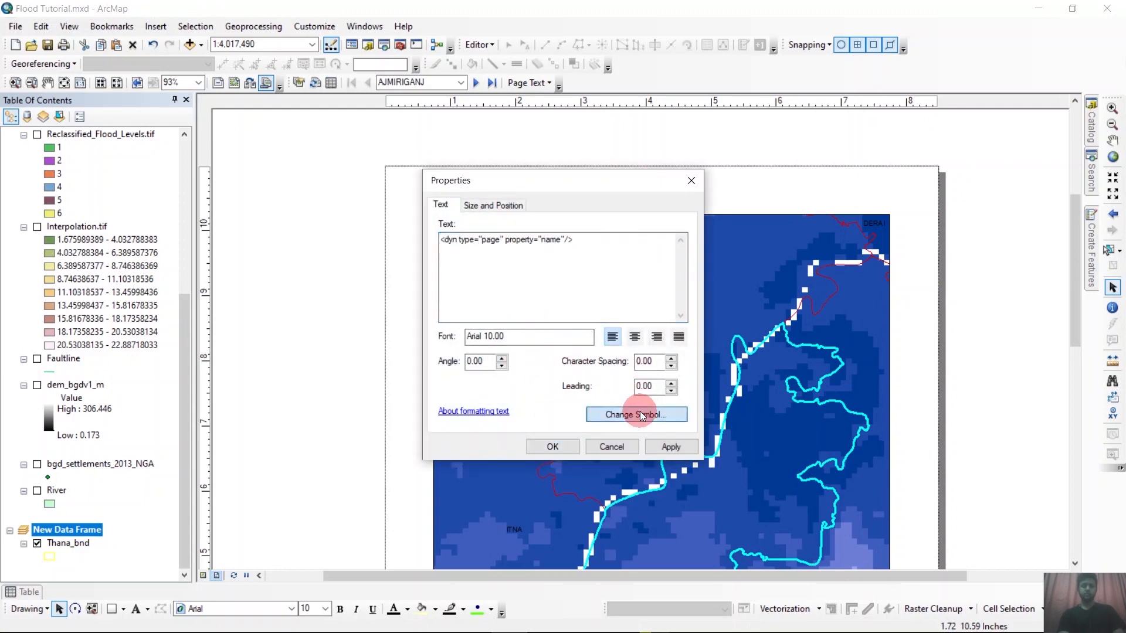
{"action": "left_click", "coordinate": [730, 276]}
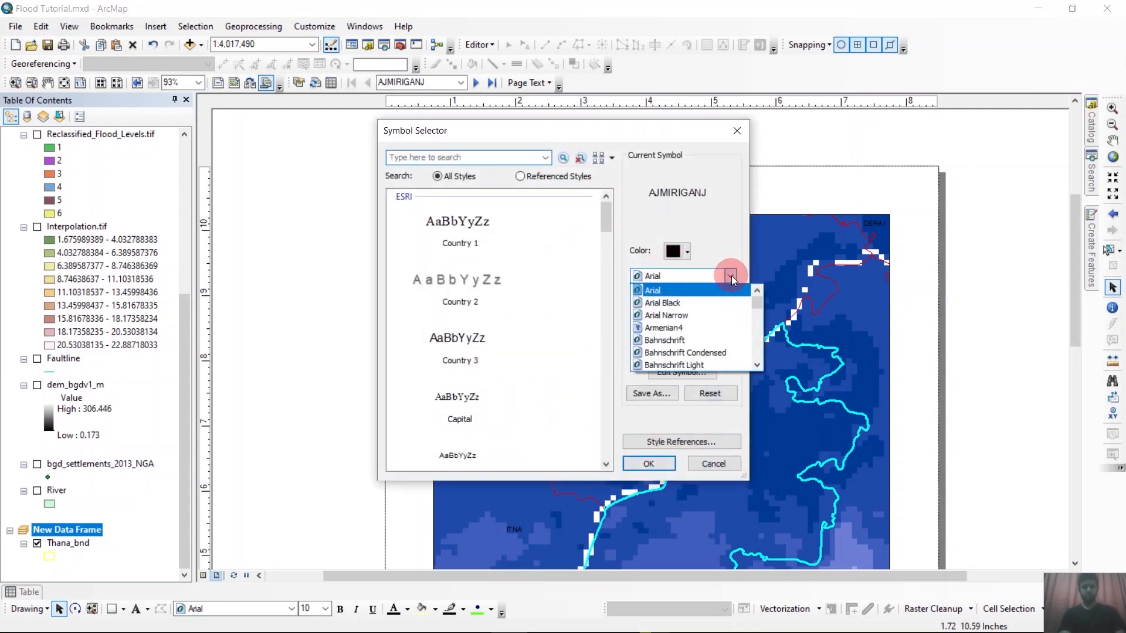
{"action": "left_click", "coordinate": [662, 303]}
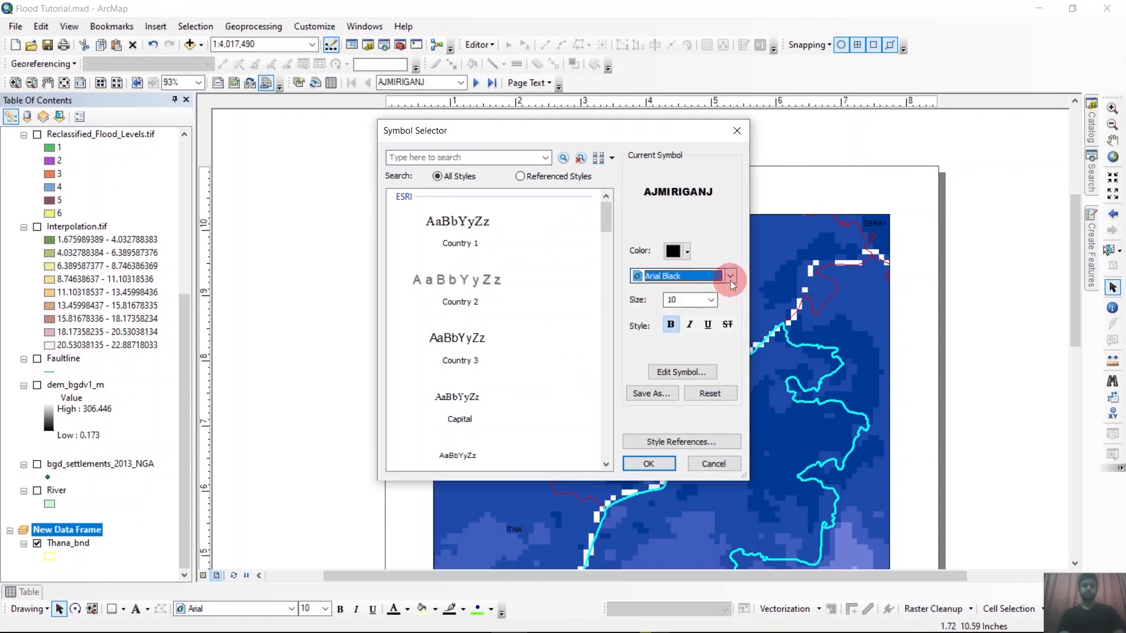
{"action": "left_click", "coordinate": [711, 299]}
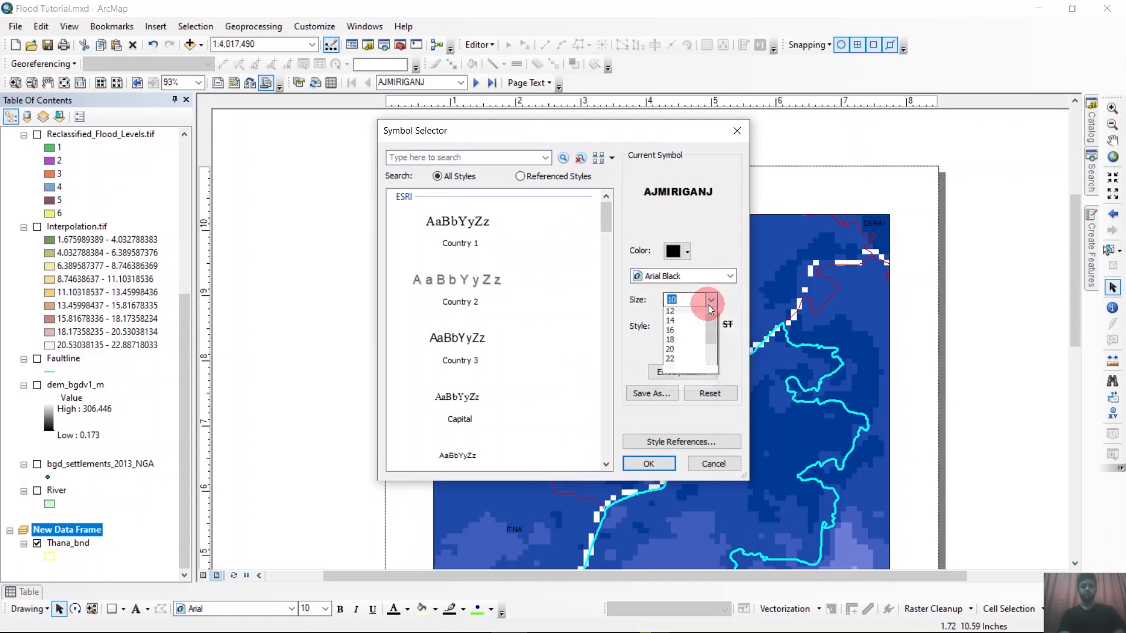
{"action": "left_click", "coordinate": [671, 383]}
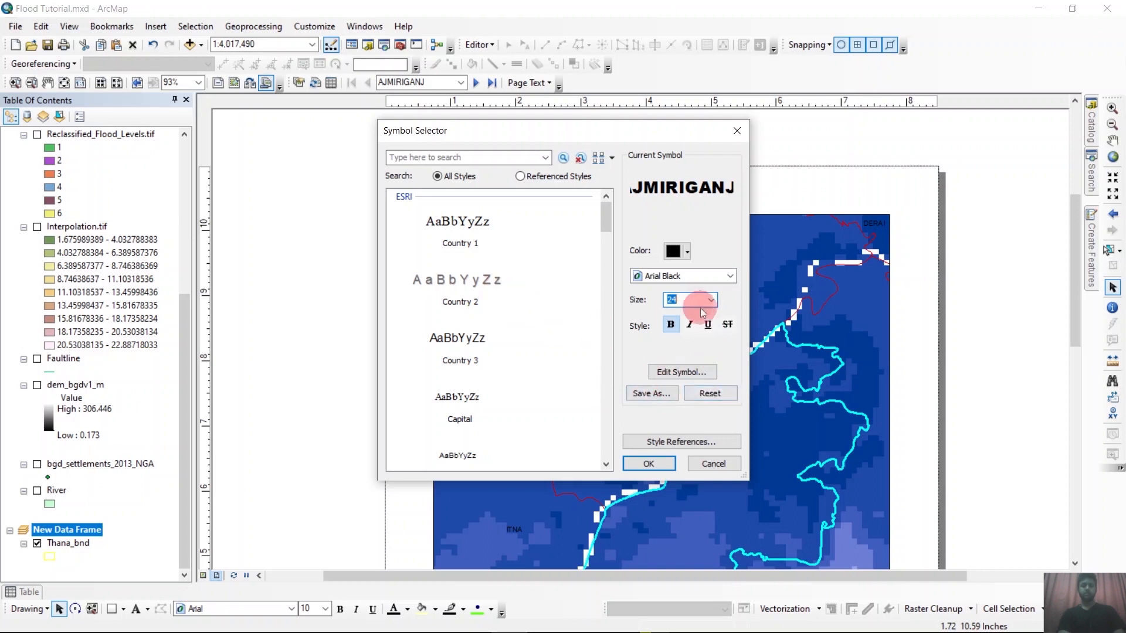
{"action": "left_click", "coordinate": [688, 253]}
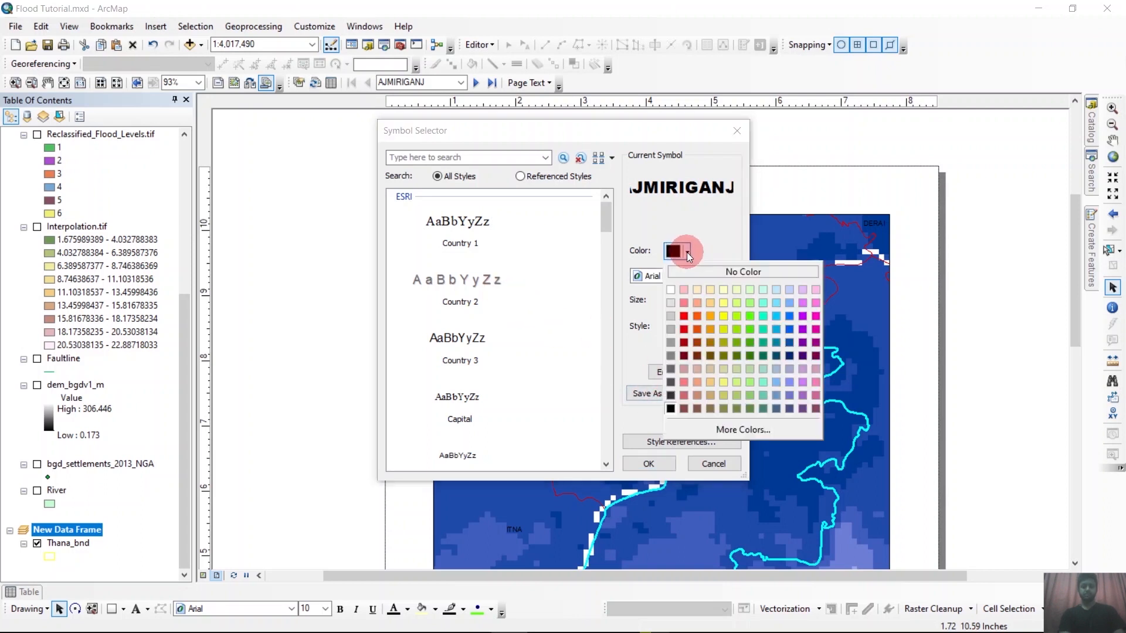
{"action": "left_click", "coordinate": [686, 313]}
{"action": "left_click", "coordinate": [655, 462]}
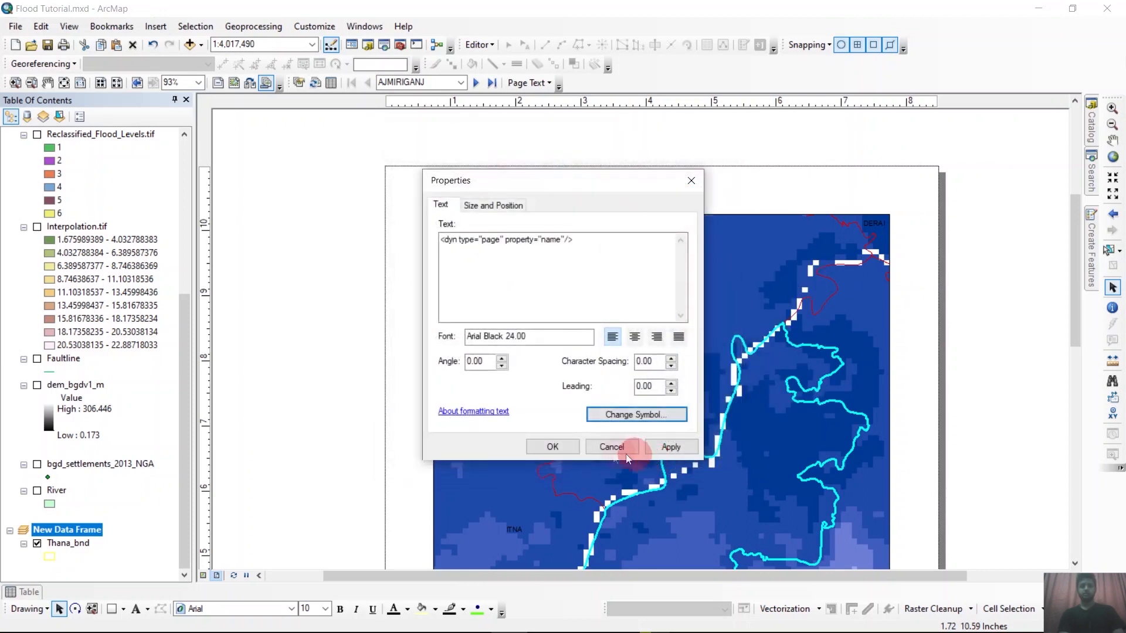
{"action": "left_click", "coordinate": [551, 449]}
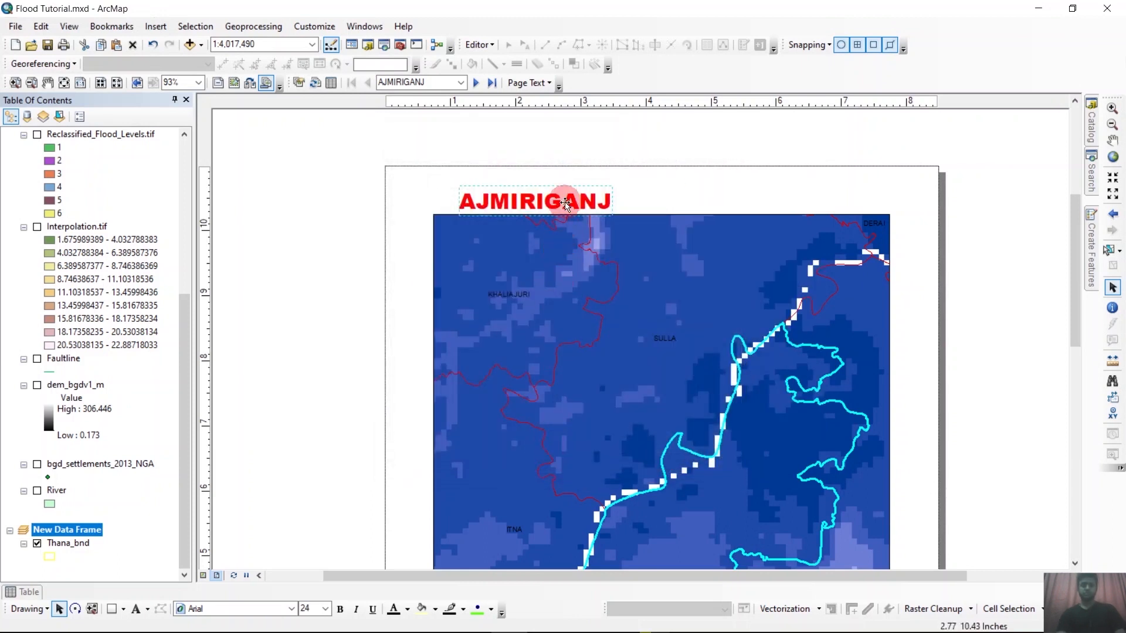
{"action": "left_click_drag", "start_coordinate": [566, 204], "coordinate": [480, 192]}
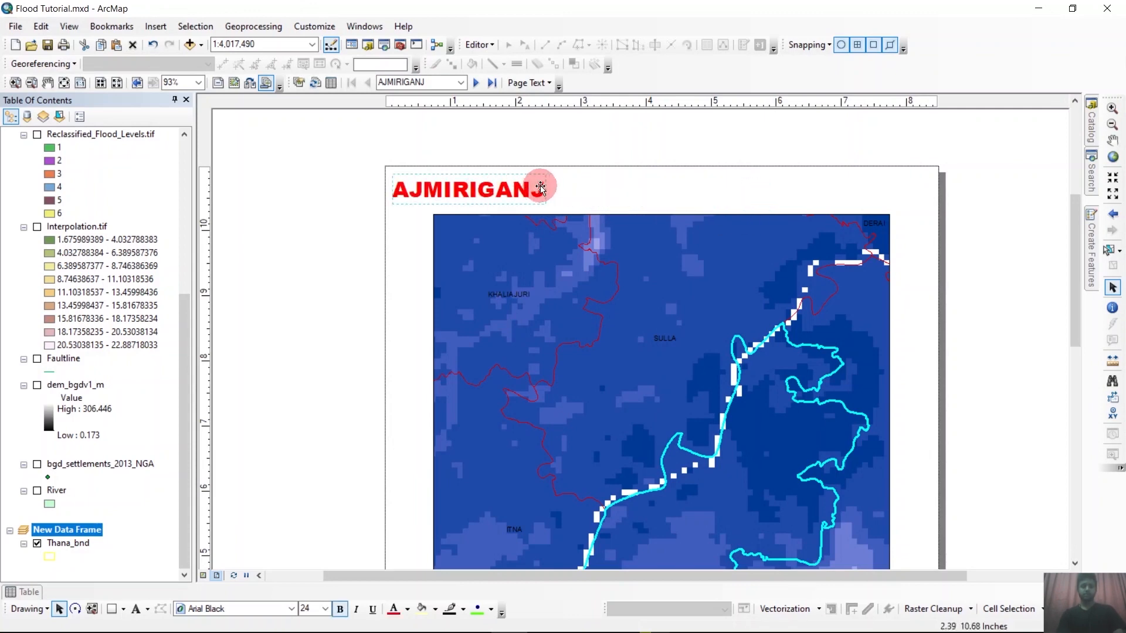
Step: Change the font of the page name text to Arial
{"action": "right_click", "coordinate": [516, 193]}
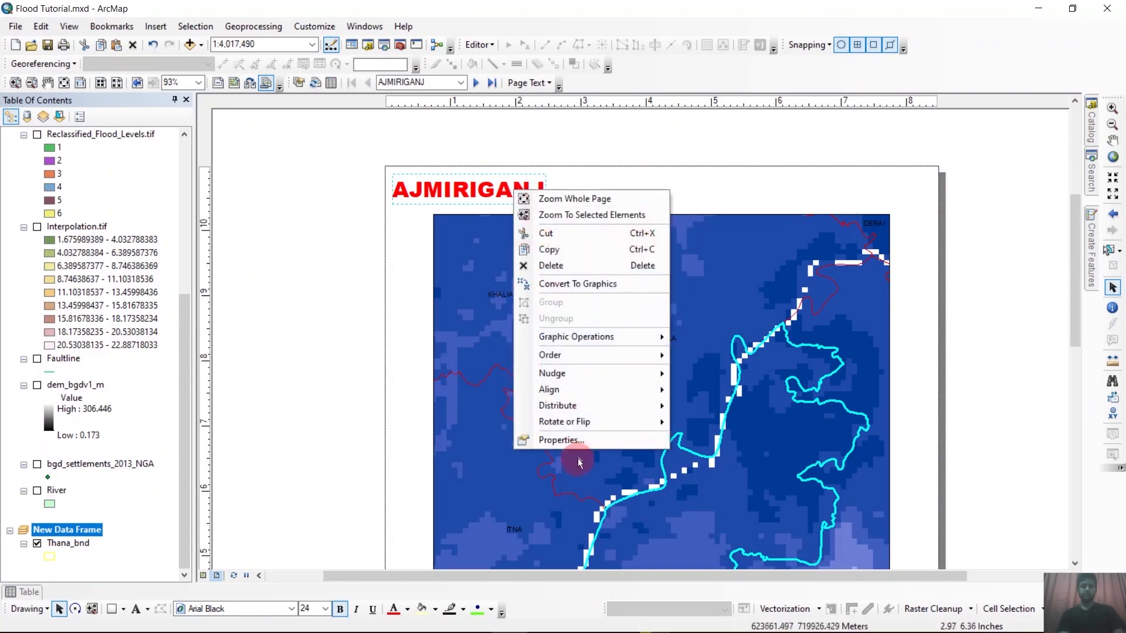
{"action": "left_click", "coordinate": [573, 441]}
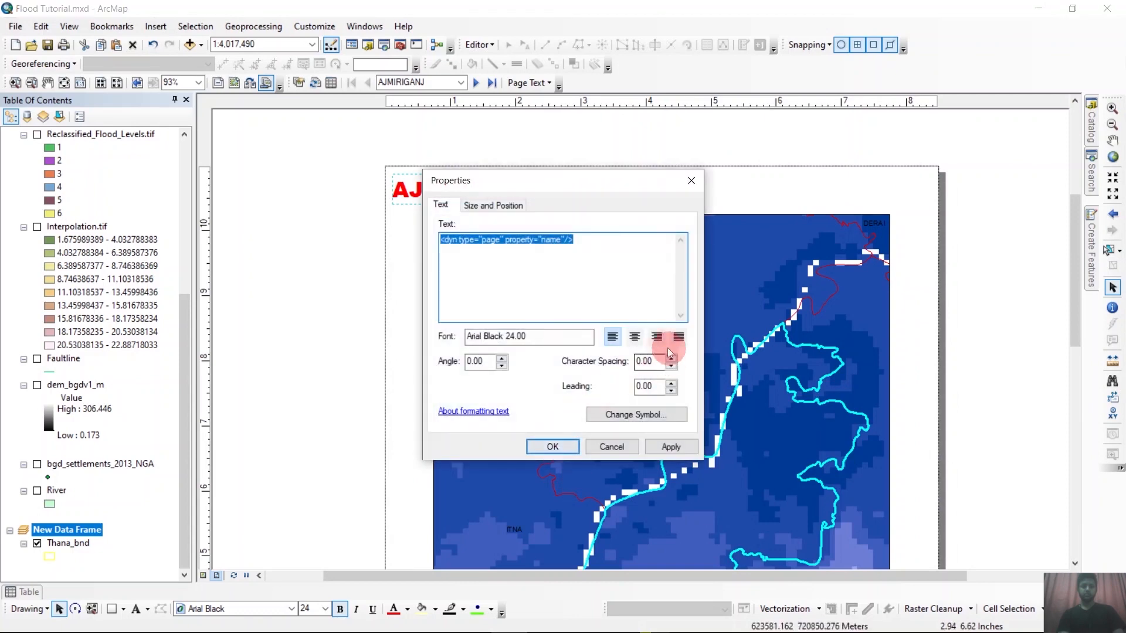
{"action": "left_click", "coordinate": [615, 415]}
{"action": "left_click", "coordinate": [727, 277]}
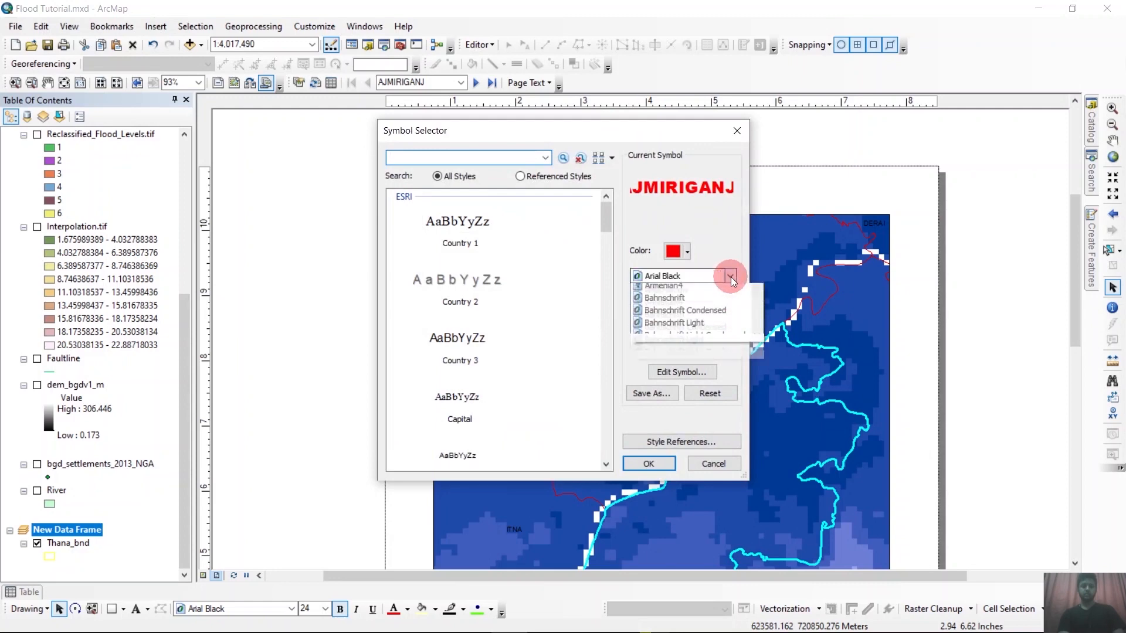
{"action": "left_click", "coordinate": [651, 303]}
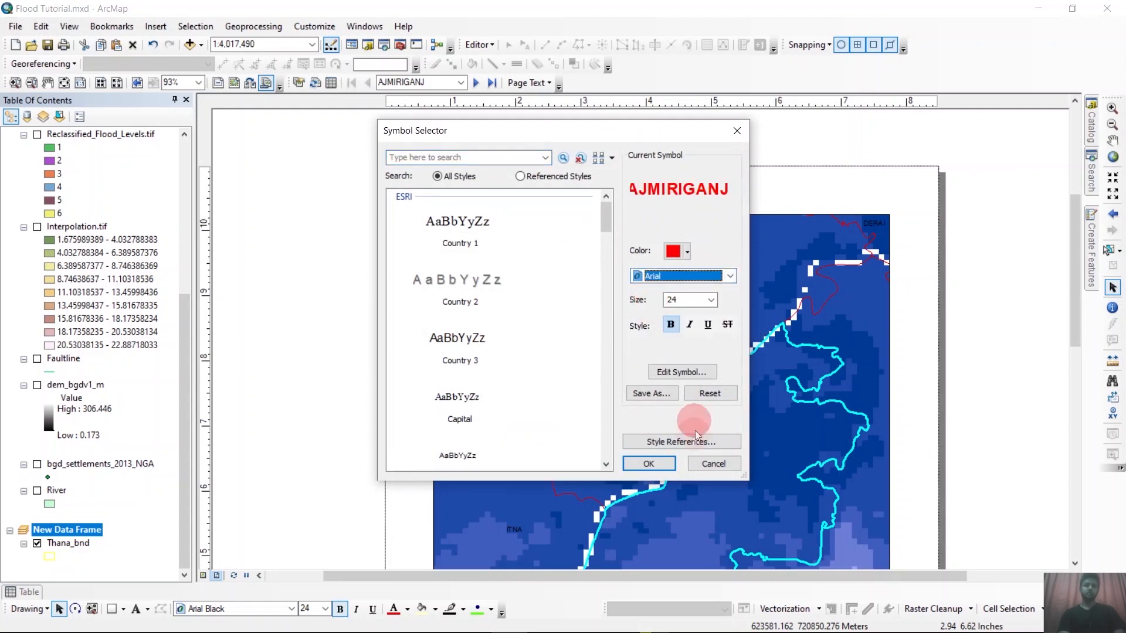
{"action": "left_click", "coordinate": [648, 464]}
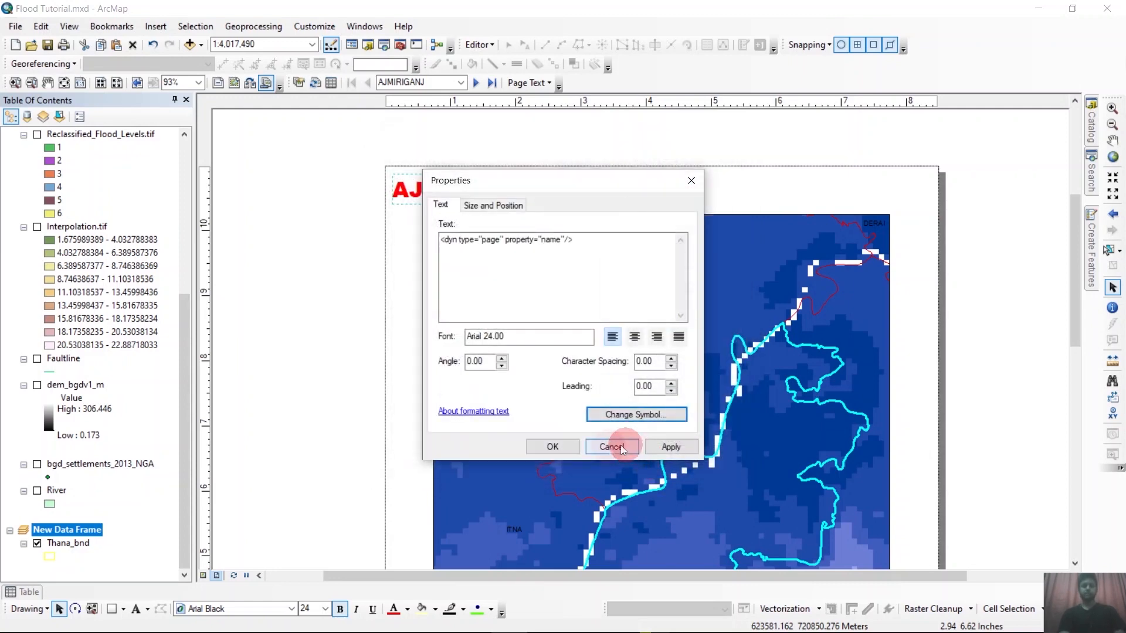
{"action": "left_click", "coordinate": [551, 445]}
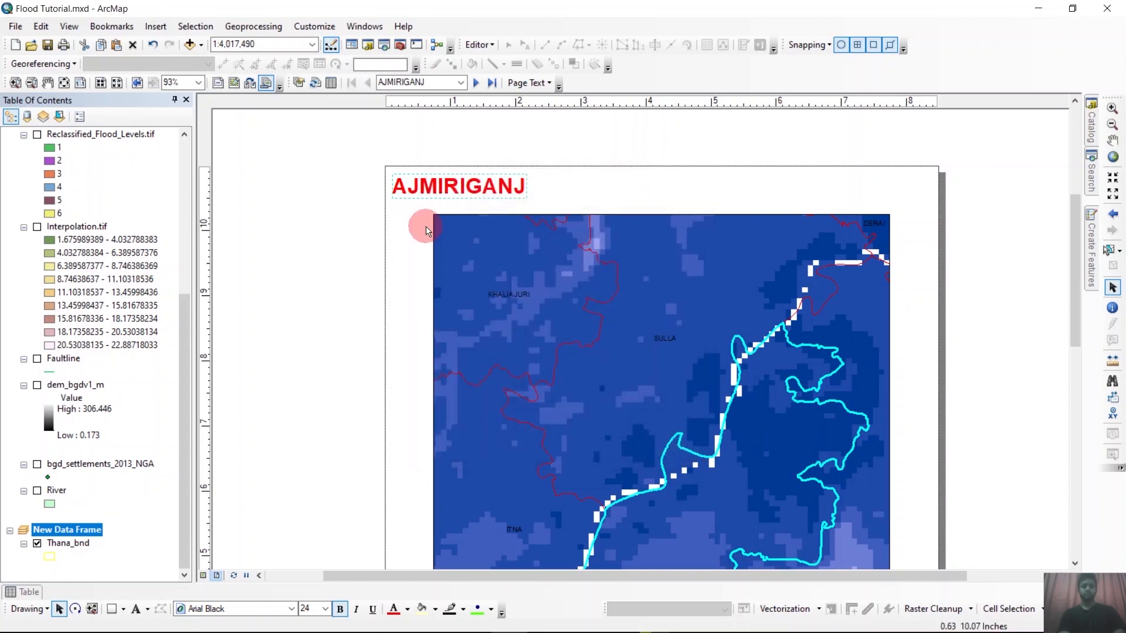
Step: Add a Data Driven Page Number text to the layout and place it in the page's upper-right corner
{"action": "left_click", "coordinate": [528, 176]}
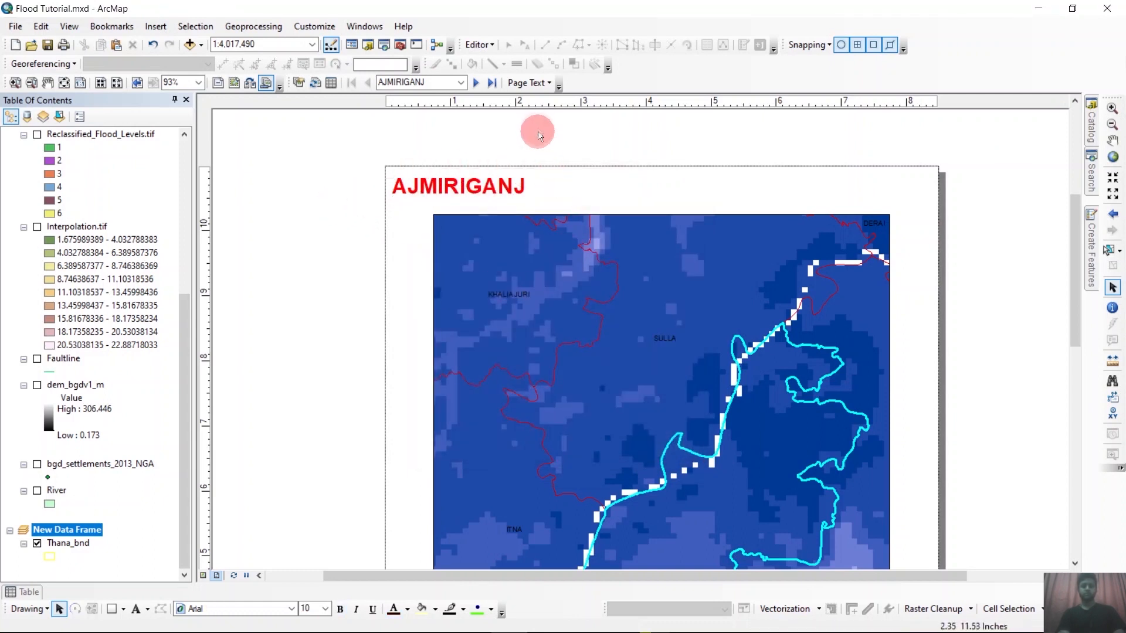
{"action": "left_click", "coordinate": [530, 82]}
{"action": "left_click", "coordinate": [571, 116]}
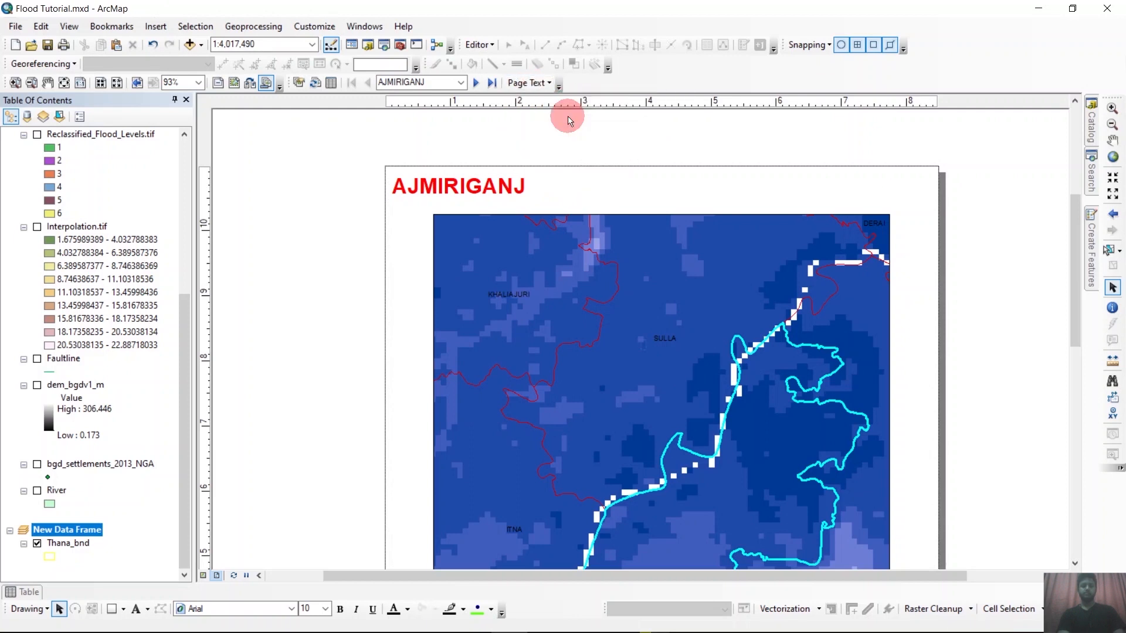
{"action": "left_click_drag", "start_coordinate": [642, 344], "coordinate": [920, 186]}
Step: Format the page number text as bold Arial, size 24, in light blue
{"action": "right_click", "coordinate": [919, 183]}
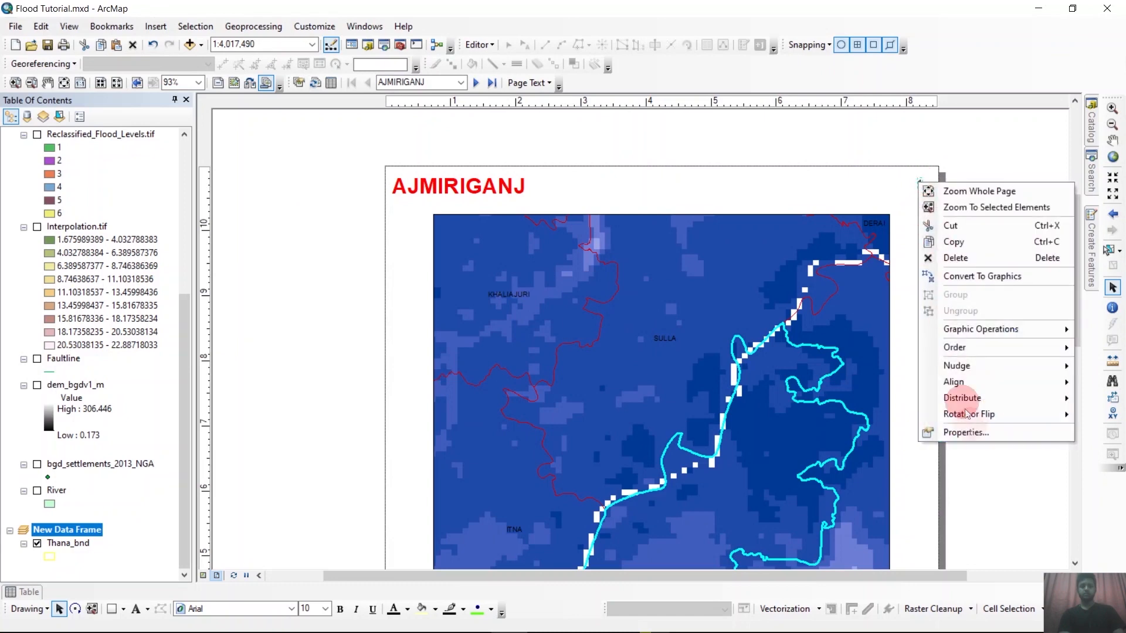
{"action": "left_click", "coordinate": [964, 432]}
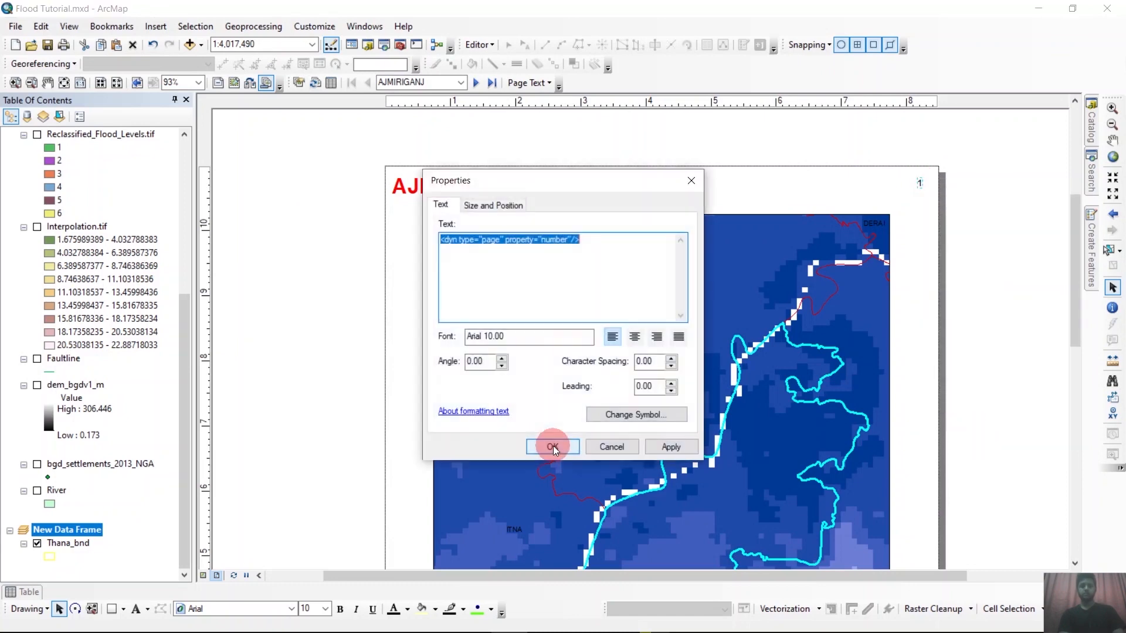
{"action": "left_click", "coordinate": [649, 413]}
{"action": "left_click", "coordinate": [711, 300]}
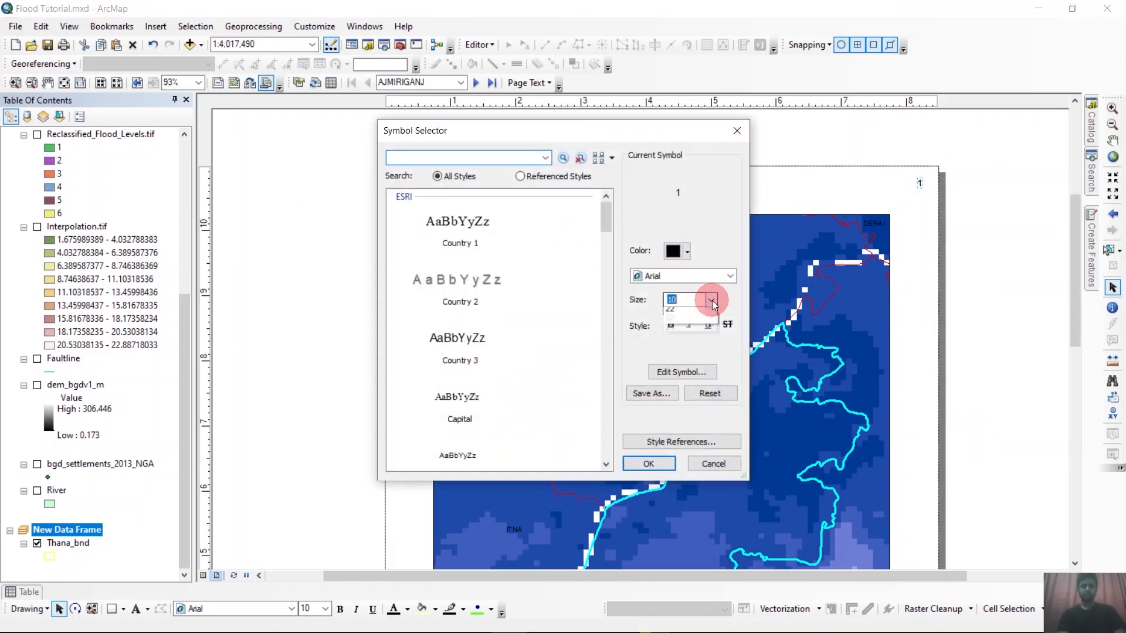
{"action": "left_click", "coordinate": [681, 378]}
{"action": "left_click", "coordinate": [691, 253]}
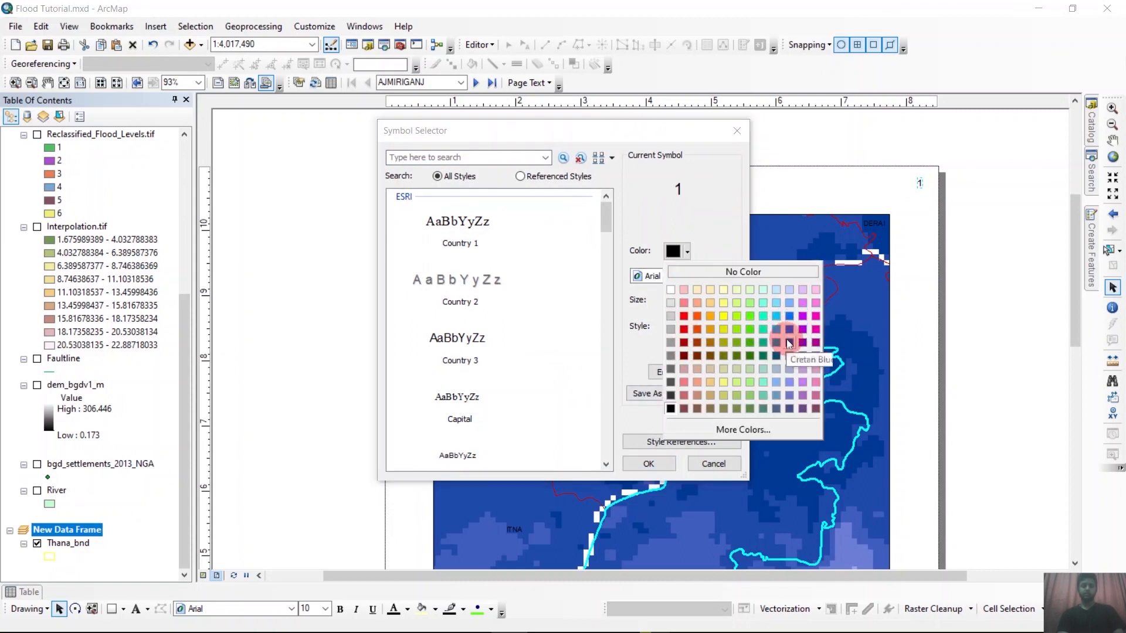
{"action": "left_click", "coordinate": [791, 354]}
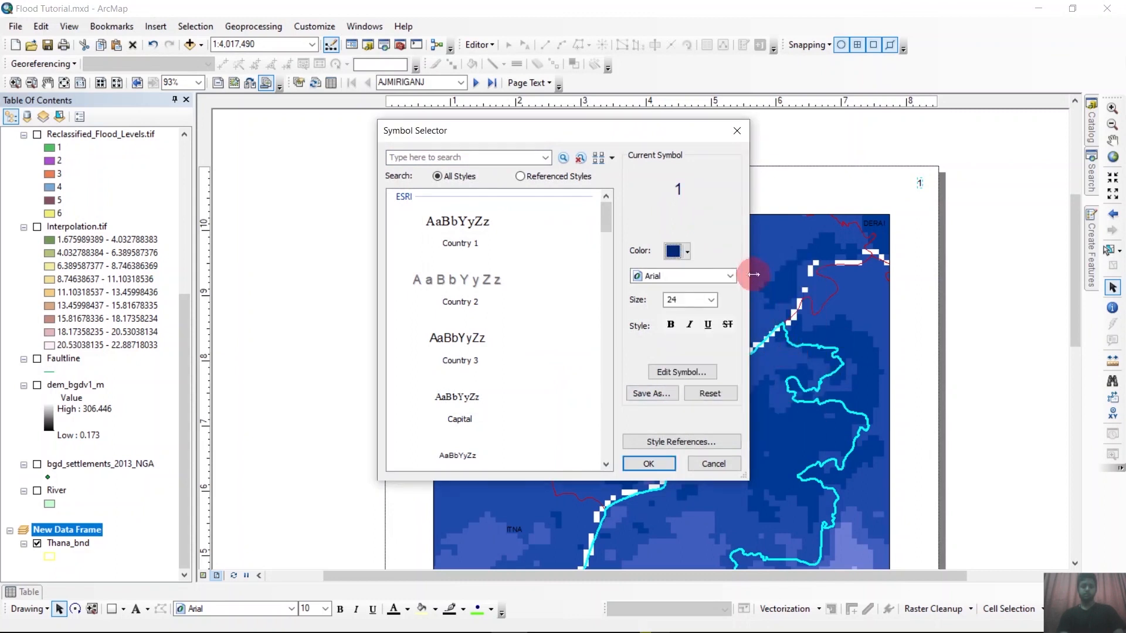
{"action": "left_click", "coordinate": [685, 259]}
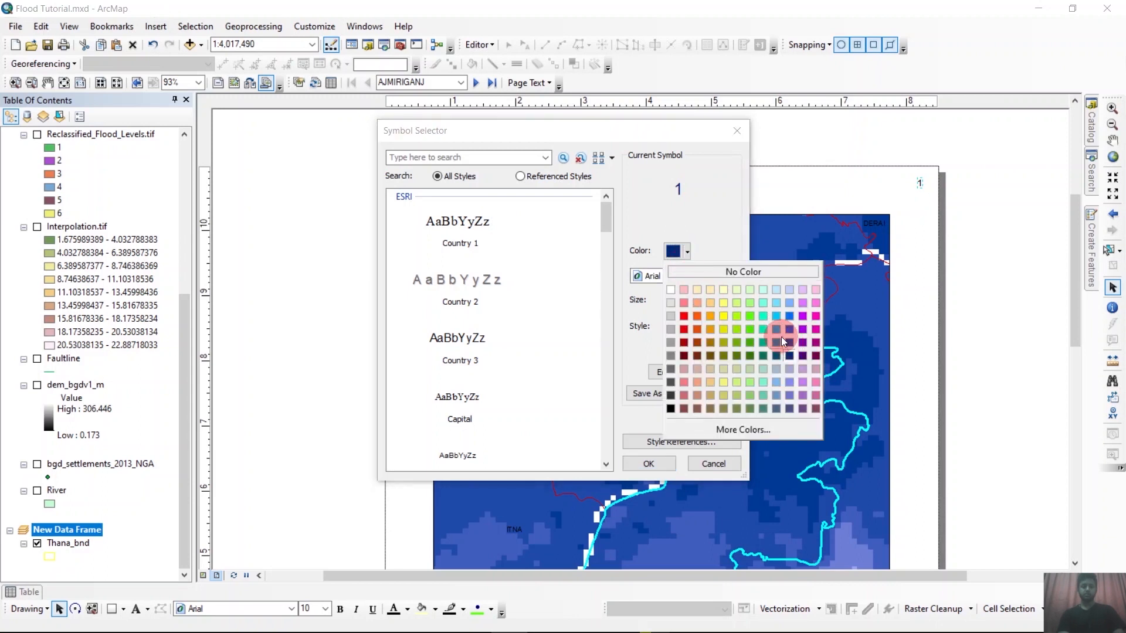
{"action": "left_click", "coordinate": [777, 332]}
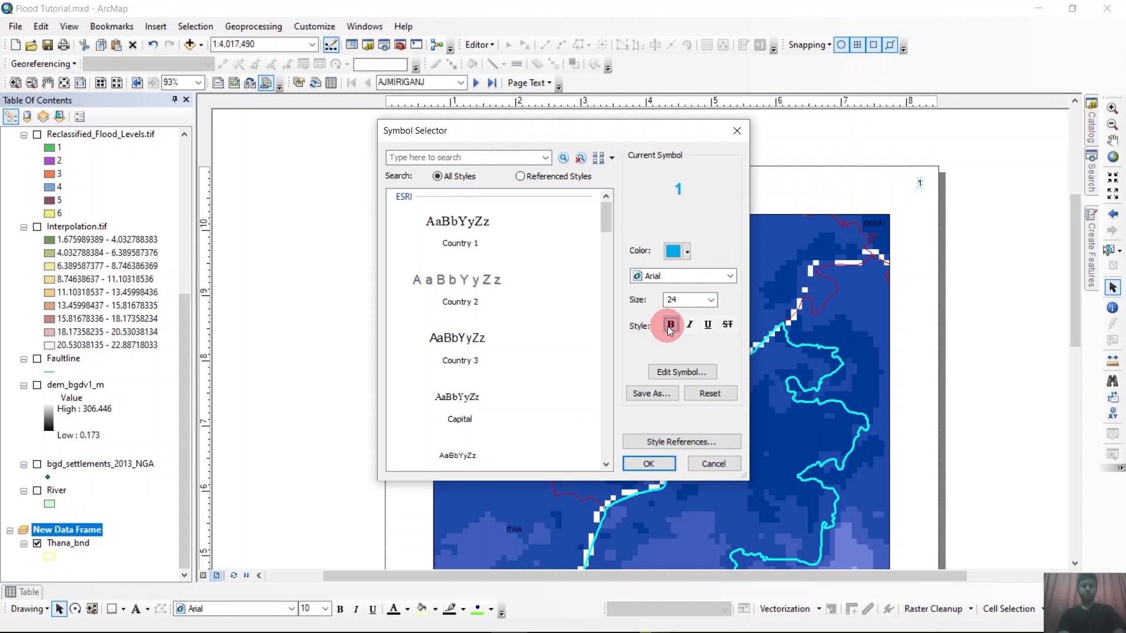
{"action": "left_click", "coordinate": [651, 465]}
{"action": "left_click", "coordinate": [557, 447]}
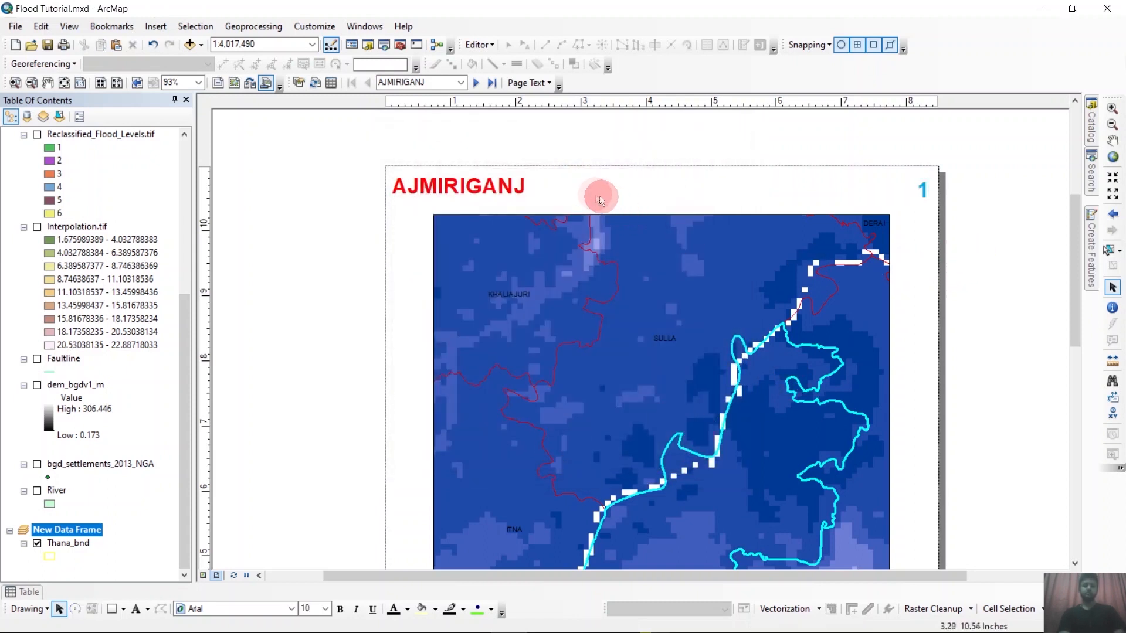
Step: Nudge the page name text slightly down to line up with the page number text
{"action": "left_click", "coordinate": [491, 184]}
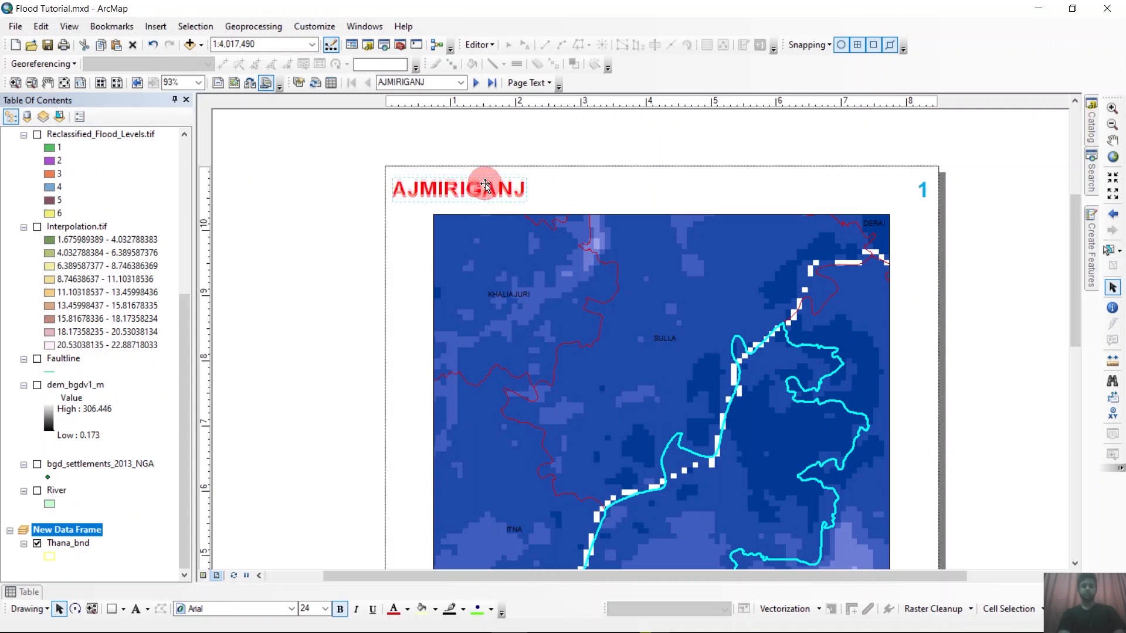
{"action": "left_click", "coordinate": [922, 188]}
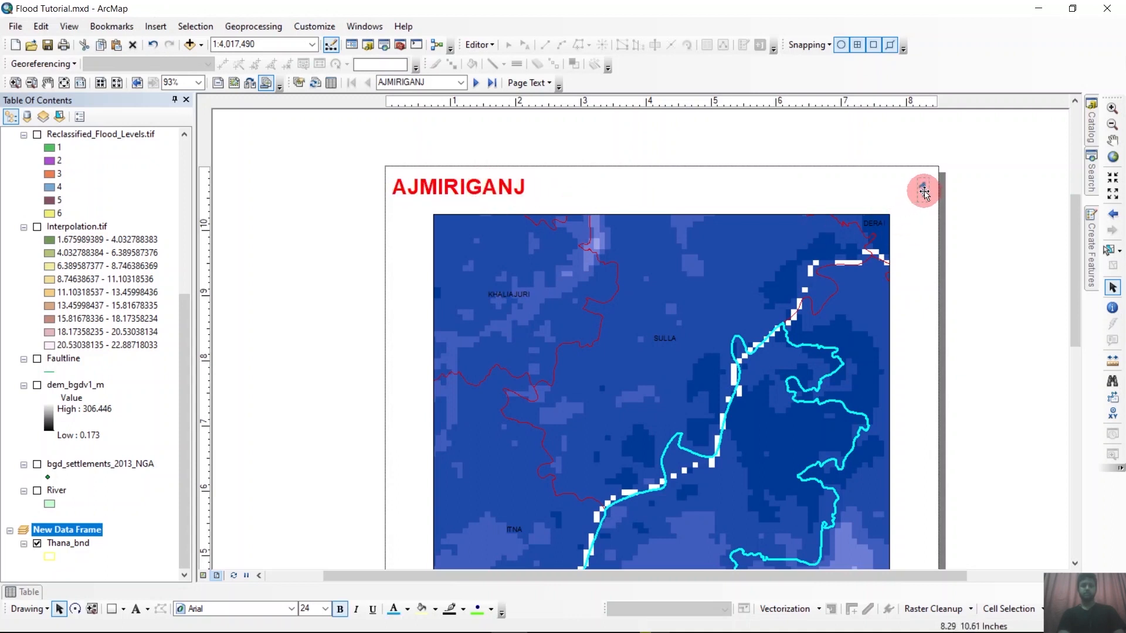
{"action": "left_click", "coordinate": [980, 233]}
{"action": "scroll", "coordinate": [661, 198], "scroll_direction": "up", "scroll_amount": 4}
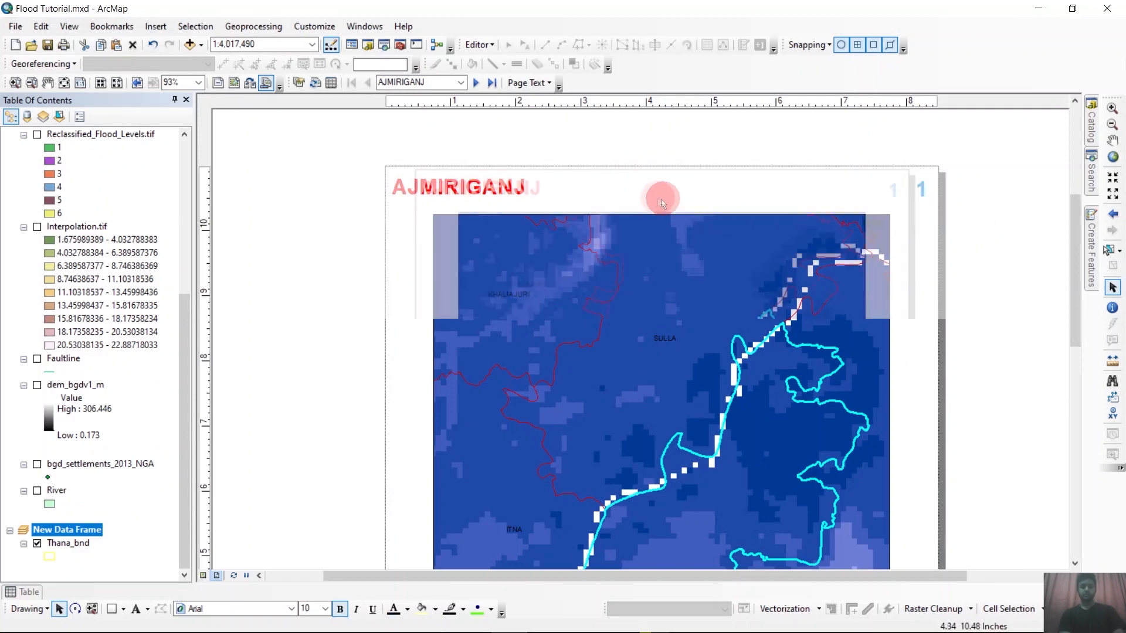
{"action": "scroll", "coordinate": [349, 237], "scroll_direction": "up", "scroll_amount": 2}
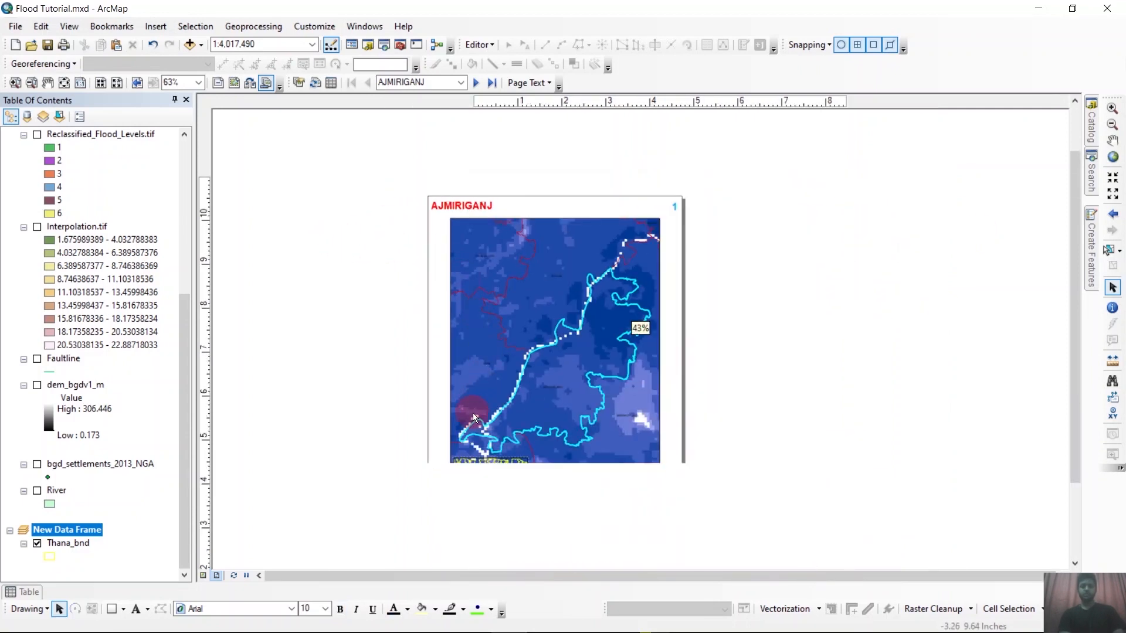
{"action": "scroll", "coordinate": [478, 419], "scroll_direction": "down", "scroll_amount": 1}
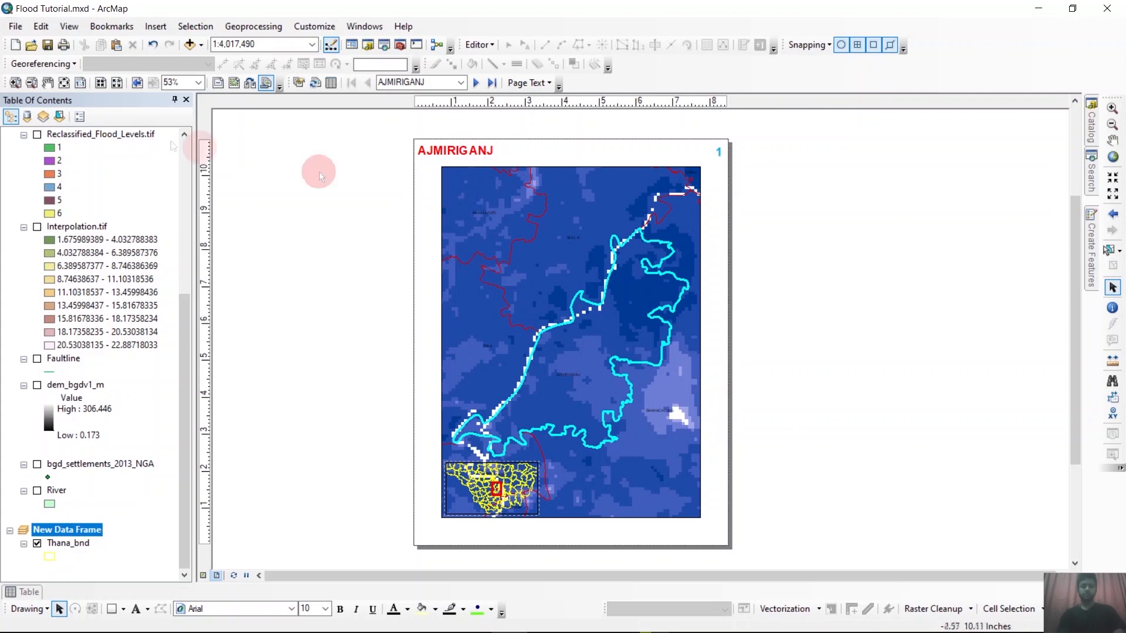
Step: Set the layout's paper size to A4
{"action": "left_click", "coordinate": [16, 26]}
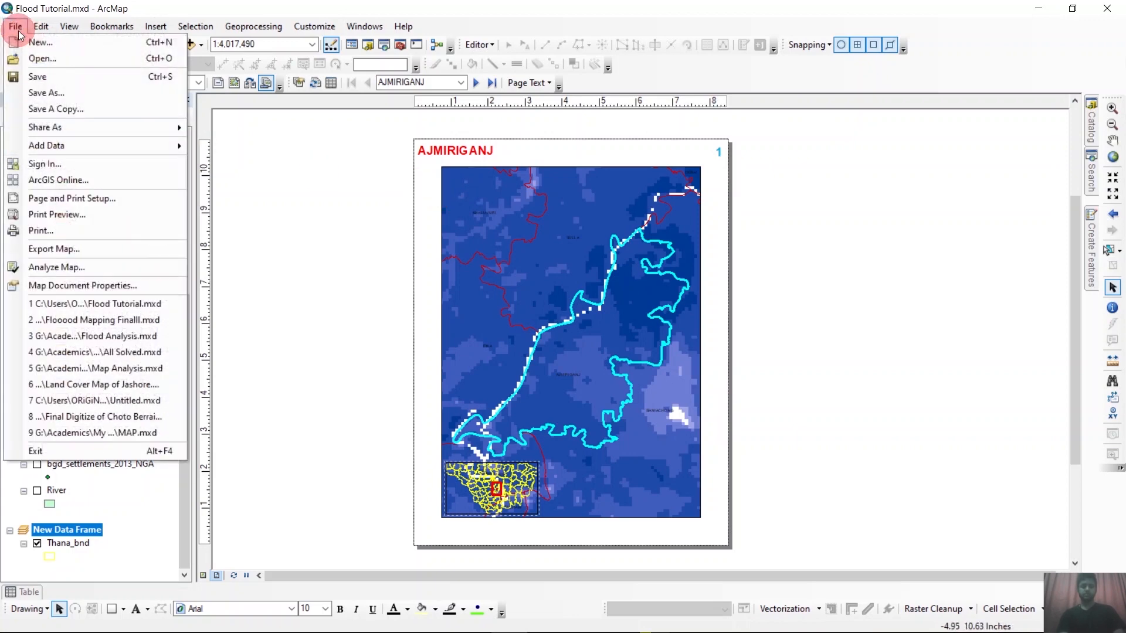
{"action": "left_click", "coordinate": [79, 199]}
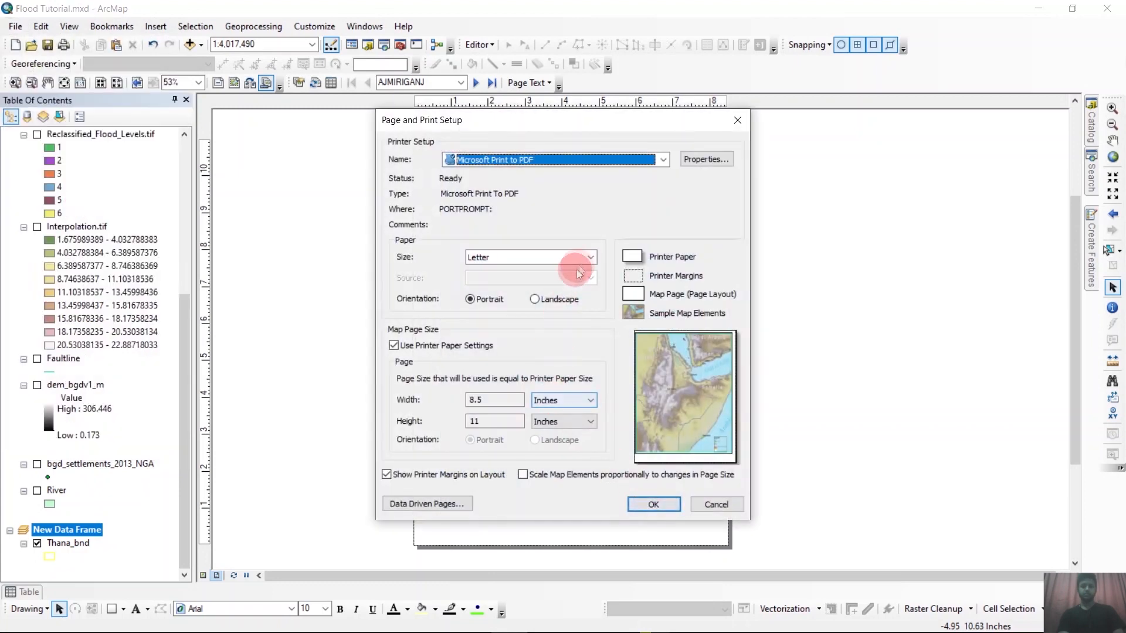
{"action": "left_click", "coordinate": [591, 257]}
{"action": "scroll", "coordinate": [487, 278], "scroll_direction": "up", "scroll_amount": 1}
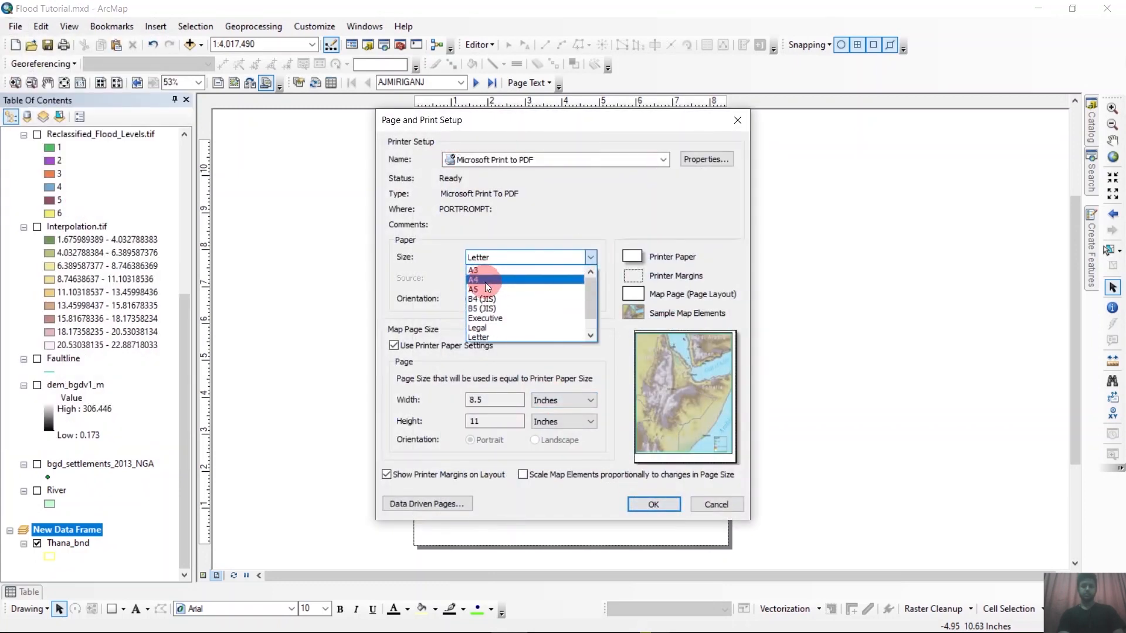
{"action": "left_click", "coordinate": [480, 280]}
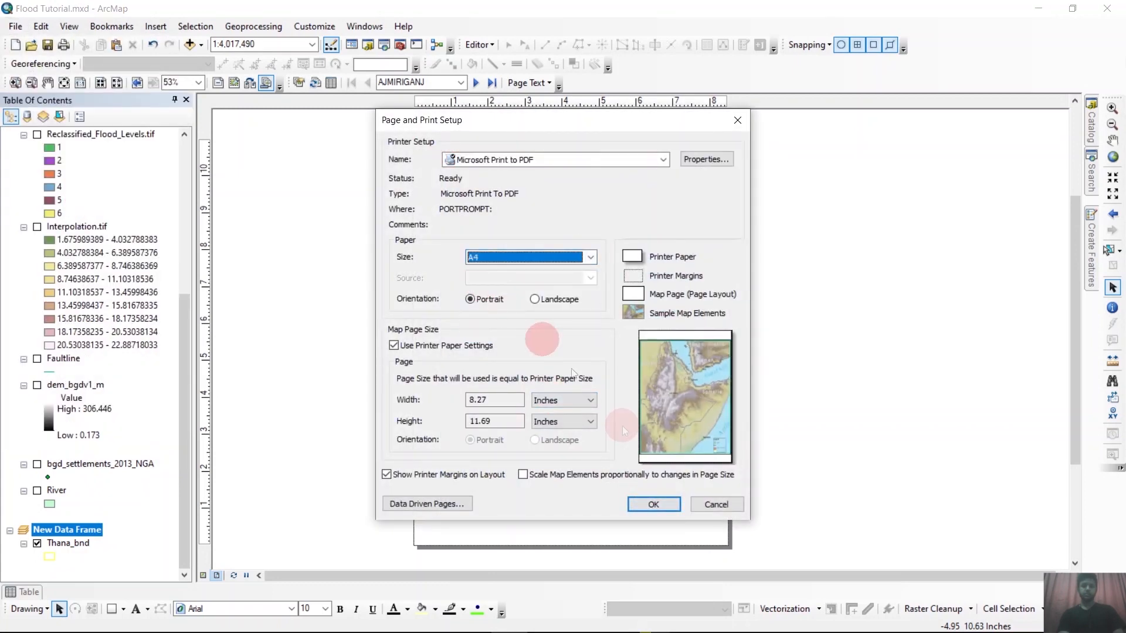
{"action": "left_click", "coordinate": [651, 505]}
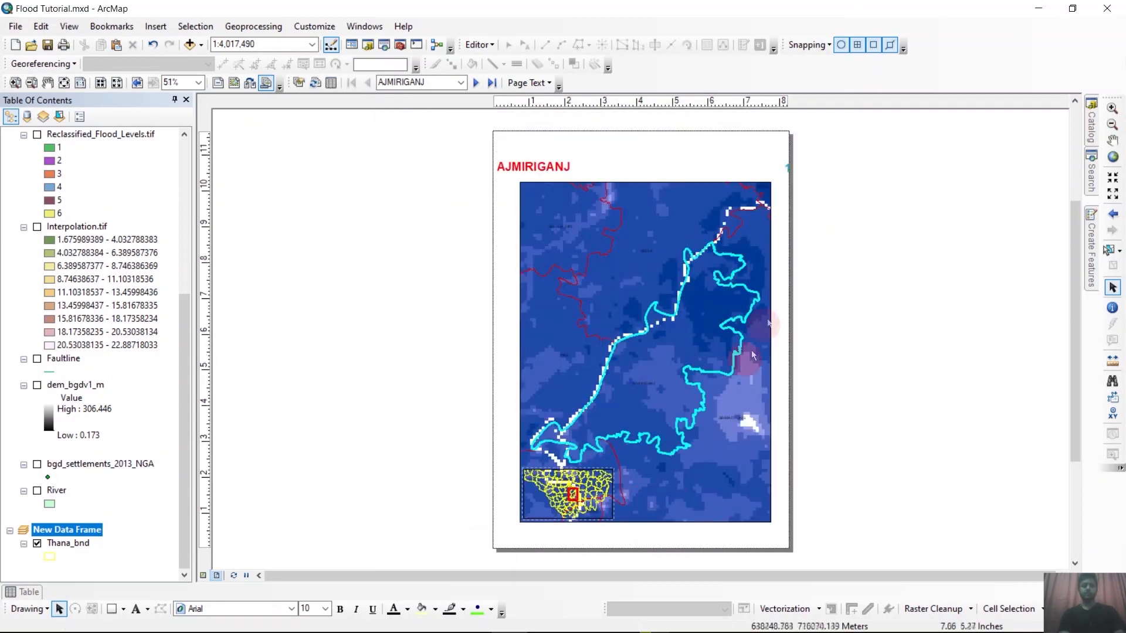
Step: Move the page number and page name texts up into the upper corners of the A4 page, level with each other
{"action": "left_click", "coordinate": [786, 166]}
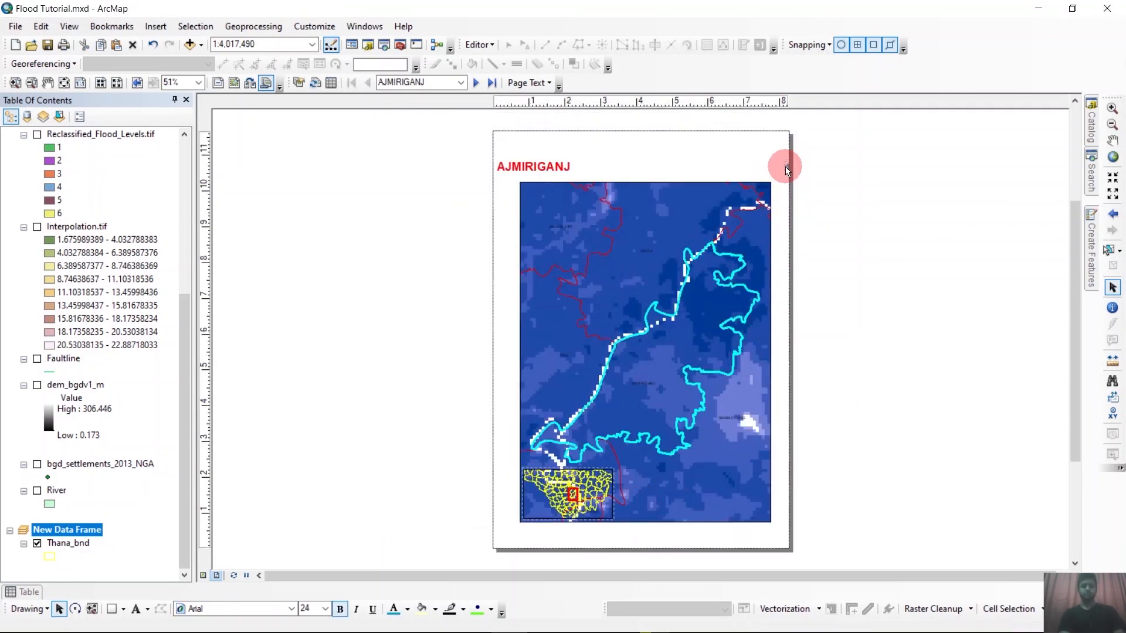
{"action": "left_click_drag", "start_coordinate": [786, 167], "coordinate": [775, 154]}
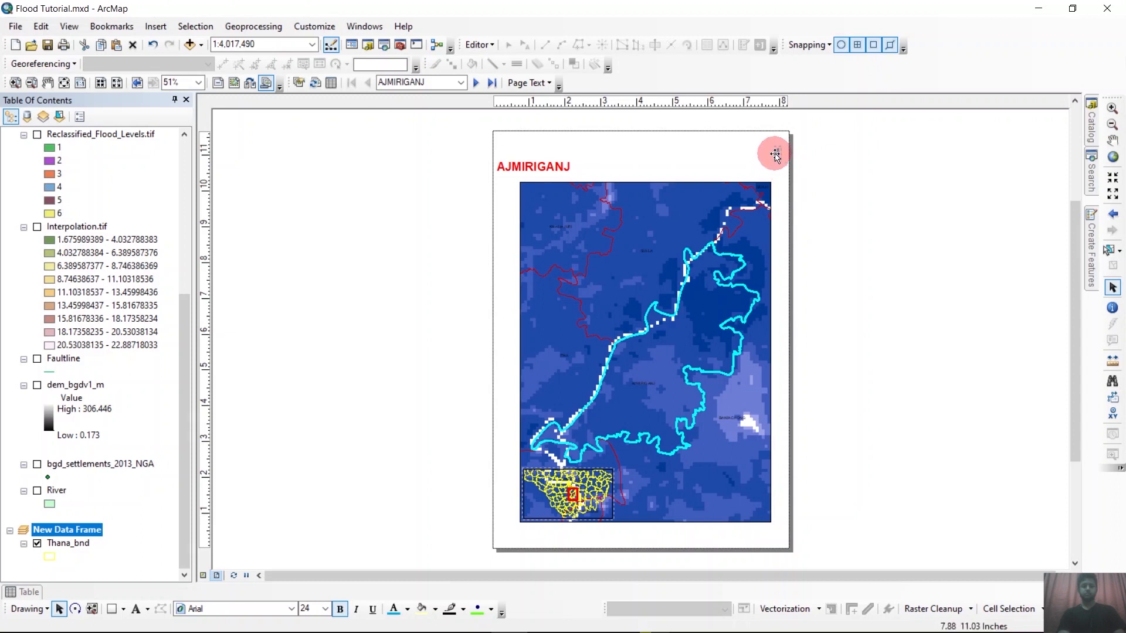
{"action": "left_click_drag", "start_coordinate": [543, 167], "coordinate": [541, 150]}
{"action": "left_click", "coordinate": [850, 209]}
{"action": "left_click", "coordinate": [776, 159]}
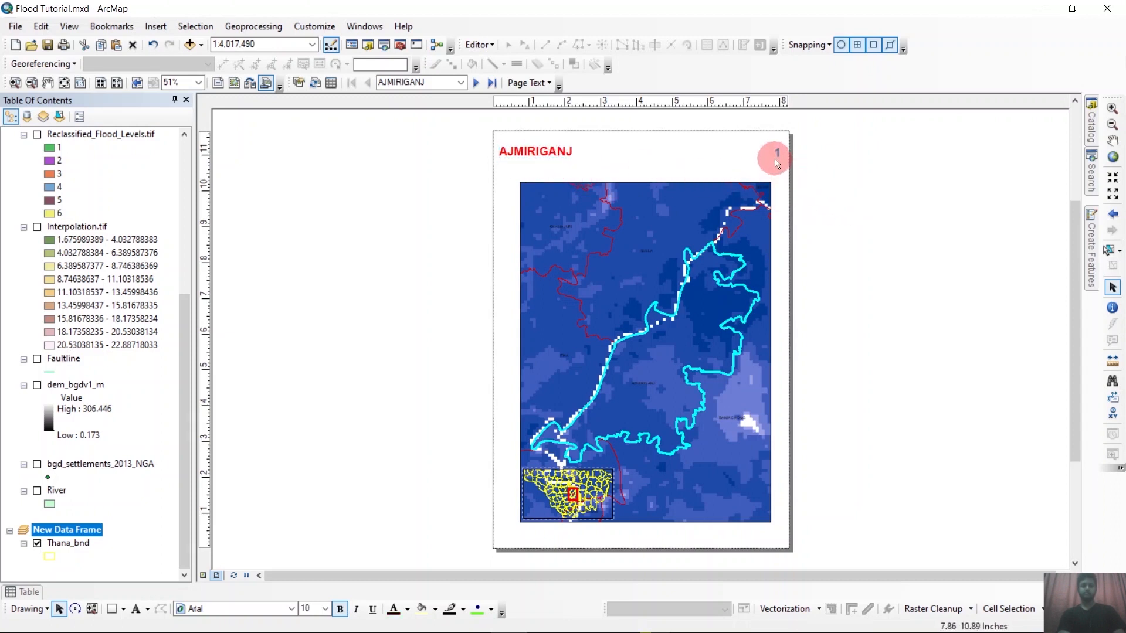
{"action": "left_click", "coordinate": [777, 154]}
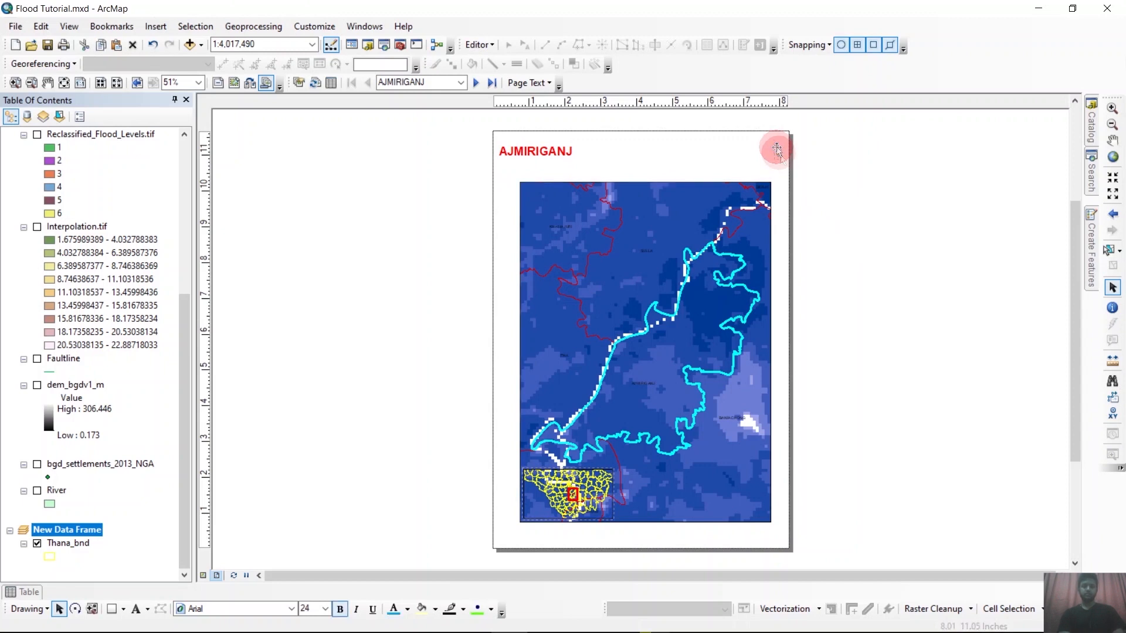
{"action": "left_click", "coordinate": [848, 182]}
{"action": "left_click", "coordinate": [674, 265]}
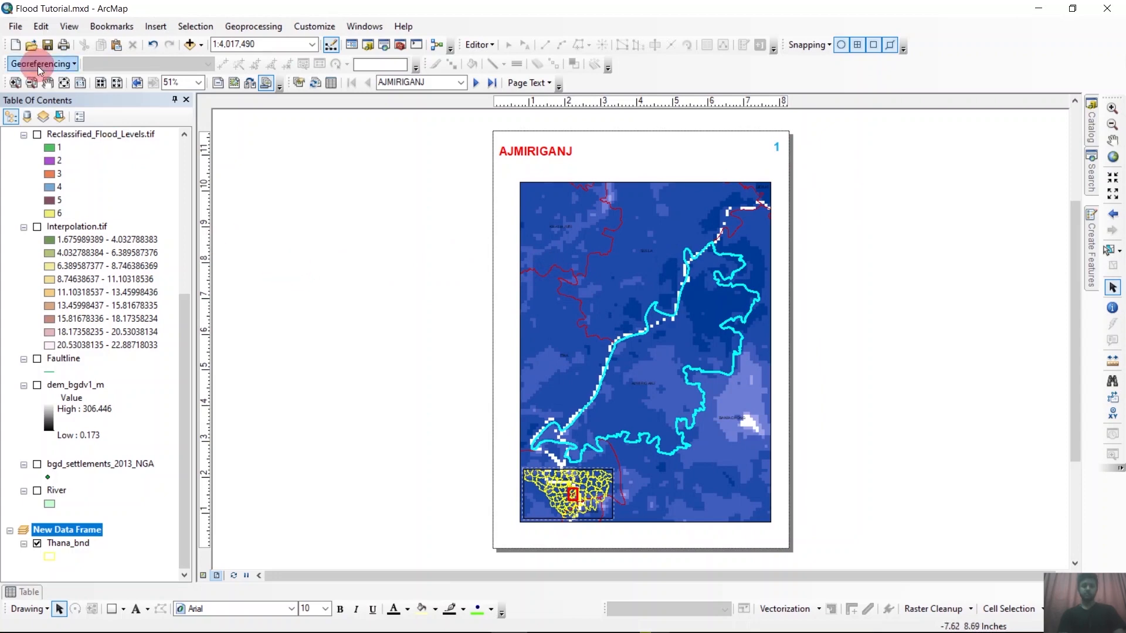
Step: Set up a PDF export of the map that includes all data driven pages, and review the security and resolution options
{"action": "left_click", "coordinate": [22, 27]}
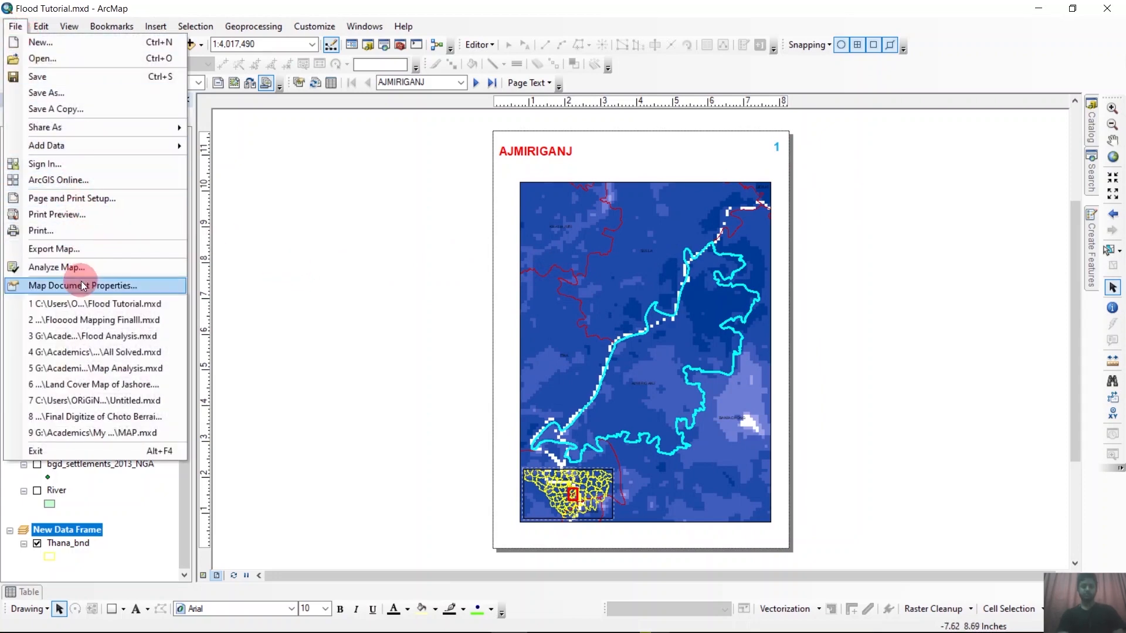
{"action": "left_click", "coordinate": [73, 251]}
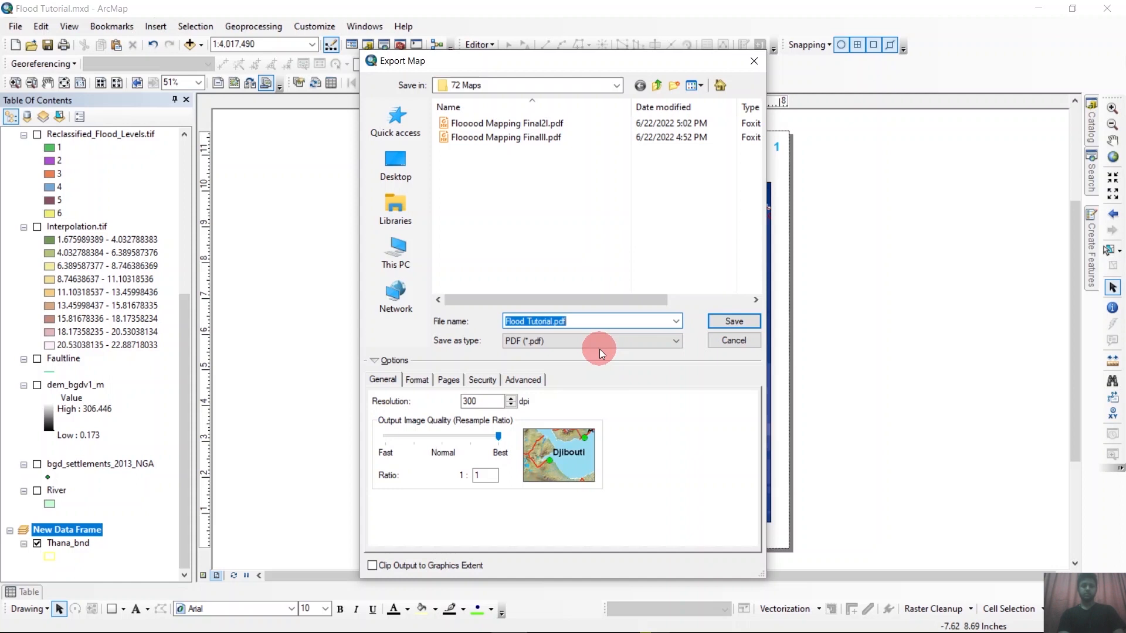
{"action": "left_click", "coordinate": [450, 382]}
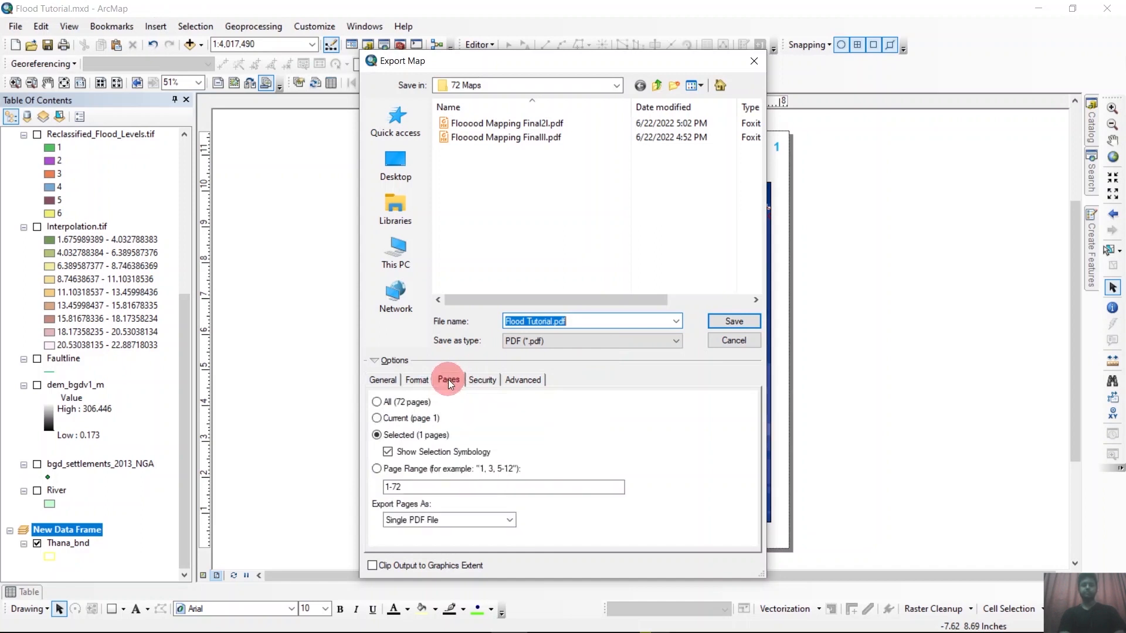
{"action": "left_click", "coordinate": [377, 402]}
{"action": "left_click", "coordinate": [483, 381]}
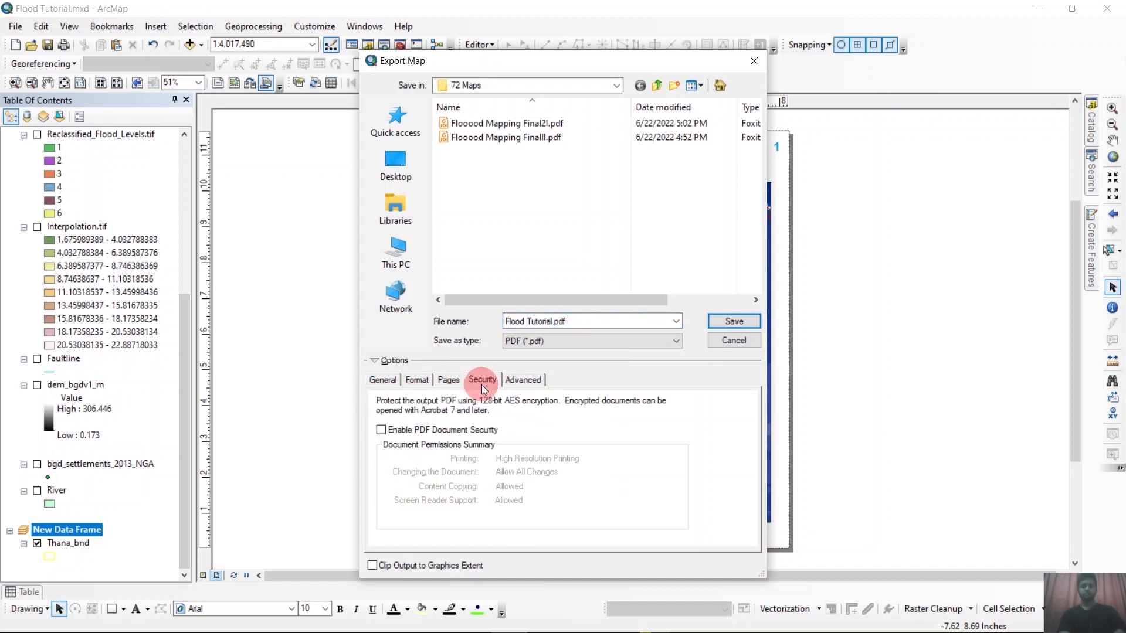
{"action": "left_click", "coordinate": [382, 380]}
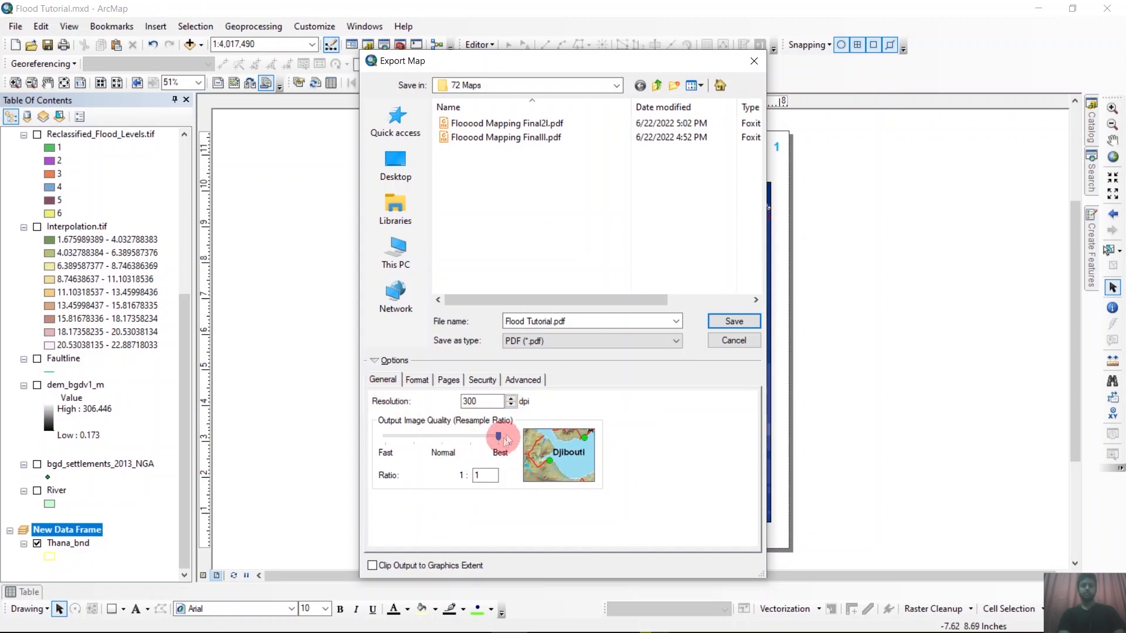
Step: Export the map pages to the Desktop as a PDF named 72_Maps
{"action": "left_click", "coordinate": [395, 164]}
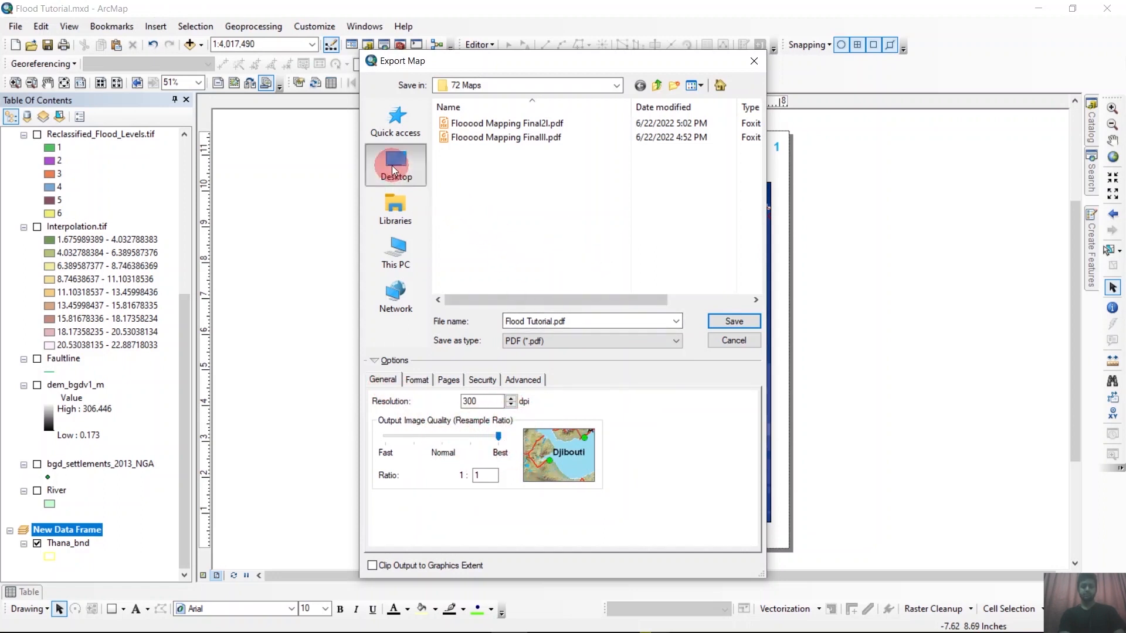
{"action": "triple_click", "coordinate": [586, 319]}
{"action": "key", "text": "BackSpace"}
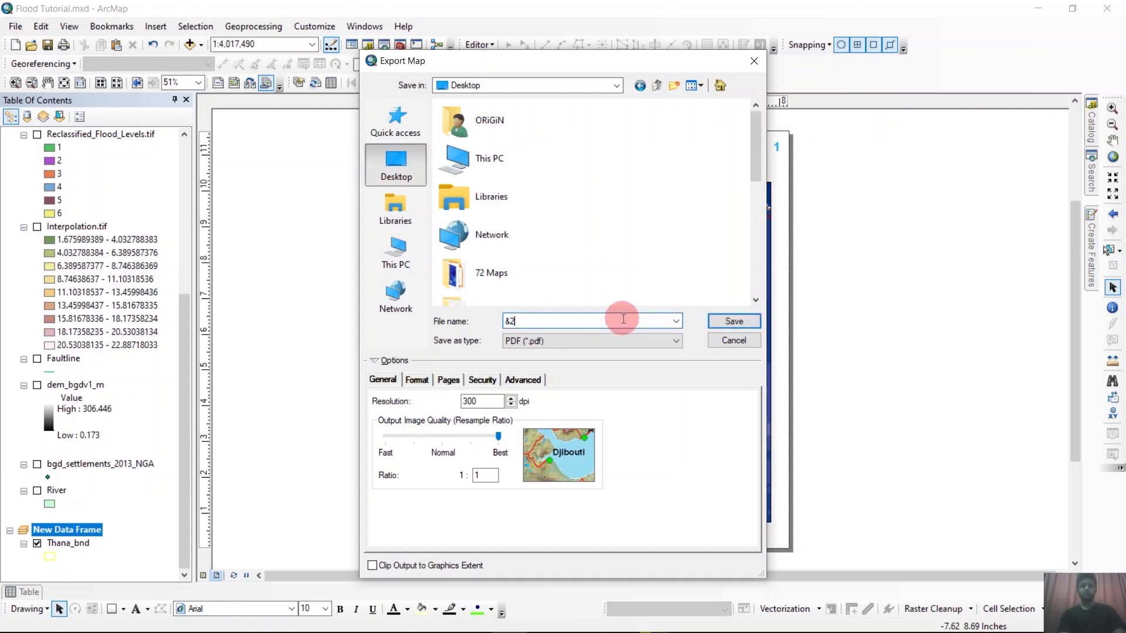
{"action": "type", "text": "72"}
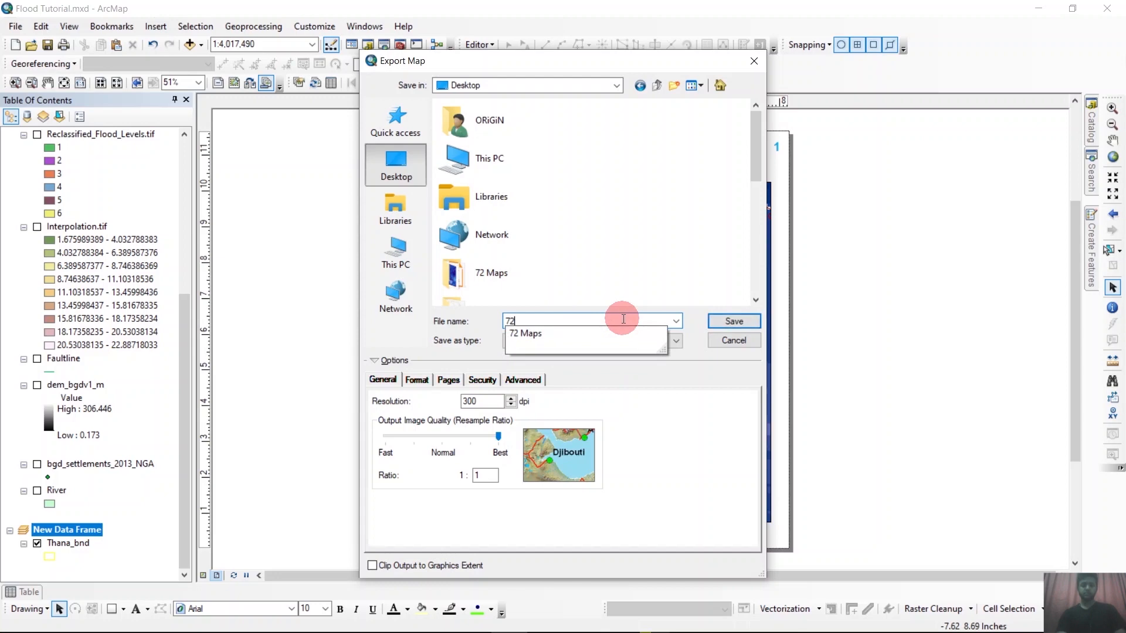
{"action": "type", "text": "_"}
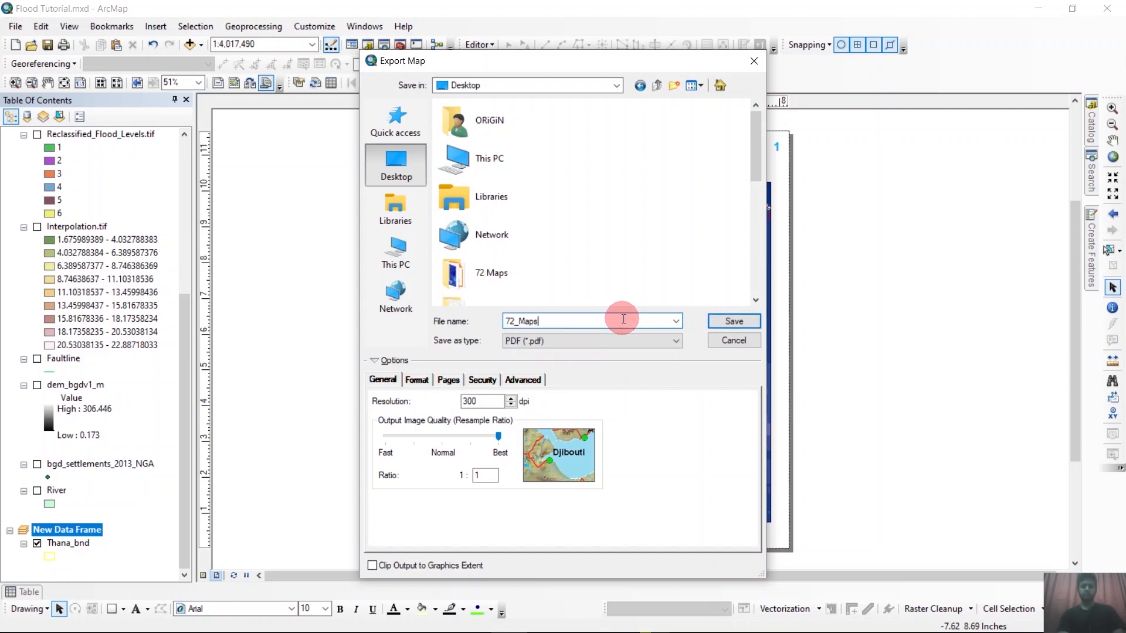
{"action": "type", "text": "Maps"}
{"action": "left_click", "coordinate": [717, 321]}
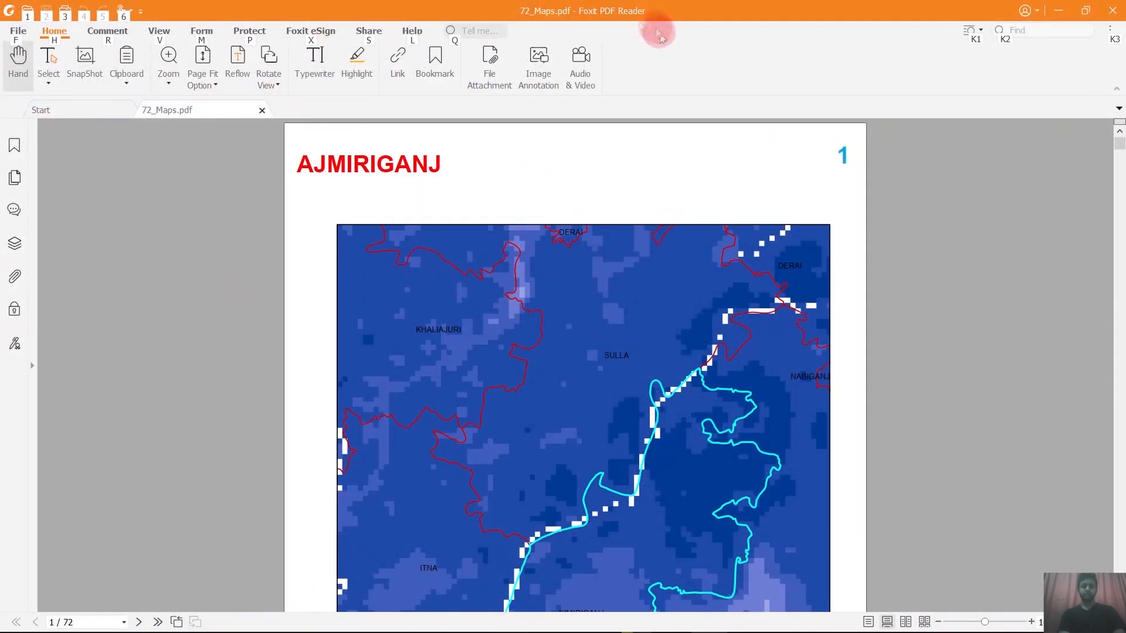
Step: Switch to Foxit PDF Reader and look through 72_Maps.pdf, going to the last page and back up through the preceding maps
{"action": "left_click", "coordinate": [665, 55]}
{"action": "left_click_drag", "start_coordinate": [1122, 150], "coordinate": [1107, 610]}
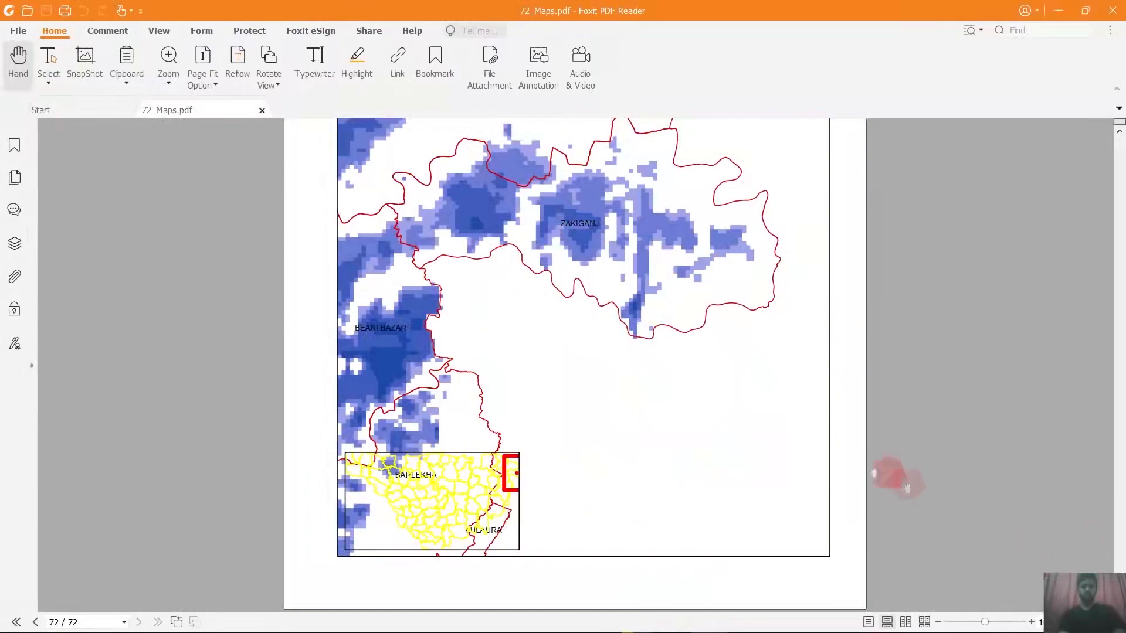
{"action": "scroll", "coordinate": [724, 428], "scroll_direction": "up", "scroll_amount": 10}
{"action": "scroll", "coordinate": [722, 427], "scroll_direction": "up", "scroll_amount": 8}
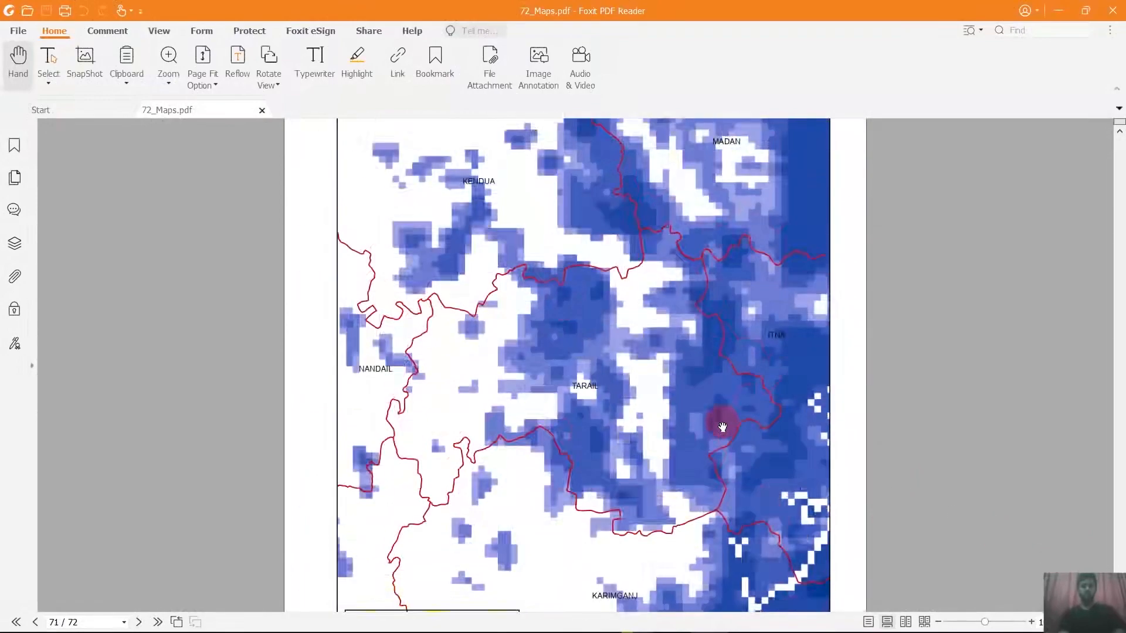